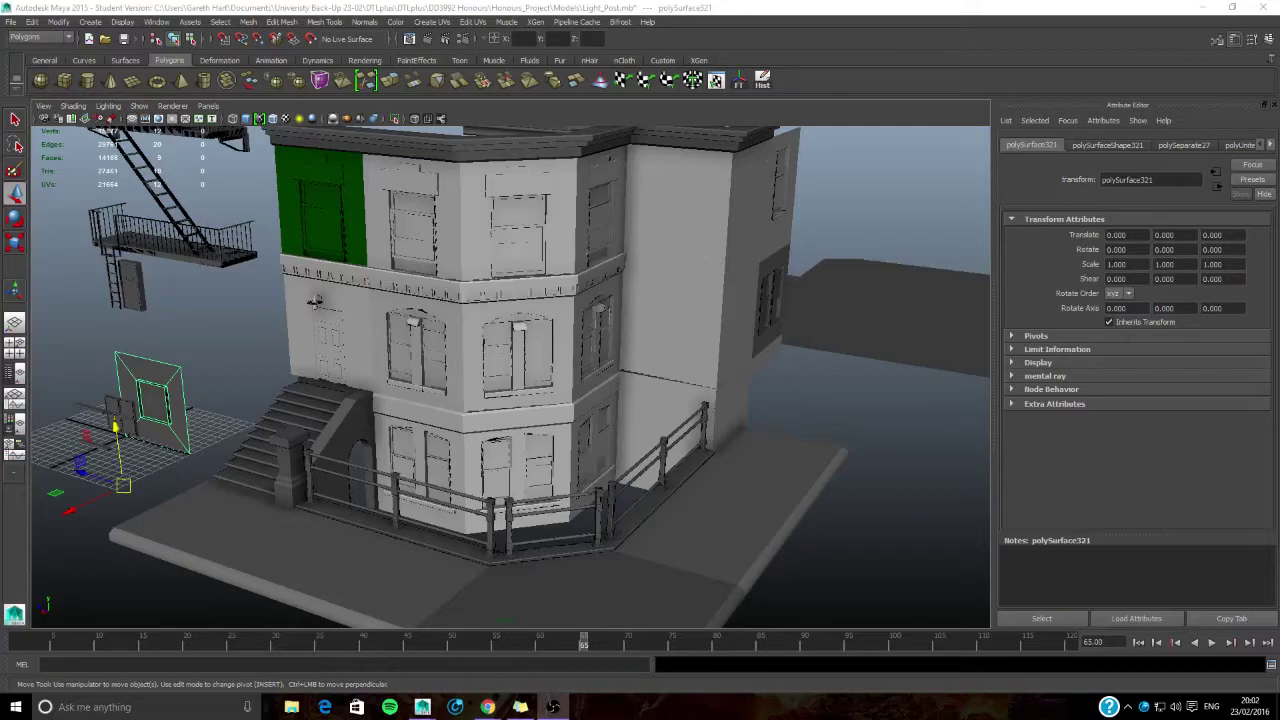
# Step: Examine the modelled building's facade, including its windows, entrance and the separate parts beside it
pyautogui.scroll(5, 484, 392)
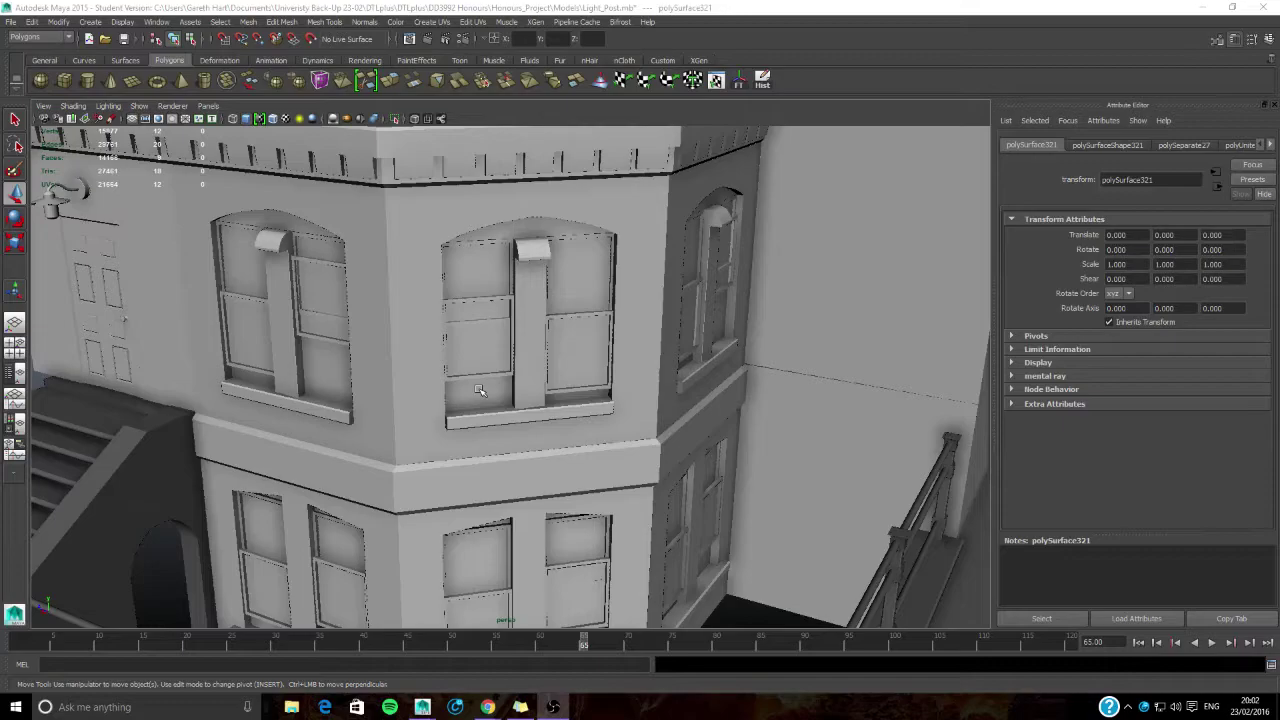
pyautogui.scroll(-5, 479, 390)
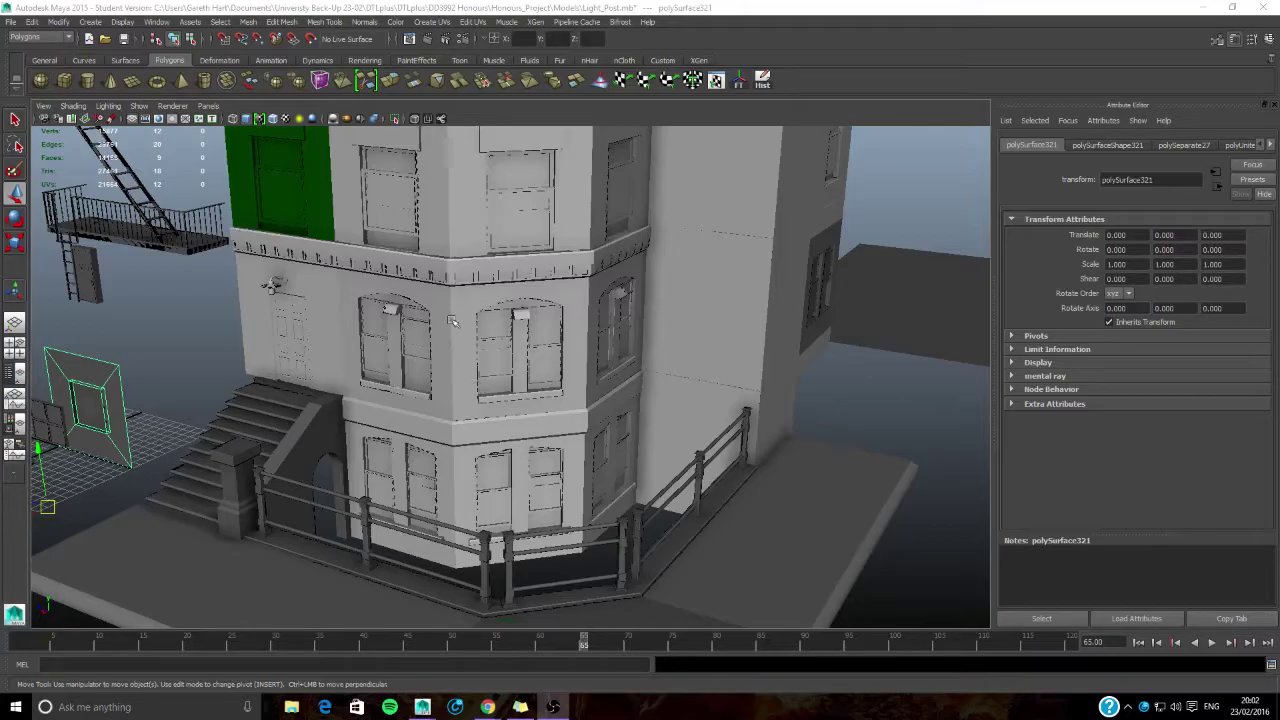
pyautogui.keyDown('alt'); pyautogui.moveTo(428, 315); pyautogui.dragTo(419, 398, button='middle'); pyautogui.keyUp('alt')
pyautogui.moveTo(419, 398)
pyautogui.keyDown('alt'); pyautogui.mouseDown()
pyautogui.moveTo(530, 374)
pyautogui.moveTo(410, 395)
pyautogui.mouseUp(); pyautogui.keyUp('alt')
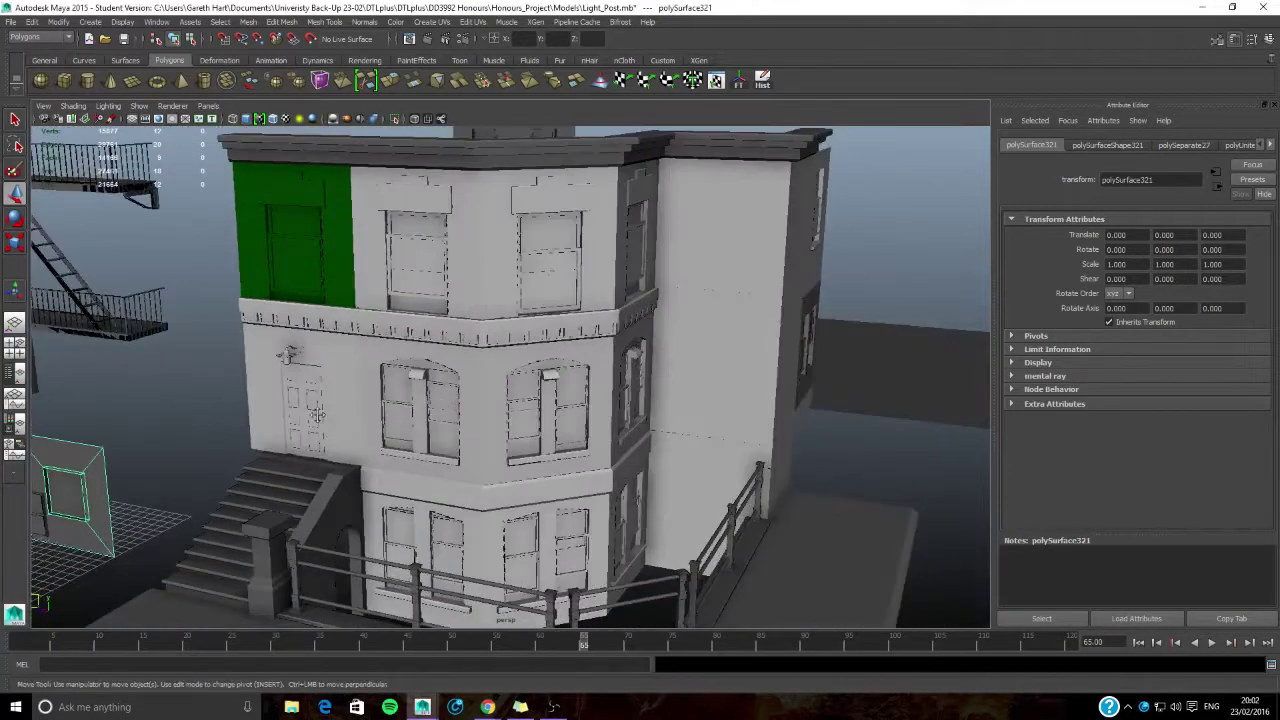
pyautogui.keyDown('alt'); pyautogui.moveTo(320, 420); pyautogui.dragTo(636, 349, button='middle'); pyautogui.keyUp('alt')
pyautogui.keyDown('alt'); pyautogui.moveTo(612, 358); pyautogui.dragTo(570, 337); pyautogui.keyUp('alt')
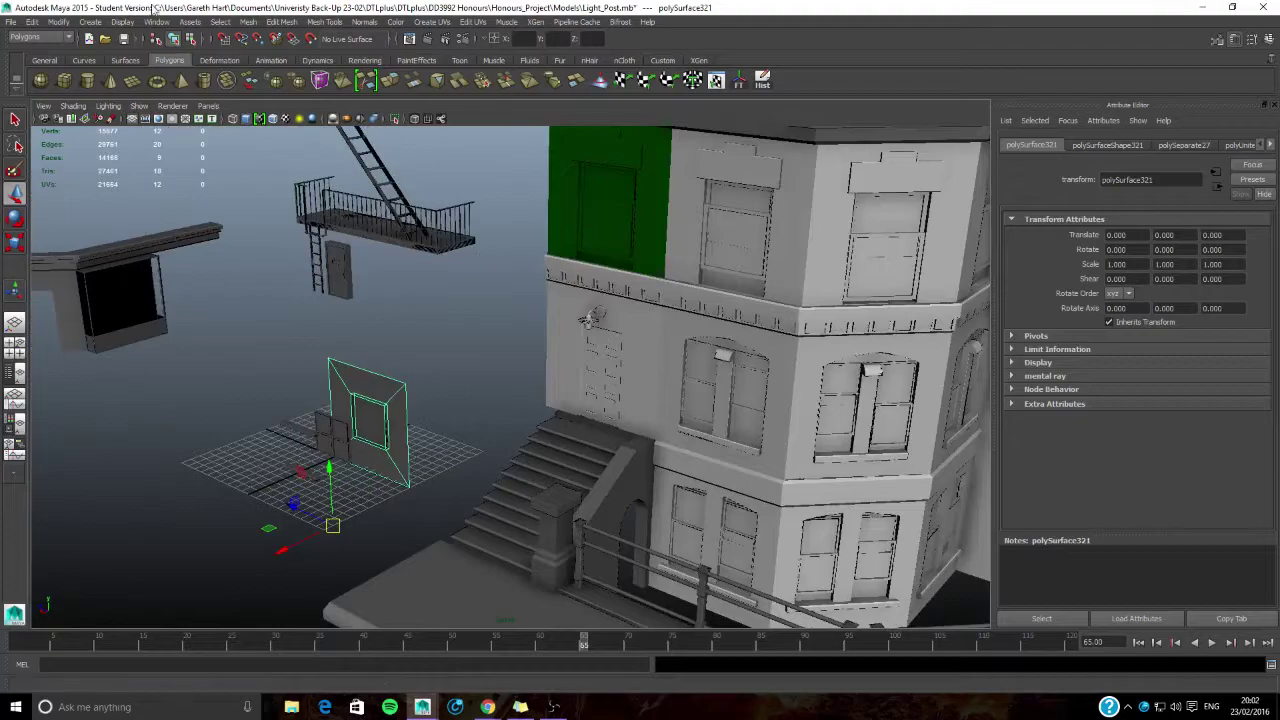
# Step: Save the current building scene and start a new empty scene
pyautogui.click(11, 21)
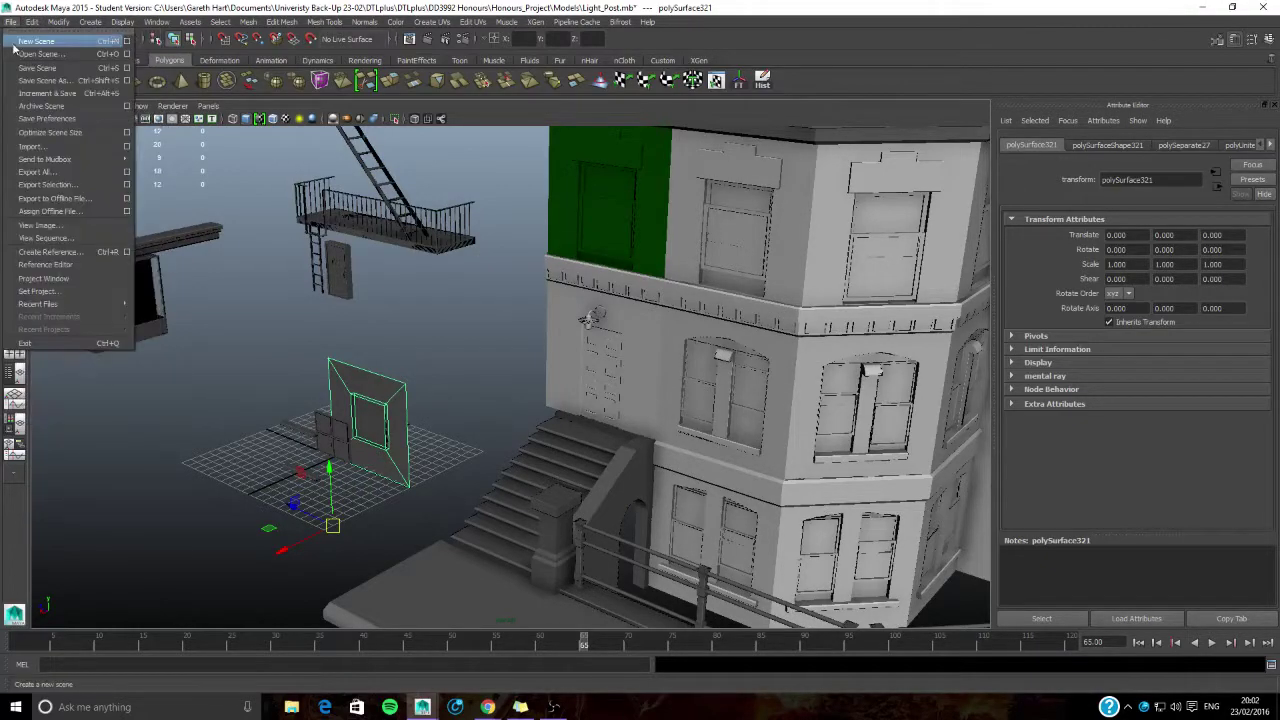
pyautogui.click(36, 41)
pyautogui.click(585, 362)
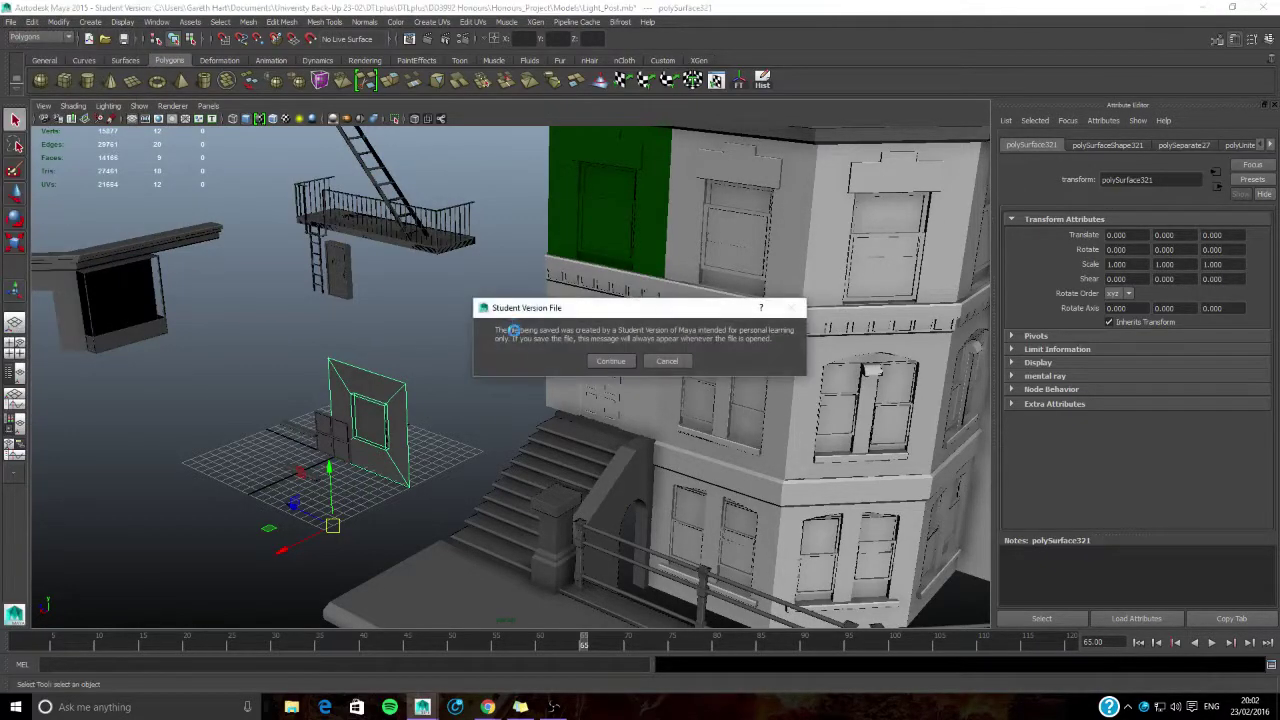
pyautogui.click(595, 366)
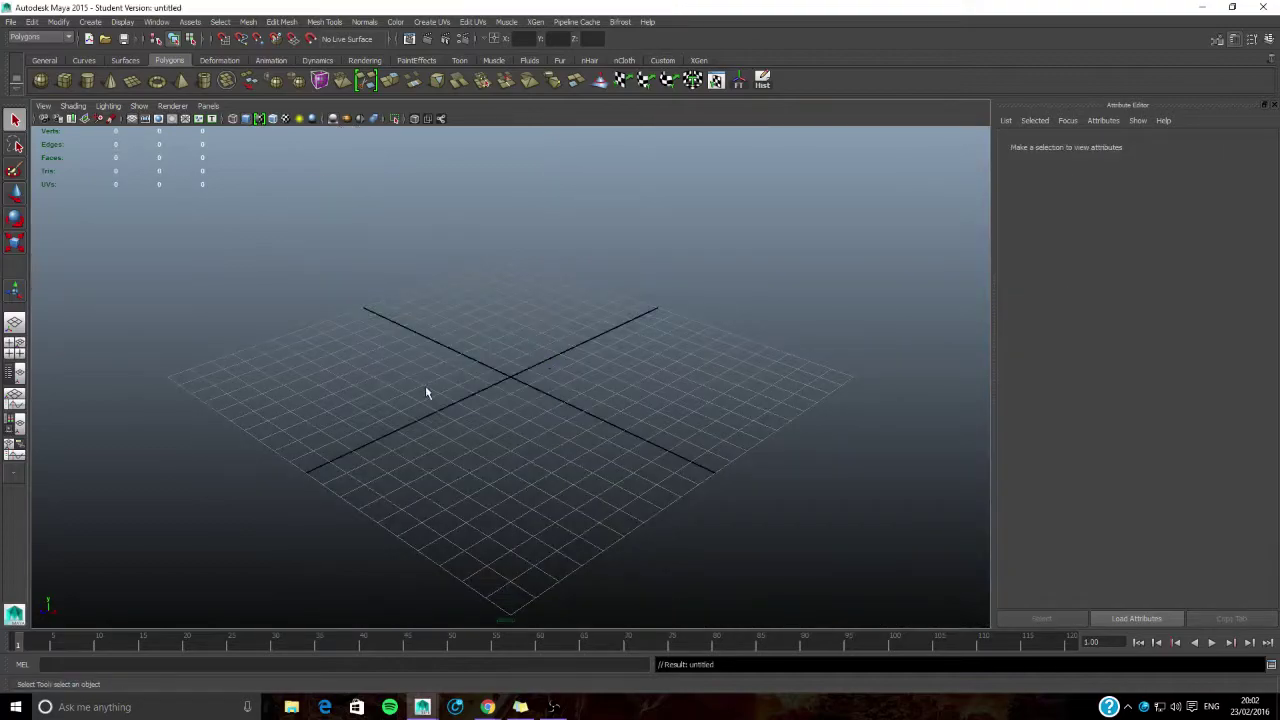
pyautogui.keyDown('alt'); pyautogui.moveTo(507, 278); pyautogui.dragTo(503, 322, button='middle'); pyautogui.keyUp('alt')
pyautogui.click(152, 22)
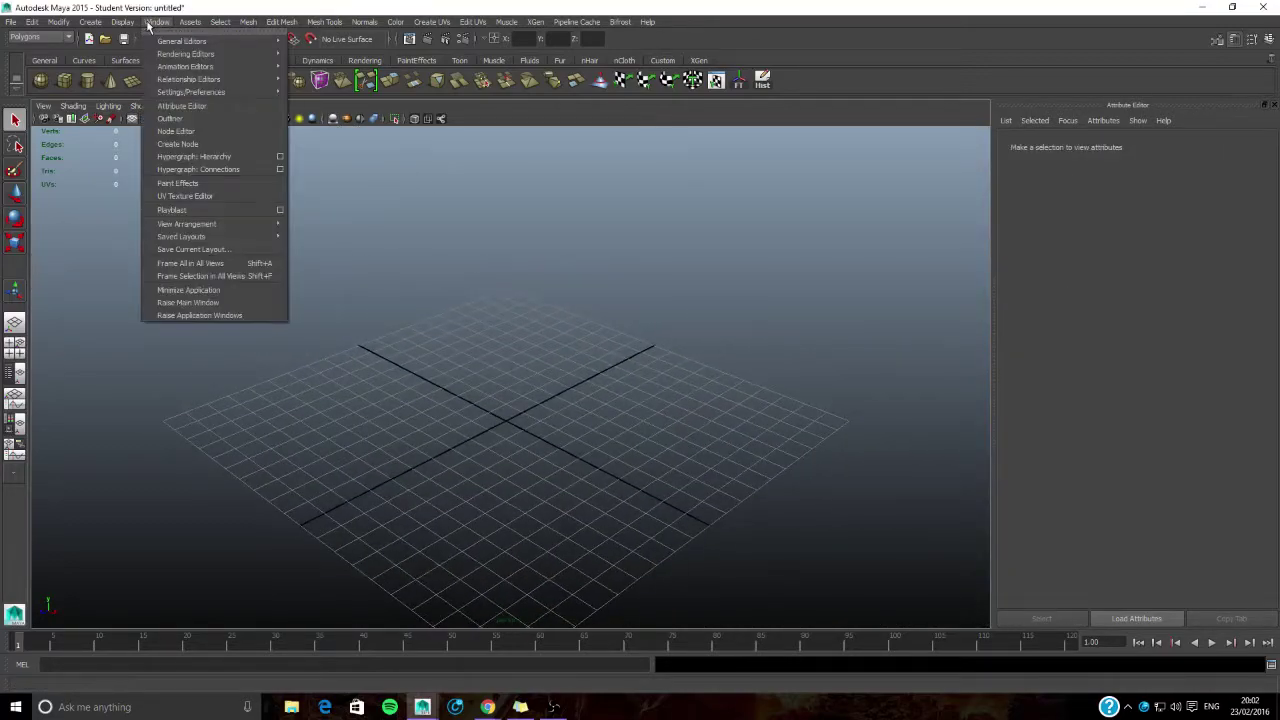
pyautogui.click(190, 22)
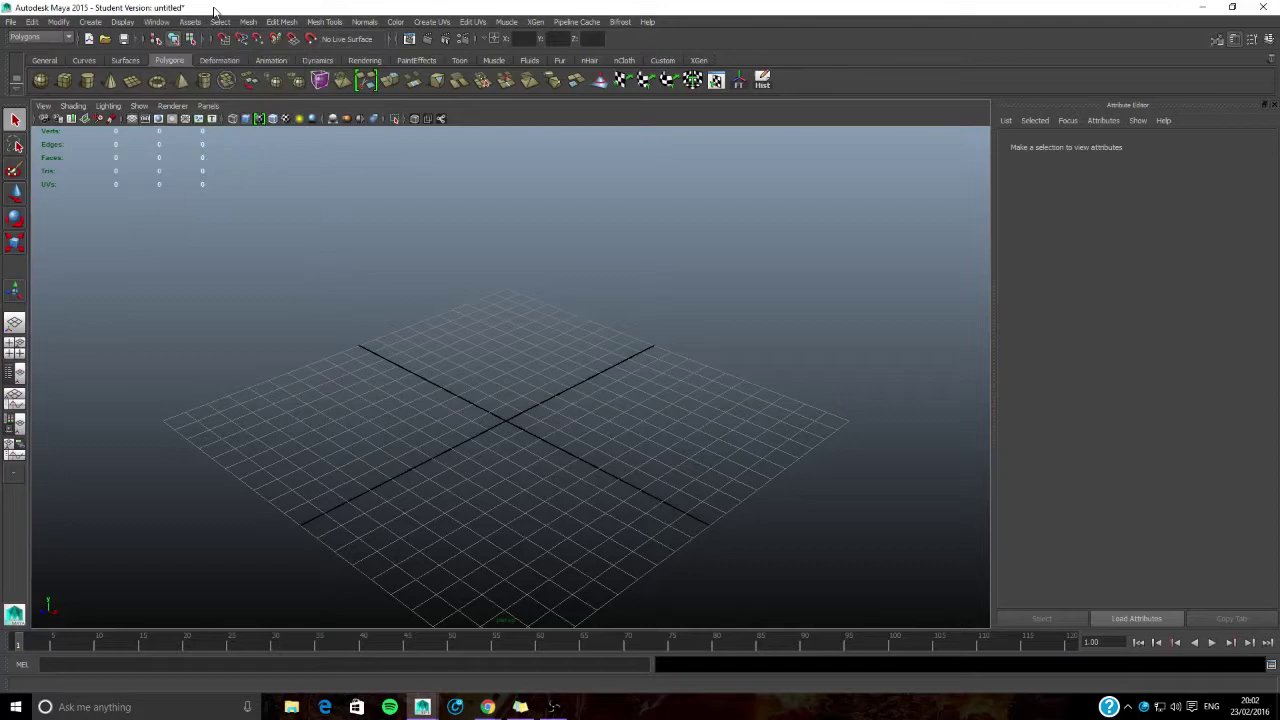
pyautogui.click(124, 22)
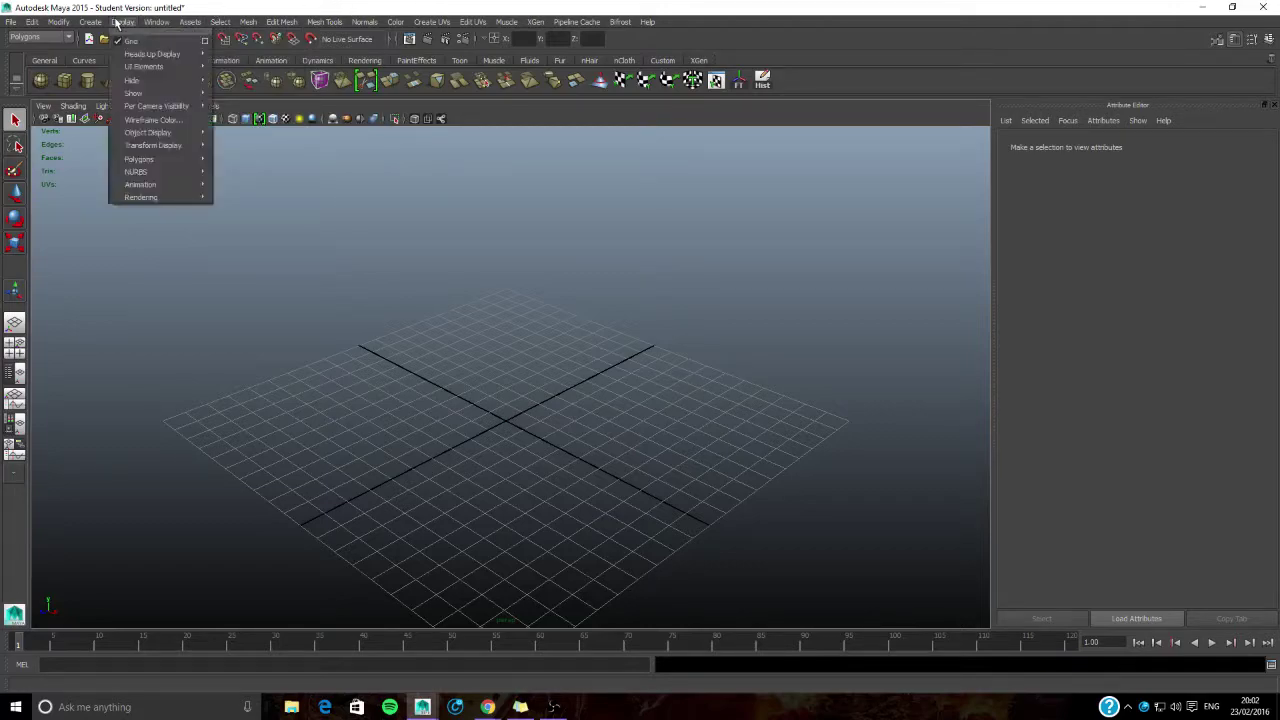
pyautogui.click(204, 40)
pyautogui.moveTo(805, 11); pyautogui.dragTo(773, 134)
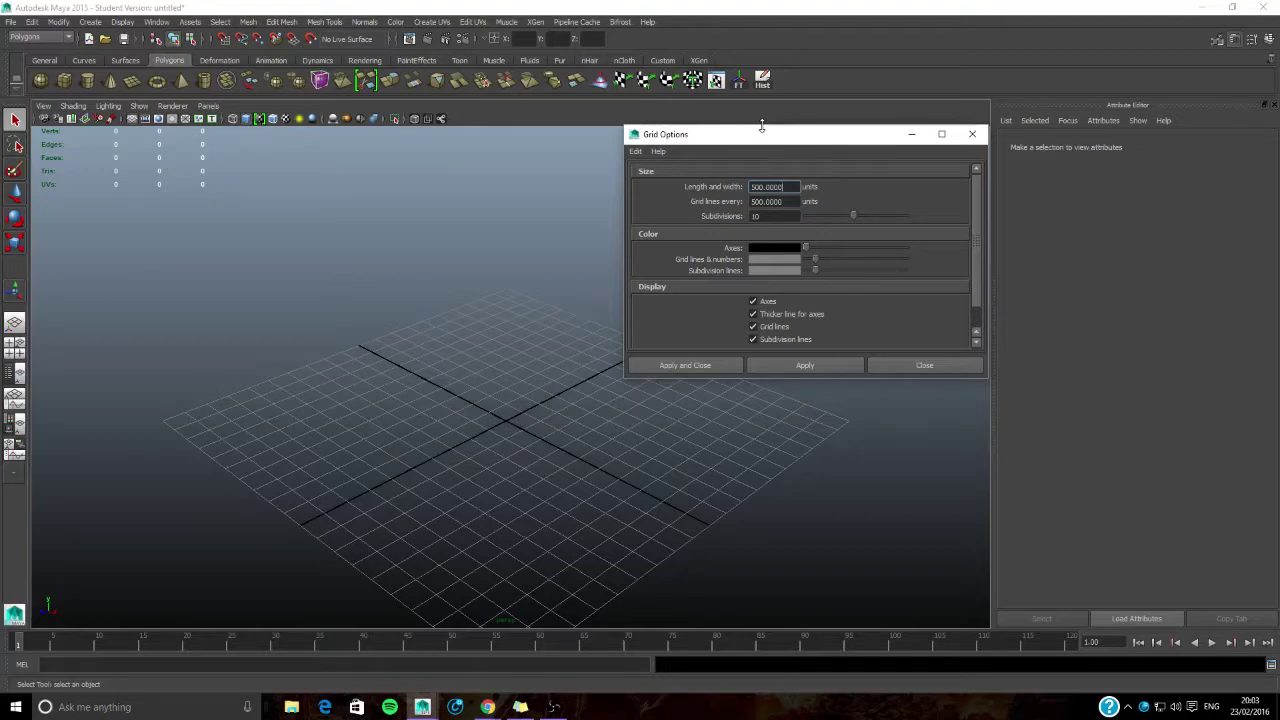
pyautogui.click(924, 365)
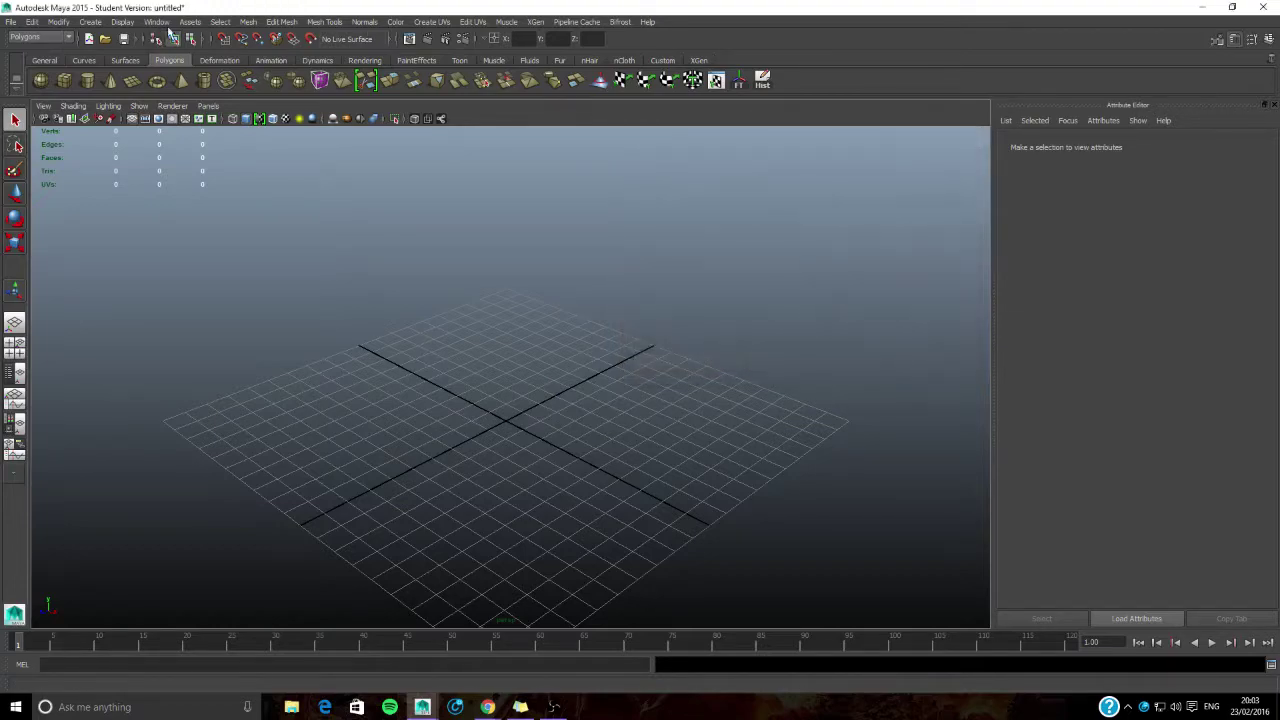
# Step: Apply a grid with 500 units length and width, grid lines every 500 units and 10 subdivisions
pyautogui.click(158, 22)
pyautogui.moveTo(124, 23)
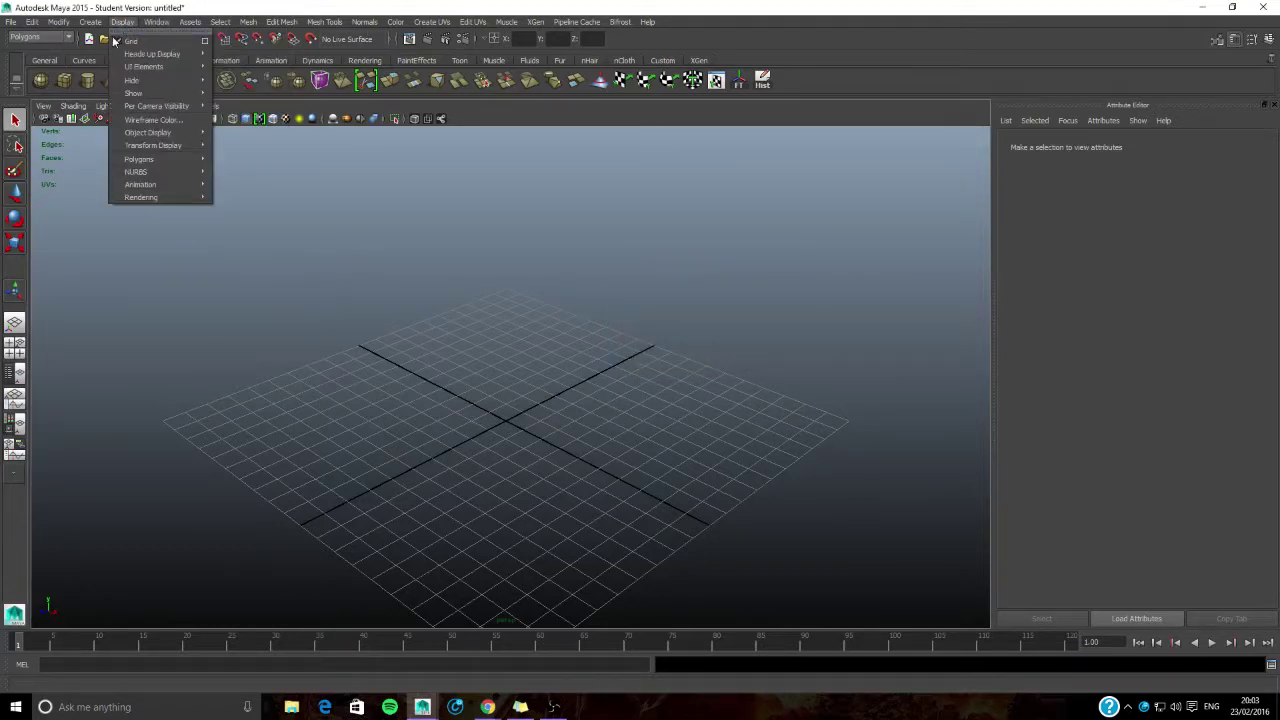
pyautogui.click(205, 41)
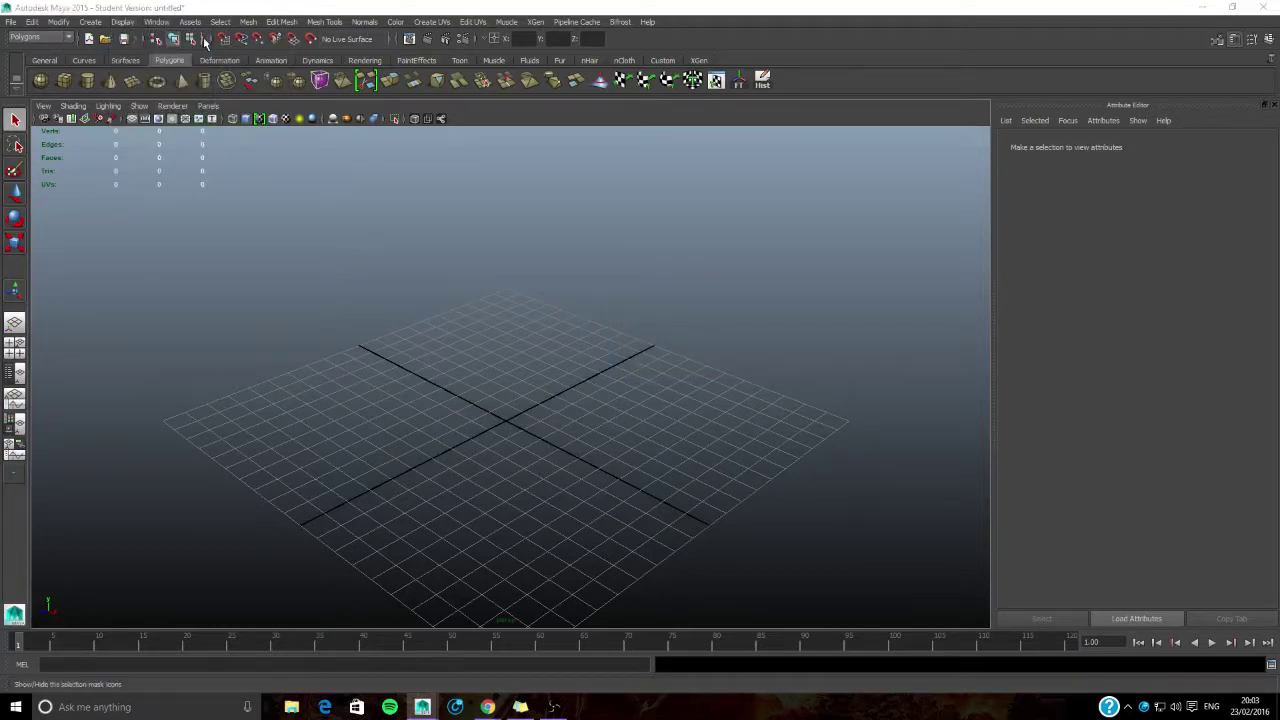
pyautogui.moveTo(690, 136); pyautogui.dragTo(560, 136)
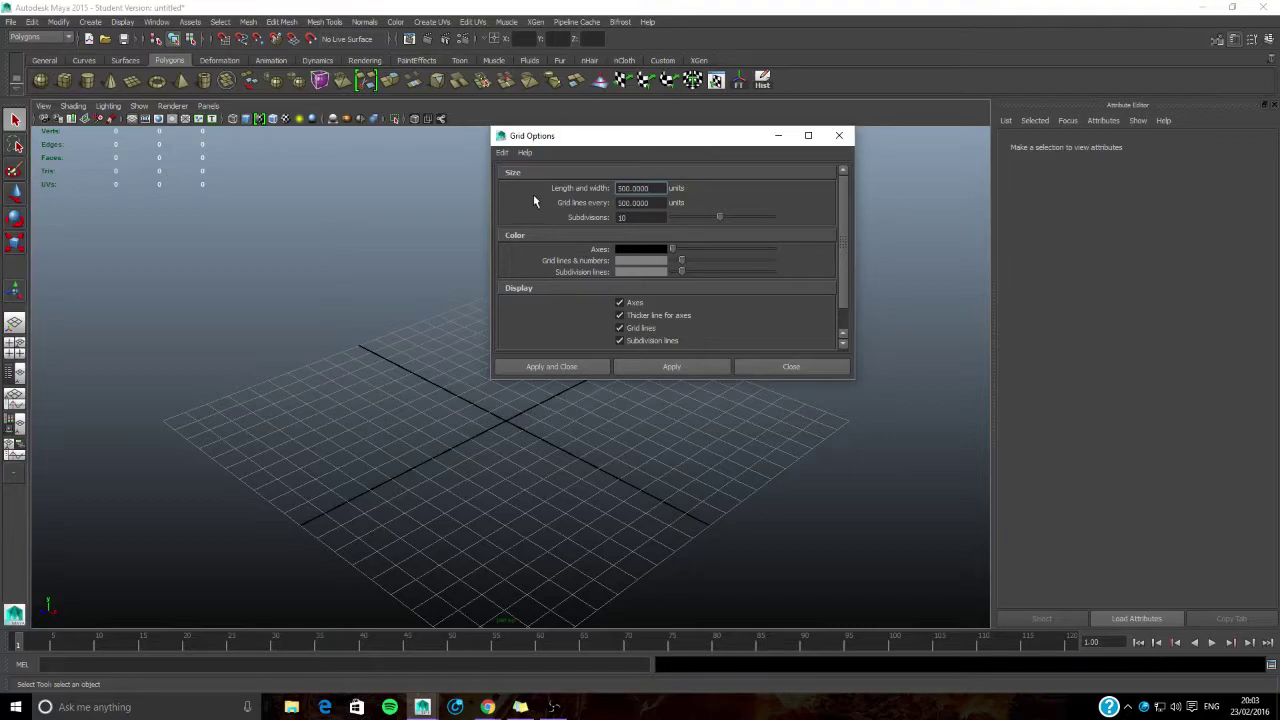
pyautogui.click(537, 367)
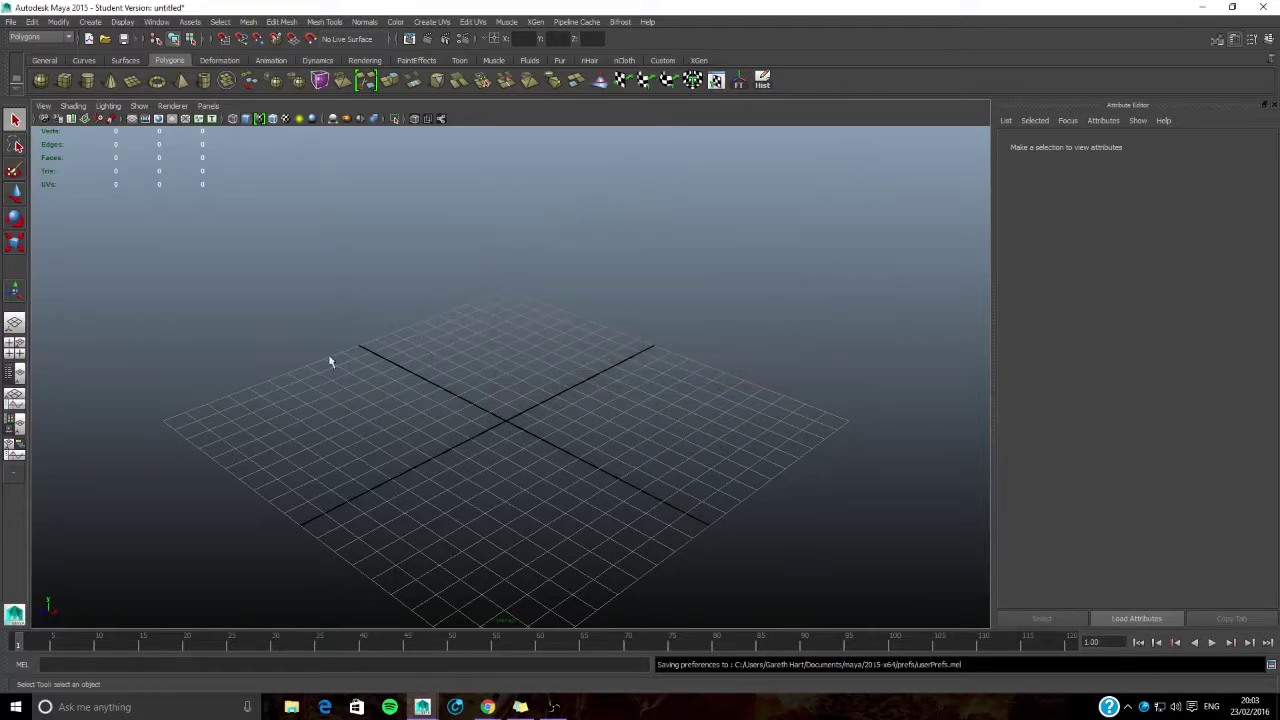
# Step: Try to draw a polygon cube whose base fills one quadrant of the grid
pyautogui.keyDown('alt'); pyautogui.moveTo(566, 343); pyautogui.dragTo(425, 428); pyautogui.keyUp('alt')
pyautogui.scroll(4, 494, 371)
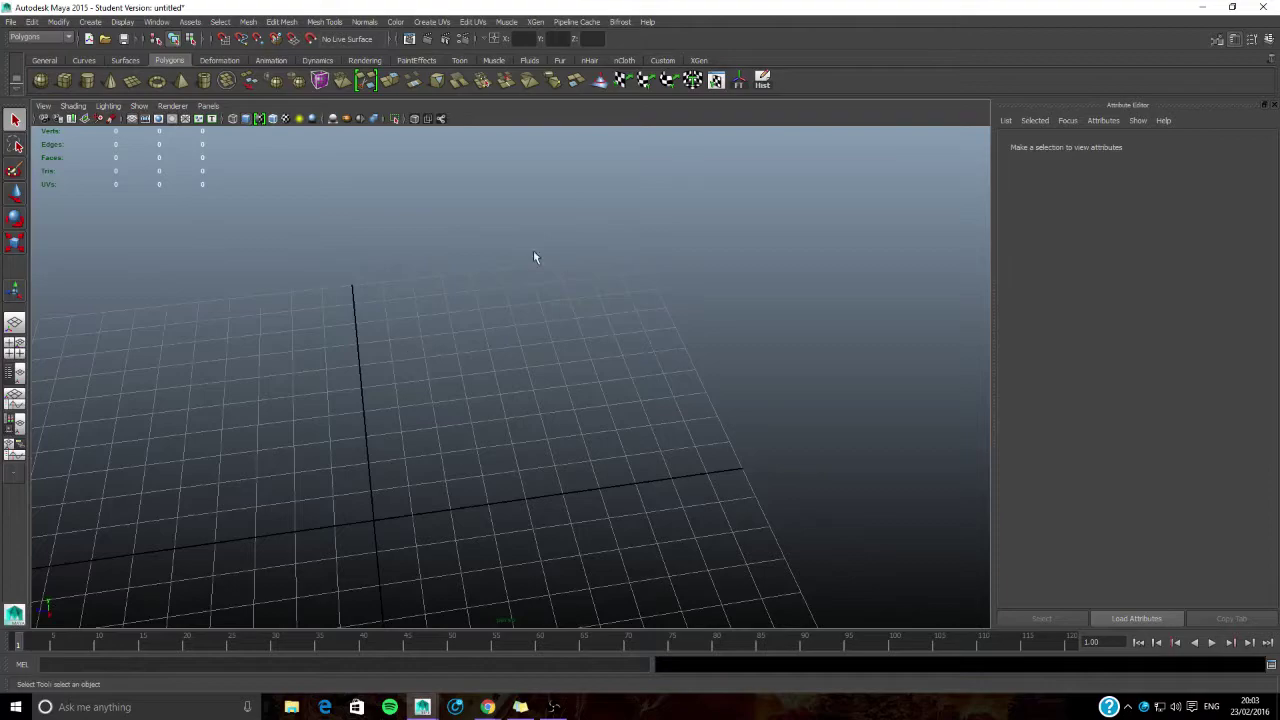
pyautogui.keyDown('alt'); pyautogui.moveTo(545, 384); pyautogui.dragTo(620, 397); pyautogui.keyUp('alt')
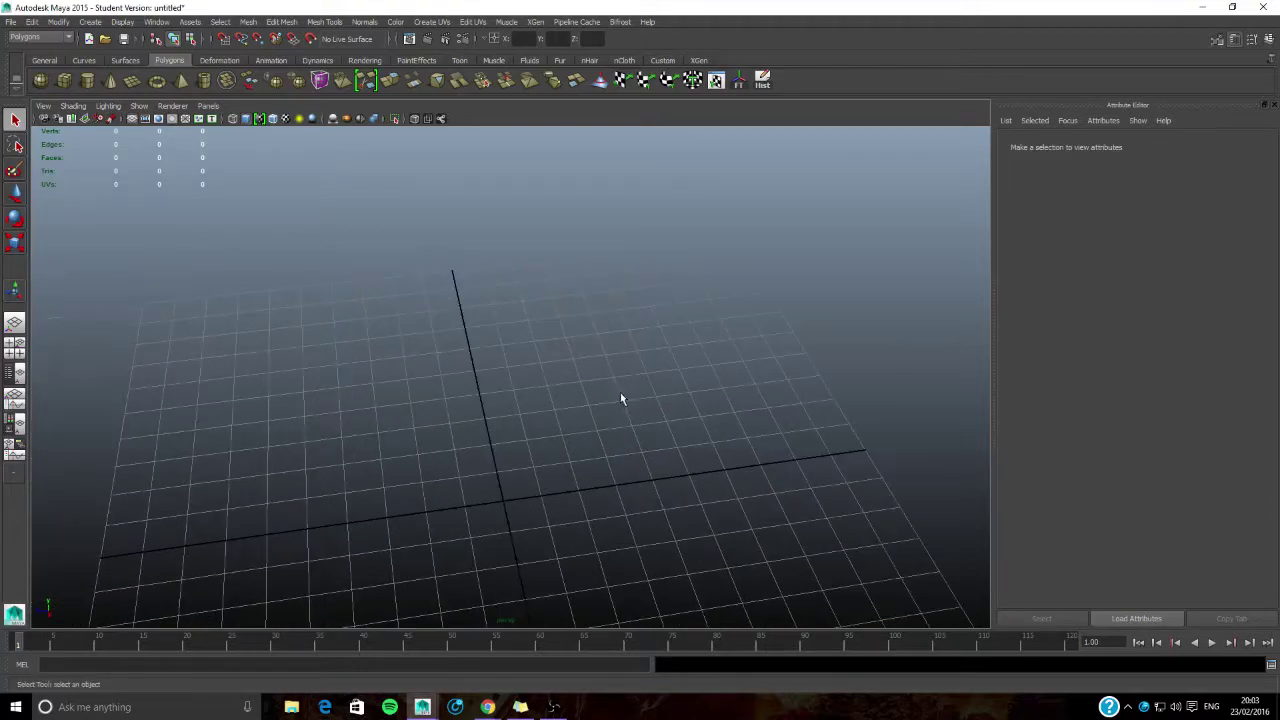
pyautogui.keyDown('alt'); pyautogui.moveTo(471, 323); pyautogui.dragTo(580, 363); pyautogui.keyUp('alt')
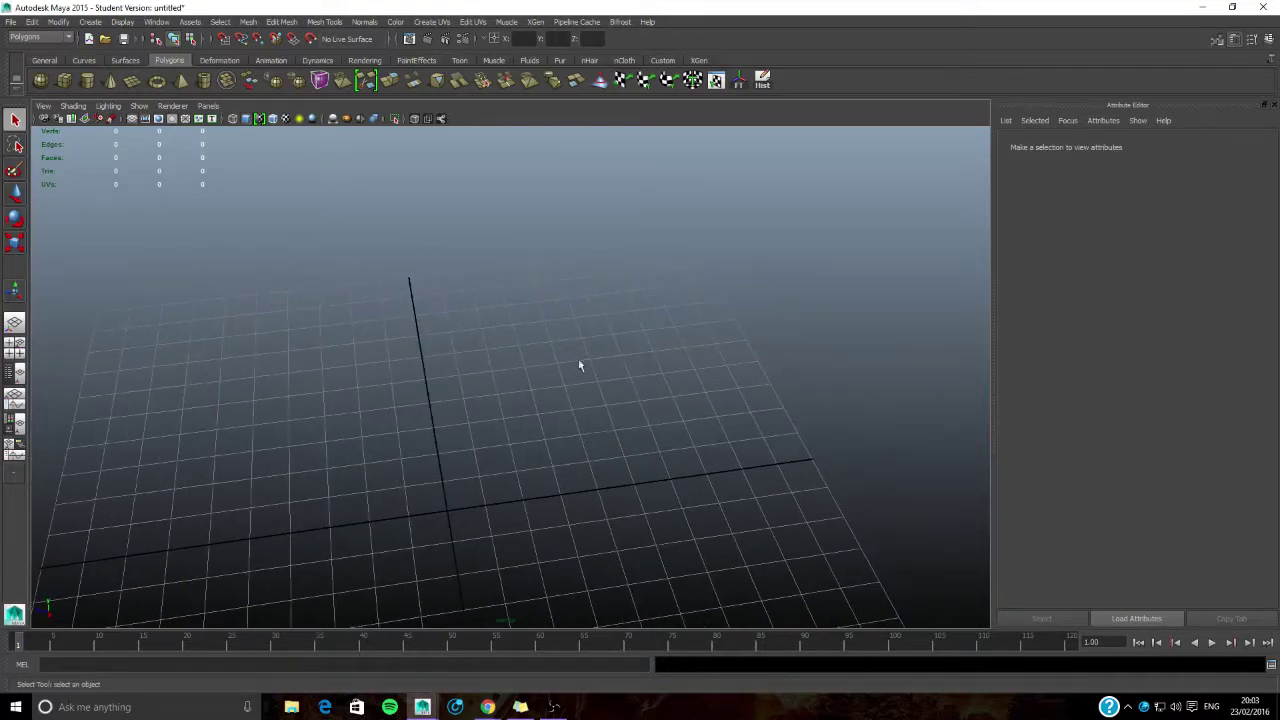
pyautogui.click(64, 82)
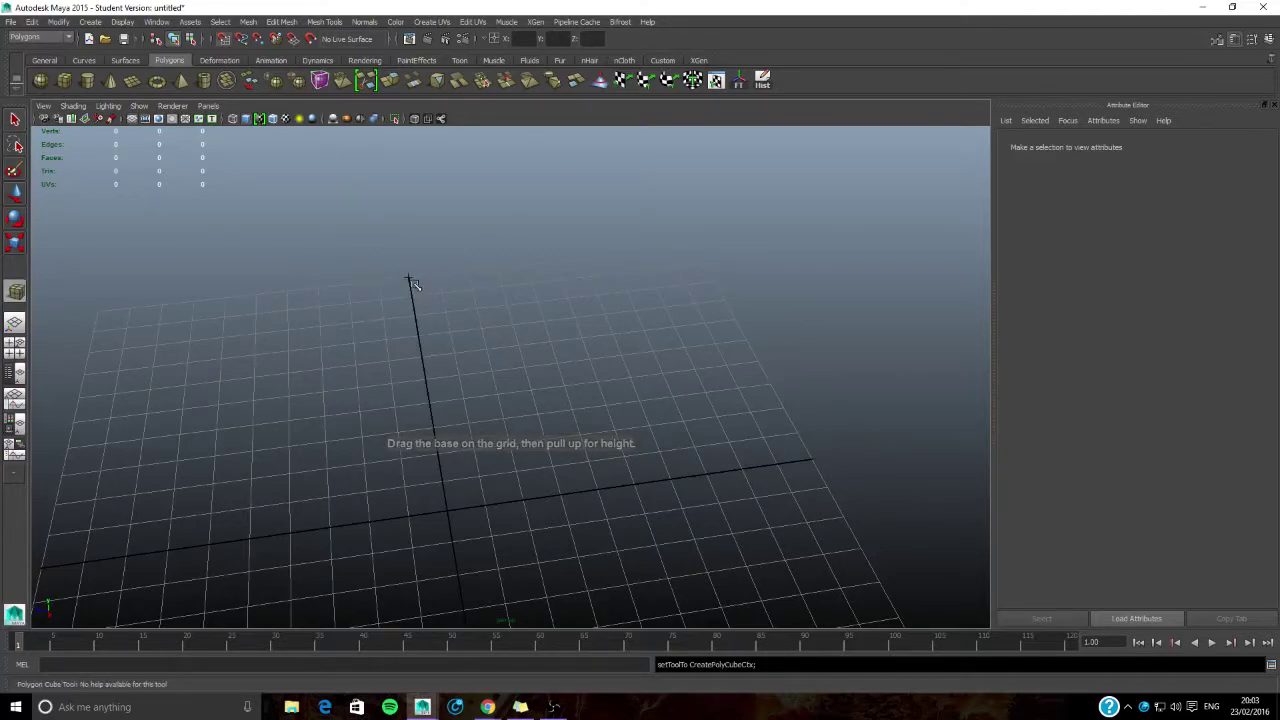
pyautogui.moveTo(411, 280); pyautogui.dragTo(808, 457)
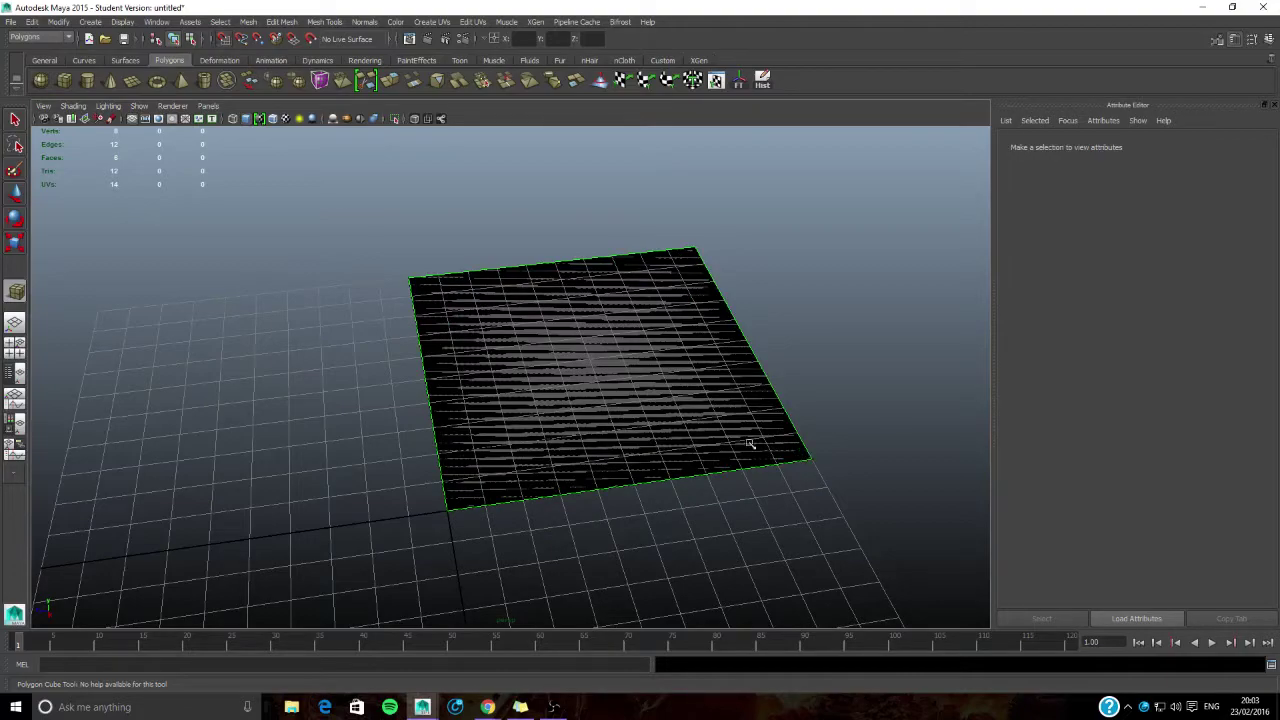
pyautogui.keyDown('alt'); pyautogui.moveTo(560, 486); pyautogui.dragTo(549, 290); pyautogui.keyUp('alt')
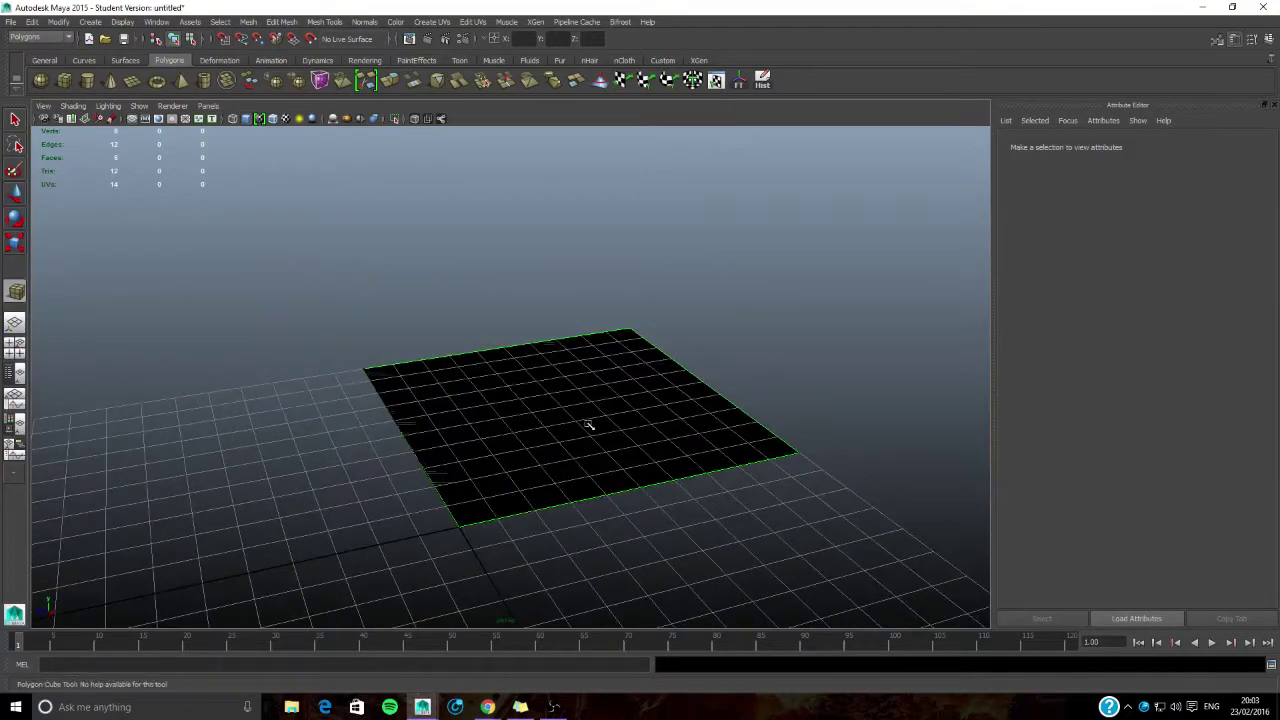
pyautogui.keyDown('alt'); pyautogui.moveTo(575, 454); pyautogui.dragTo(551, 345); pyautogui.keyUp('alt')
pyautogui.press('x')
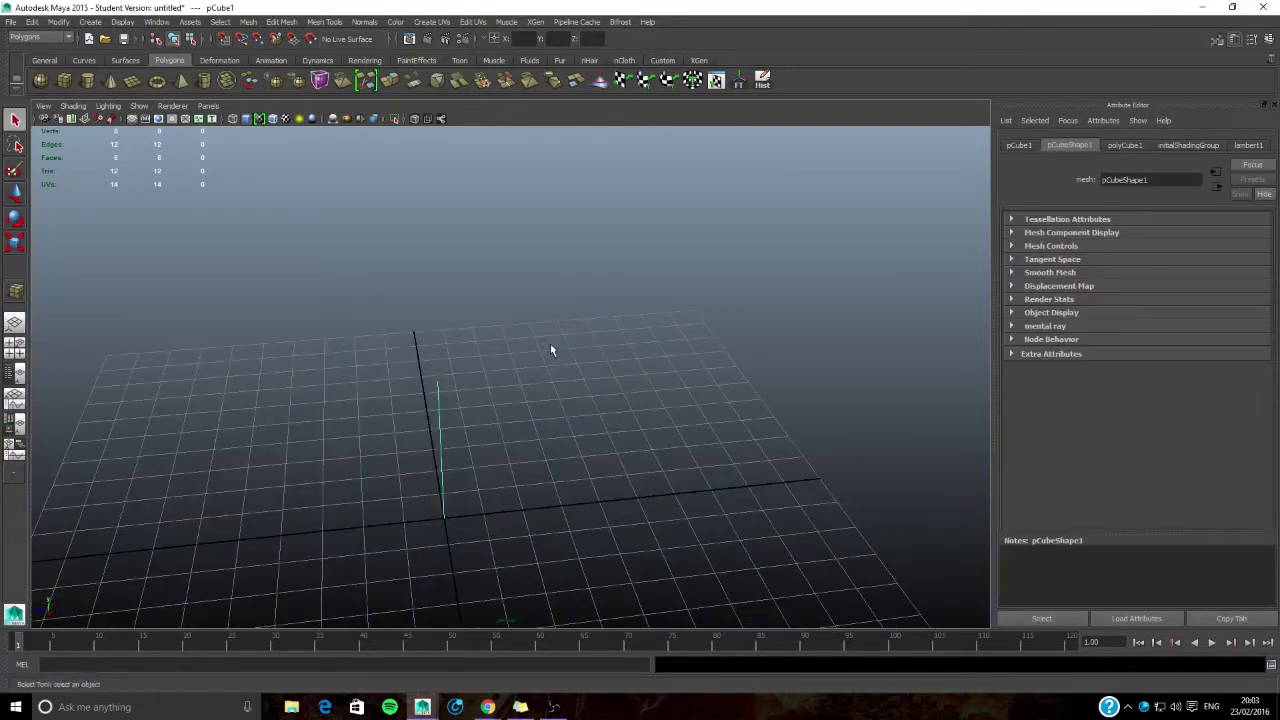
pyautogui.hotkey('ctrl', 'z')
# Step: Draw a polygon cube with its base filling one 500 by 500 unit grid quadrant, pulled up to about 50 units high
pyautogui.press('g')
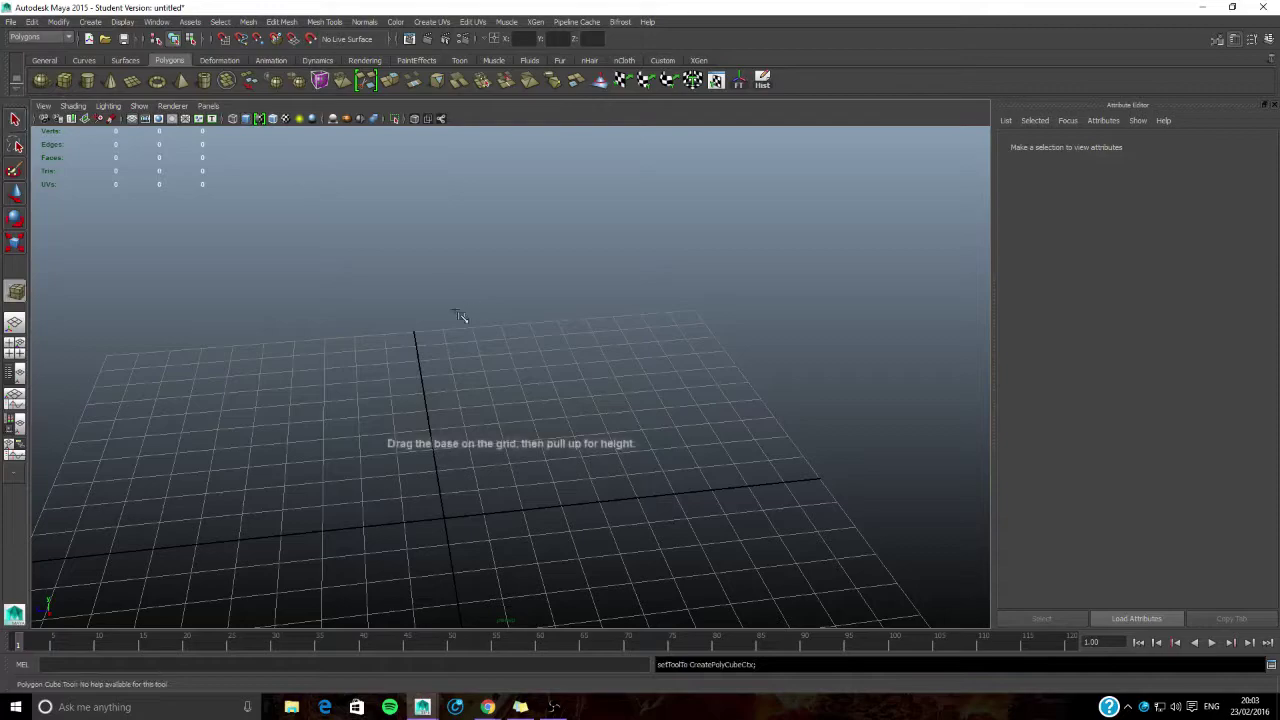
pyautogui.moveTo(416, 332); pyautogui.dragTo(802, 477)
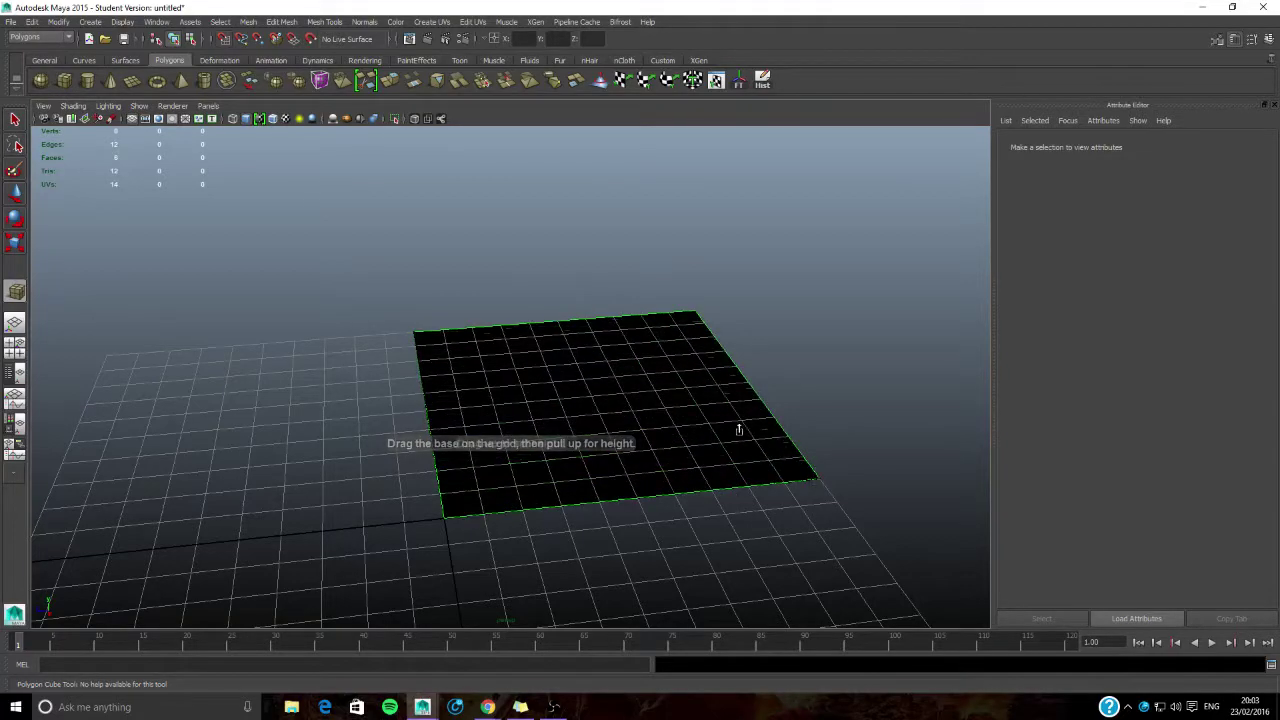
pyautogui.moveTo(743, 426); pyautogui.dragTo(507, 422)
pyautogui.press('q')
pyautogui.press('w')
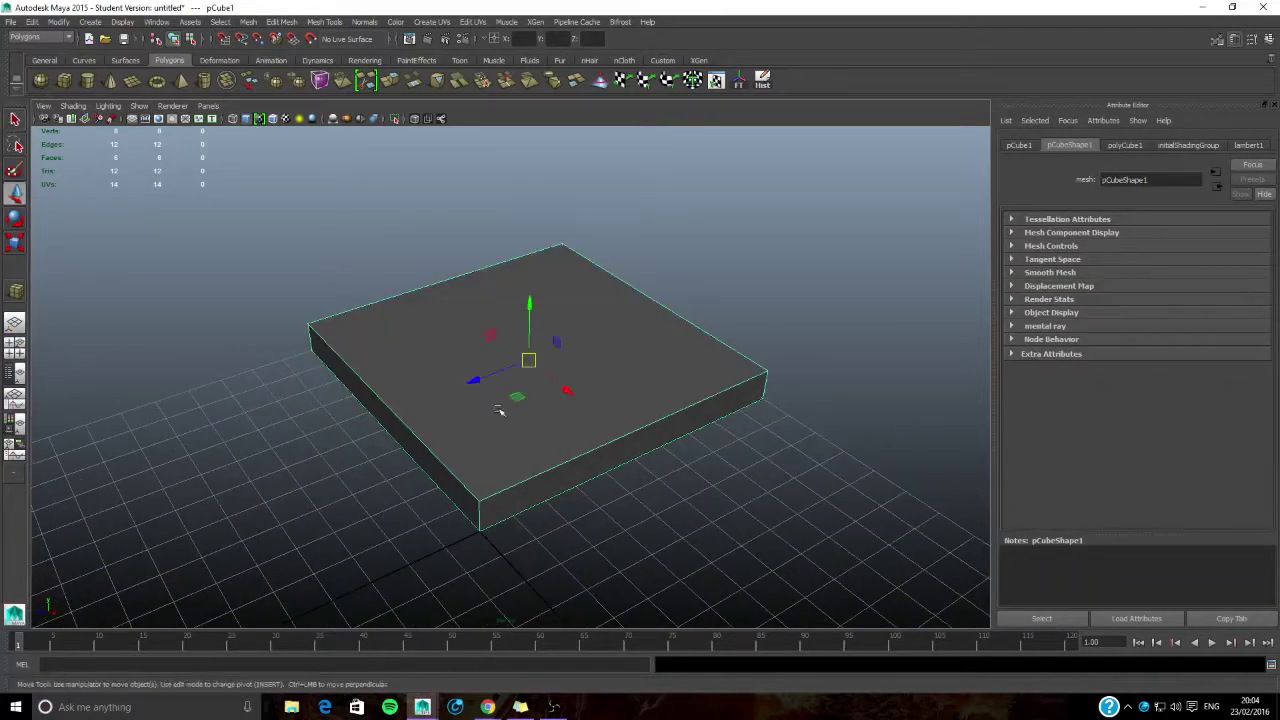
pyautogui.scroll(-3, 503, 407)
pyautogui.moveTo(511, 403)
pyautogui.keyDown('alt'); pyautogui.mouseDown(button='middle')
pyautogui.moveTo(482, 363)
pyautogui.moveTo(507, 388)
pyautogui.mouseUp(button='middle'); pyautogui.keyUp('alt')
pyautogui.scroll(3, 504, 389)
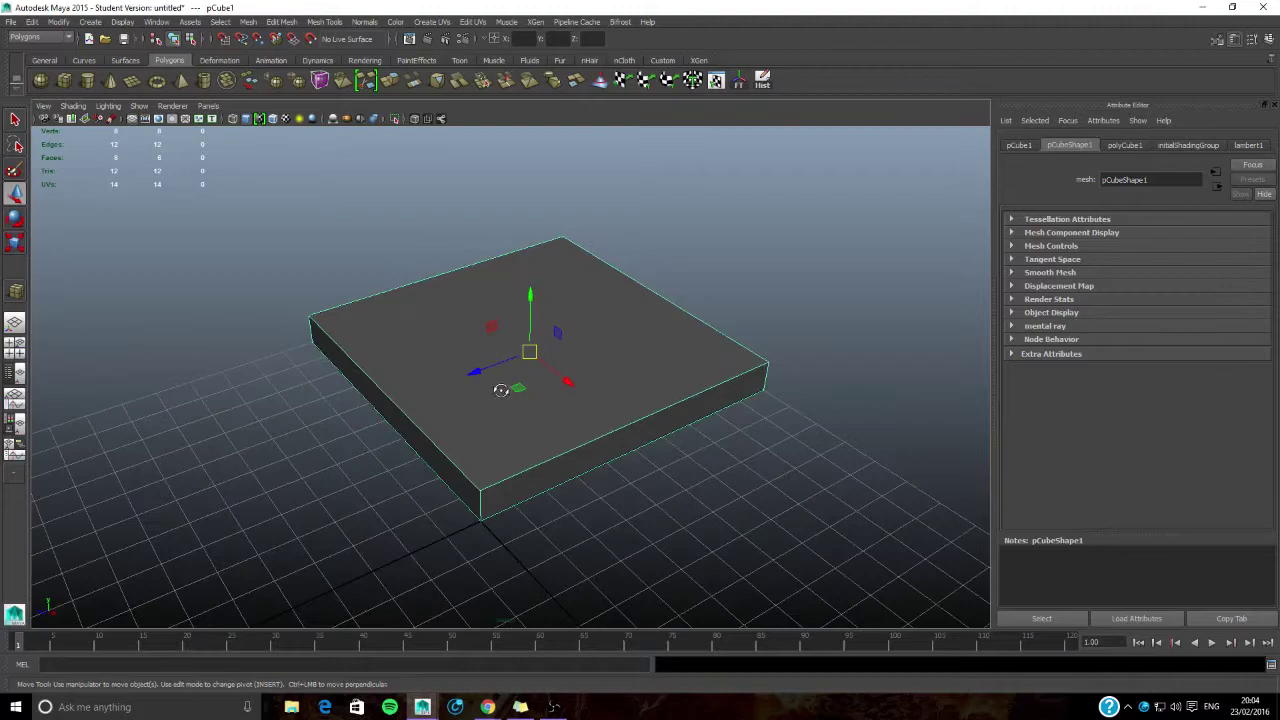
pyautogui.keyDown('alt'); pyautogui.moveTo(500, 388); pyautogui.dragTo(513, 391); pyautogui.keyUp('alt')
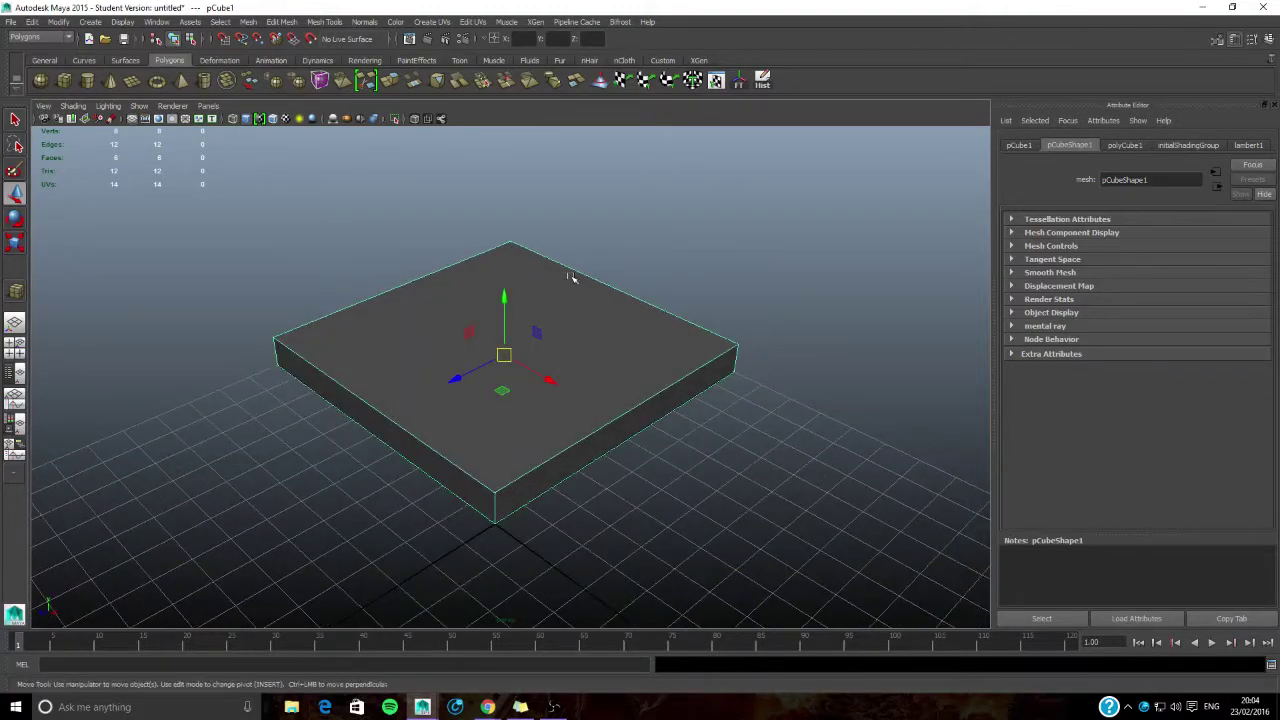
# Step: Stand the slab upright by setting its Z rotation to 90
pyautogui.click(1019, 145)
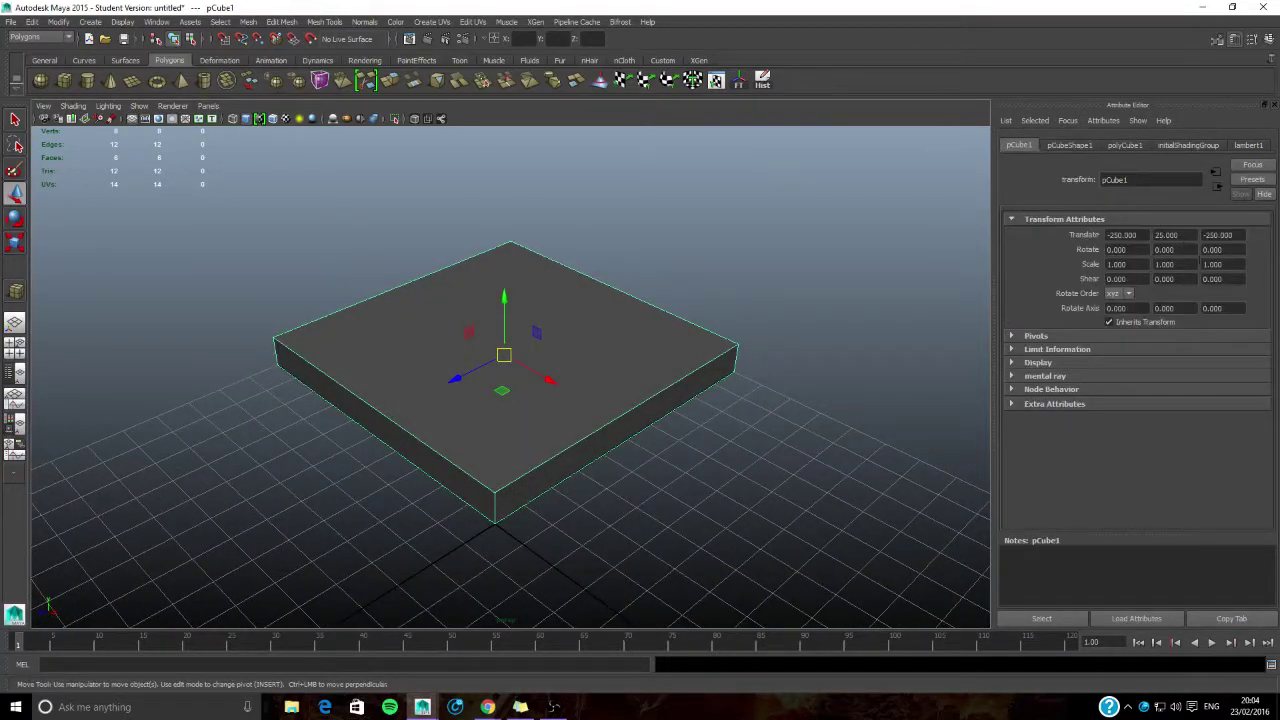
pyautogui.press('e')
pyautogui.moveTo(543, 340); pyautogui.dragTo(558, 417)
pyautogui.doubleClick(1215, 249)
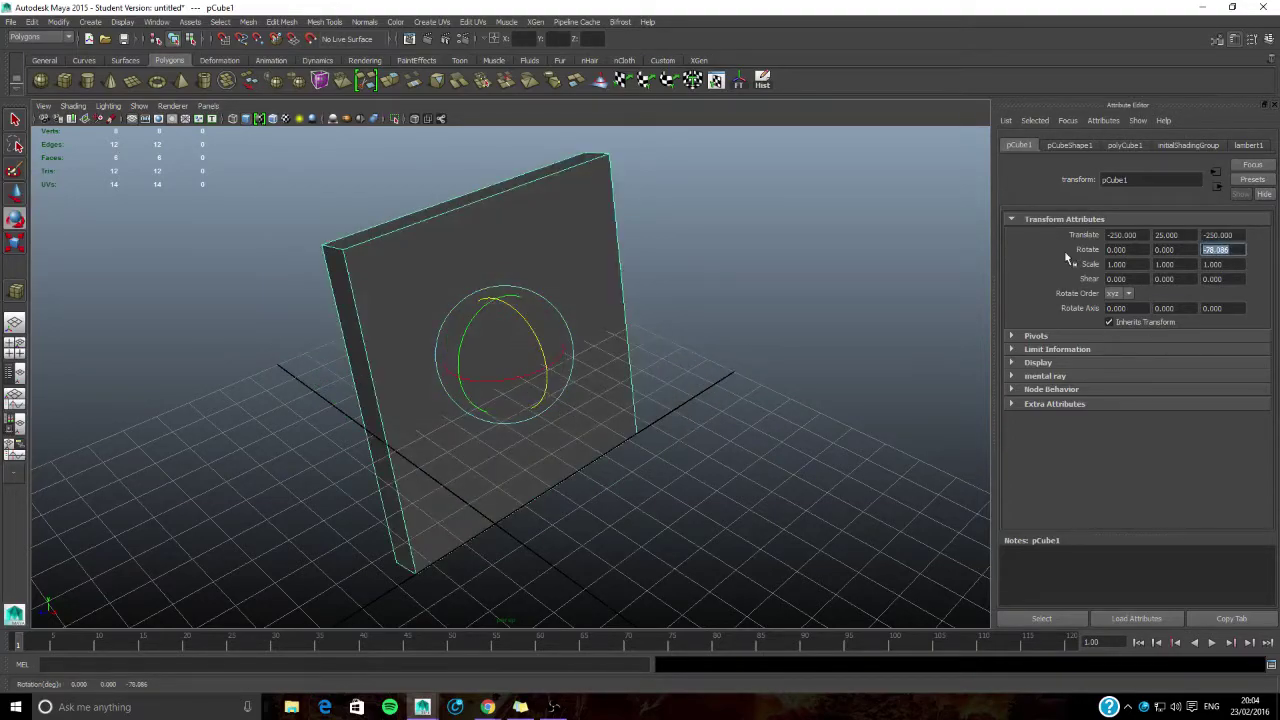
pyautogui.write('90')
pyautogui.press('Return')
pyautogui.press('w')
# Step: Move the slab's pivot to its bottom outer corner by snapping it to that vertex
pyautogui.keyDown('alt'); pyautogui.moveTo(494, 420); pyautogui.dragTo(590, 392); pyautogui.keyUp('alt')
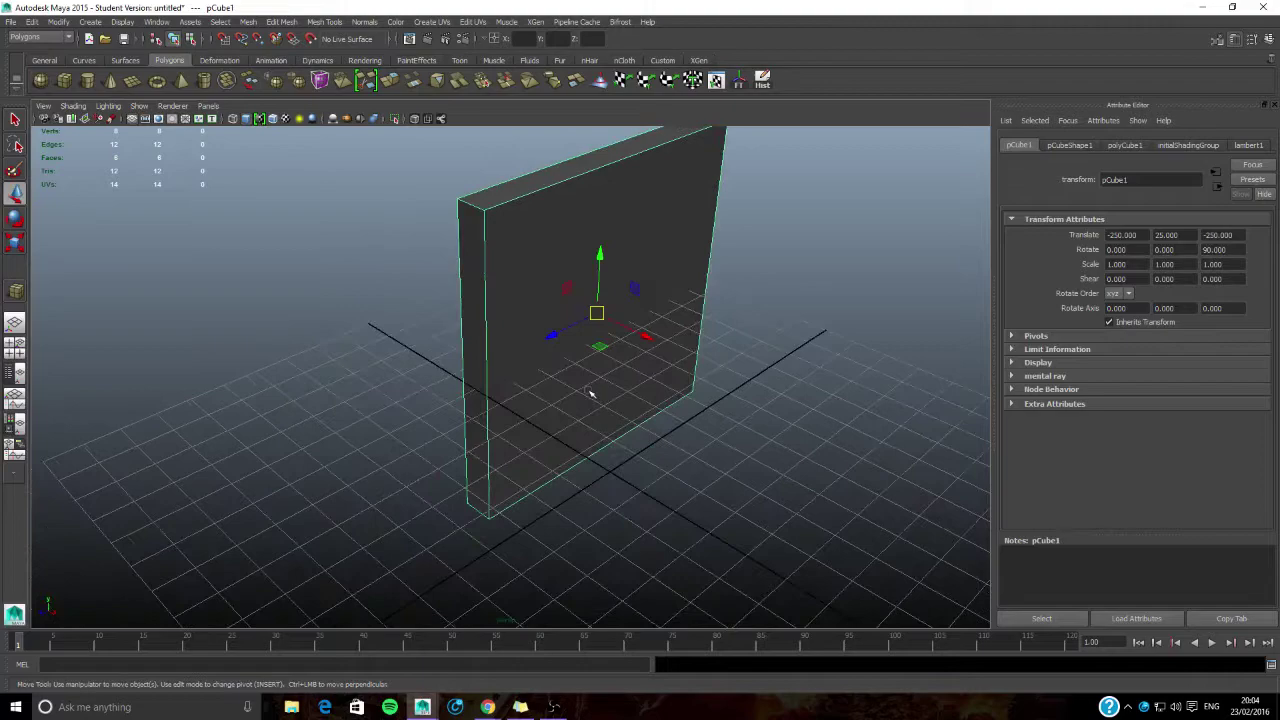
pyautogui.press('Insert')
pyautogui.keyDown('alt'); pyautogui.moveTo(583, 387); pyautogui.dragTo(567, 403, button='middle'); pyautogui.keyUp('alt')
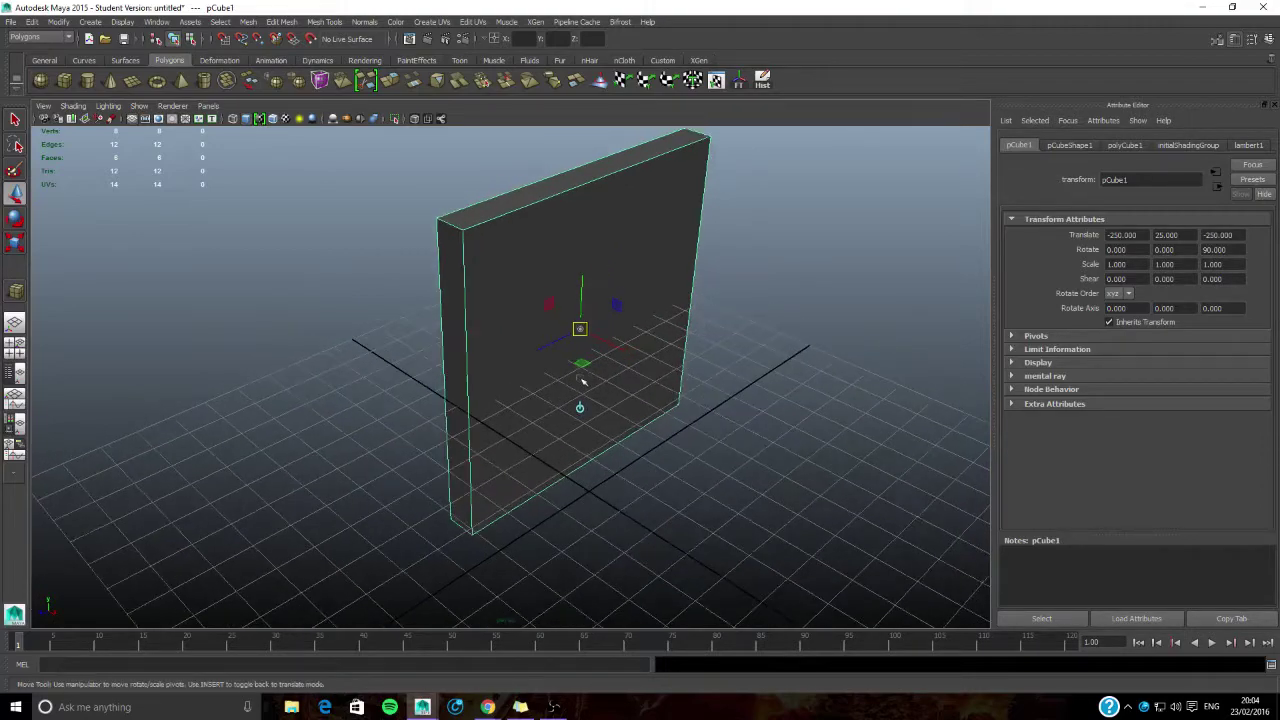
pyautogui.scroll(2, 583, 380)
pyautogui.keyDown('alt'); pyautogui.moveTo(596, 340); pyautogui.dragTo(551, 311); pyautogui.keyUp('alt')
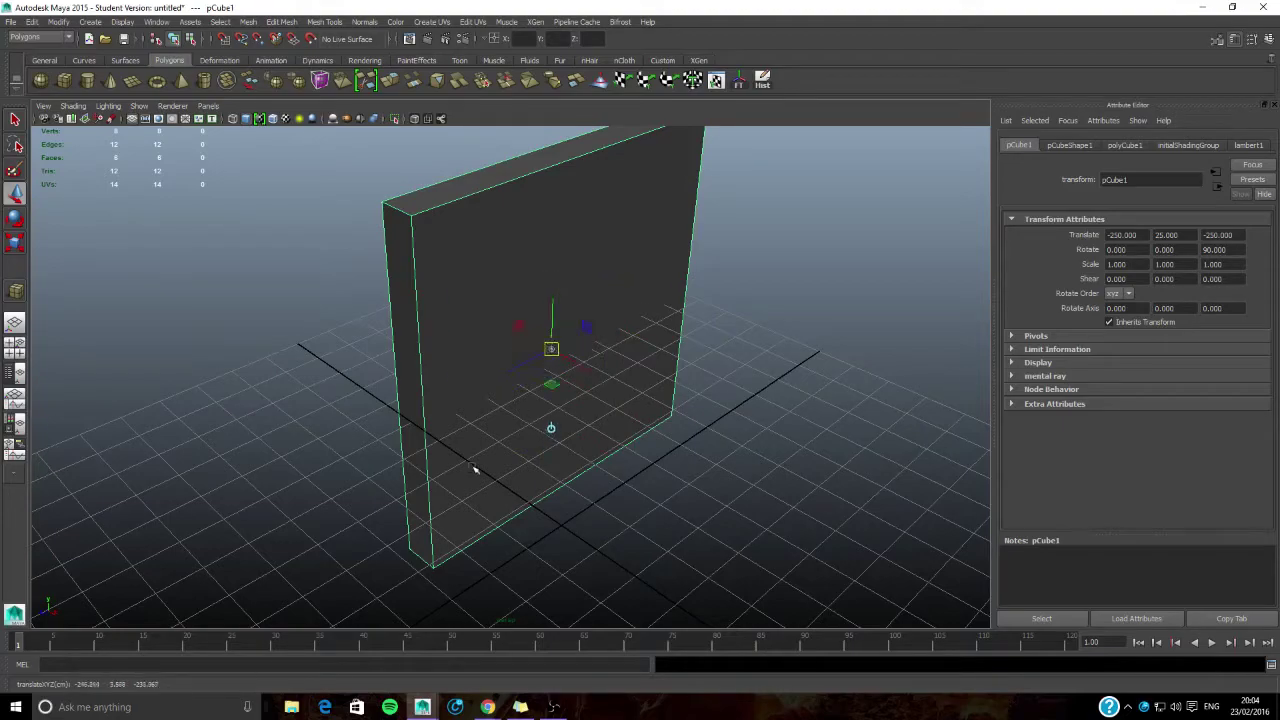
pyautogui.keyDown('alt'); pyautogui.moveTo(471, 466); pyautogui.dragTo(486, 434); pyautogui.keyUp('alt')
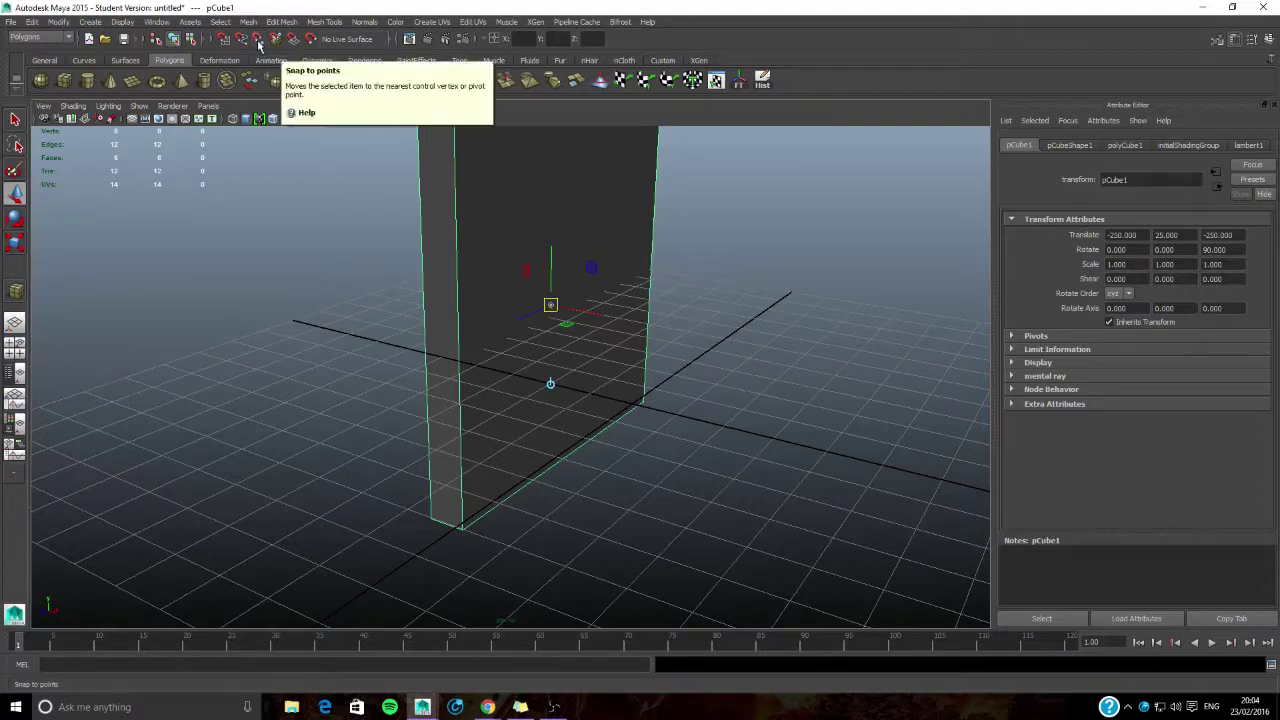
pyautogui.press('v')
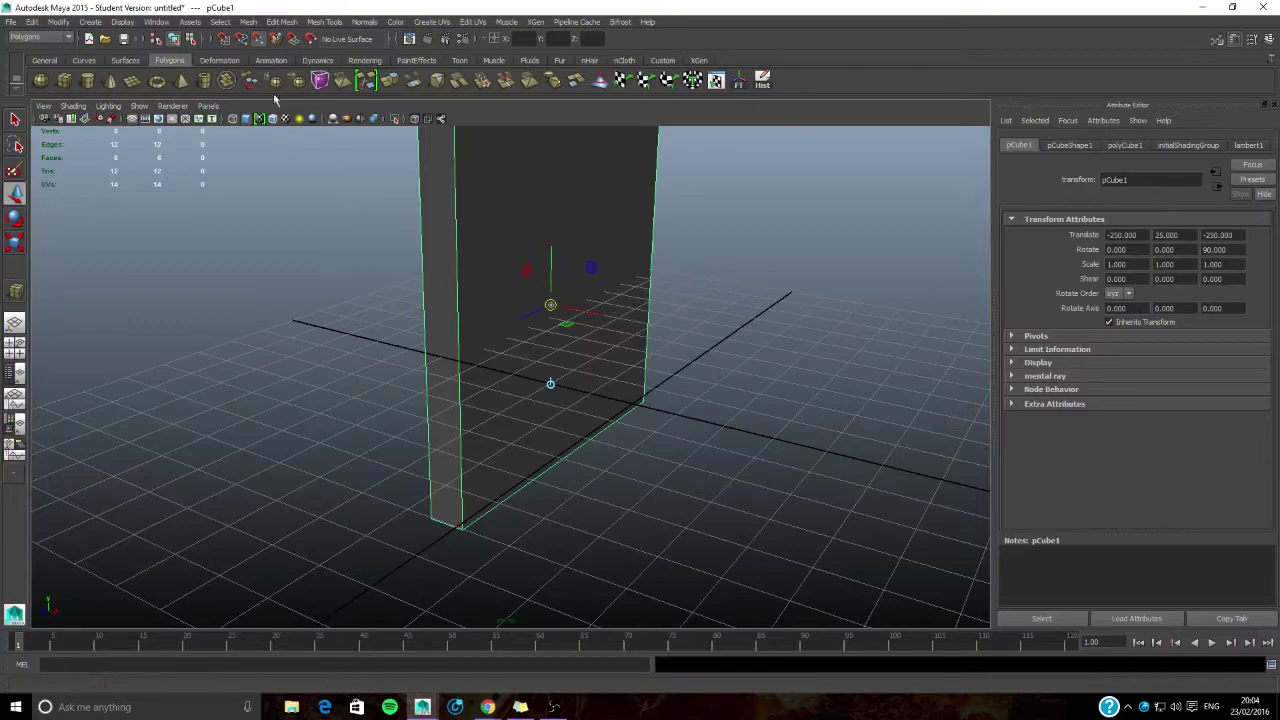
pyautogui.moveTo(551, 305); pyautogui.dragTo(430, 490)
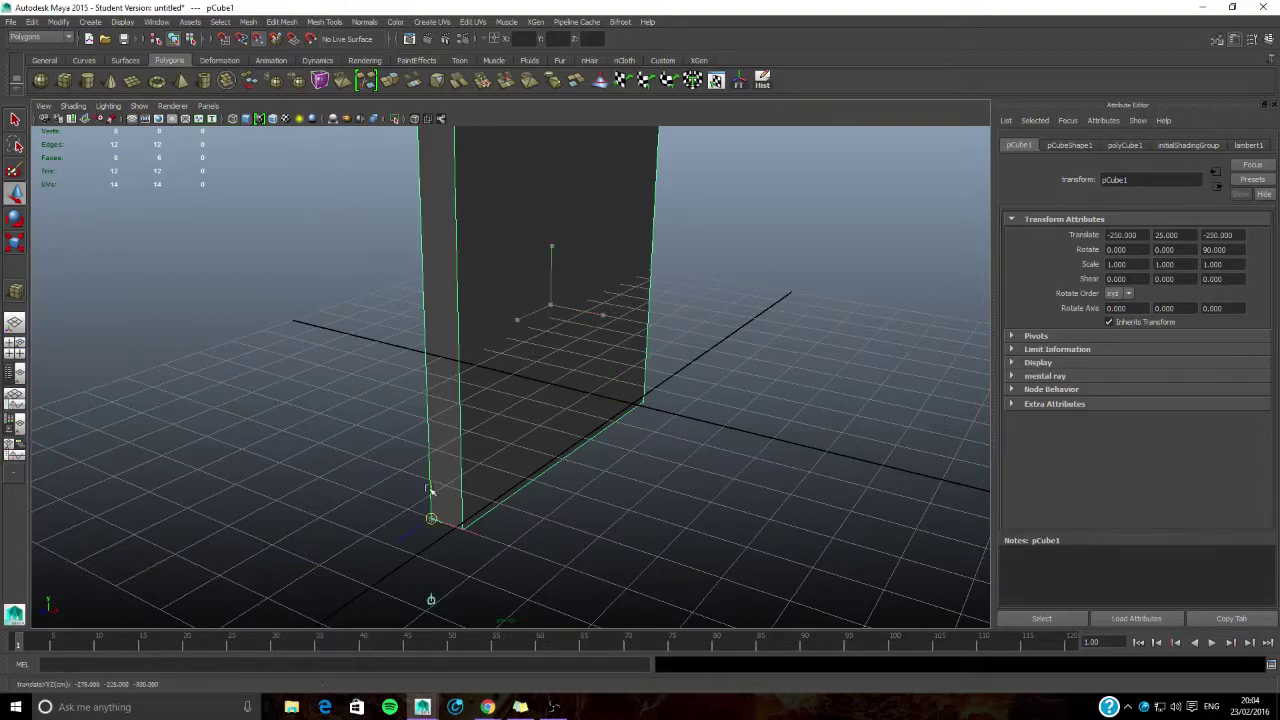
pyautogui.press('Insert')
pyautogui.scroll(-5, 427, 426)
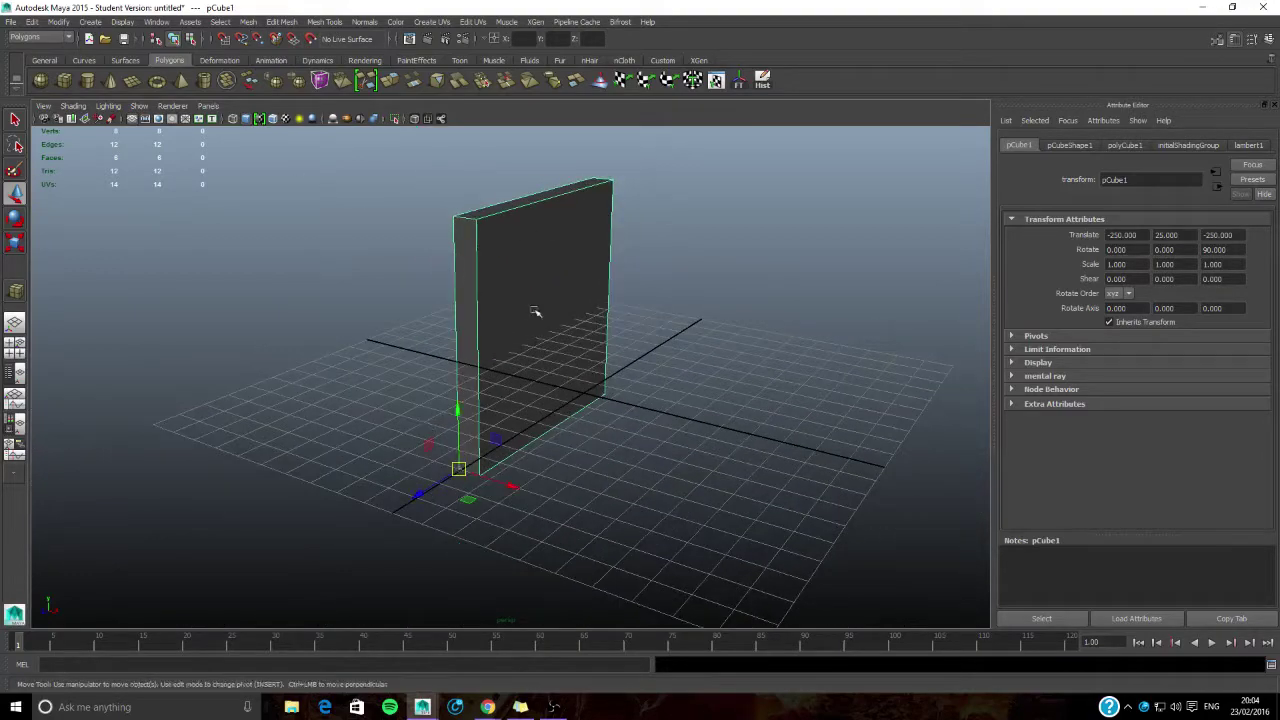
# Step: Move the slab to the grid origin by setting its absolute X, Y and Z position to 0
pyautogui.keyDown('alt'); pyautogui.moveTo(535, 312); pyautogui.dragTo(449, 317, button='middle'); pyautogui.keyUp('alt')
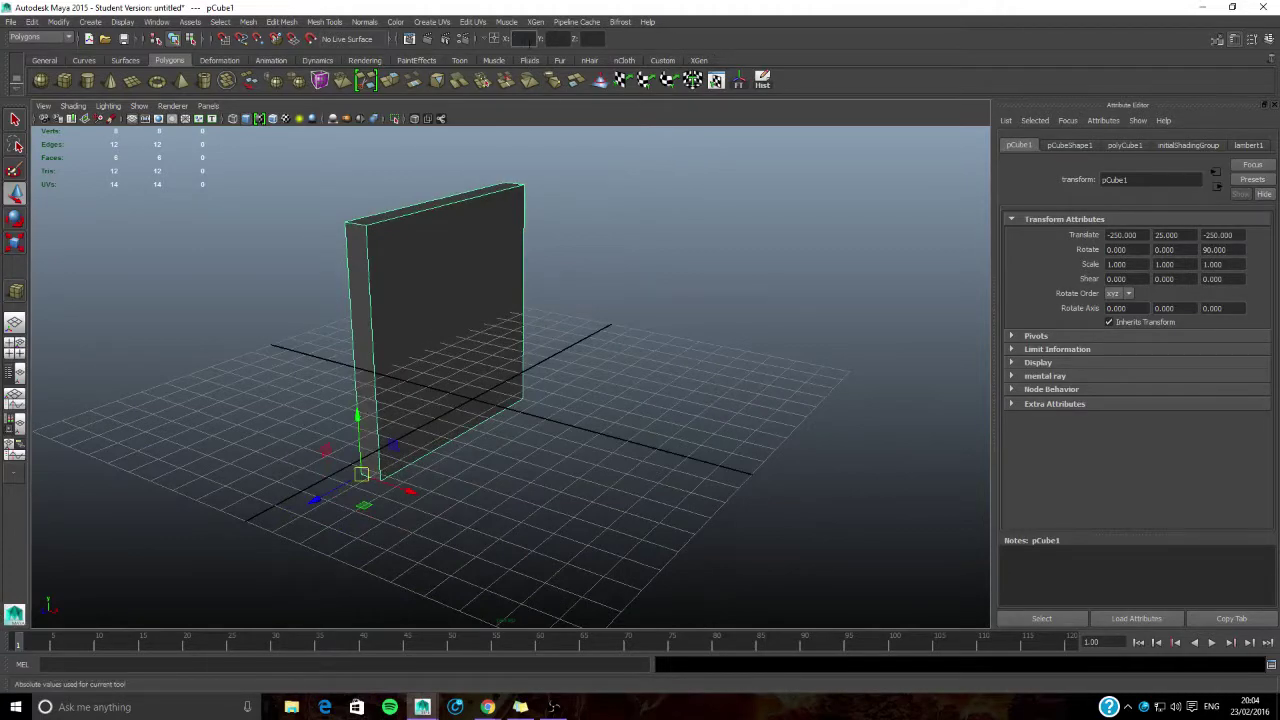
pyautogui.press('Tab')
pyautogui.write('0')
pyautogui.press('Tab')
pyautogui.write('0')
pyautogui.press('Return')
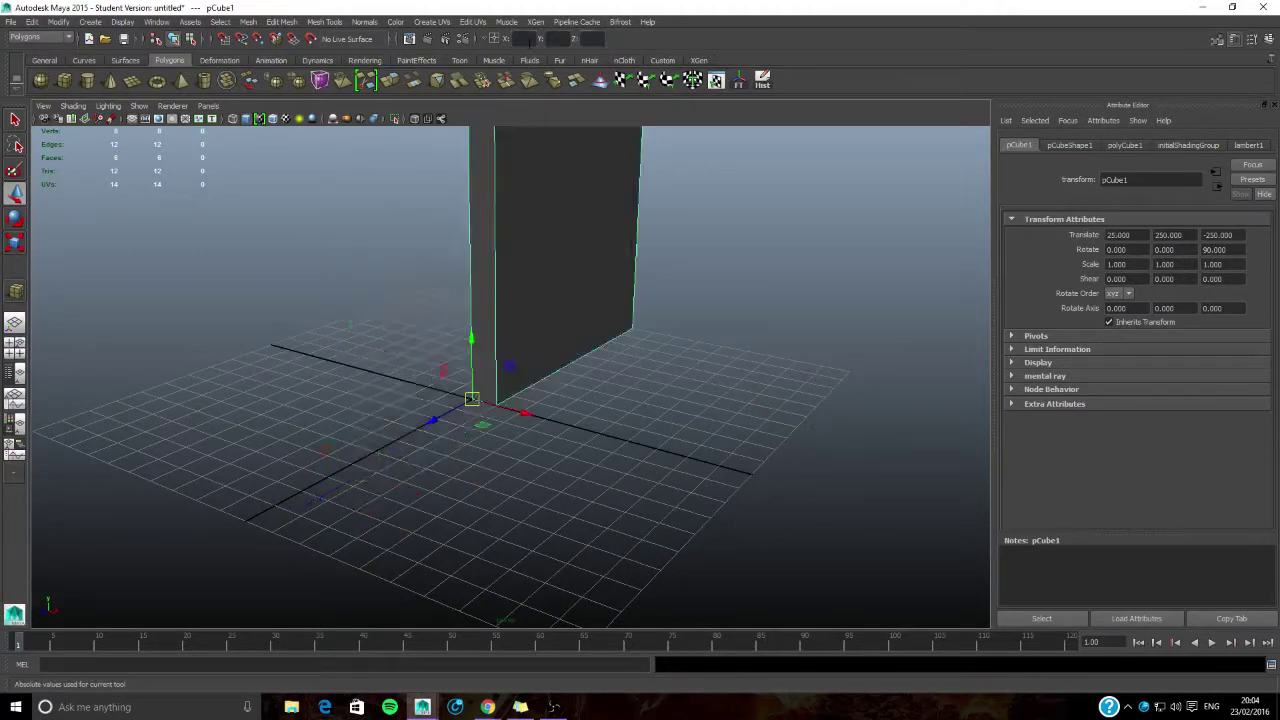
# Step: Try to extrude the slab's large front face
pyautogui.keyDown('alt'); pyautogui.moveTo(600, 209); pyautogui.dragTo(565, 341); pyautogui.keyUp('alt')
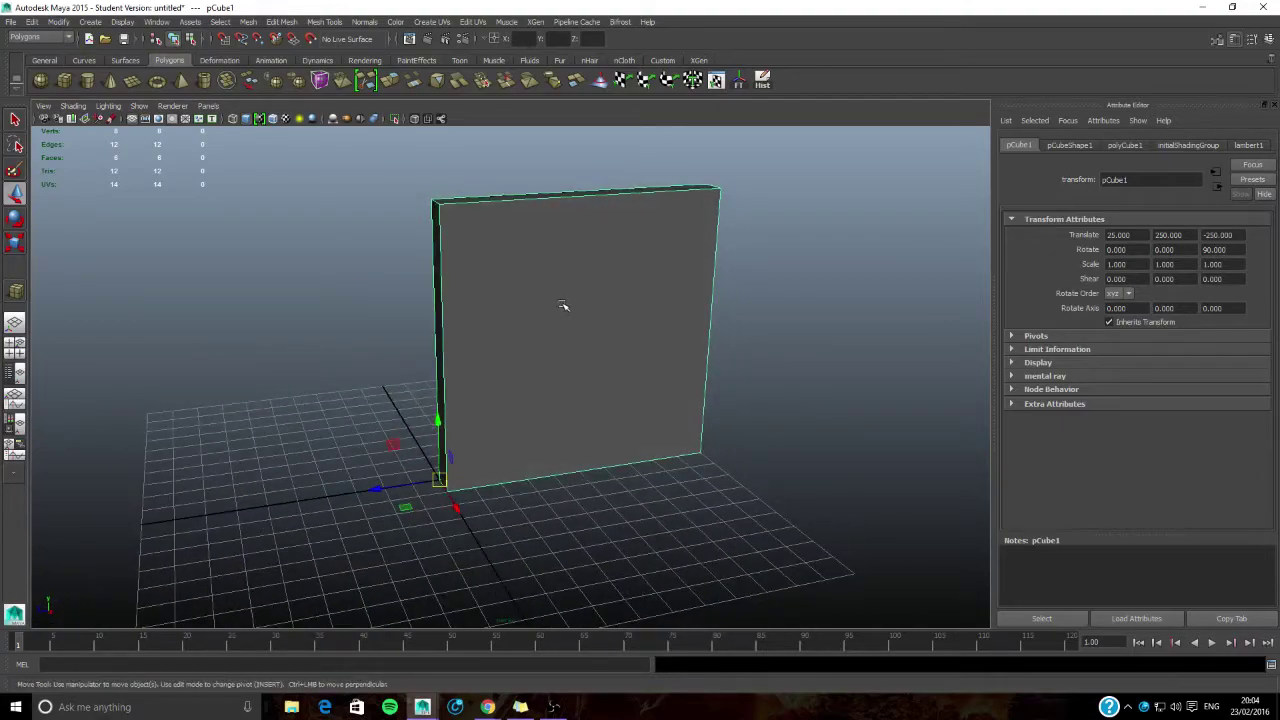
pyautogui.keyDown('alt'); pyautogui.moveTo(543, 314); pyautogui.dragTo(463, 323); pyautogui.keyUp('alt')
pyautogui.moveTo(478, 291); pyautogui.dragTo(479, 322, button='right')
pyautogui.click(451, 334)
pyautogui.keyDown('alt'); pyautogui.moveTo(451, 334); pyautogui.dragTo(497, 346, button='middle'); pyautogui.keyUp('alt')
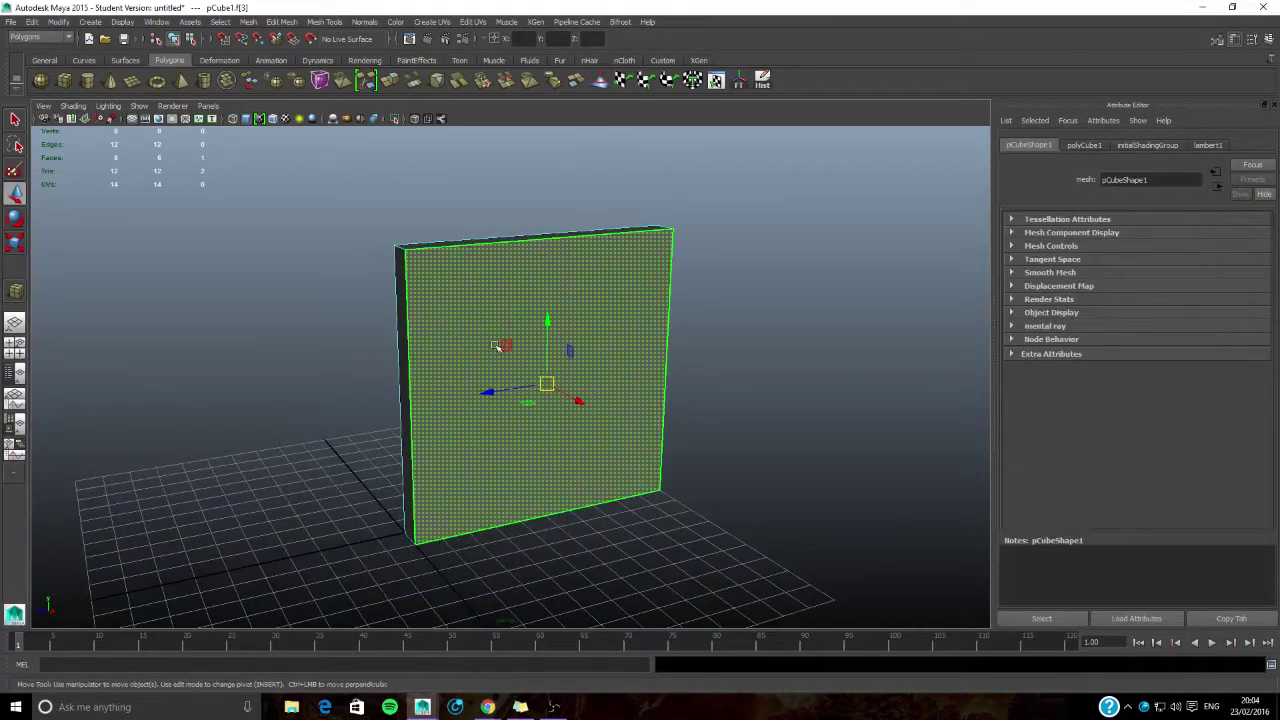
pyautogui.click(390, 82)
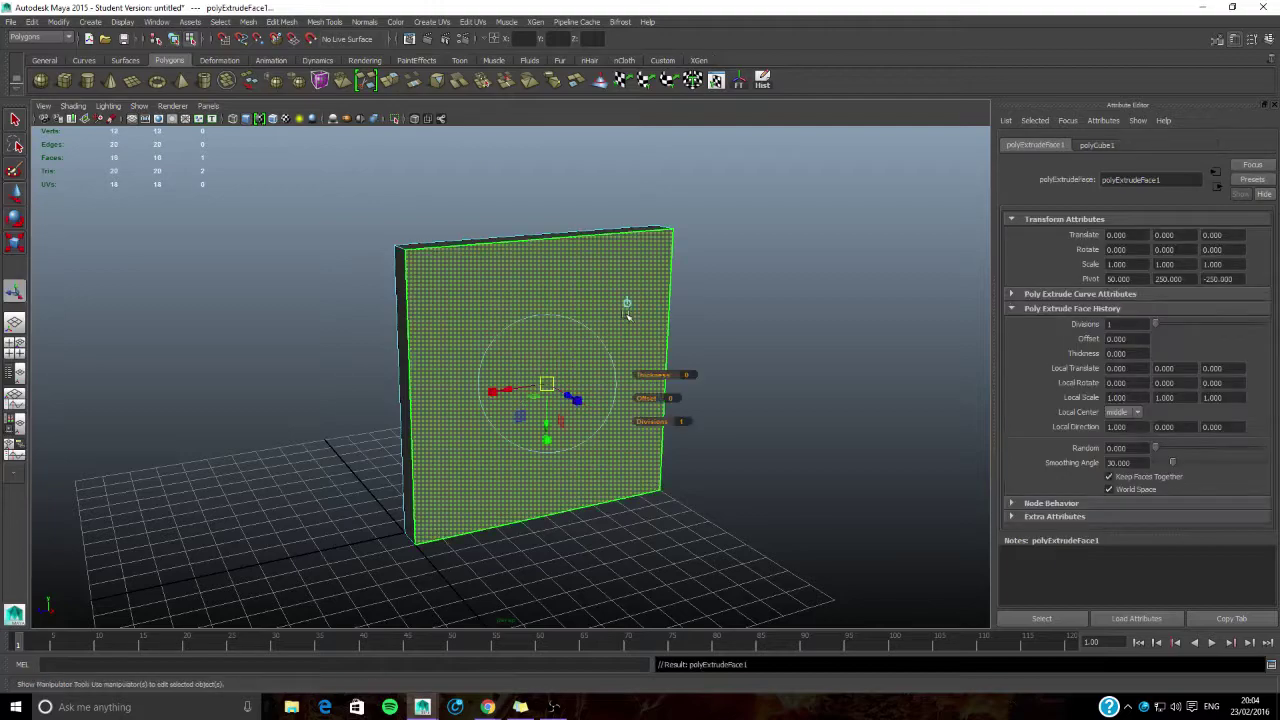
pyautogui.keyDown('alt'); pyautogui.moveTo(486, 248); pyautogui.dragTo(491, 231, button='middle'); pyautogui.keyUp('alt')
pyautogui.hotkey('ctrl', 'z')
pyautogui.hotkey('ctrl', 'z')
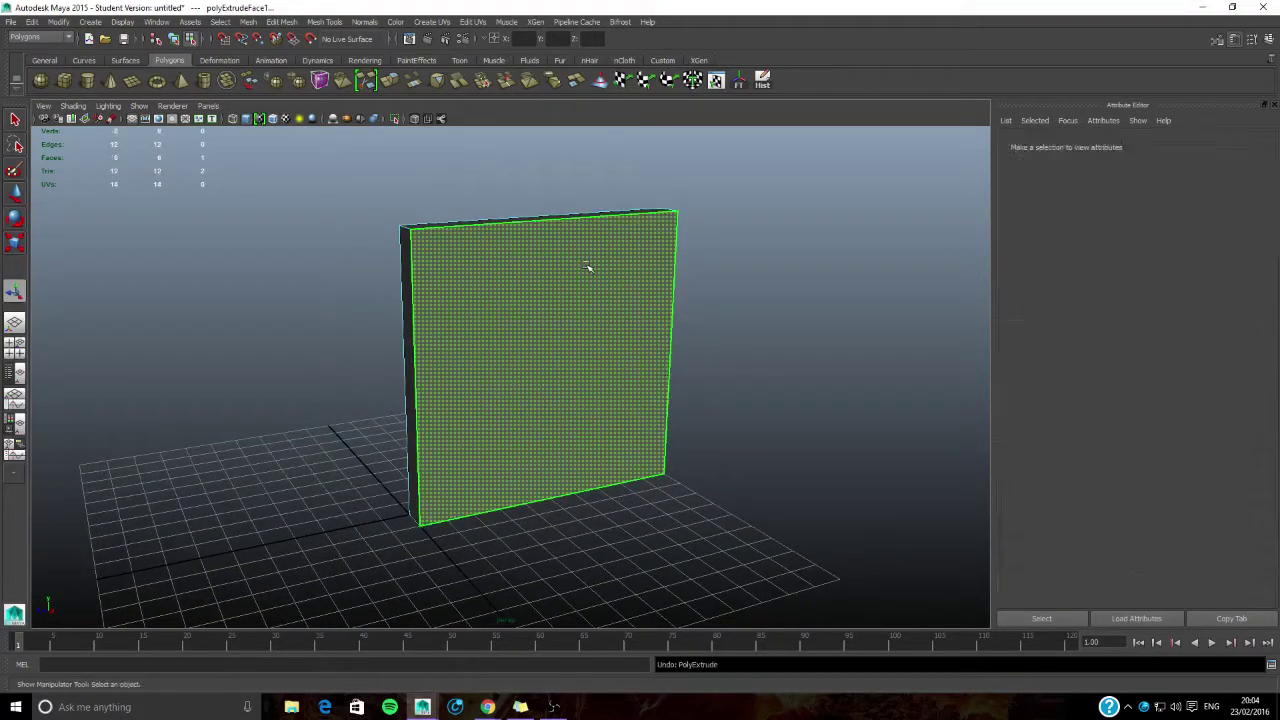
# Step: Select the slab's large front face again in face mode, with the Polygons menu set active
pyautogui.rightClick(558, 287)
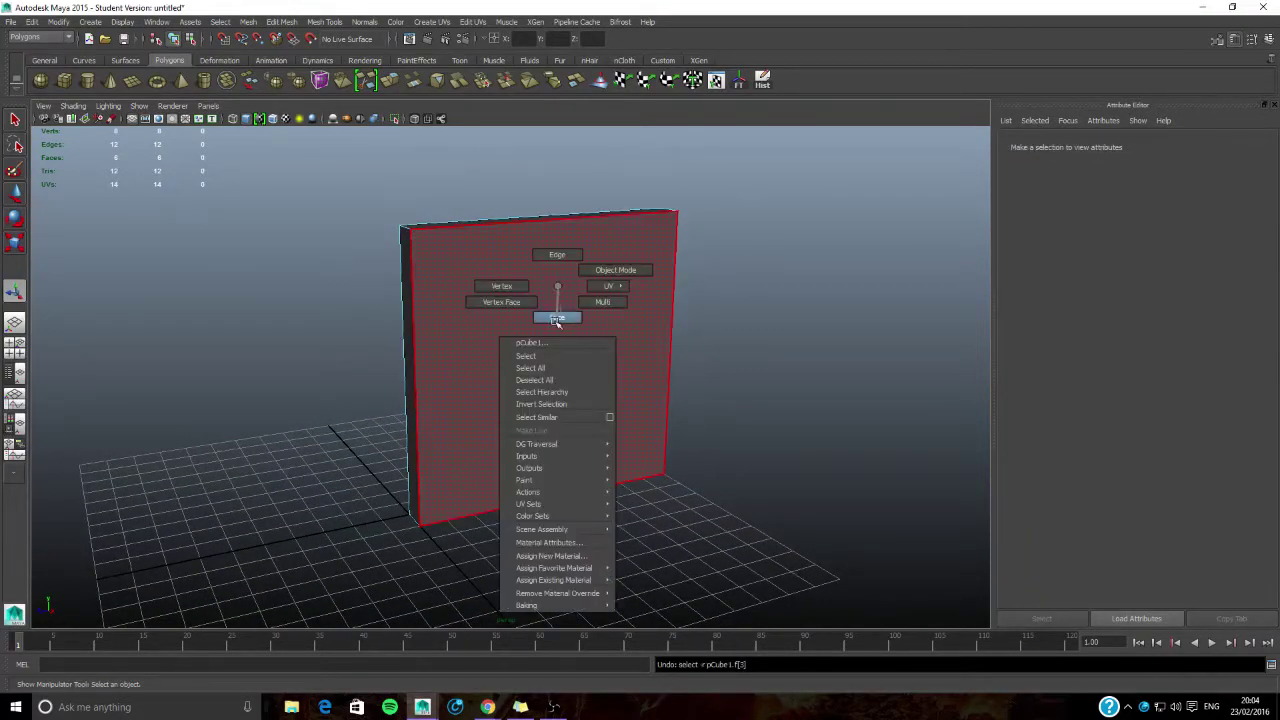
pyautogui.click(557, 316)
pyautogui.click(523, 306)
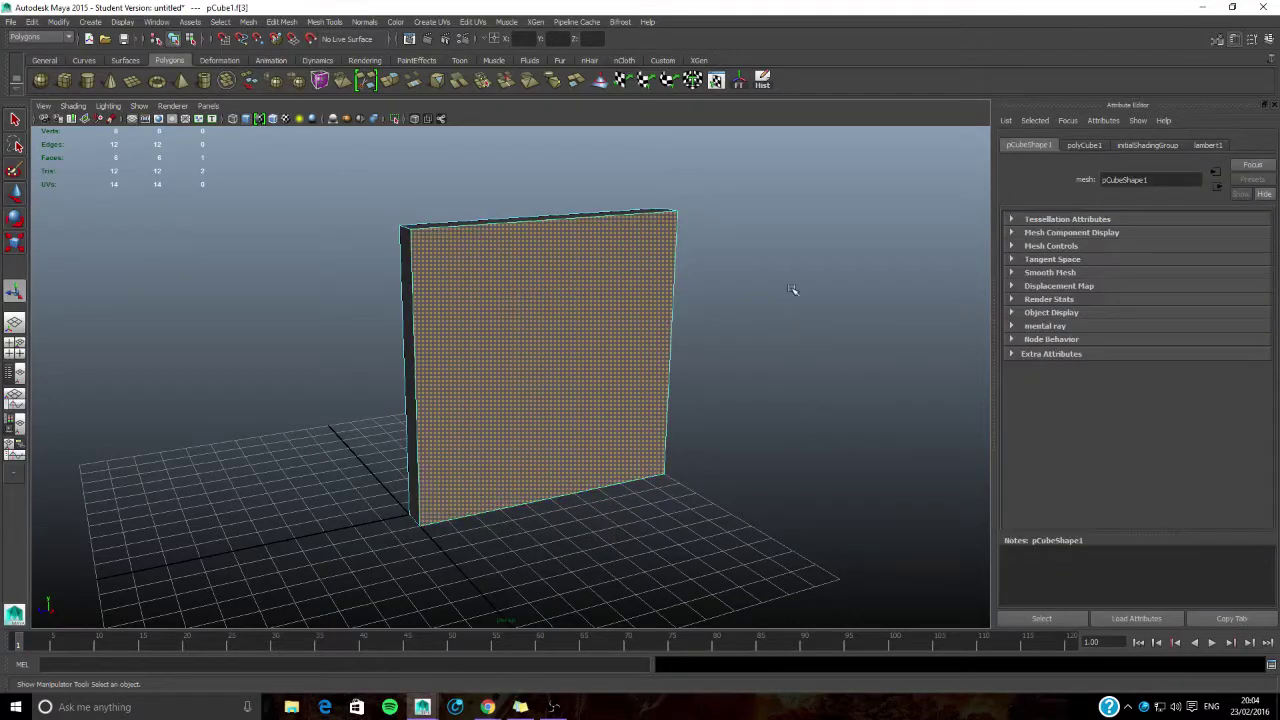
pyautogui.keyDown('alt'); pyautogui.moveTo(786, 290); pyautogui.dragTo(775, 300, button='middle'); pyautogui.keyUp('alt')
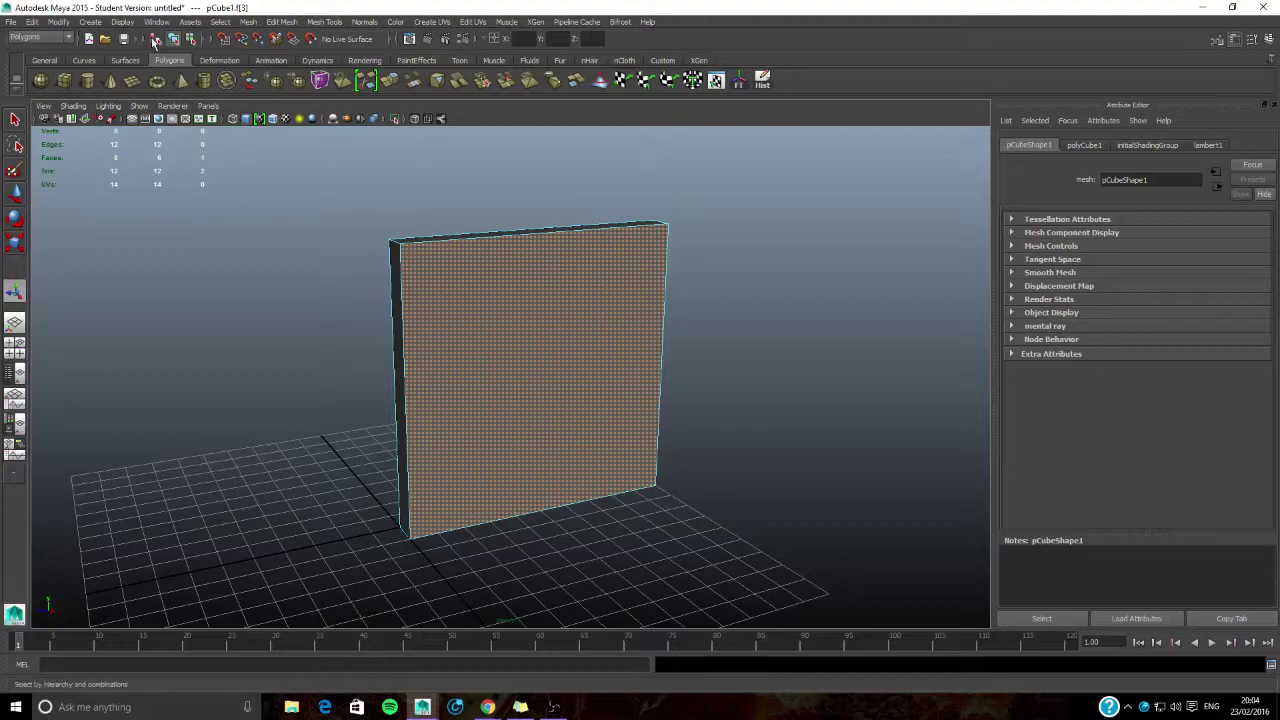
pyautogui.click(66, 38)
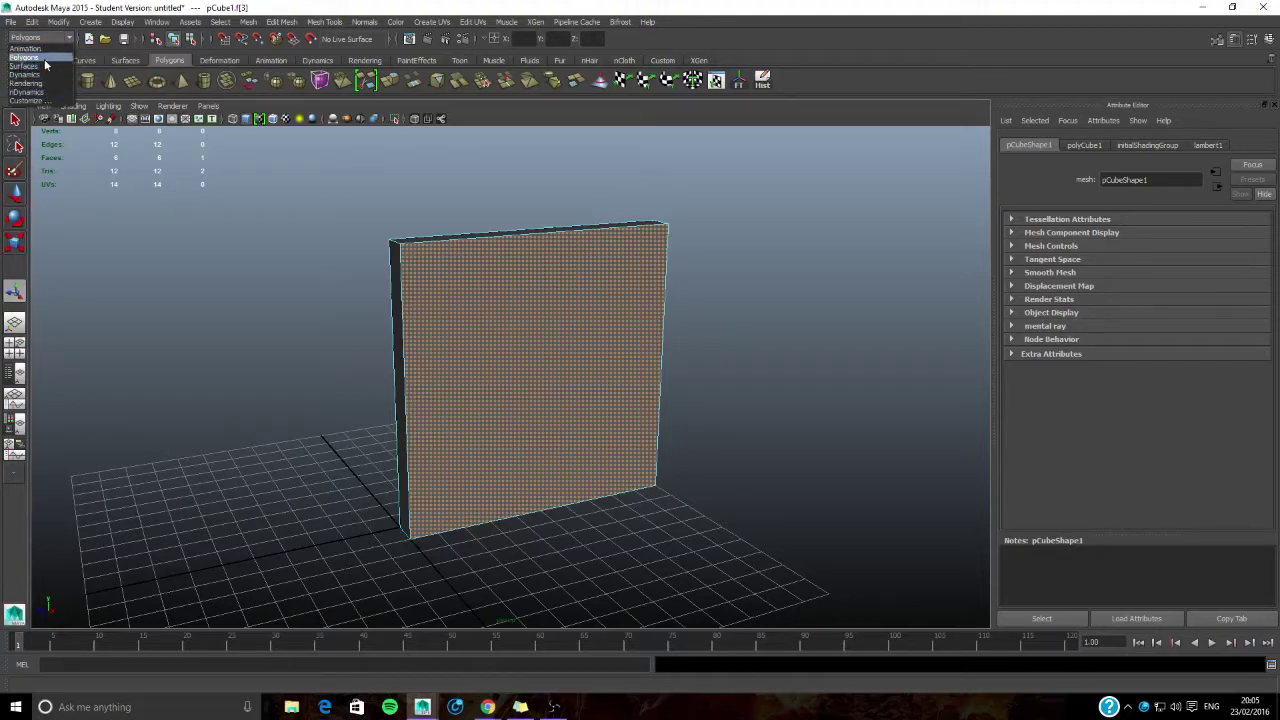
pyautogui.click(44, 59)
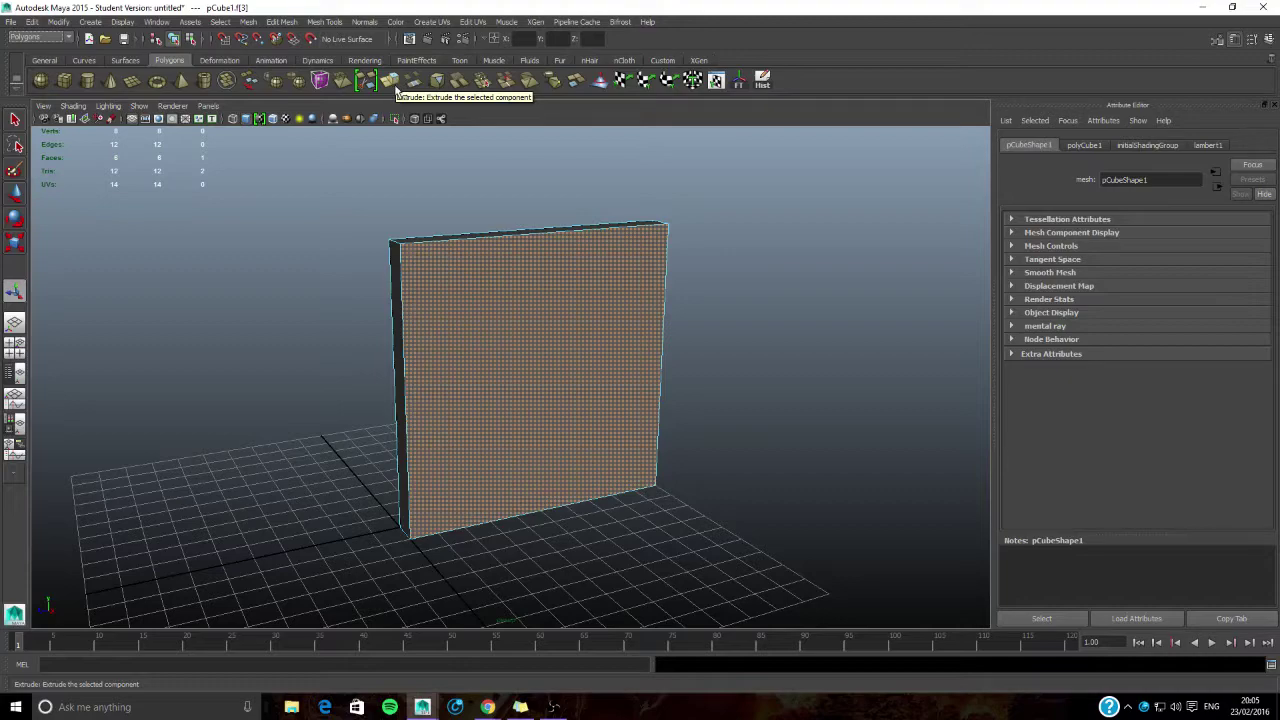
# Step: Extrude the selected front face and scale it uniformly inward to about 0.63, forming a border around it
pyautogui.click(389, 80)
pyautogui.scroll(3, 568, 230)
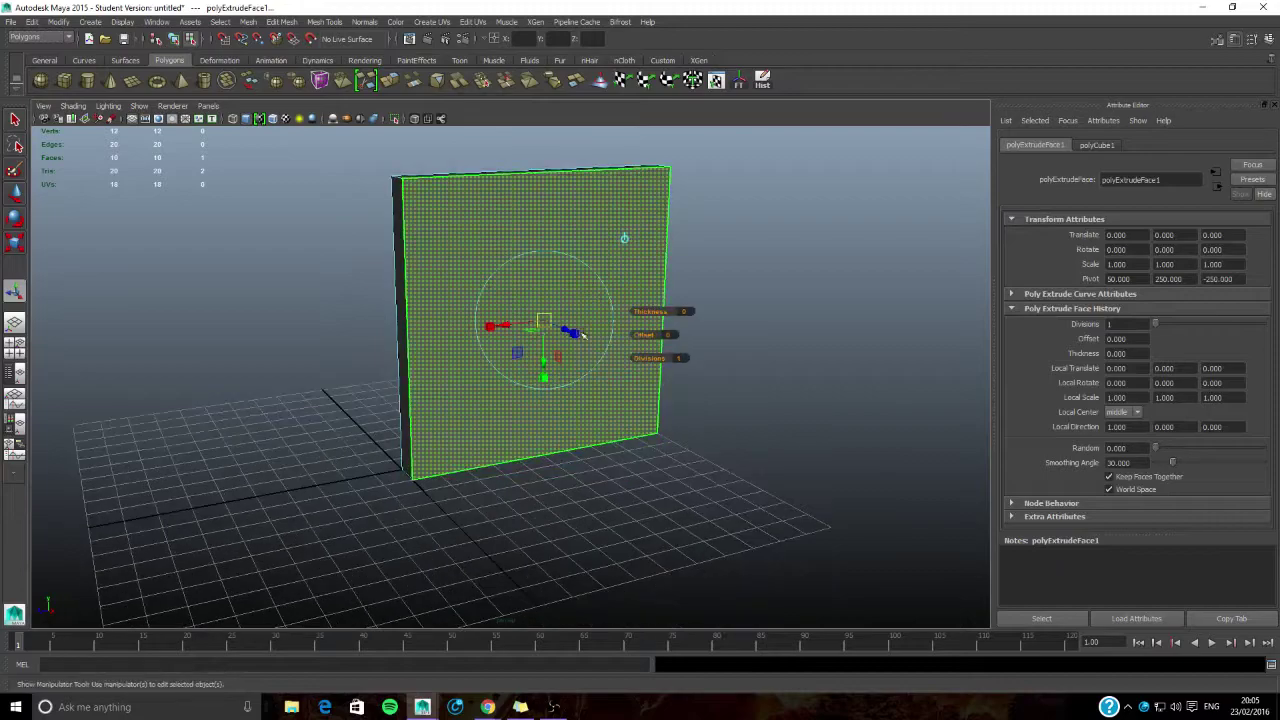
pyautogui.keyDown('alt'); pyautogui.moveTo(569, 230); pyautogui.dragTo(549, 290, button='middle'); pyautogui.keyUp('alt')
pyautogui.click(539, 415)
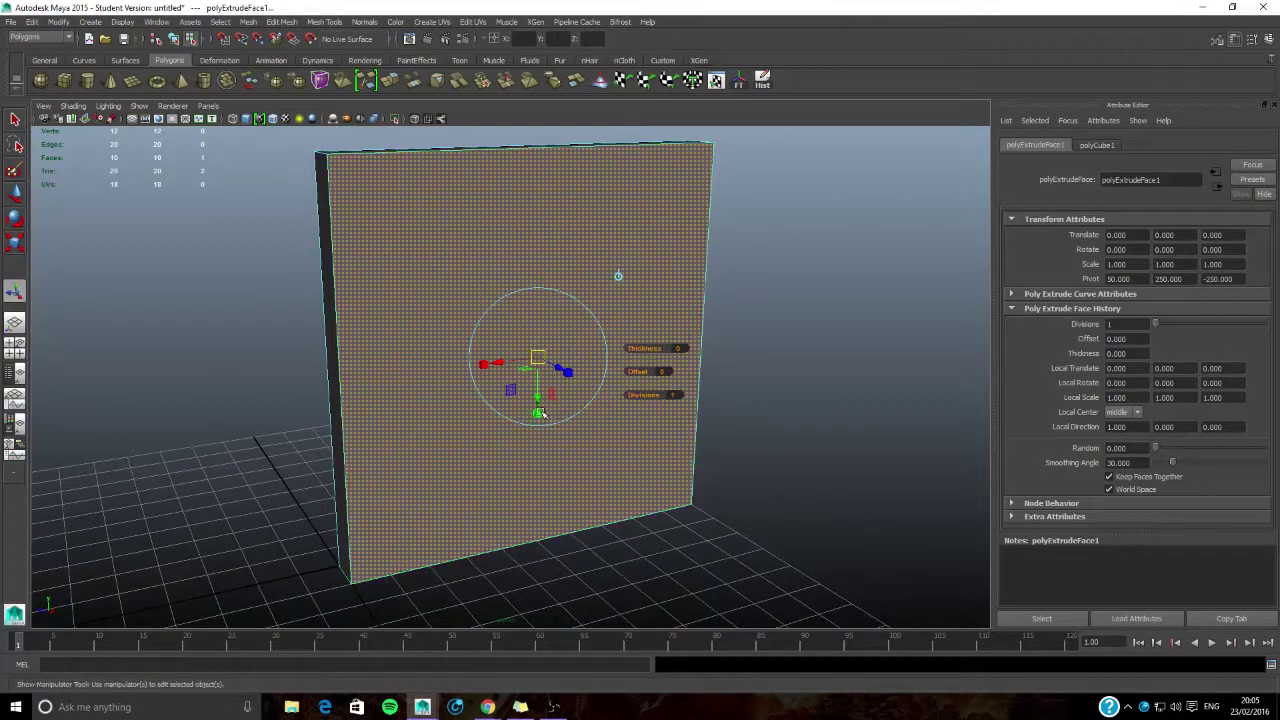
pyautogui.click(538, 356)
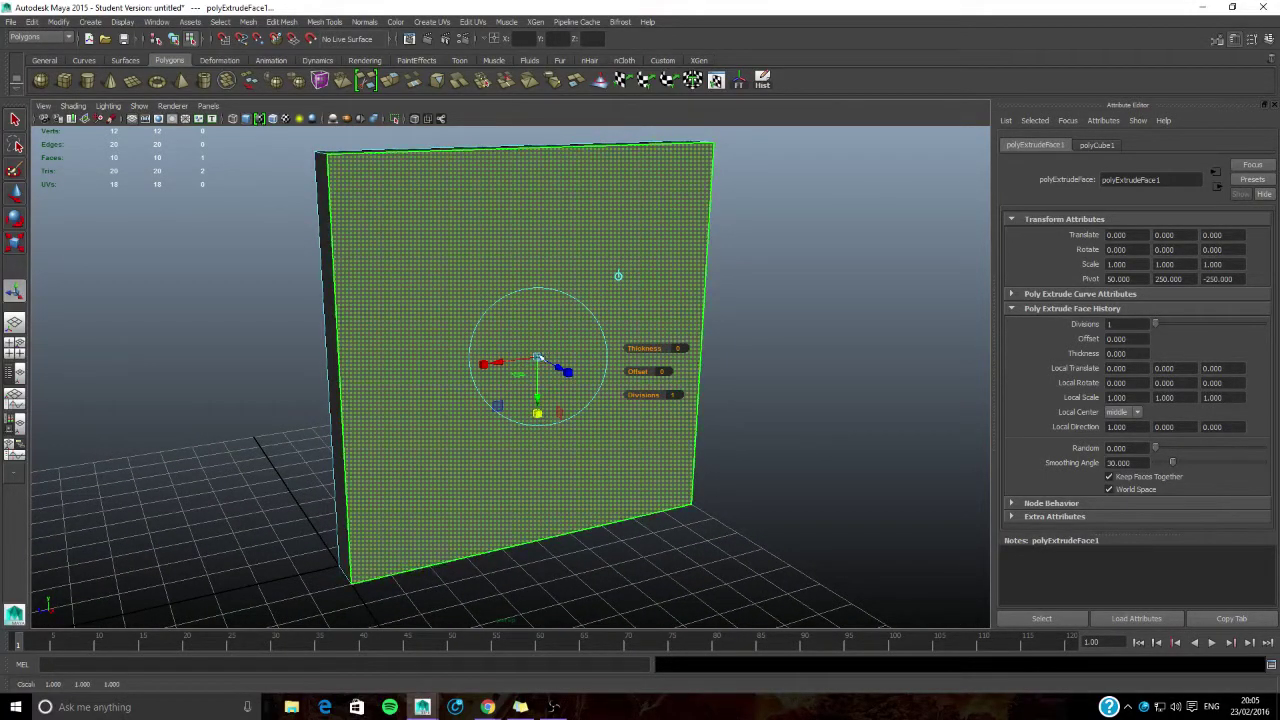
pyautogui.moveTo(538, 358)
pyautogui.mouseDown()
pyautogui.moveTo(515, 365)
pyautogui.moveTo(527, 368)
pyautogui.mouseUp()
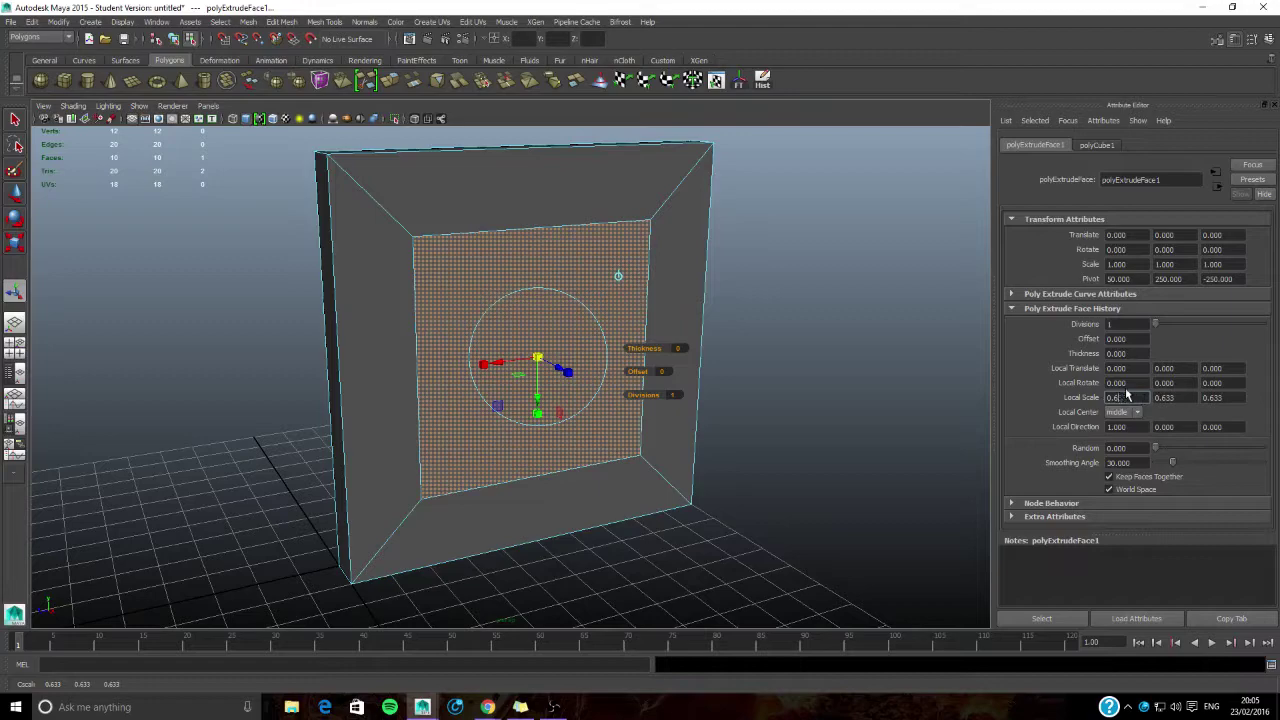
# Step: Set the extrusion's local scale to 0.6 in X and 0.65 in Y and Z
pyautogui.click(1128, 396)
pyautogui.write('0.6')
pyautogui.press('Return')
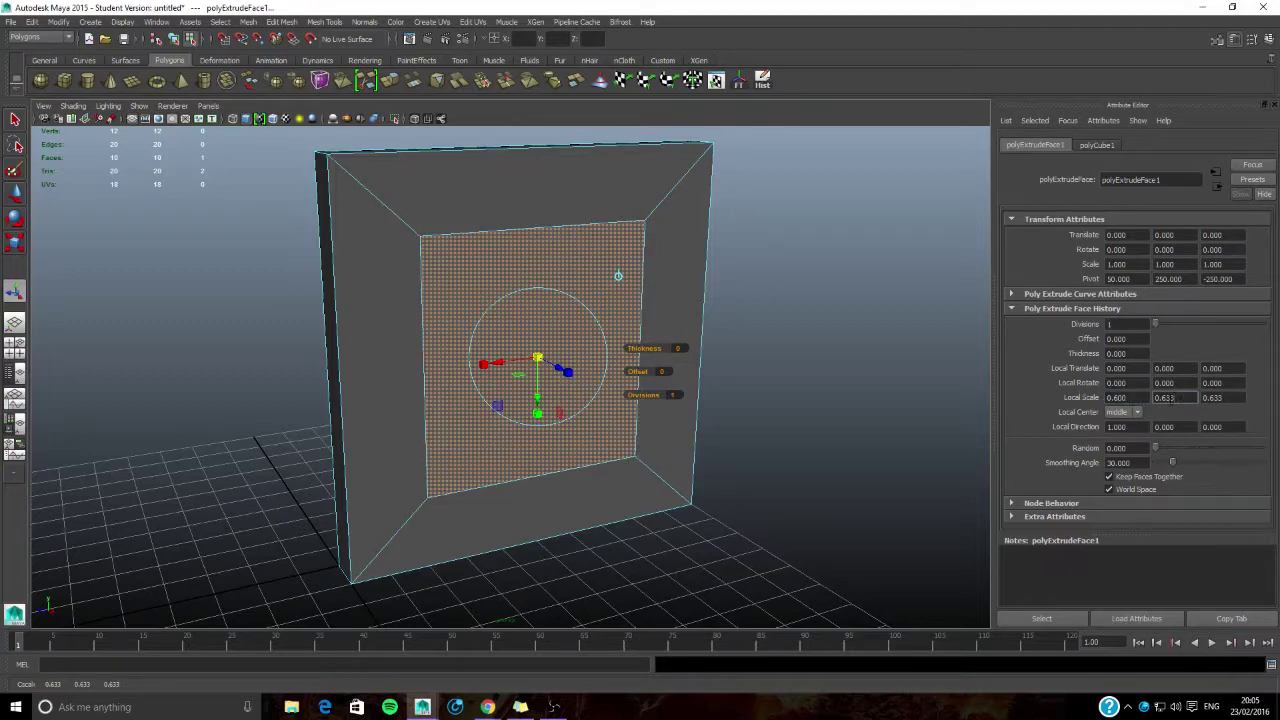
pyautogui.write('5')
pyautogui.press('Tab')
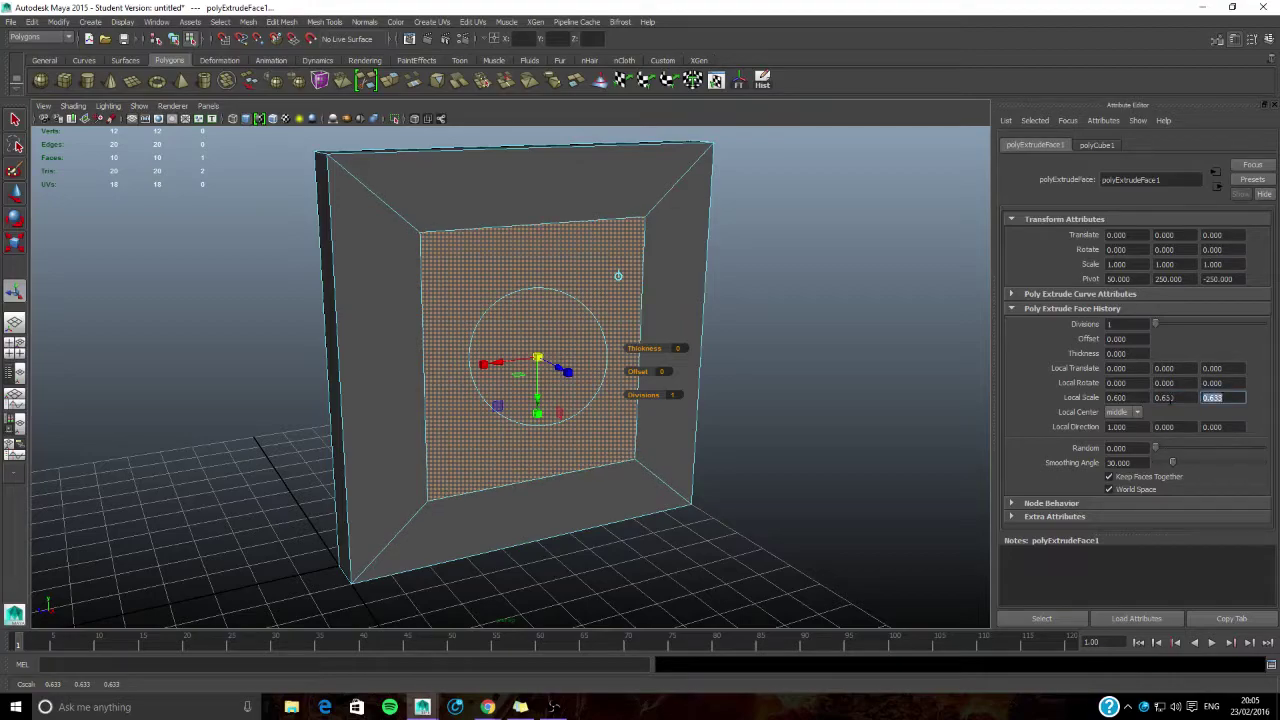
pyautogui.write('0.65')
pyautogui.press('Return')
pyautogui.keyDown('alt'); pyautogui.moveTo(568, 428); pyautogui.dragTo(705, 318); pyautogui.keyUp('alt')
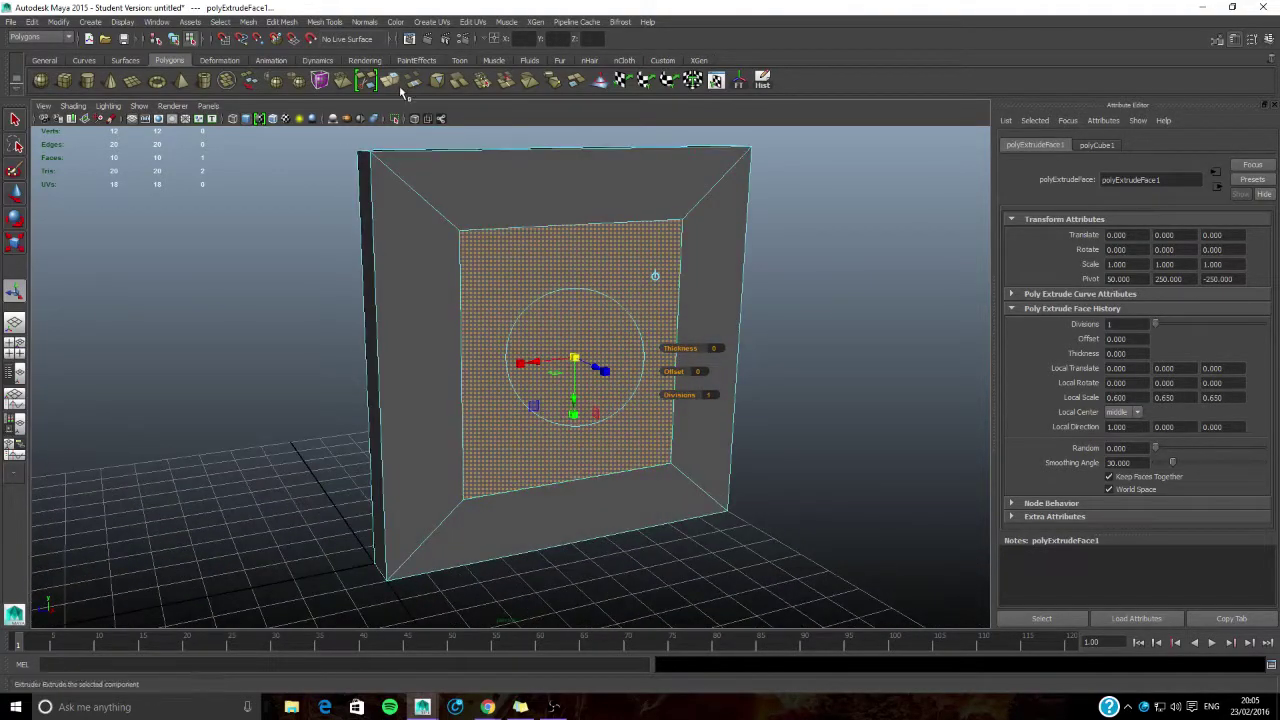
# Step: Try to push the inset face into the slab without a new extrusion
pyautogui.keyDown('alt'); pyautogui.moveTo(440, 250); pyautogui.dragTo(483, 283); pyautogui.keyUp('alt')
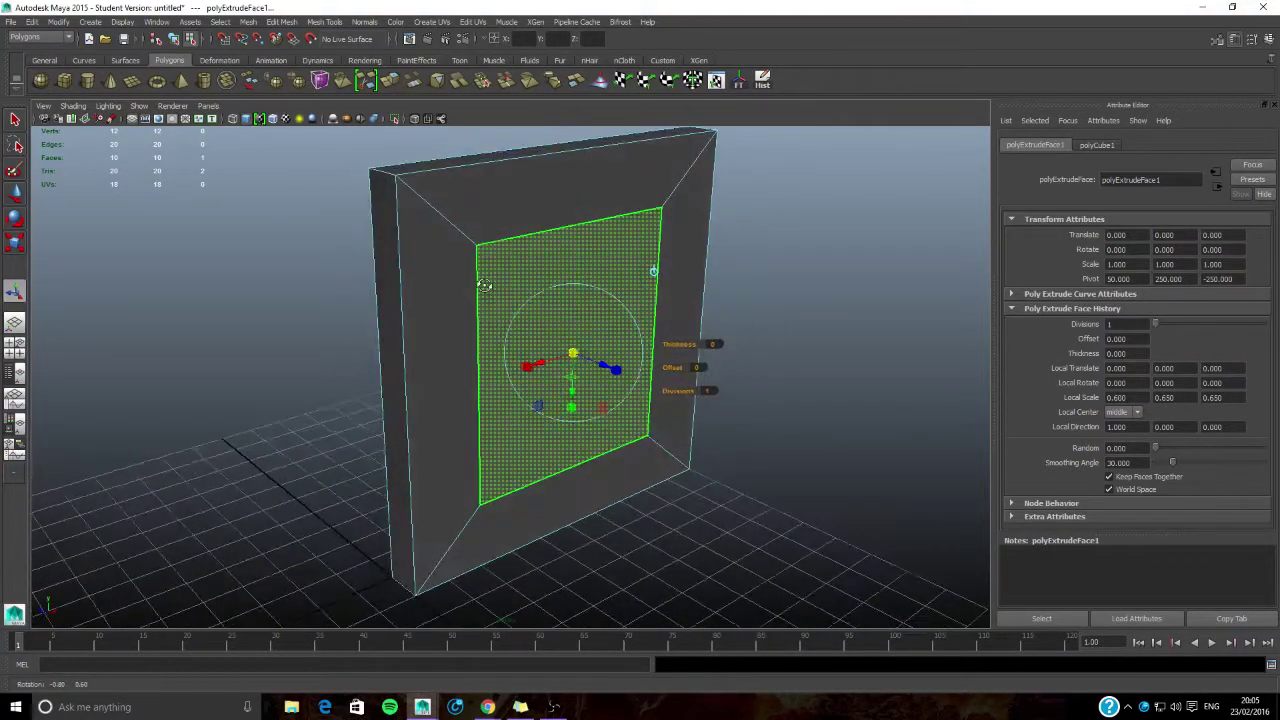
pyautogui.moveTo(596, 358)
pyautogui.mouseDown()
pyautogui.moveTo(560, 350)
pyautogui.moveTo(582, 364)
pyautogui.mouseUp()
pyautogui.hotkey('ctrl', 'z')
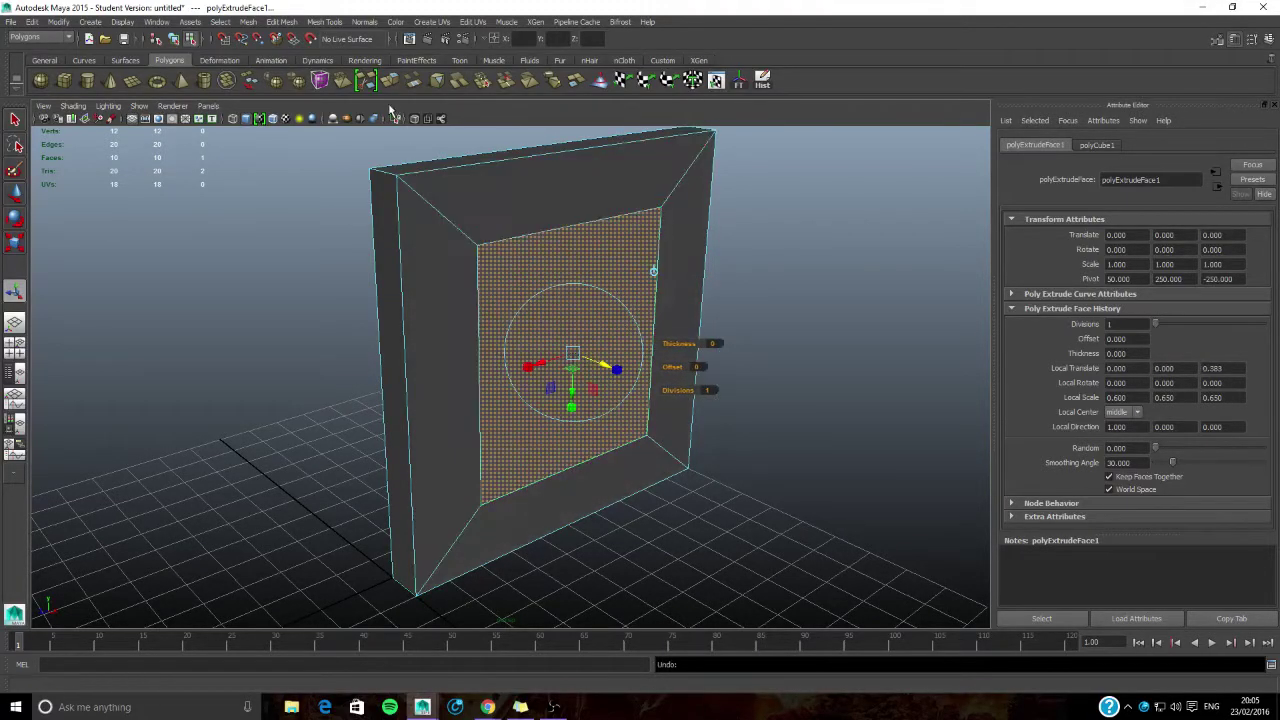
# Step: Extrude the inset face again and recess it into the slab with a local Z translation of -20
pyautogui.click(387, 82)
pyautogui.keyDown('alt'); pyautogui.moveTo(633, 389); pyautogui.dragTo(567, 415, button='middle'); pyautogui.keyUp('alt')
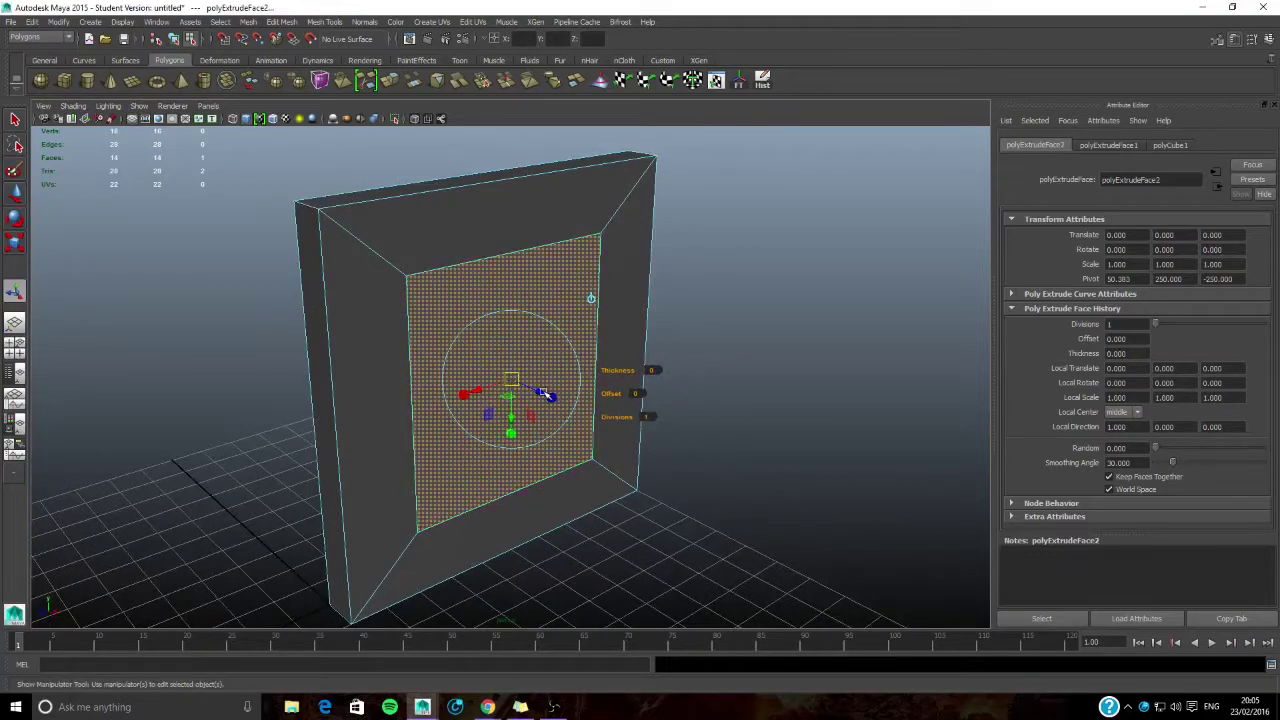
pyautogui.moveTo(541, 387); pyautogui.dragTo(531, 392)
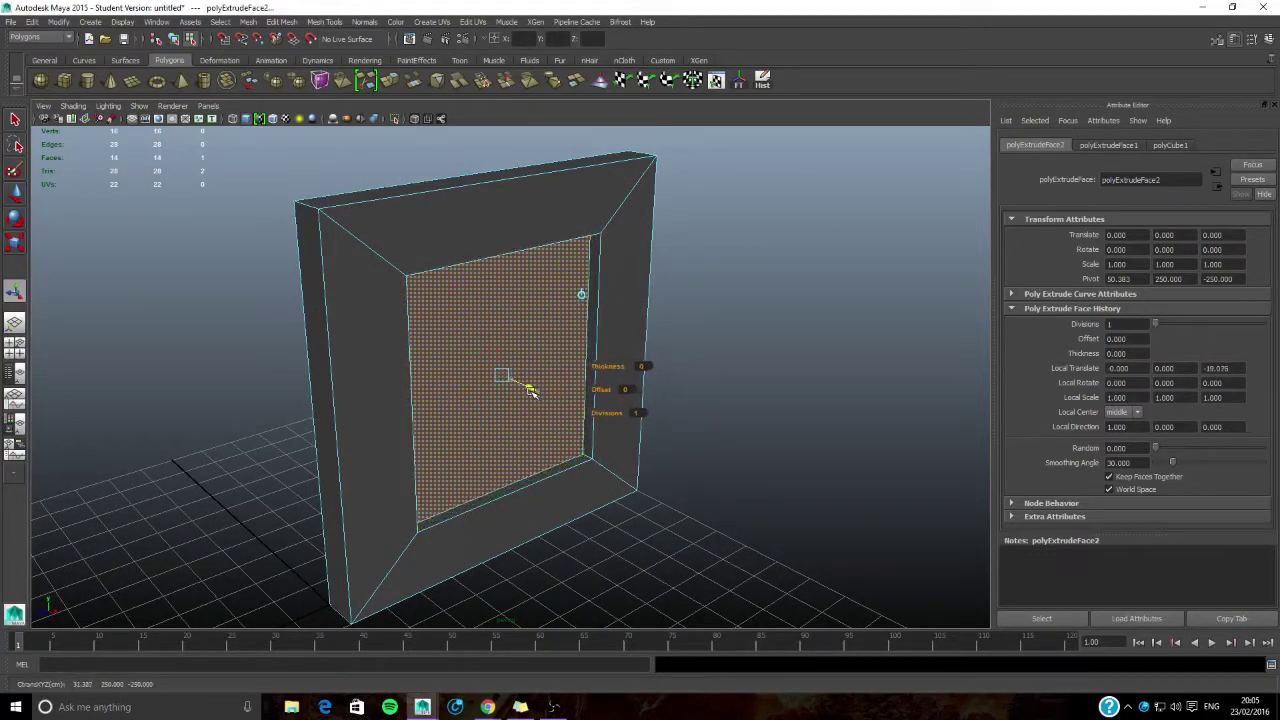
pyautogui.click(1220, 368)
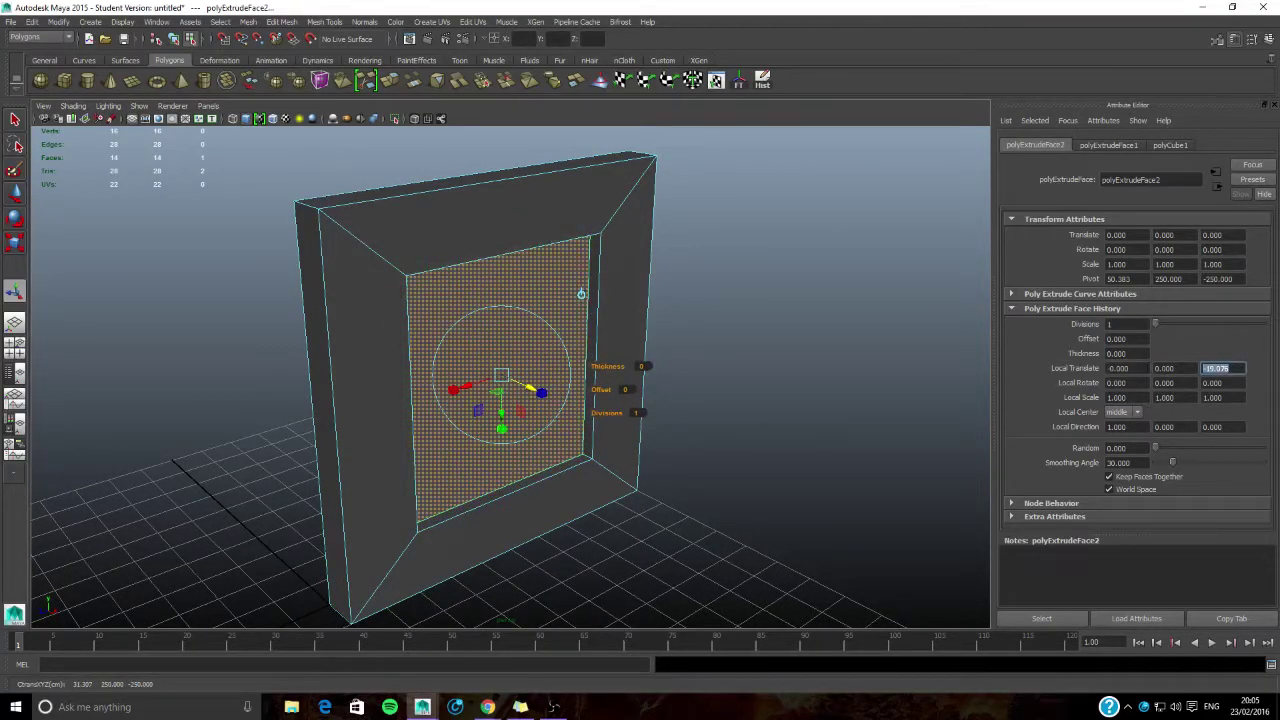
pyautogui.write('-20')
pyautogui.press('Return')
# Step: Deselect the face and examine the recessed wall panel from several angles
pyautogui.keyDown('alt'); pyautogui.moveTo(704, 376); pyautogui.dragTo(717, 420); pyautogui.keyUp('alt')
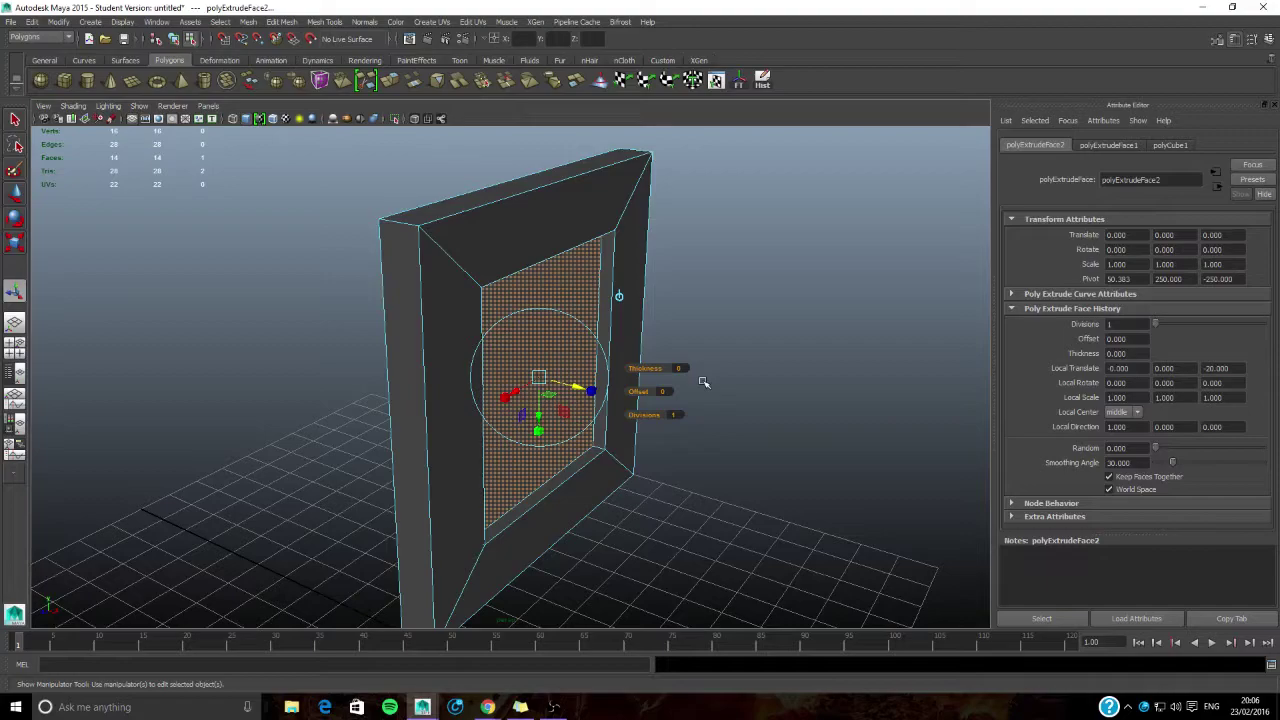
pyautogui.keyDown('alt'); pyautogui.moveTo(703, 382); pyautogui.dragTo(743, 355, button='middle'); pyautogui.keyUp('alt')
pyautogui.keyDown('alt'); pyautogui.moveTo(743, 355); pyautogui.dragTo(578, 342); pyautogui.keyUp('alt')
pyautogui.click(846, 397)
pyautogui.keyDown('alt'); pyautogui.moveTo(551, 411); pyautogui.dragTo(611, 383); pyautogui.keyUp('alt')
pyautogui.click(605, 386)
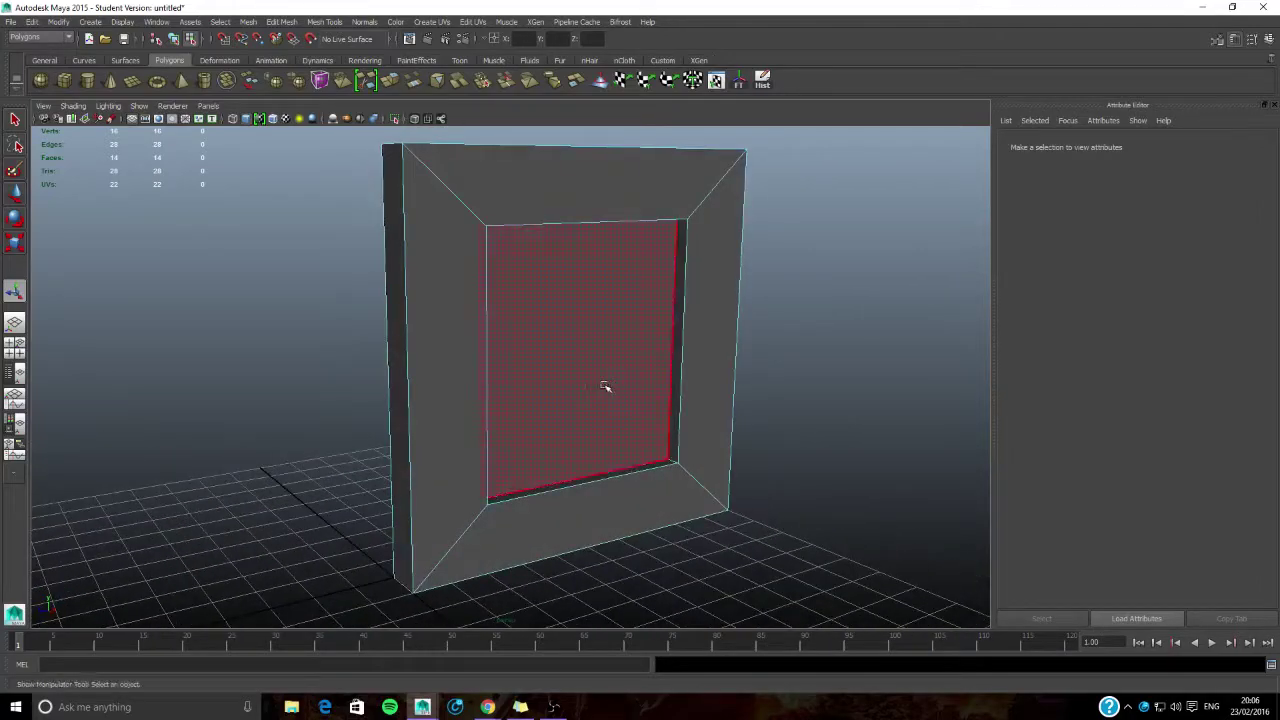
pyautogui.click(767, 329)
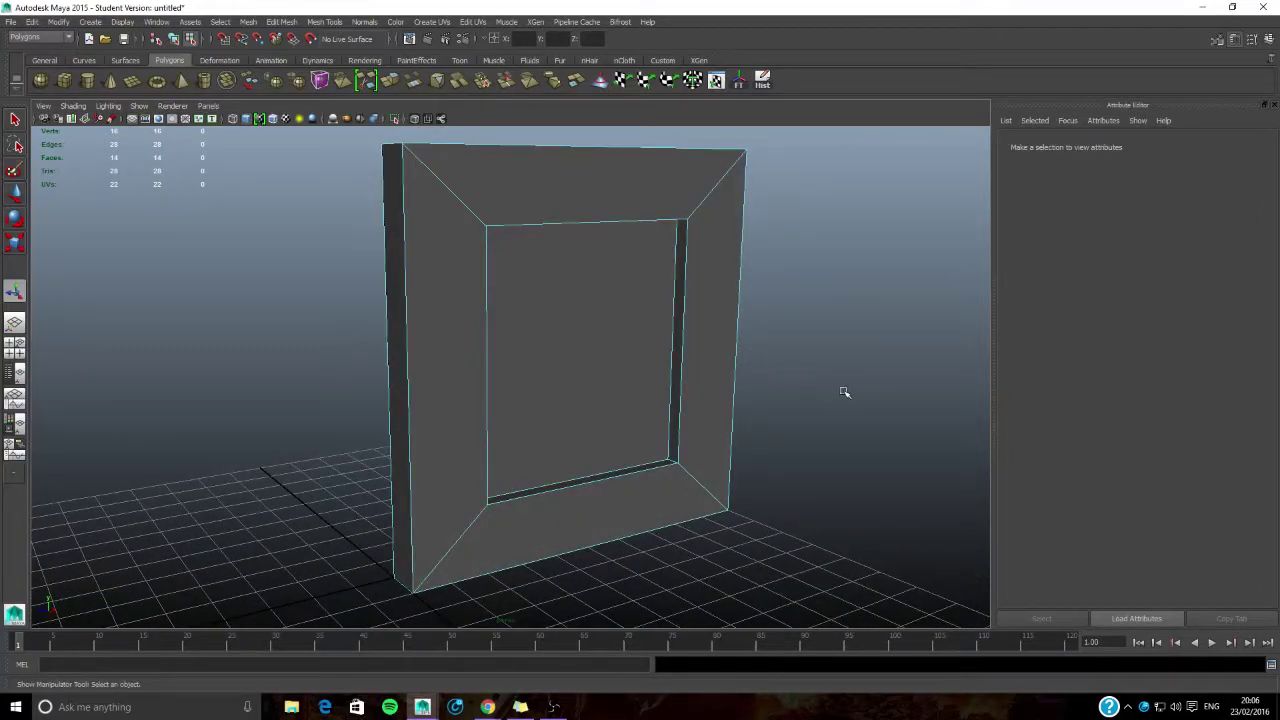
pyautogui.keyDown('alt'); pyautogui.moveTo(703, 337); pyautogui.dragTo(651, 314); pyautogui.keyUp('alt')
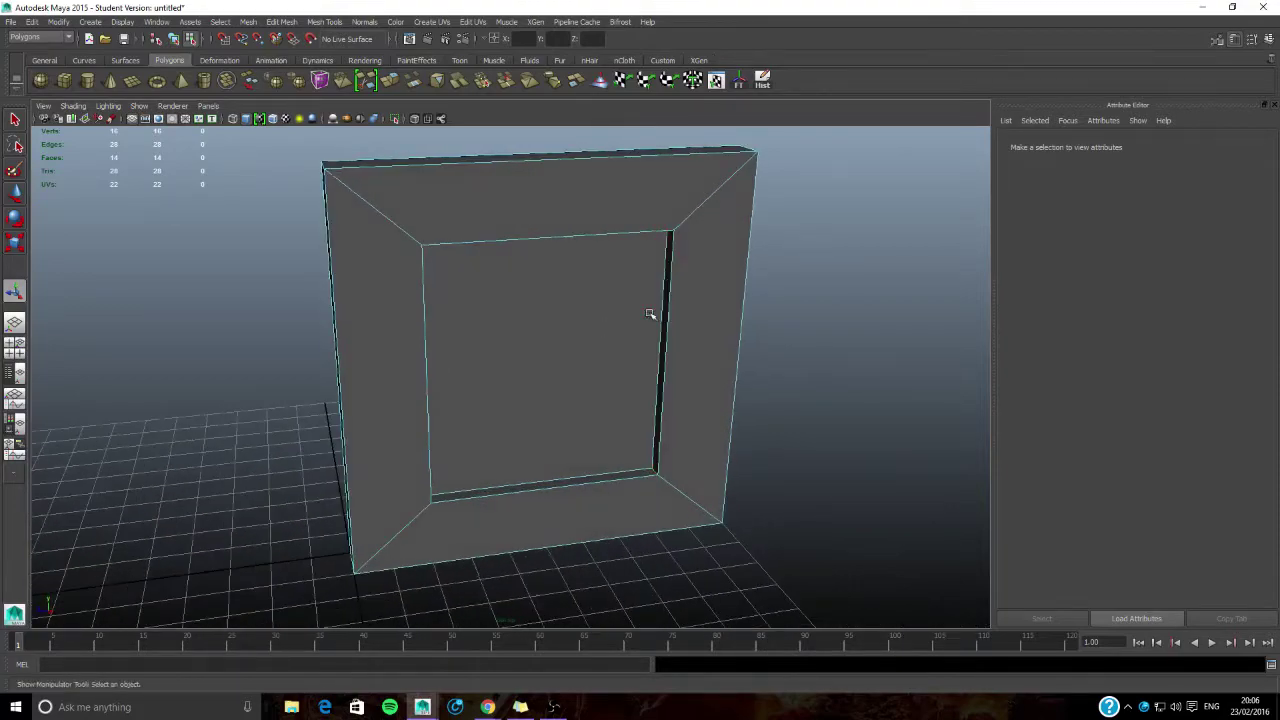
# Step: Create a thin upright polygon cube in front of the recessed panel, about 24 wide, 309 high and 297 deep
pyautogui.click(68, 86)
pyautogui.keyDown('alt'); pyautogui.moveTo(468, 353); pyautogui.dragTo(437, 246, button='middle'); pyautogui.keyUp('alt')
pyautogui.keyDown('alt'); pyautogui.moveTo(437, 246); pyautogui.dragTo(409, 263); pyautogui.keyUp('alt')
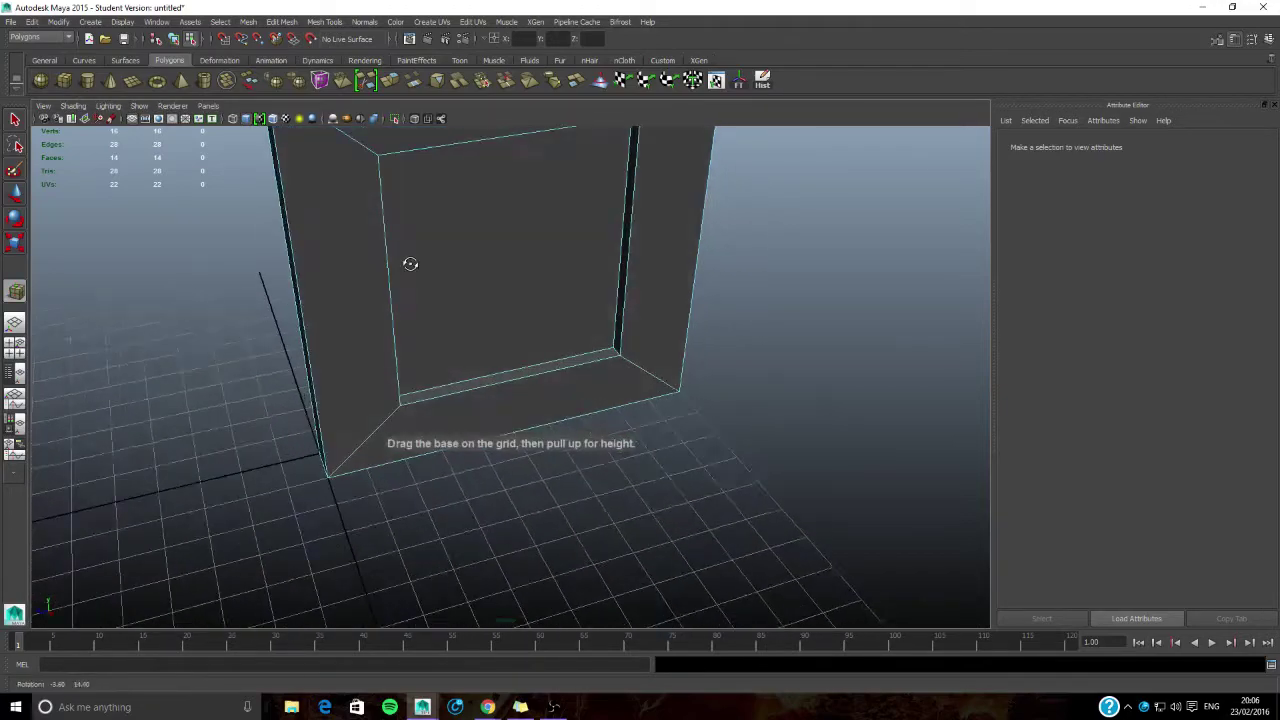
pyautogui.moveTo(418, 480); pyautogui.dragTo(643, 434)
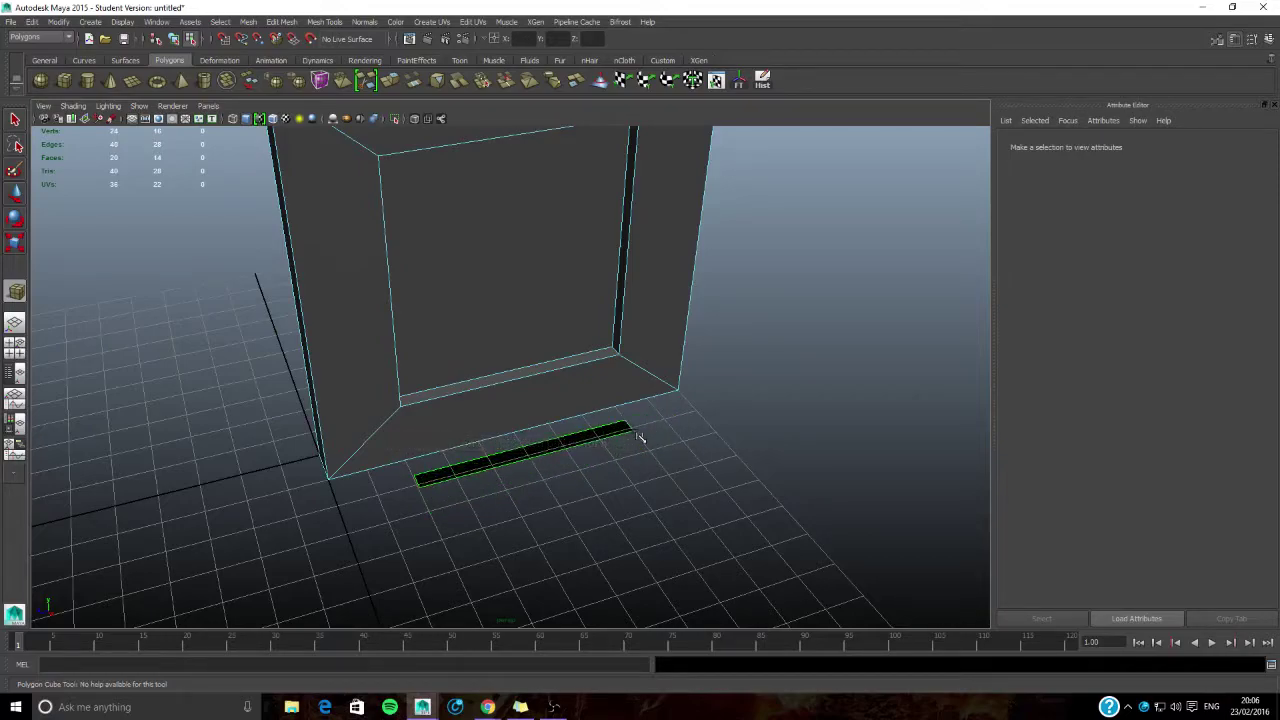
pyautogui.keyDown('alt'); pyautogui.moveTo(549, 395); pyautogui.dragTo(560, 420, button='middle'); pyautogui.keyUp('alt')
pyautogui.moveTo(583, 456); pyautogui.dragTo(541, 259)
# Step: Raise the new cube in front of the wall to about 242.6 in Y
pyautogui.keyDown('alt'); pyautogui.moveTo(417, 437); pyautogui.dragTo(457, 409); pyautogui.keyUp('alt')
pyautogui.keyDown('alt'); pyautogui.moveTo(500, 311); pyautogui.dragTo(508, 334, button='middle'); pyautogui.keyUp('alt')
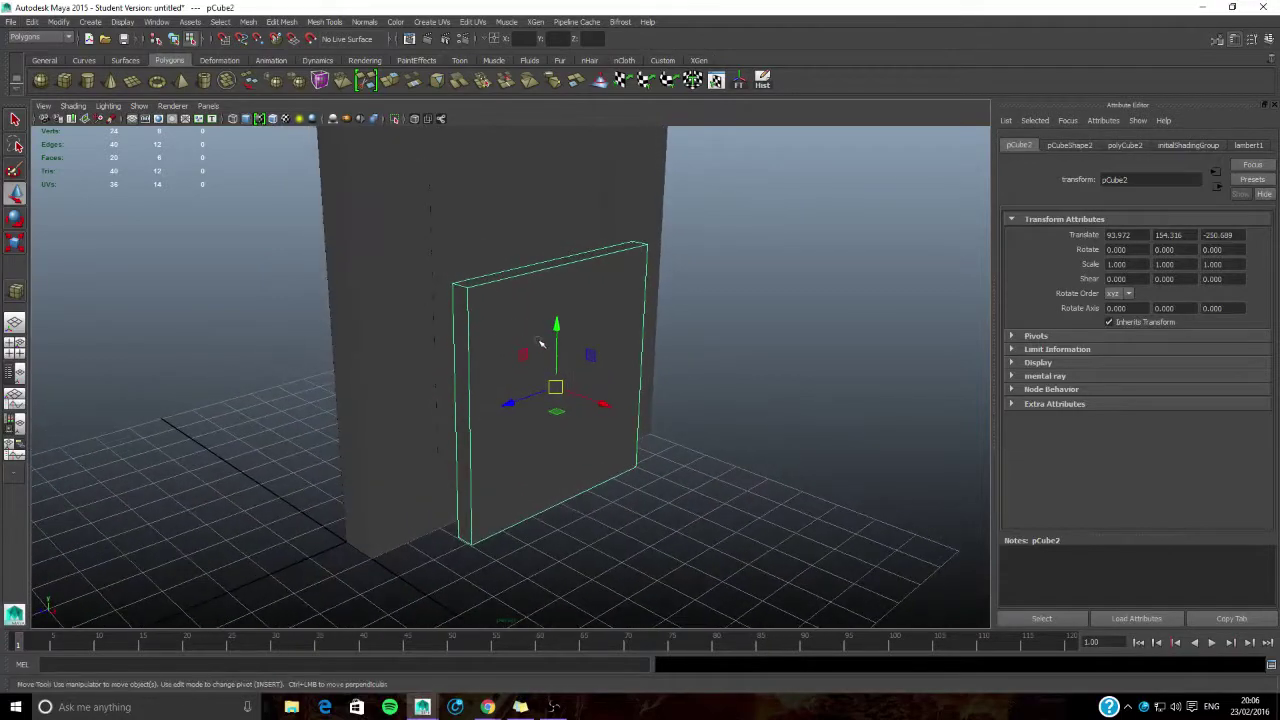
pyautogui.keyDown('alt'); pyautogui.moveTo(540, 343); pyautogui.dragTo(548, 256); pyautogui.keyUp('alt')
pyautogui.moveTo(480, 294)
pyautogui.keyDown('alt'); pyautogui.mouseDown()
pyautogui.moveTo(509, 303)
pyautogui.moveTo(490, 301)
pyautogui.mouseUp(); pyautogui.keyUp('alt')
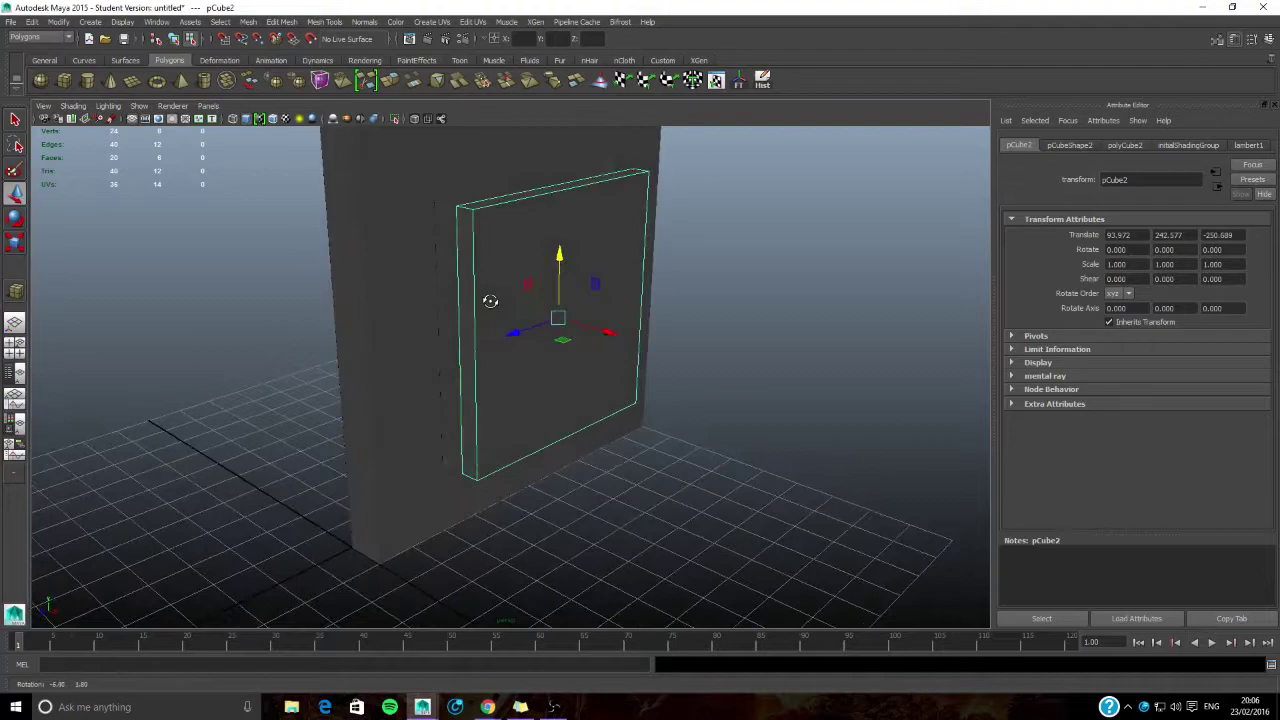
# Step: Try to adjust the new cube's width subdivisions, and reselect the cube in object mode
pyautogui.click(1068, 146)
pyautogui.click(1126, 146)
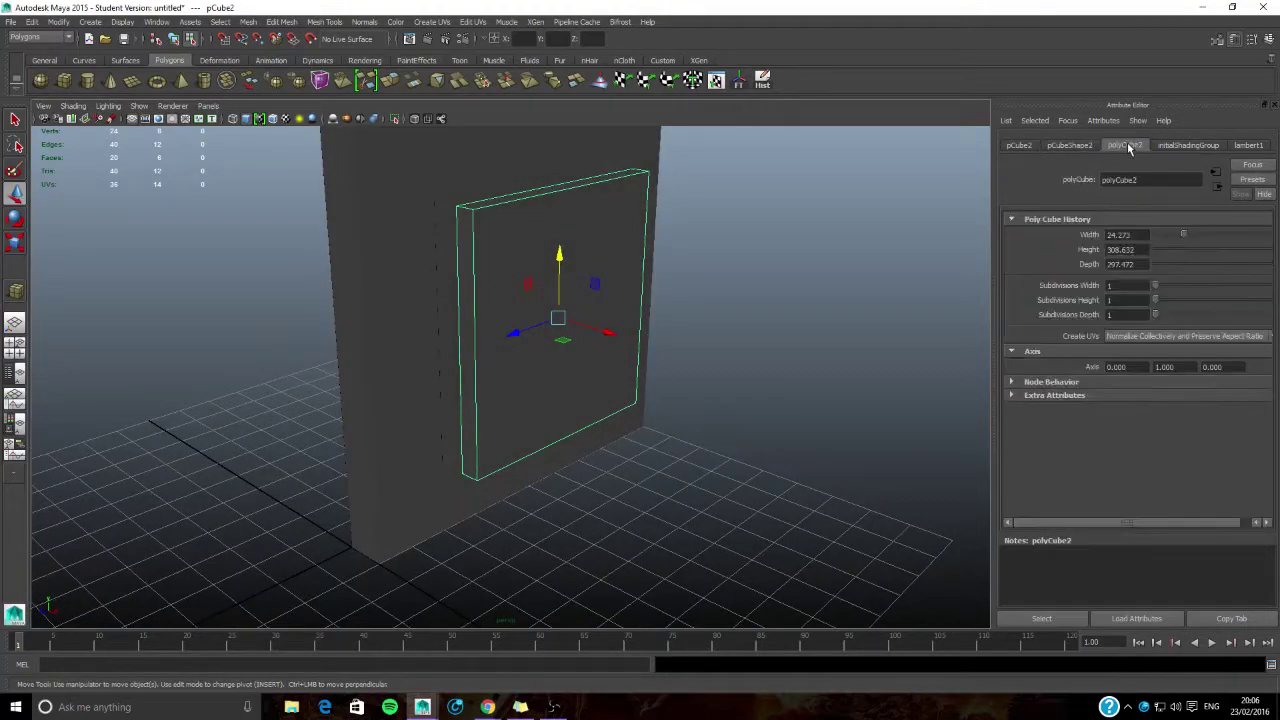
pyautogui.keyDown('alt'); pyautogui.moveTo(635, 346); pyautogui.dragTo(694, 338); pyautogui.keyUp('alt')
pyautogui.moveTo(1155, 284); pyautogui.dragTo(1146, 284)
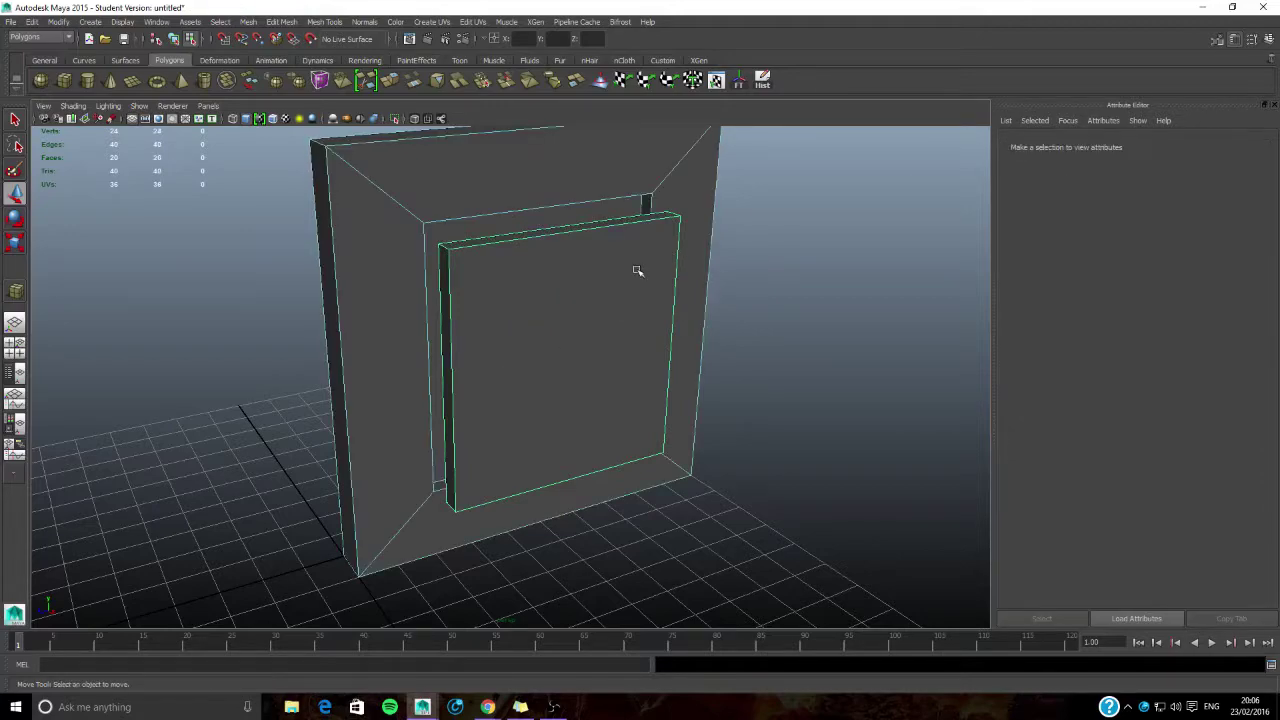
pyautogui.moveTo(602, 290); pyautogui.dragTo(642, 268, button='right')
pyautogui.keyDown('alt'); pyautogui.moveTo(604, 313); pyautogui.dragTo(591, 314); pyautogui.keyUp('alt')
pyautogui.click(591, 314)
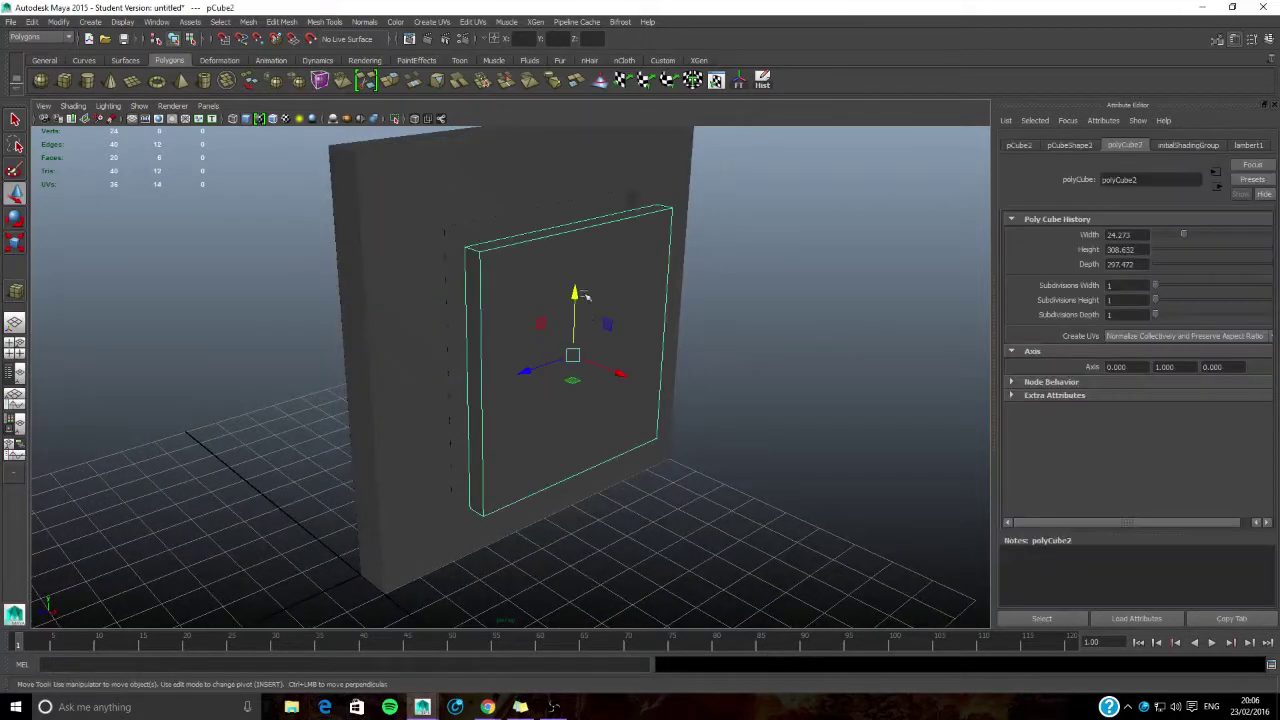
pyautogui.keyDown('alt'); pyautogui.moveTo(583, 241); pyautogui.dragTo(567, 277, button='middle'); pyautogui.keyUp('alt')
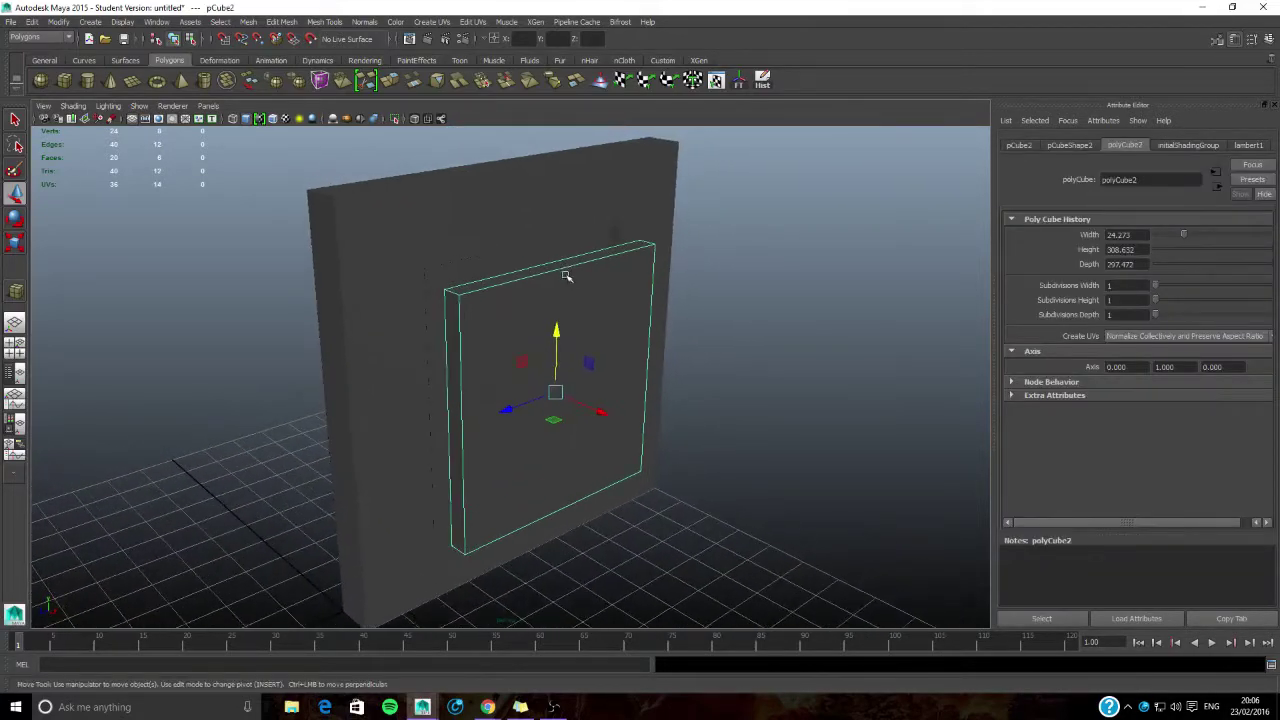
# Step: Set the new cube's height and depth subdivisions to 2 in its creation settings
pyautogui.click(1235, 42)
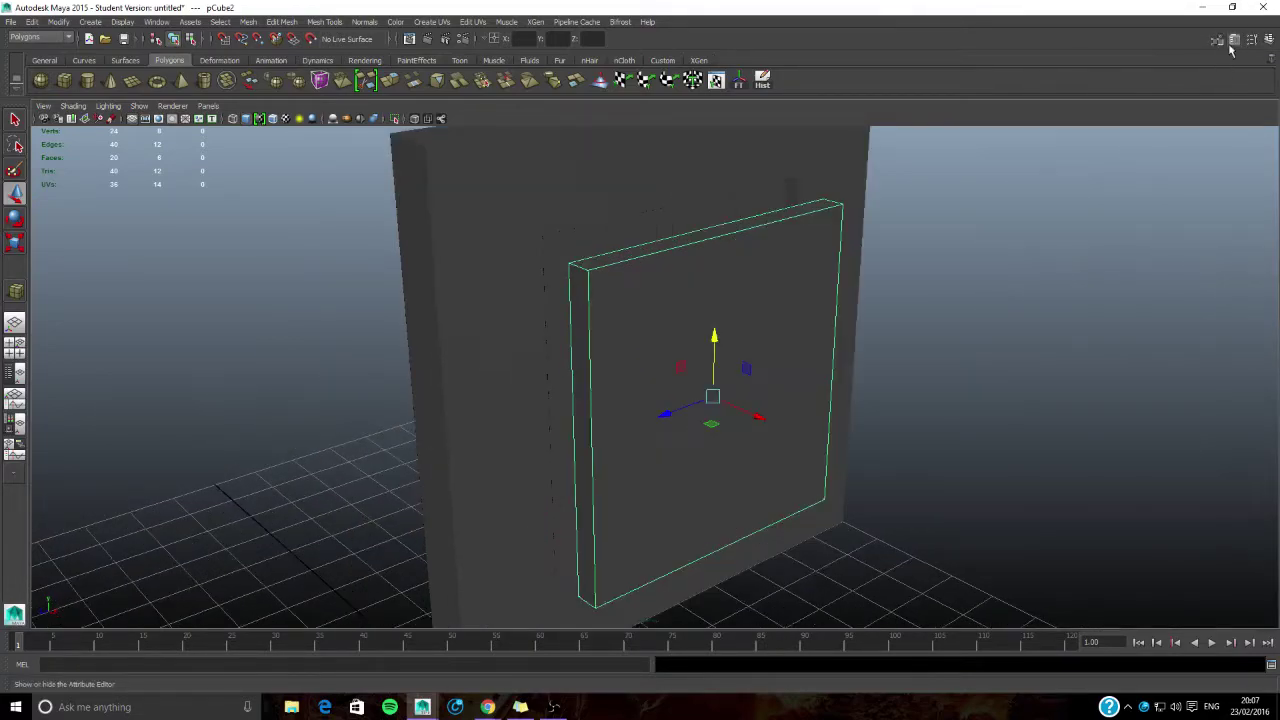
pyautogui.click(1238, 42)
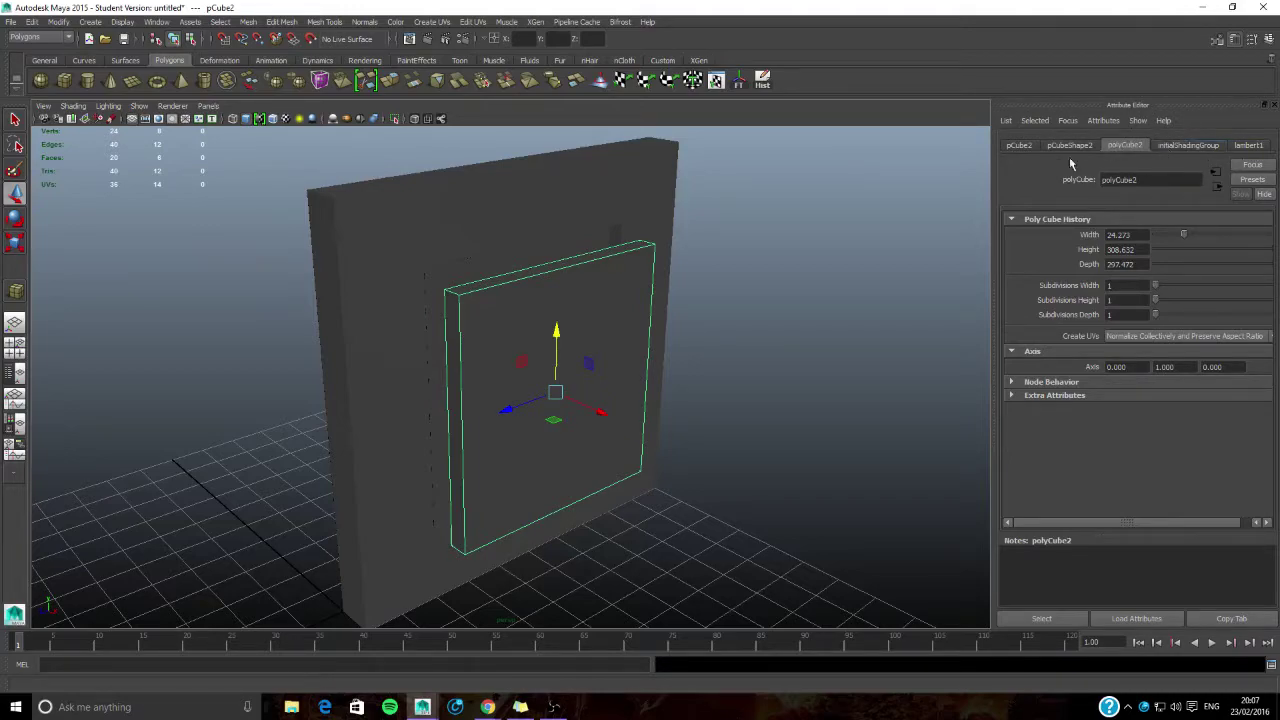
pyautogui.click(1016, 146)
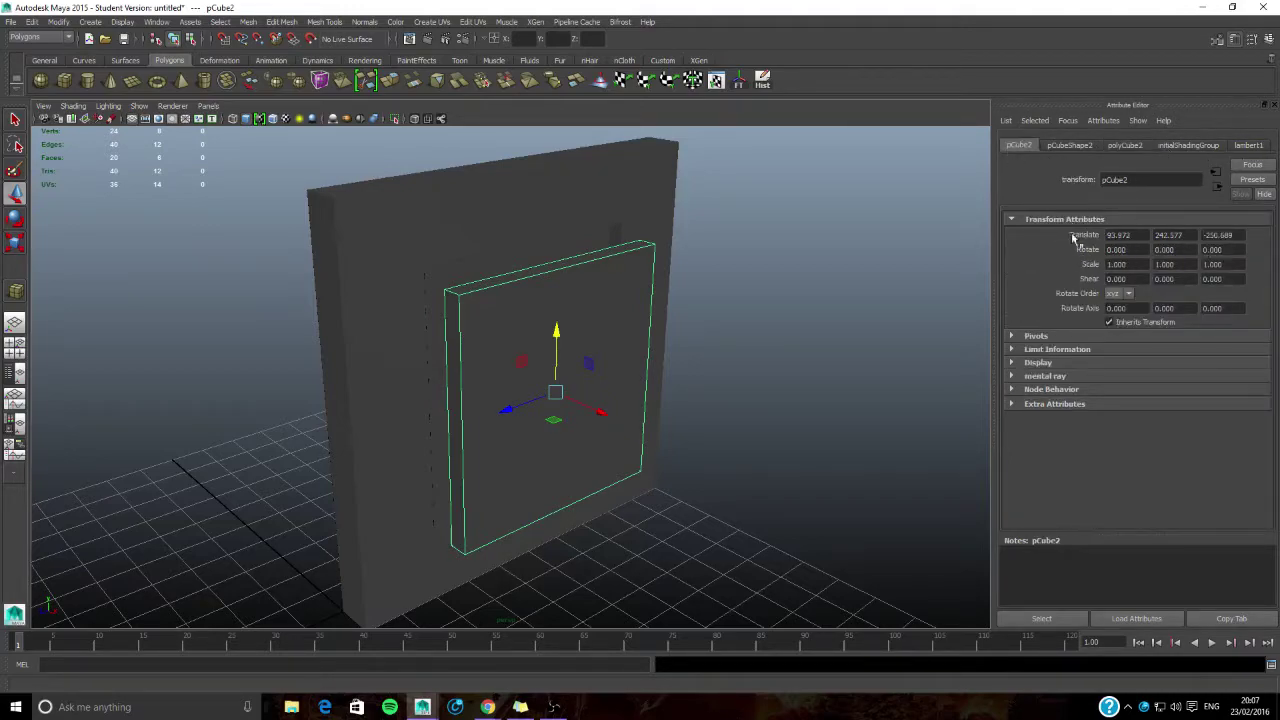
pyautogui.click(1060, 147)
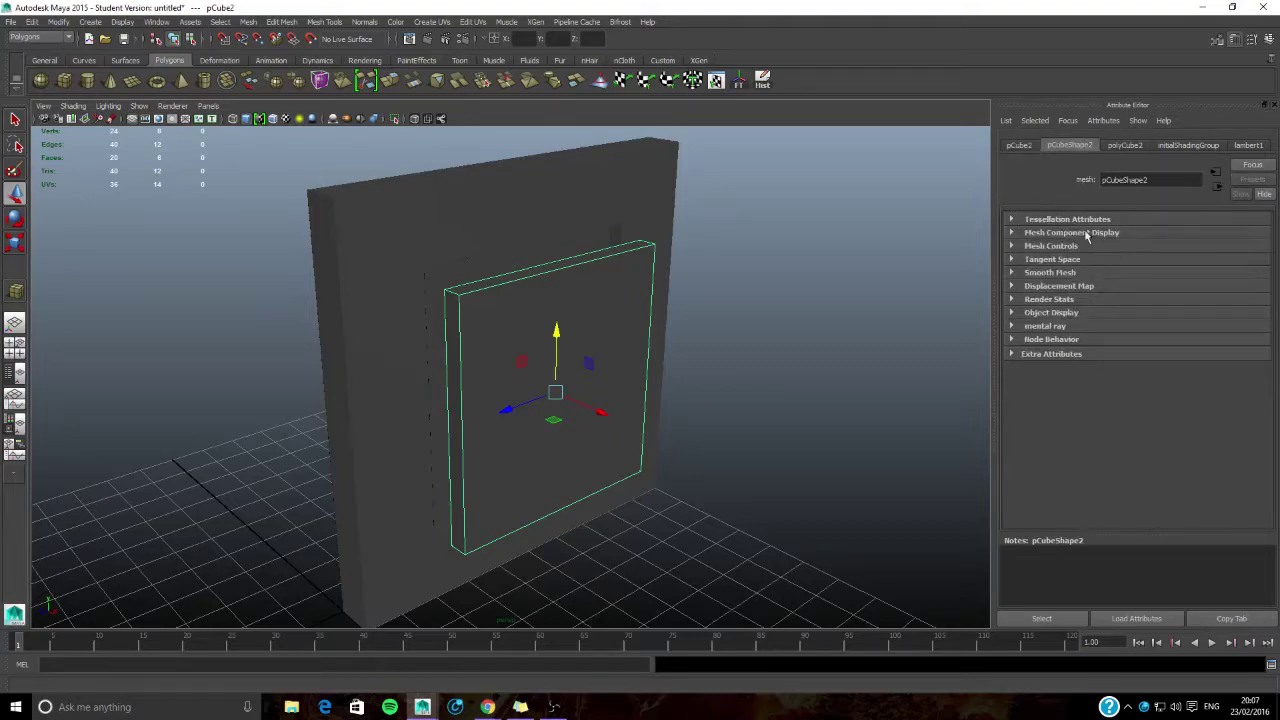
pyautogui.click(1118, 146)
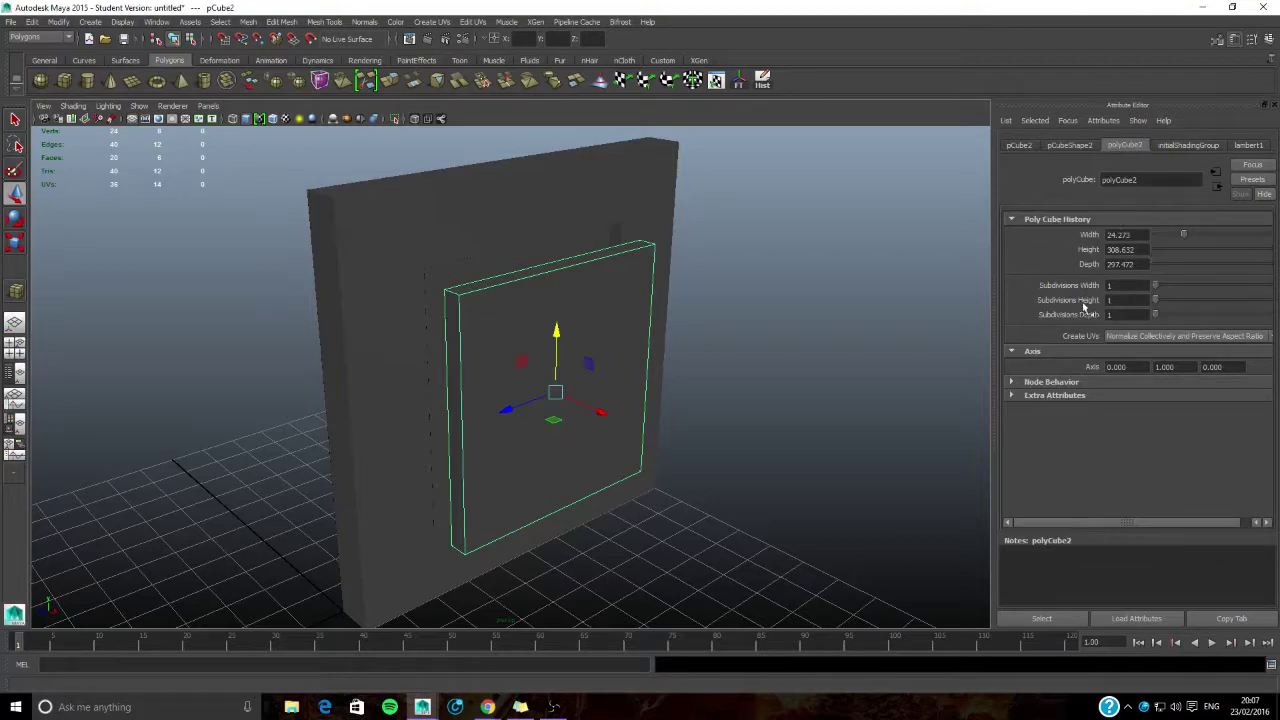
pyautogui.moveTo(1155, 300); pyautogui.dragTo(1157, 321)
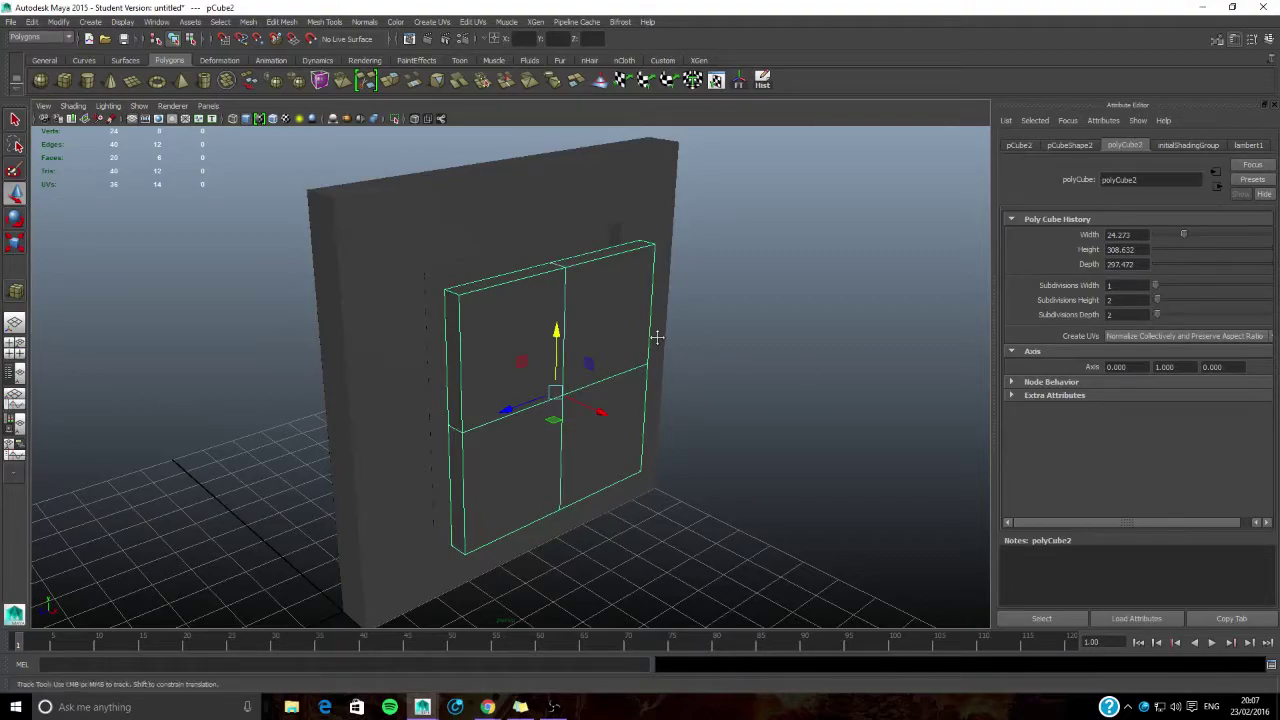
# Step: Move the subdivided cube along X back into the wall's recess
pyautogui.keyDown('alt'); pyautogui.moveTo(700, 343); pyautogui.dragTo(671, 404); pyautogui.keyUp('alt')
pyautogui.moveTo(594, 395)
pyautogui.keyDown('alt'); pyautogui.mouseDown()
pyautogui.moveTo(619, 401)
pyautogui.moveTo(580, 378)
pyautogui.mouseUp(); pyautogui.keyUp('alt')
pyautogui.keyDown('alt'); pyautogui.moveTo(703, 387); pyautogui.dragTo(659, 381); pyautogui.keyUp('alt')
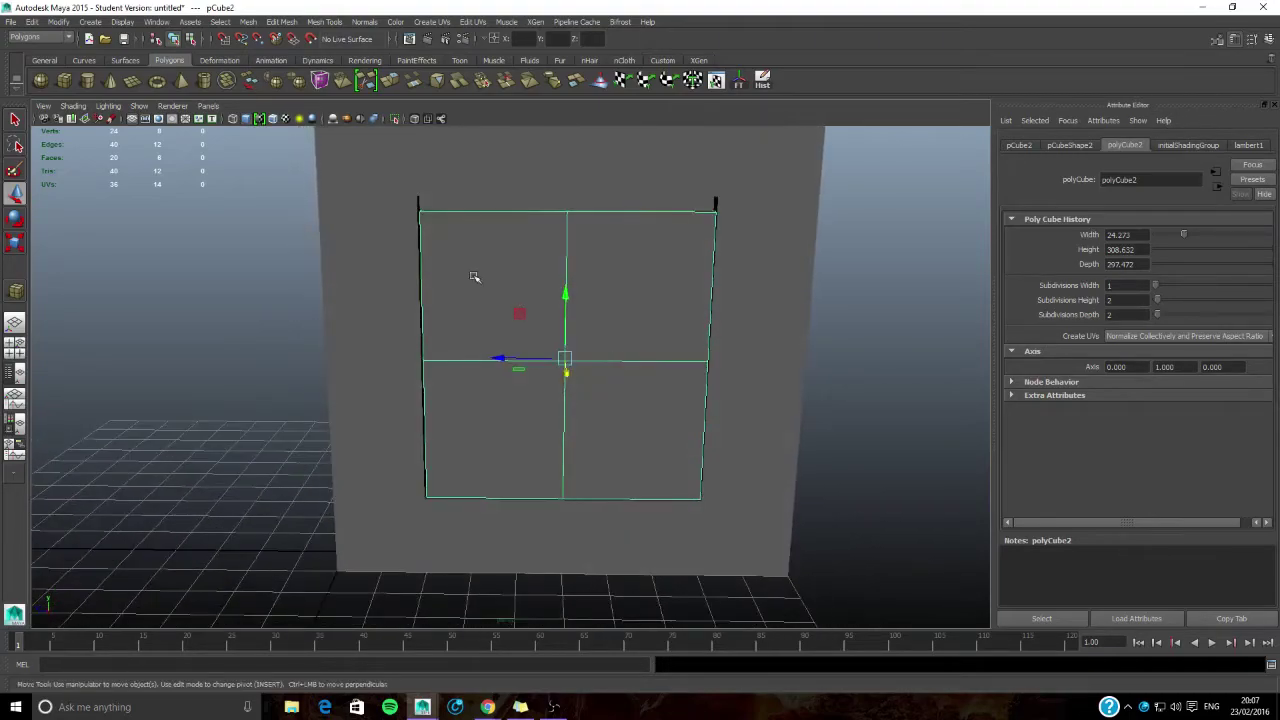
pyautogui.keyDown('alt'); pyautogui.moveTo(488, 310); pyautogui.dragTo(304, 274); pyautogui.keyUp('alt')
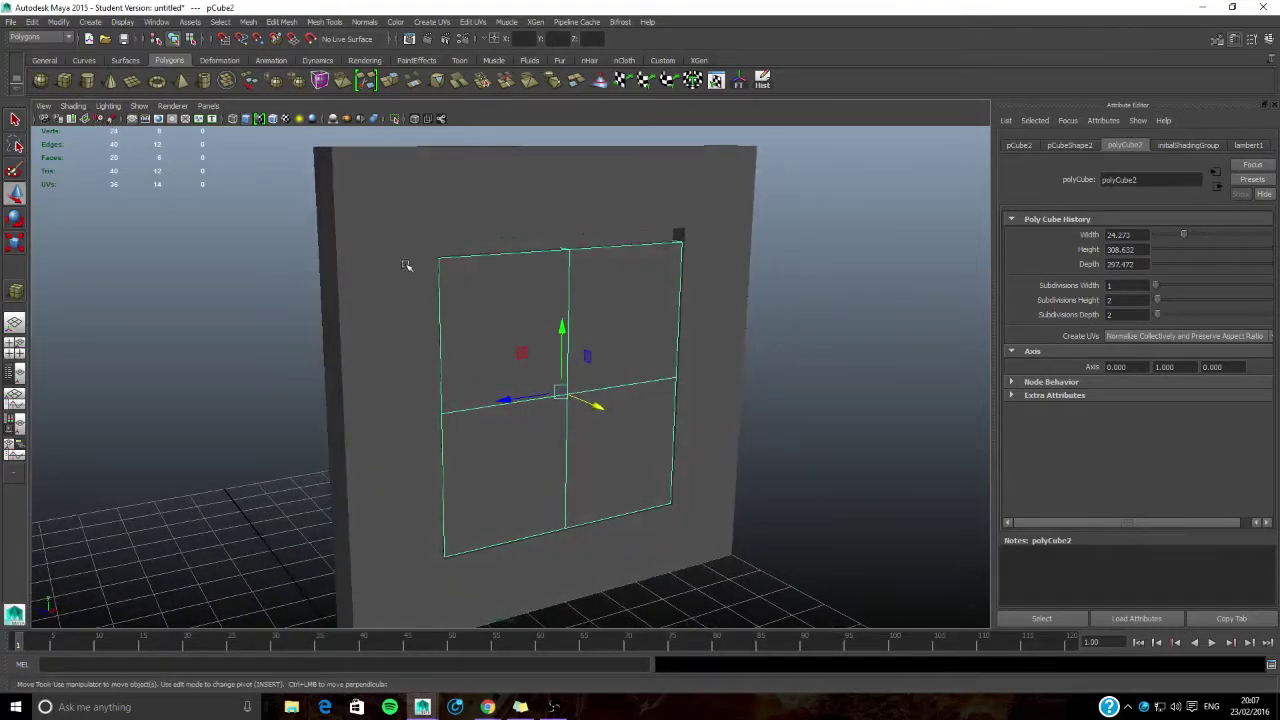
pyautogui.keyDown('alt'); pyautogui.moveTo(444, 286); pyautogui.dragTo(430, 265, button='middle'); pyautogui.keyUp('alt')
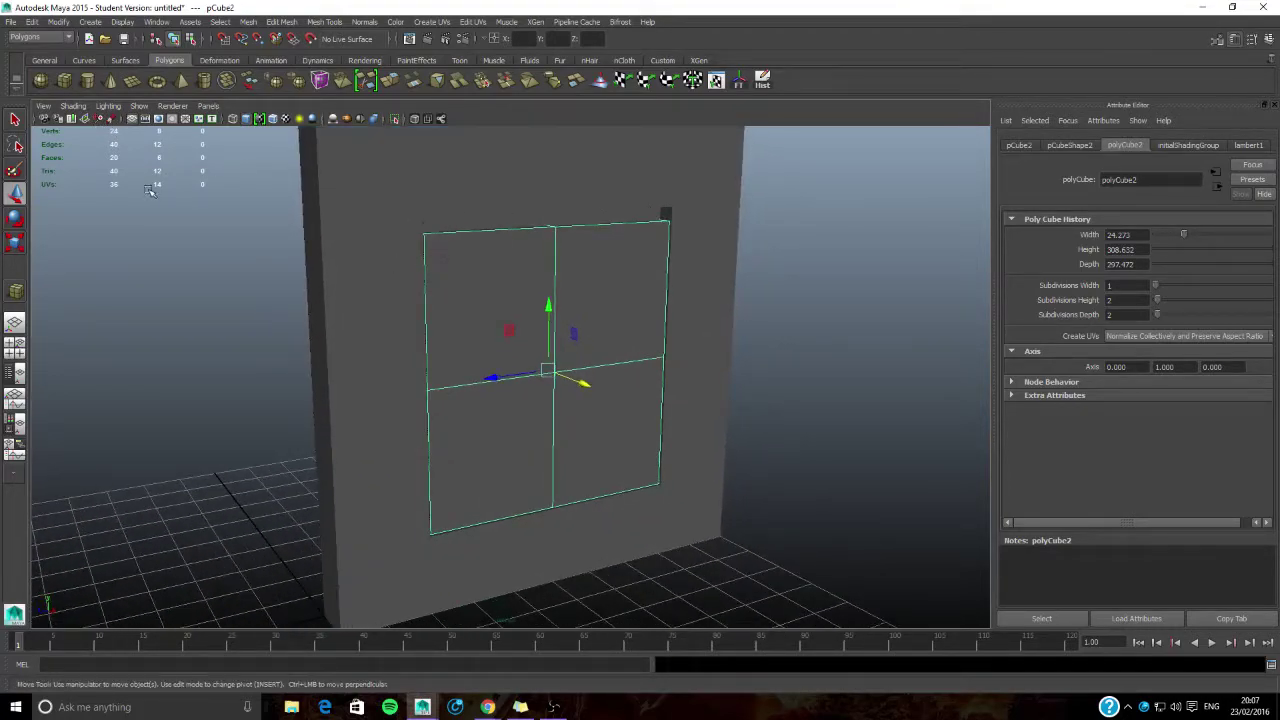
# Step: Enable screen space ambient occlusion in the perspective view and inspect the shaded recess
pyautogui.click(173, 107)
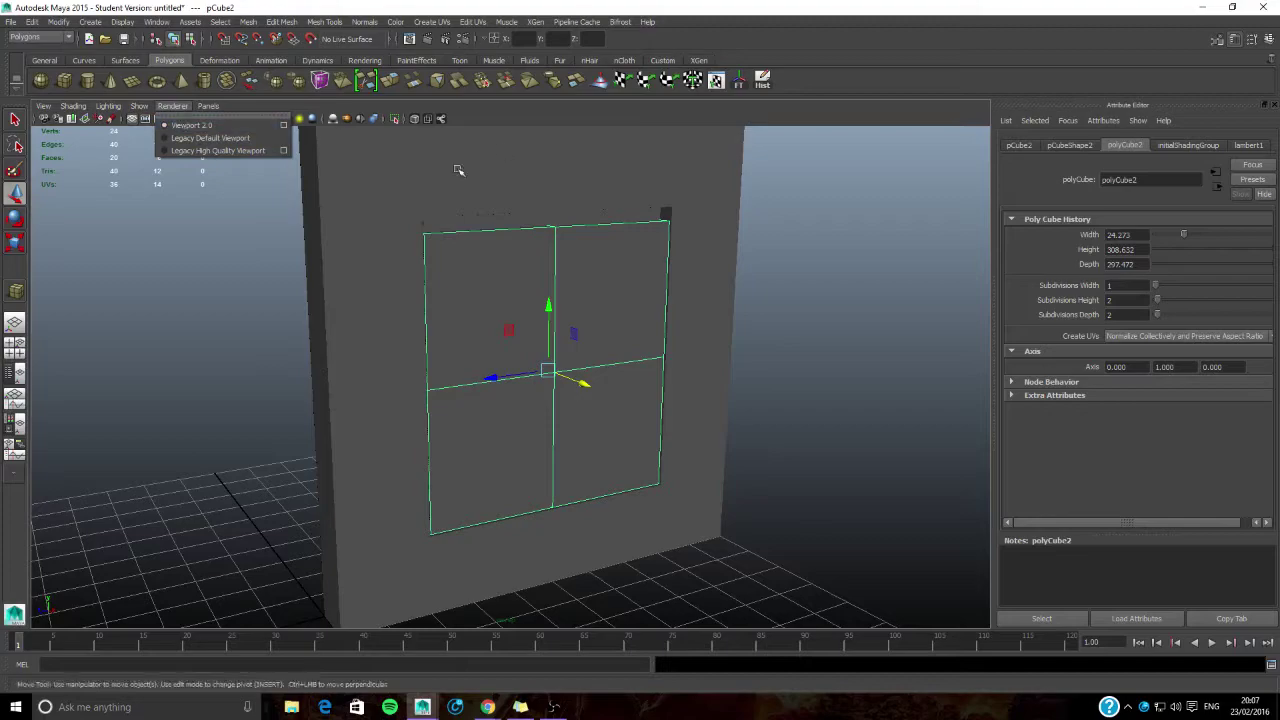
pyautogui.click(331, 114)
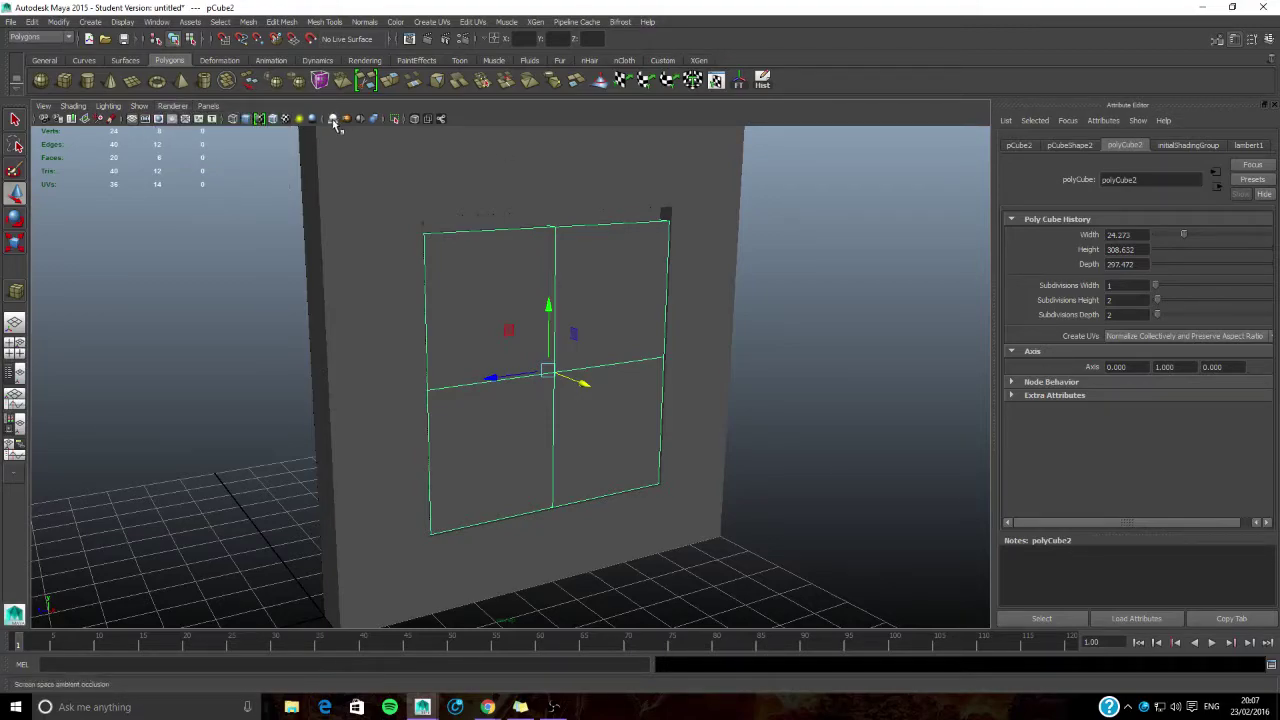
pyautogui.click(333, 119)
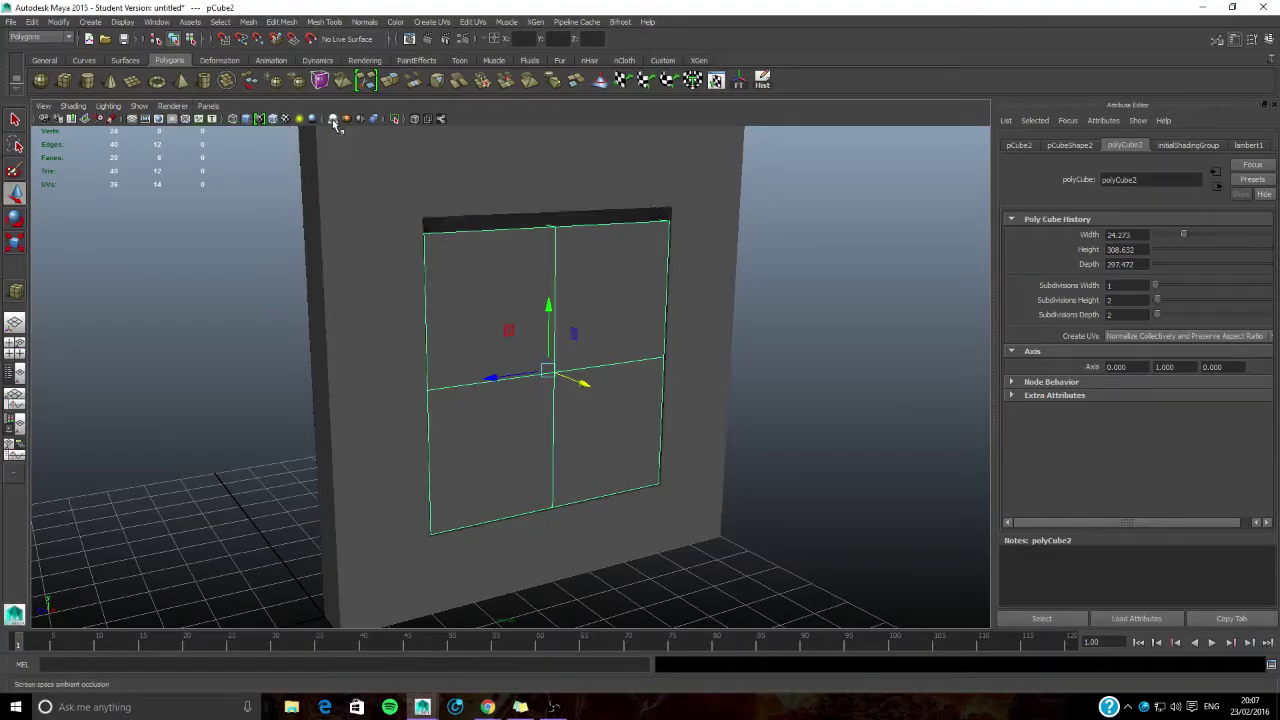
pyautogui.scroll(-2, 492, 326)
pyautogui.keyDown('alt'); pyautogui.moveTo(492, 326); pyautogui.dragTo(535, 300); pyautogui.keyUp('alt')
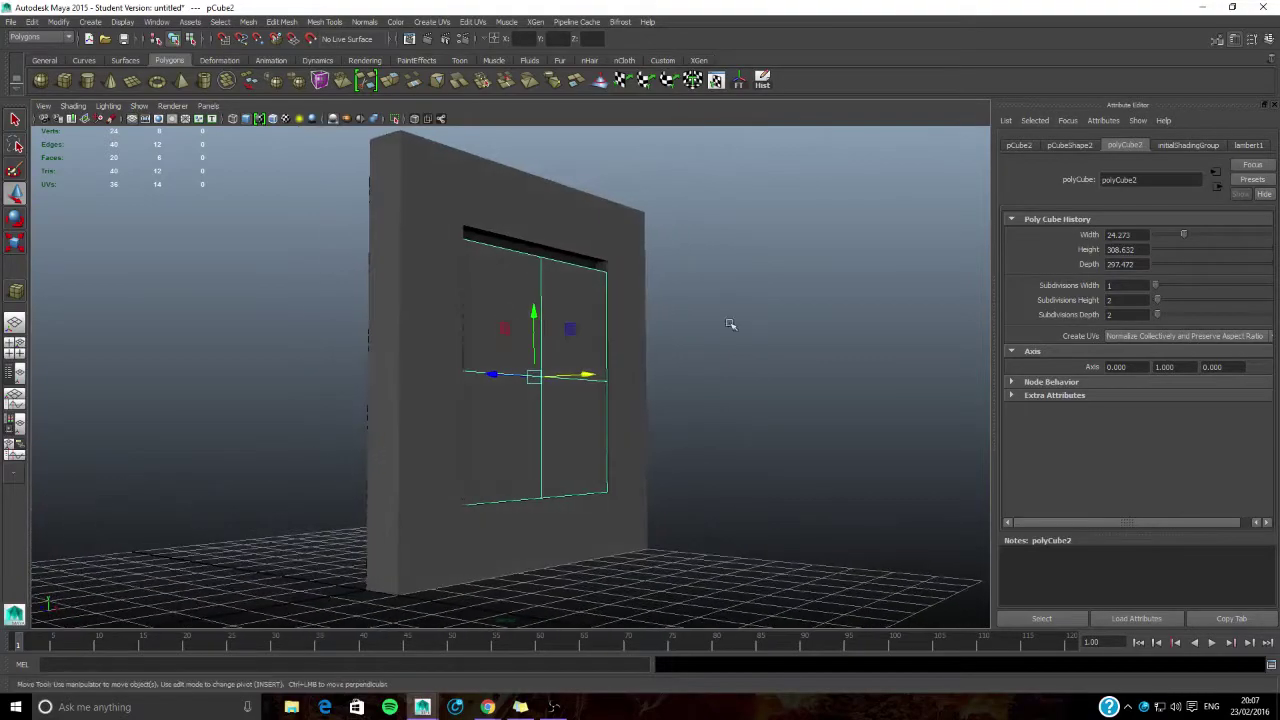
# Step: Deselect the cube and frame the wall piece in a maximized side view
pyautogui.click(729, 323)
pyautogui.keyDown('alt'); pyautogui.moveTo(619, 392); pyautogui.dragTo(493, 375); pyautogui.keyUp('alt')
pyautogui.press('space')
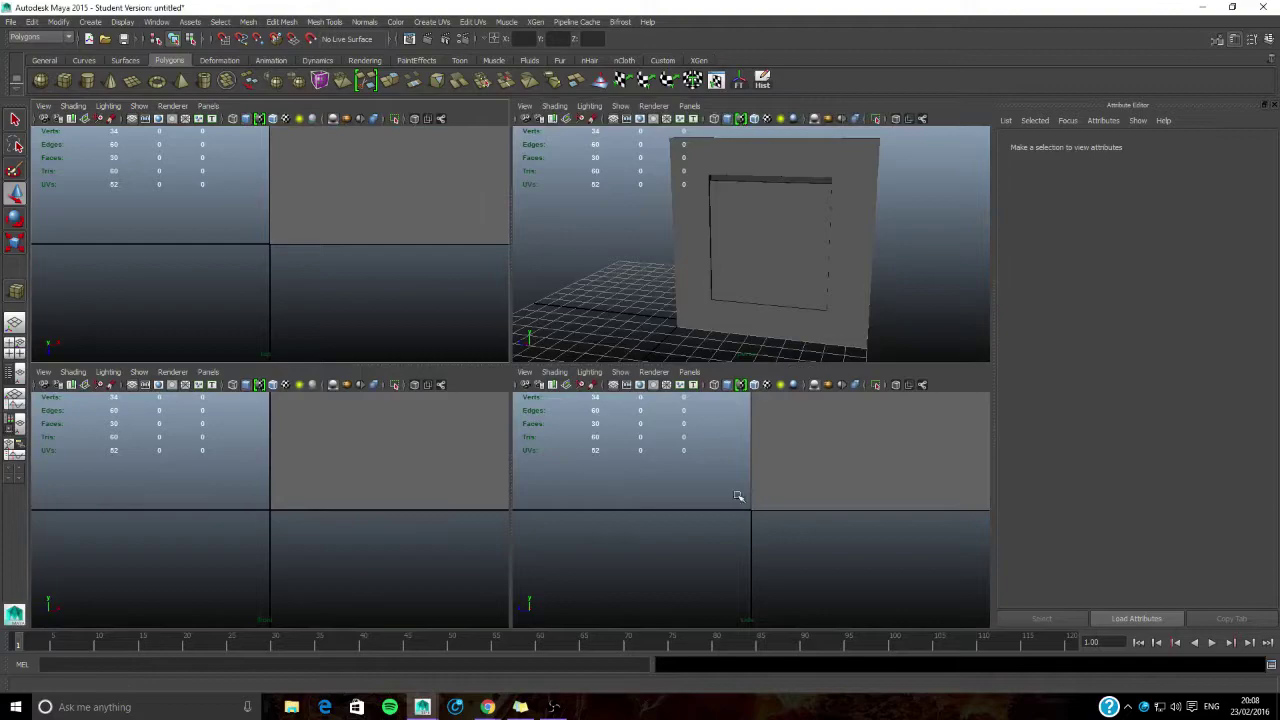
pyautogui.keyDown('alt'); pyautogui.moveTo(623, 560); pyautogui.dragTo(654, 560, button='middle'); pyautogui.keyUp('alt')
pyautogui.press('space')
pyautogui.keyDown('alt'); pyautogui.moveTo(492, 271); pyautogui.dragTo(663, 275, button='middle'); pyautogui.keyUp('alt')
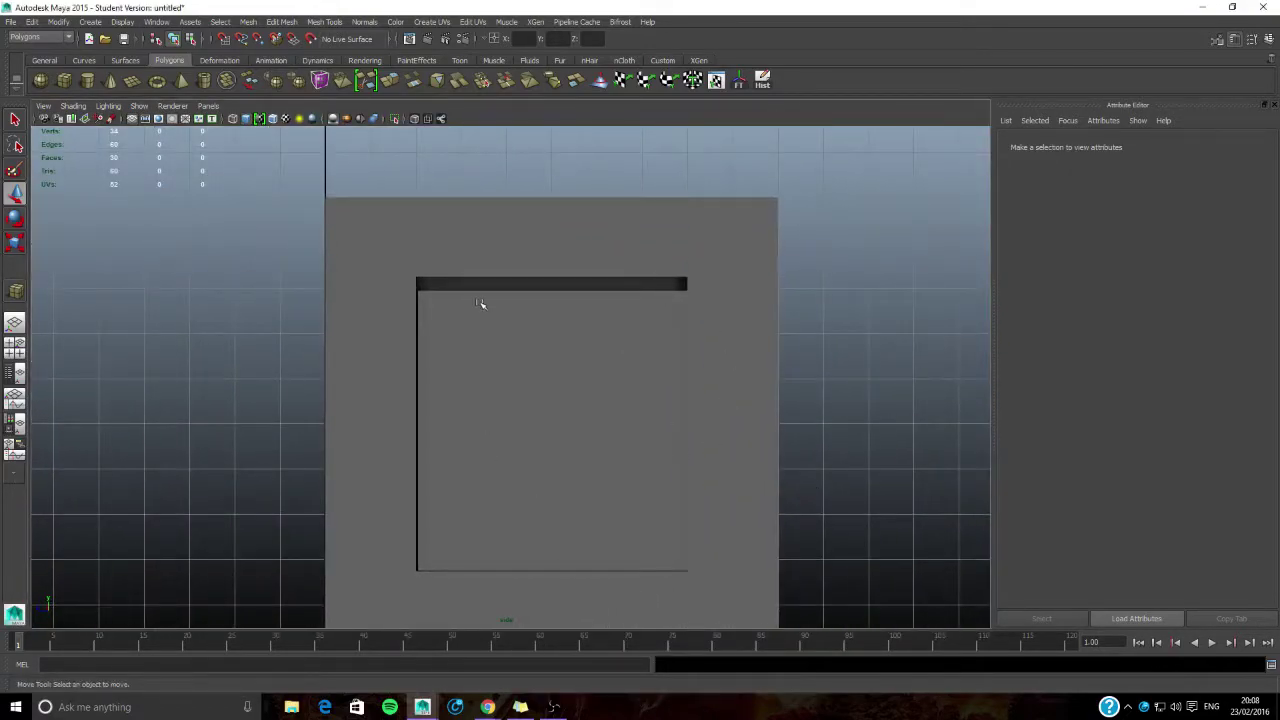
# Step: Compare the side view with and without ambient occlusion, and return to the maximized perspective view
pyautogui.click(333, 119)
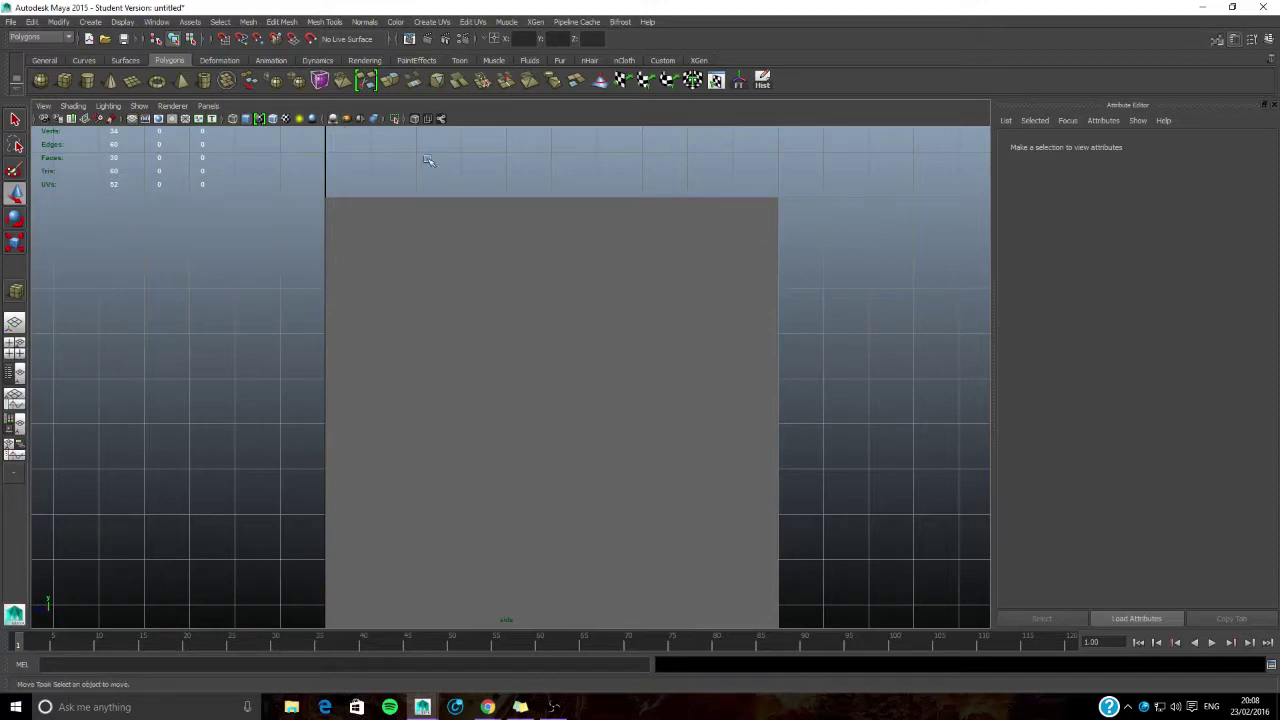
pyautogui.click(337, 120)
pyautogui.press('space')
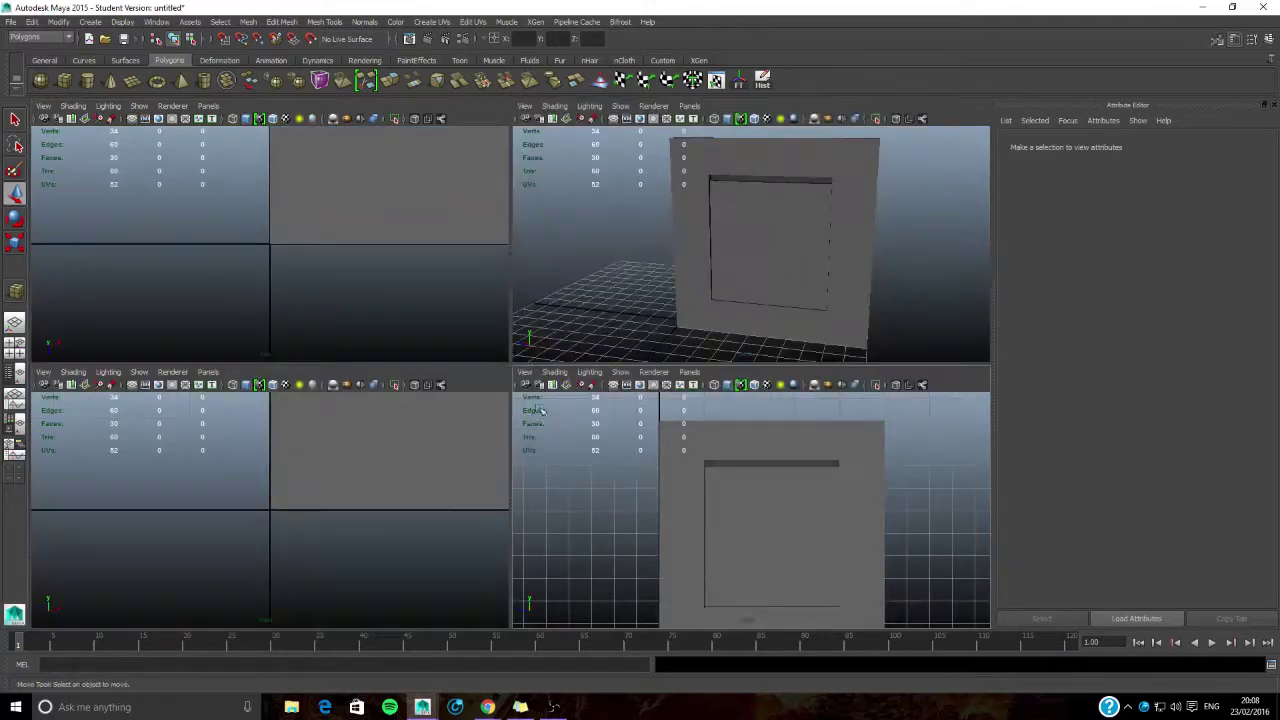
pyautogui.press('space')
pyautogui.keyDown('alt'); pyautogui.moveTo(451, 329); pyautogui.dragTo(487, 334); pyautogui.keyUp('alt')
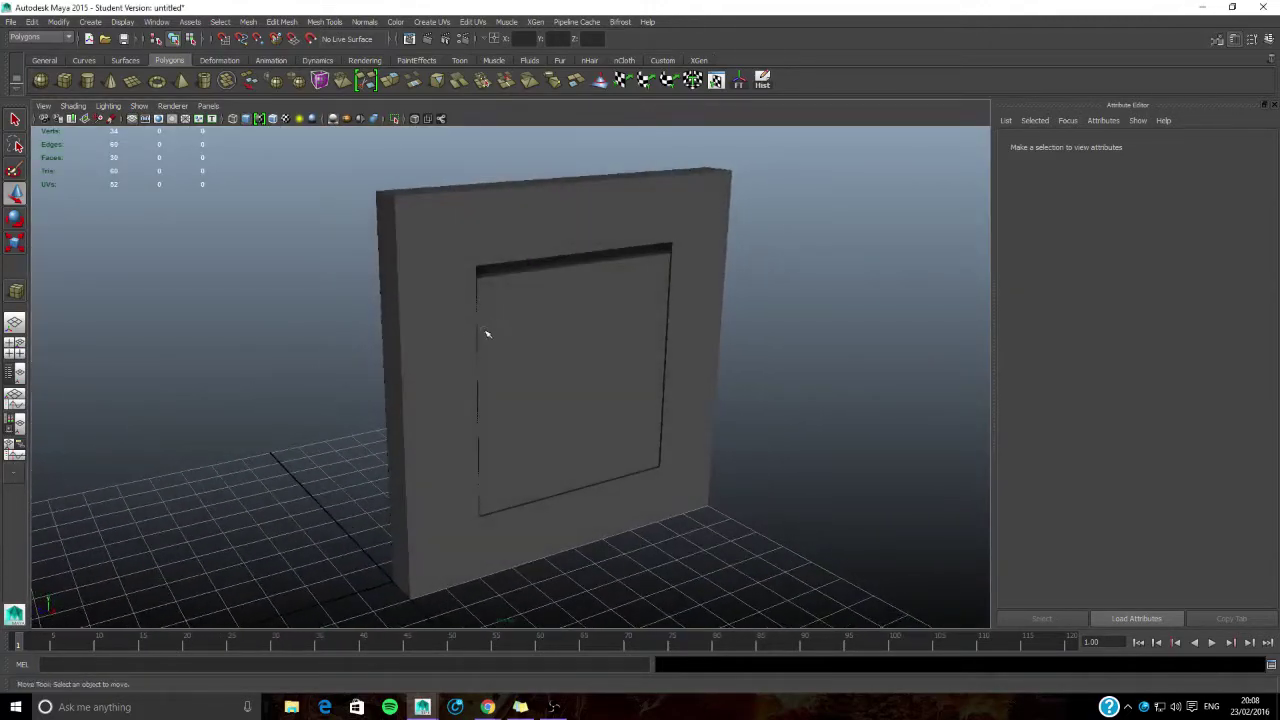
pyautogui.moveTo(510, 275)
pyautogui.keyDown('alt'); pyautogui.mouseDown()
pyautogui.moveTo(466, 289)
pyautogui.moveTo(425, 263)
pyautogui.moveTo(496, 247)
pyautogui.mouseUp(); pyautogui.keyUp('alt')
# Step: Check the wall piece in wireframe, and display it shaded with its wireframe overlaid
pyautogui.click(232, 118)
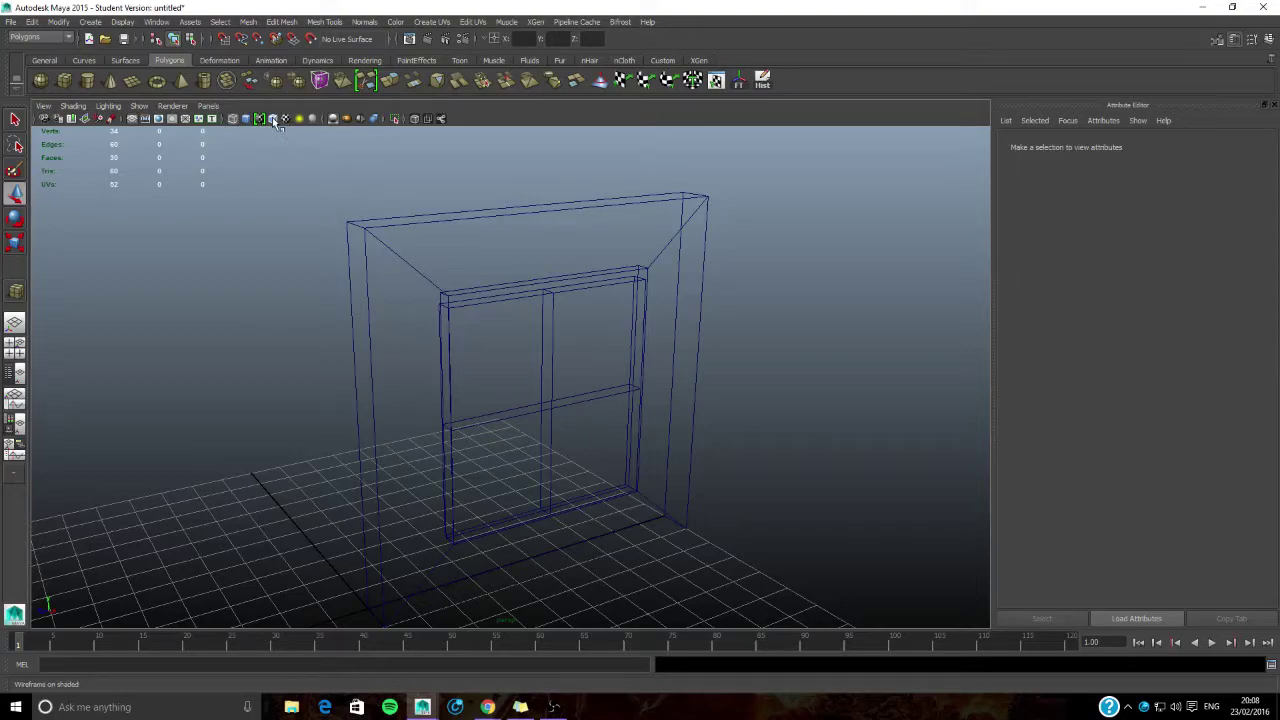
pyautogui.keyDown('alt'); pyautogui.moveTo(496, 352); pyautogui.dragTo(508, 337, button='middle'); pyautogui.keyUp('alt')
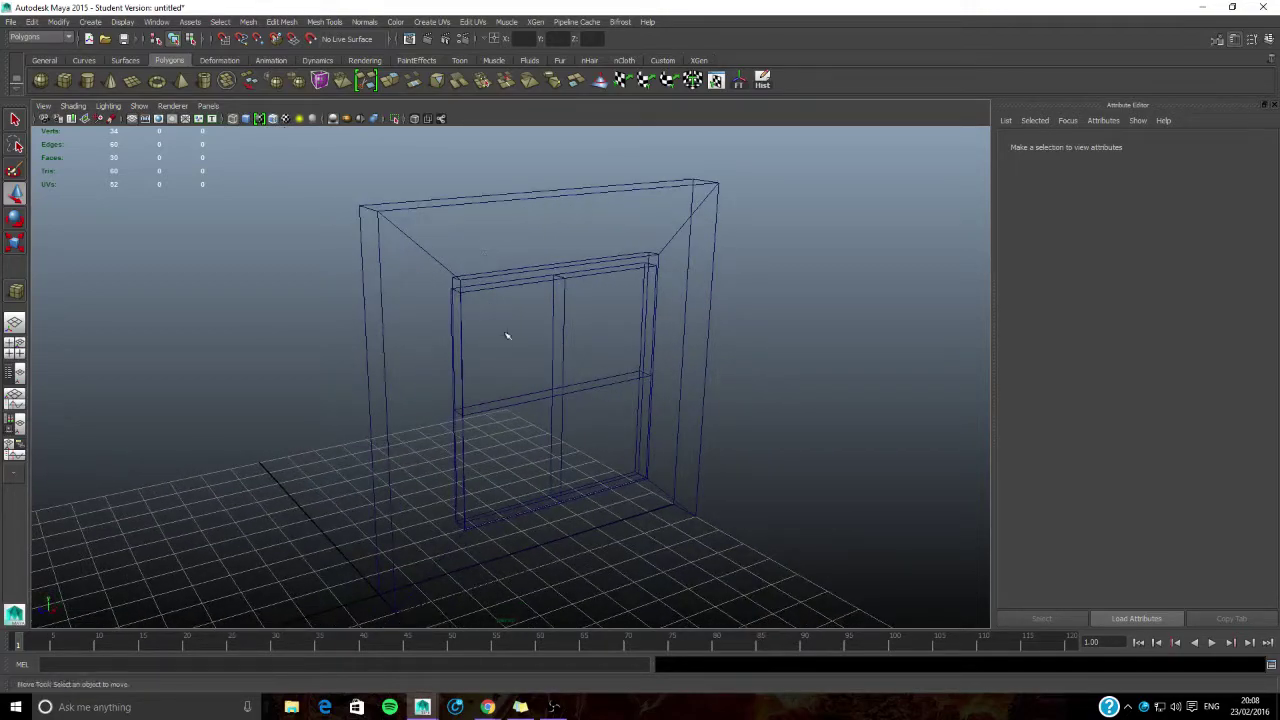
pyautogui.click(233, 119)
pyautogui.moveTo(440, 290)
pyautogui.keyDown('alt'); pyautogui.mouseDown()
pyautogui.moveTo(457, 297)
pyautogui.moveTo(469, 394)
pyautogui.moveTo(394, 366)
pyautogui.moveTo(394, 354)
pyautogui.moveTo(451, 391)
pyautogui.moveTo(483, 394)
pyautogui.mouseUp(); pyautogui.keyUp('alt')
# Step: Select the subdivided cube and push it along X deeper into the recess, to about 36.6
pyautogui.click(492, 393)
pyautogui.moveTo(567, 472); pyautogui.dragTo(539, 516)
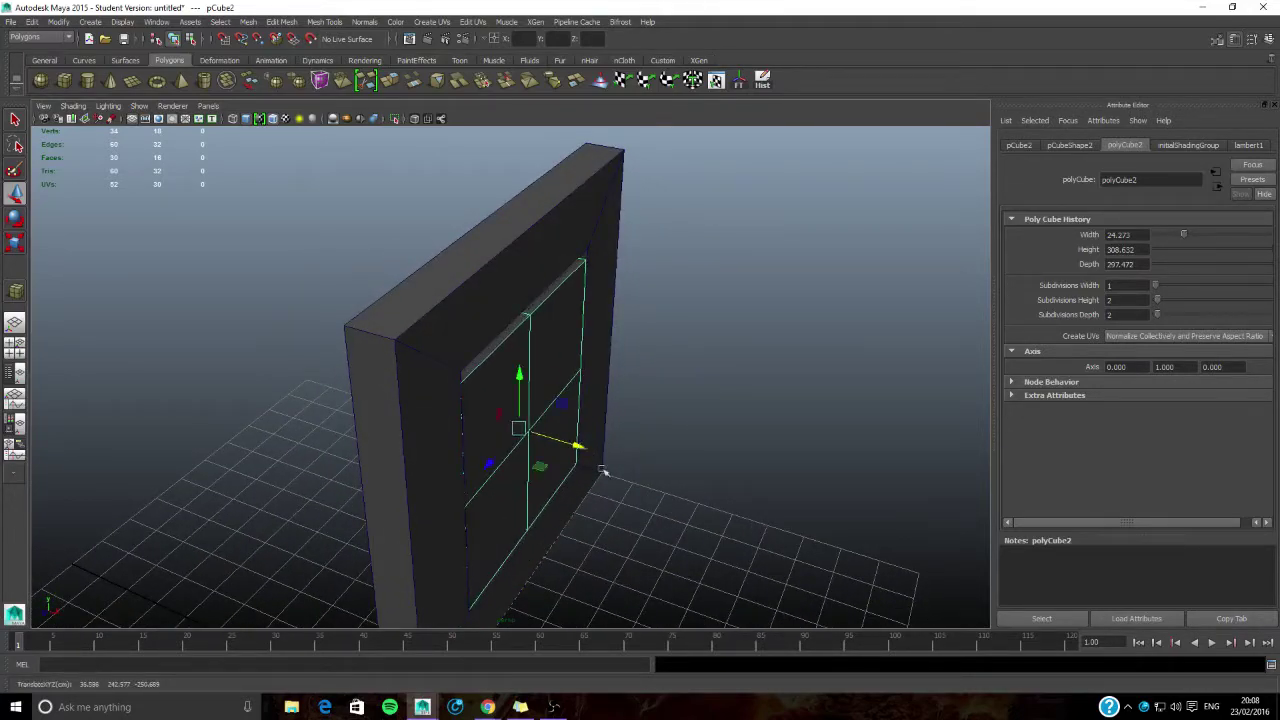
pyautogui.keyDown('alt'); pyautogui.moveTo(600, 457); pyautogui.dragTo(555, 357); pyautogui.keyUp('alt')
pyautogui.moveTo(554, 356); pyautogui.dragTo(434, 340, button='right')
pyautogui.keyDown('alt'); pyautogui.moveTo(434, 340); pyautogui.dragTo(732, 374); pyautogui.keyUp('alt')
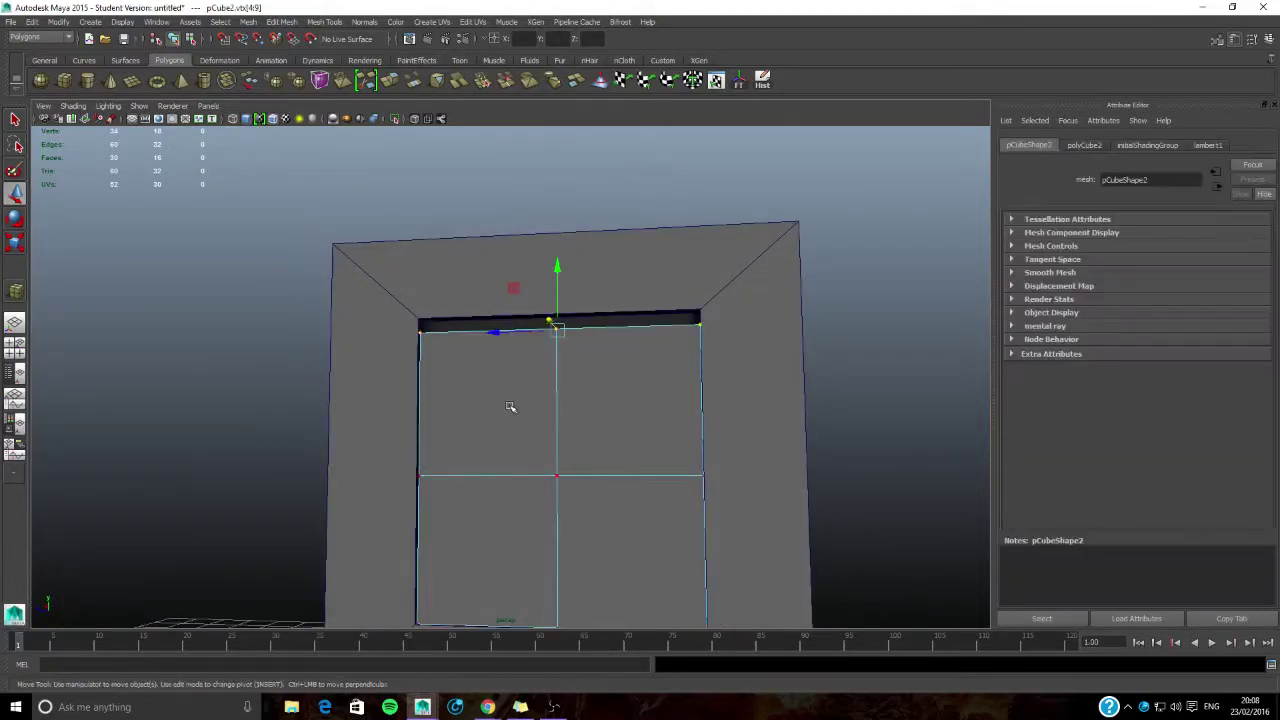
pyautogui.keyDown('alt'); pyautogui.moveTo(468, 377); pyautogui.dragTo(533, 397, button='middle'); pyautogui.keyUp('alt')
pyautogui.keyDown('alt'); pyautogui.moveTo(534, 397); pyautogui.dragTo(563, 417); pyautogui.keyUp('alt')
pyautogui.scroll(-2, 570, 421)
pyautogui.keyDown('alt'); pyautogui.moveTo(577, 424); pyautogui.dragTo(517, 364, button='middle'); pyautogui.keyUp('alt')
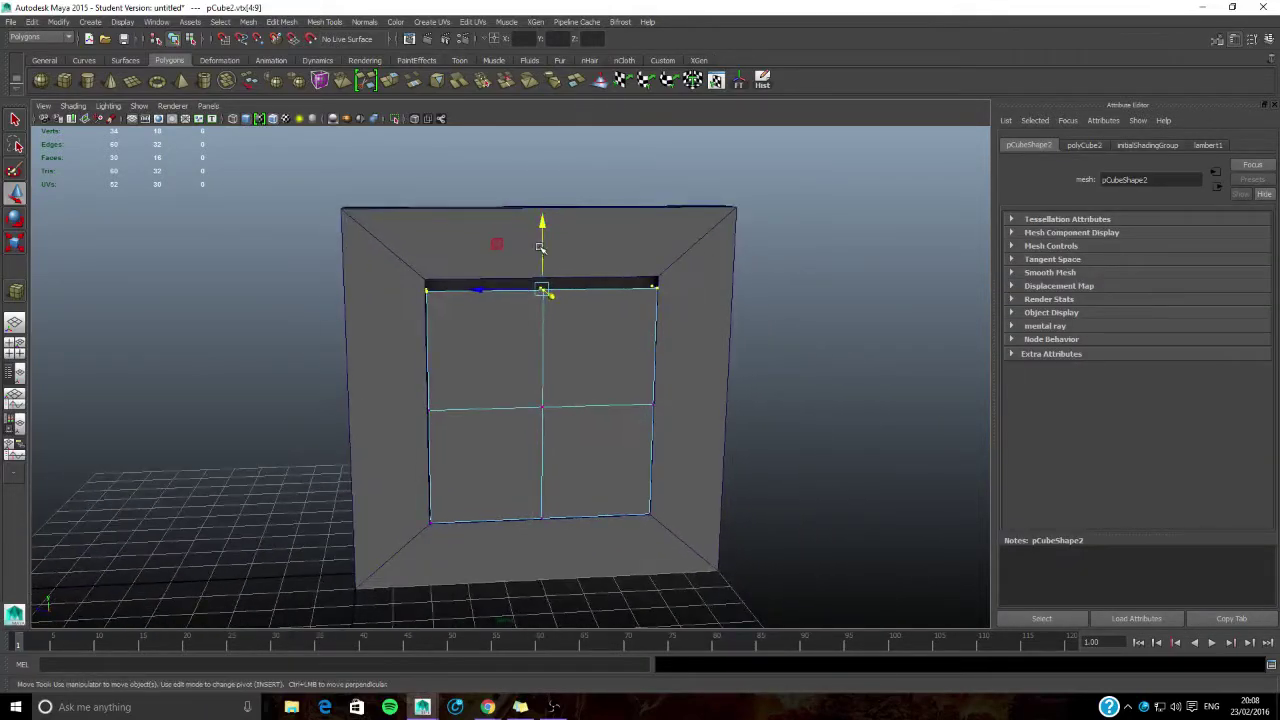
pyautogui.keyDown('alt'); pyautogui.moveTo(540, 247); pyautogui.dragTo(525, 384); pyautogui.keyUp('alt')
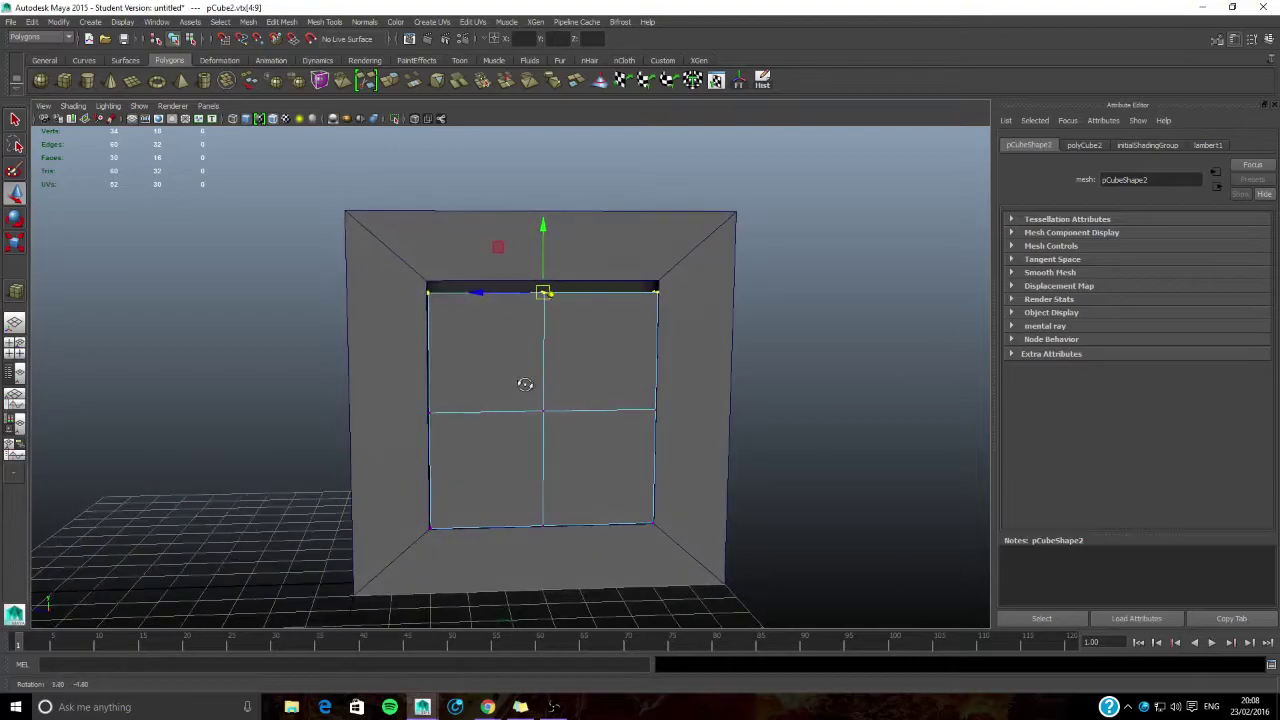
pyautogui.moveTo(545, 374); pyautogui.dragTo(563, 360, button='right')
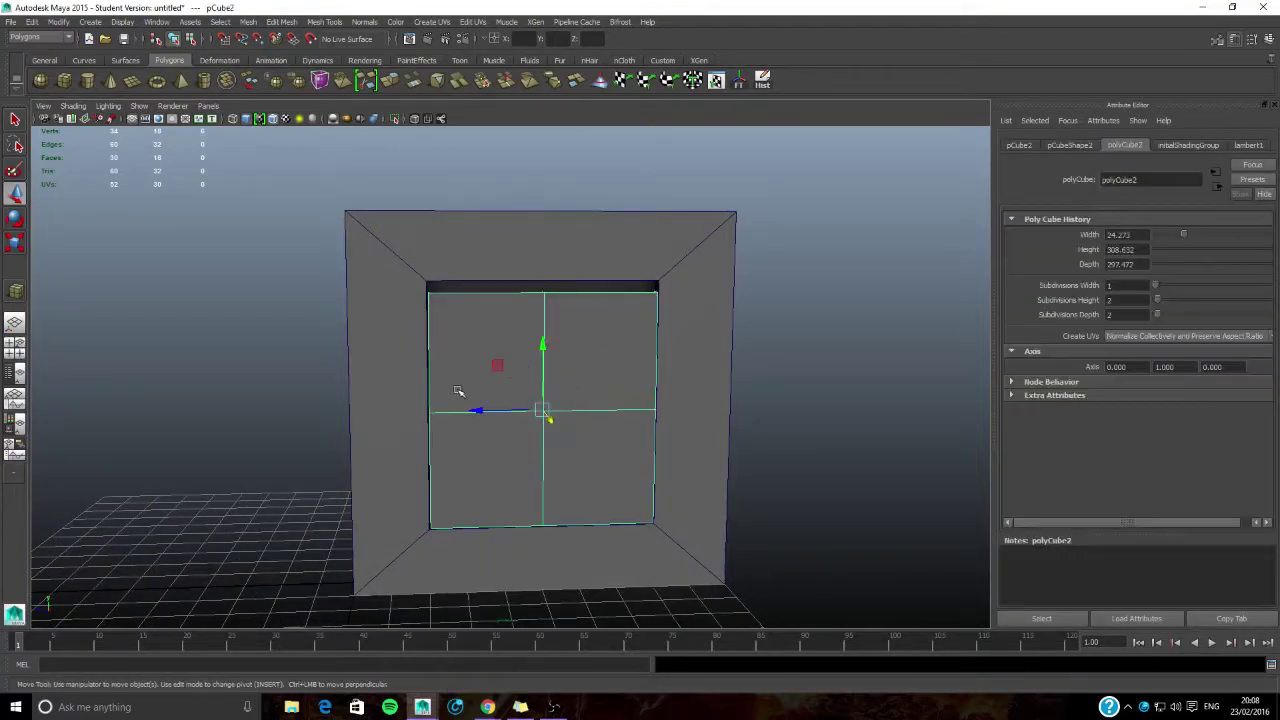
# Step: Maximize the top view, display it in wireframe, and frame the panel inside the wall piece
pyautogui.keyDown('alt'); pyautogui.moveTo(457, 389); pyautogui.dragTo(516, 327); pyautogui.keyUp('alt')
pyautogui.scroll(3, 507, 401)
pyautogui.keyDown('alt'); pyautogui.moveTo(494, 410); pyautogui.dragTo(466, 391); pyautogui.keyUp('alt')
pyautogui.press('space')
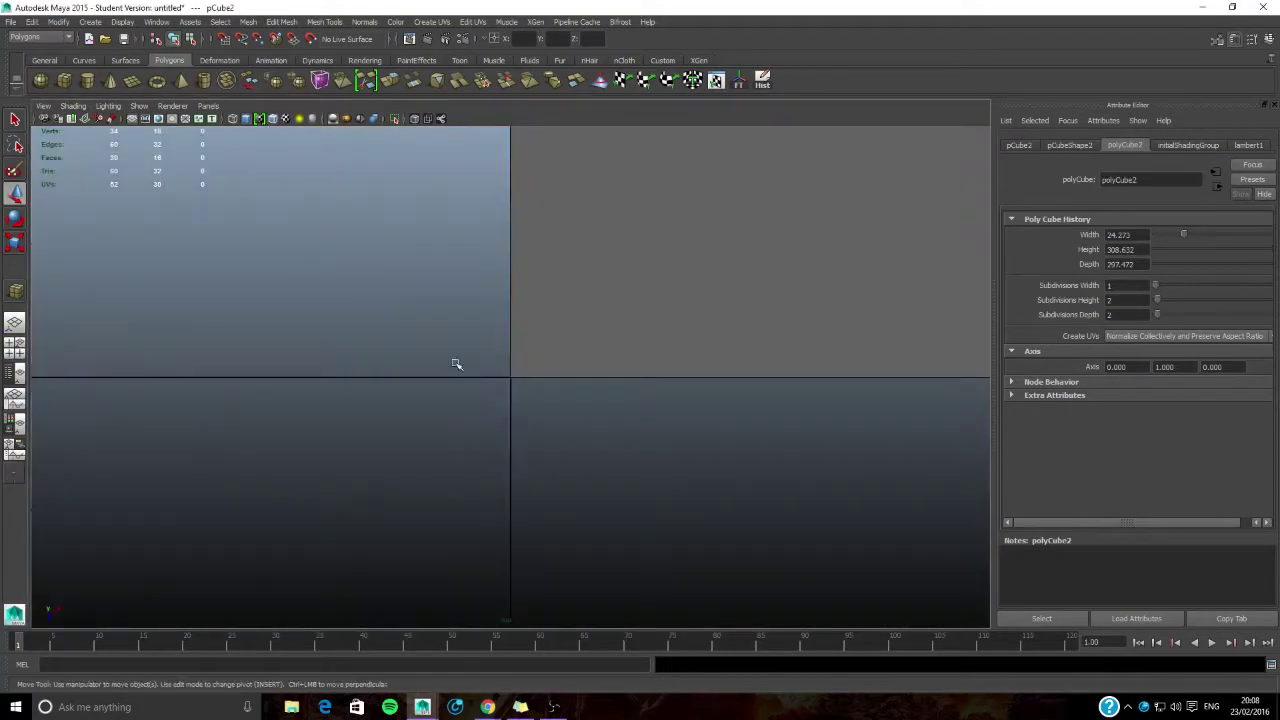
pyautogui.press('space')
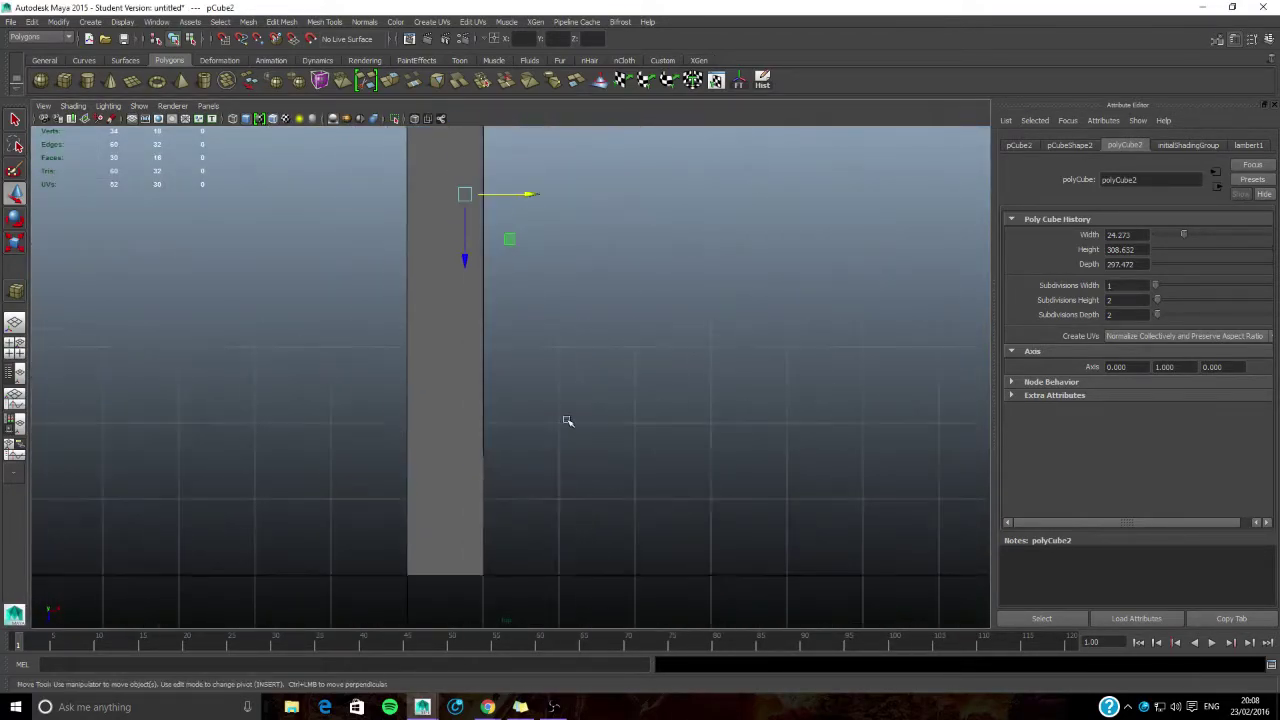
pyautogui.keyDown('alt'); pyautogui.moveTo(594, 432); pyautogui.dragTo(567, 447, button='middle'); pyautogui.keyUp('alt')
pyautogui.scroll(2, 520, 318)
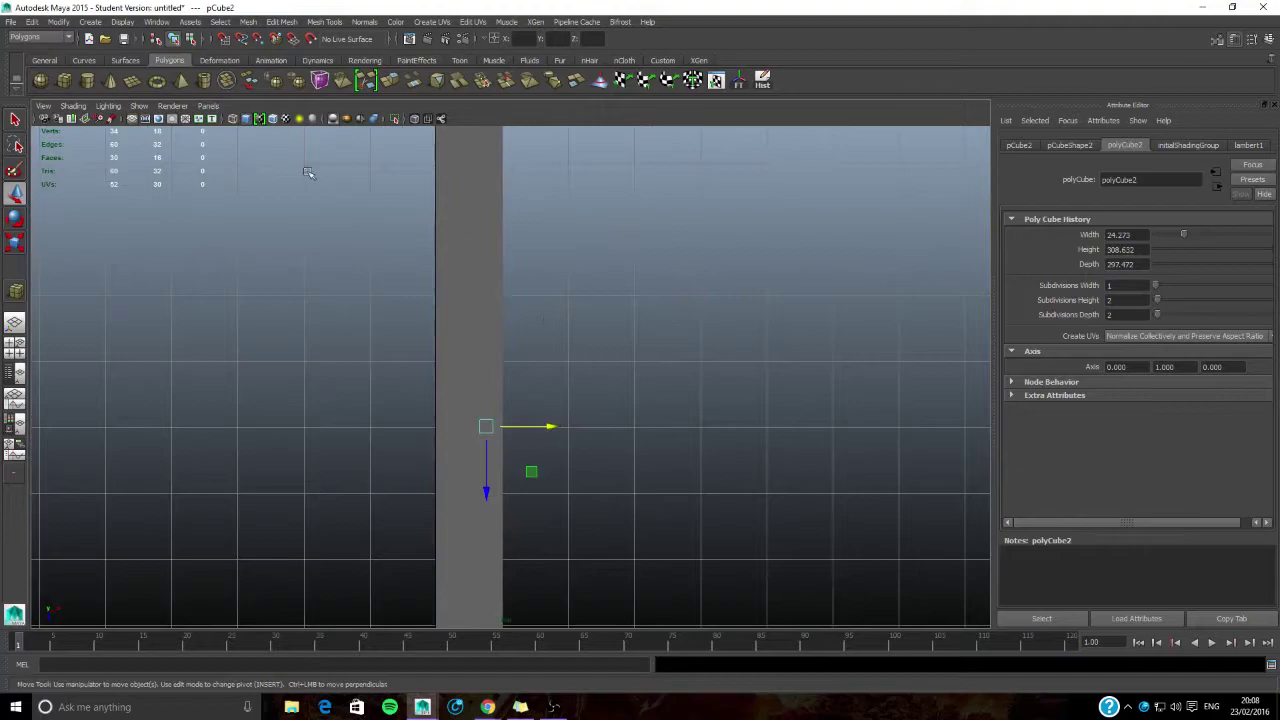
pyautogui.click(235, 120)
pyautogui.scroll(2, 417, 333)
pyautogui.keyDown('alt'); pyautogui.moveTo(411, 350); pyautogui.dragTo(426, 323, button='middle'); pyautogui.keyUp('alt')
pyautogui.moveTo(391, 270)
pyautogui.keyDown('alt'); pyautogui.mouseDown(button='middle')
pyautogui.moveTo(394, 220)
pyautogui.moveTo(376, 183)
pyautogui.mouseUp(button='middle'); pyautogui.keyUp('alt')
pyautogui.scroll(-1, 443, 273)
pyautogui.moveTo(554, 323); pyautogui.dragTo(554, 325)
pyautogui.keyDown('alt'); pyautogui.moveTo(498, 214); pyautogui.dragTo(497, 337, button='middle'); pyautogui.keyUp('alt')
pyautogui.scroll(-1, 495, 285)
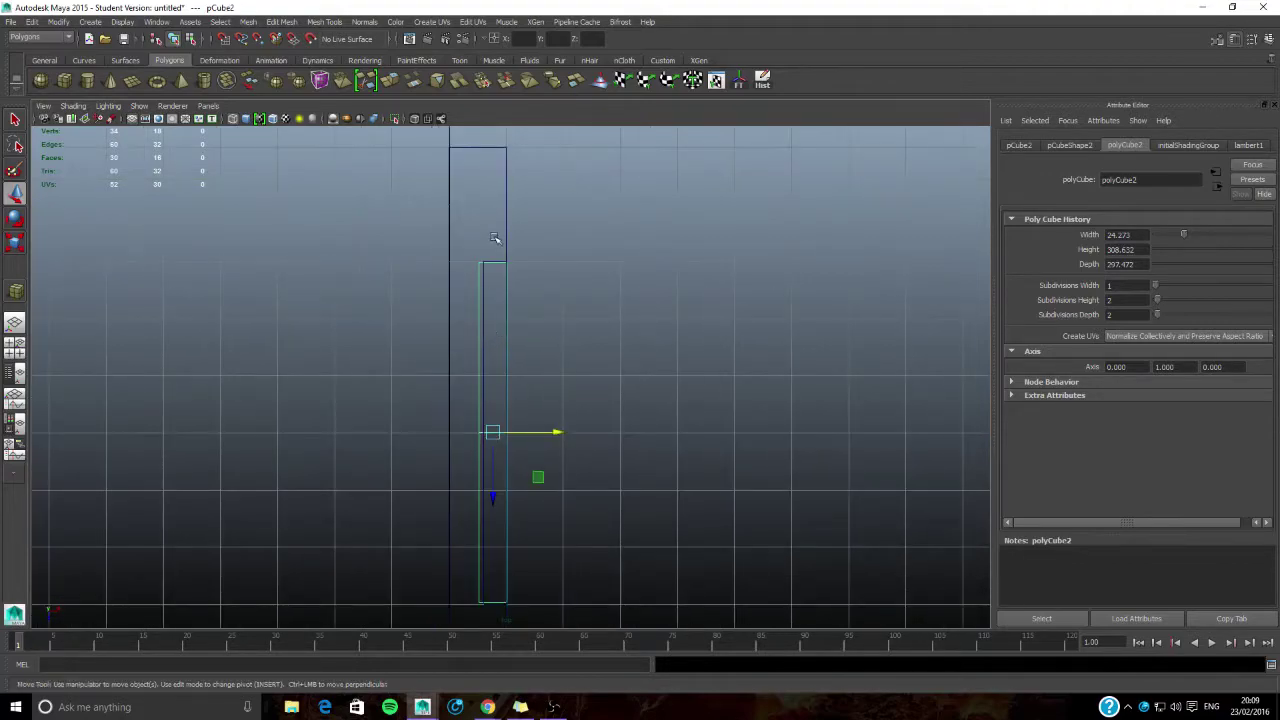
pyautogui.moveTo(481, 313); pyautogui.dragTo(436, 316, button='right')
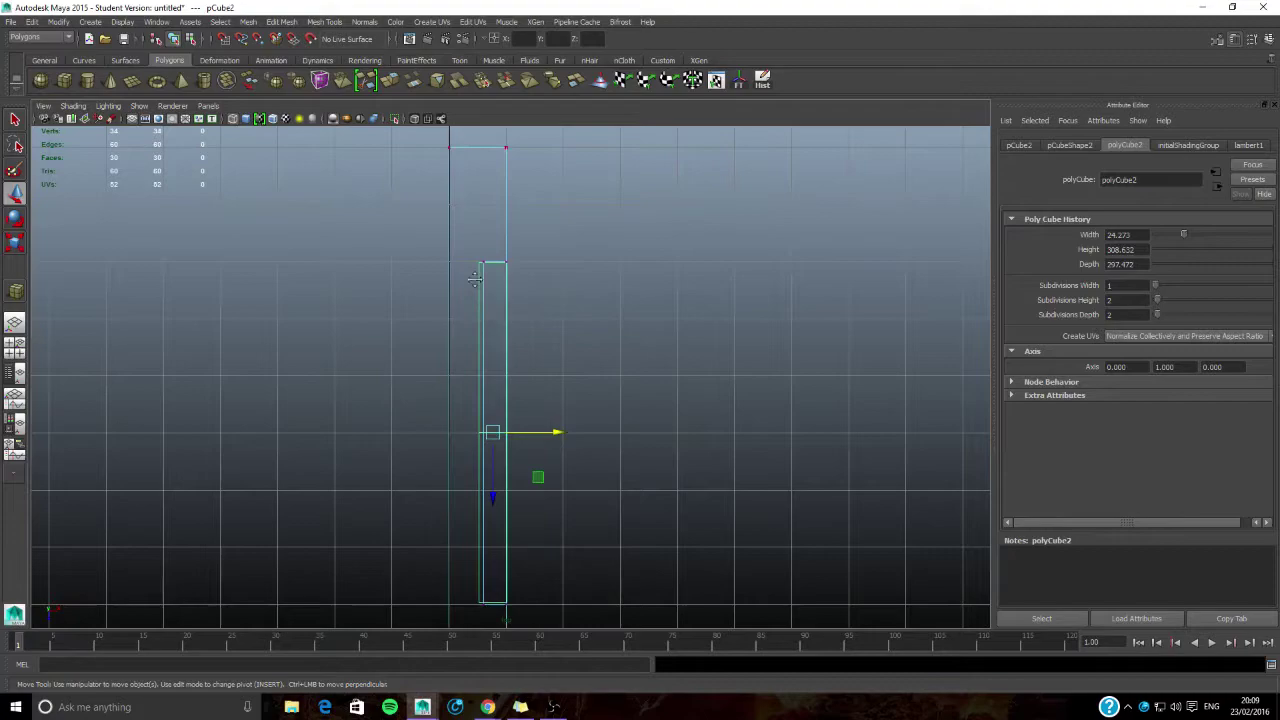
pyautogui.keyDown('alt'); pyautogui.moveTo(471, 278); pyautogui.dragTo(534, 311, button='middle'); pyautogui.keyUp('alt')
pyautogui.click(468, 229)
pyautogui.scroll(5, 528, 311)
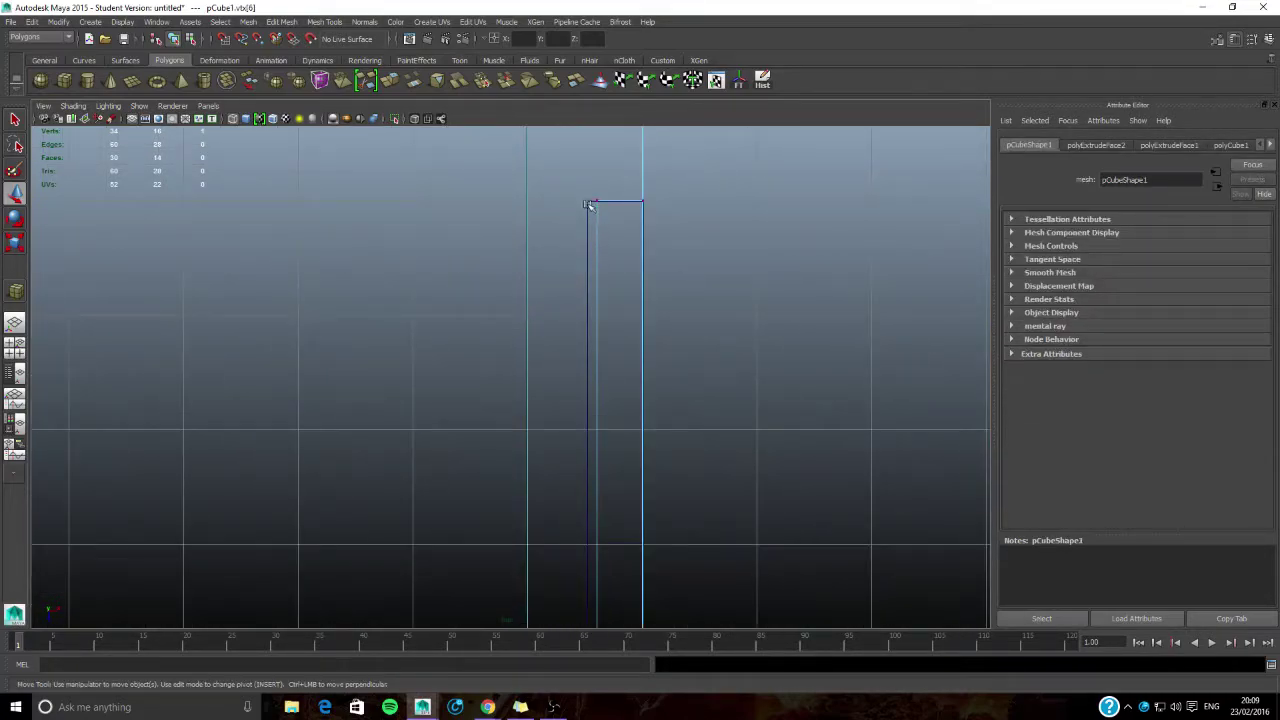
# Step: Leave vertex editing on the wall piece and select only the subdivided panel in the perspective view
pyautogui.press('space')
pyautogui.keyDown('alt'); pyautogui.moveTo(842, 296); pyautogui.dragTo(804, 284); pyautogui.keyUp('alt')
pyautogui.click(742, 228)
pyautogui.moveTo(757, 266)
pyautogui.mouseDown(button='right')
pyautogui.moveTo(803, 240)
pyautogui.moveTo(760, 266)
pyautogui.mouseUp(button='right')
pyautogui.click(755, 278)
pyautogui.keyDown('alt'); pyautogui.moveTo(766, 306); pyautogui.dragTo(580, 284, button='middle'); pyautogui.keyUp('alt')
pyautogui.keyDown('alt'); pyautogui.moveTo(672, 300); pyautogui.dragTo(602, 279); pyautogui.keyUp('alt')
pyautogui.keyDown('alt'); pyautogui.moveTo(602, 279); pyautogui.dragTo(691, 331, button='middle'); pyautogui.keyUp('alt')
pyautogui.scroll(5, 656, 338)
pyautogui.click(713, 132)
pyautogui.press('space')
pyautogui.moveTo(620, 289); pyautogui.dragTo(676, 274, button='right')
pyautogui.click(692, 318)
pyautogui.keyDown('alt'); pyautogui.moveTo(690, 326); pyautogui.dragTo(760, 330, button='middle'); pyautogui.keyUp('alt')
pyautogui.click(462, 311)
pyautogui.scroll(-5, 460, 311)
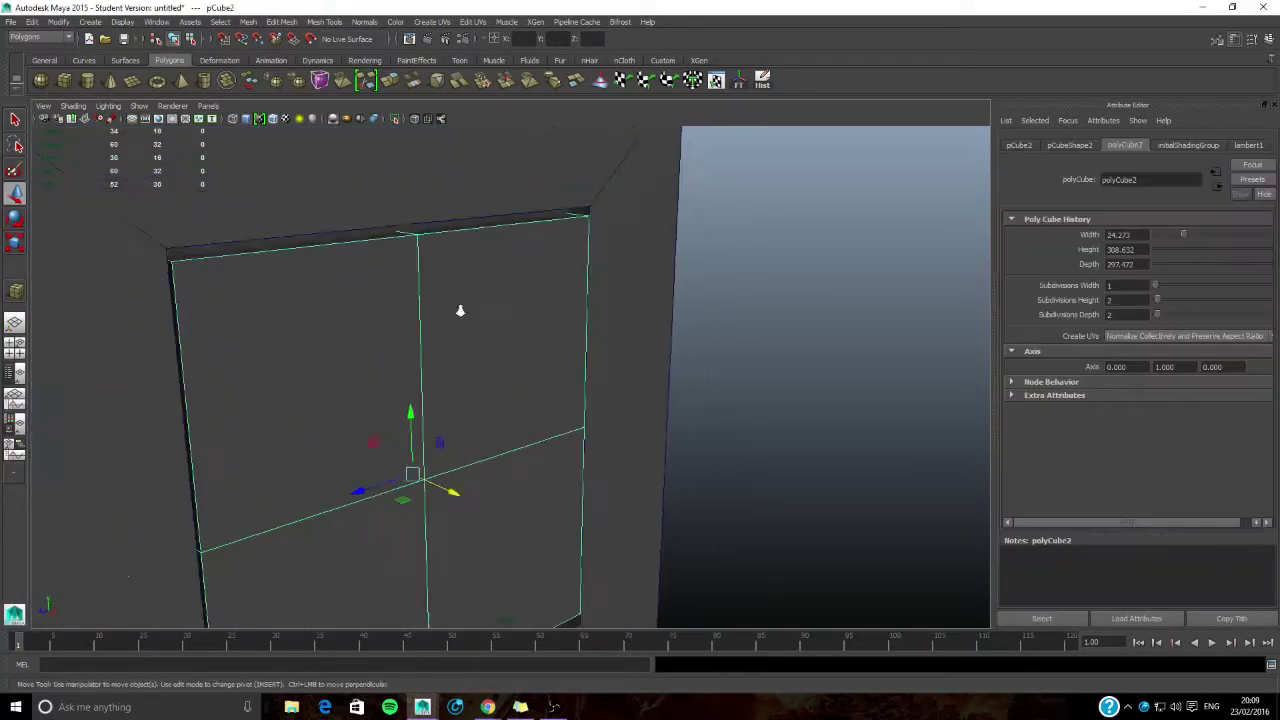
pyautogui.keyDown('alt'); pyautogui.moveTo(460, 311); pyautogui.dragTo(547, 317, button='middle'); pyautogui.keyUp('alt')
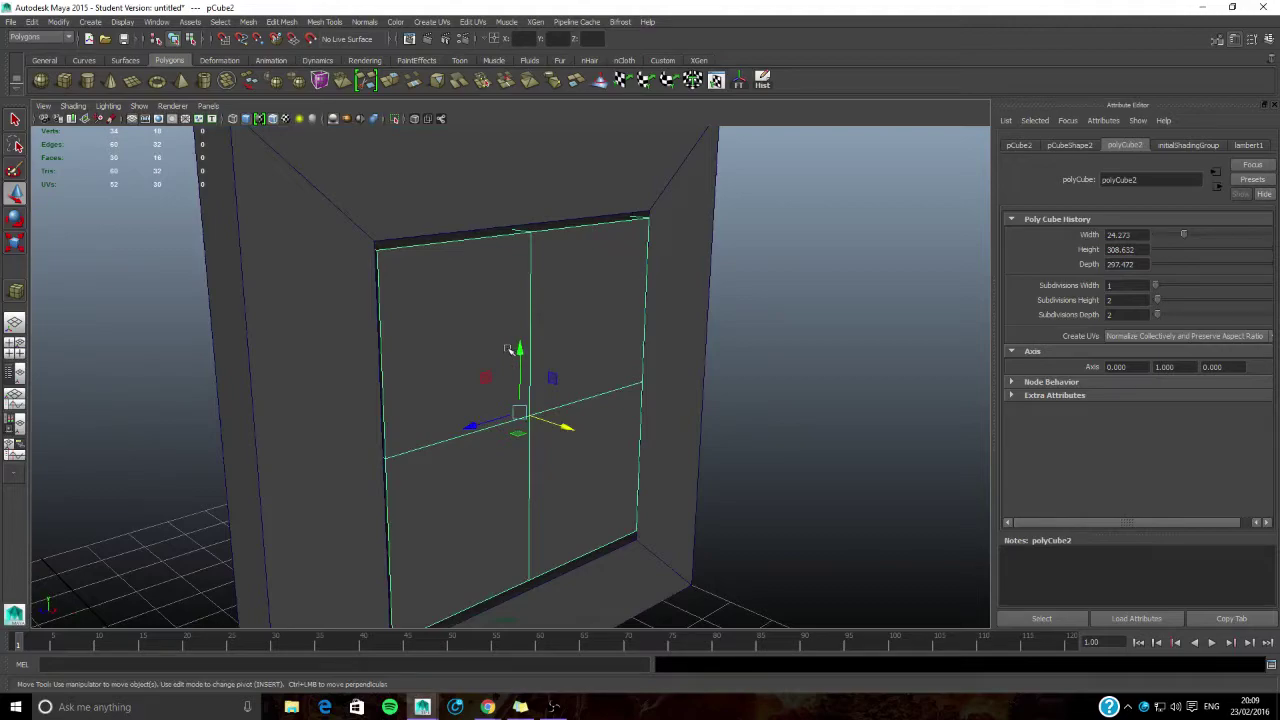
pyautogui.keyDown('alt'); pyautogui.moveTo(485, 358); pyautogui.dragTo(529, 374); pyautogui.keyUp('alt')
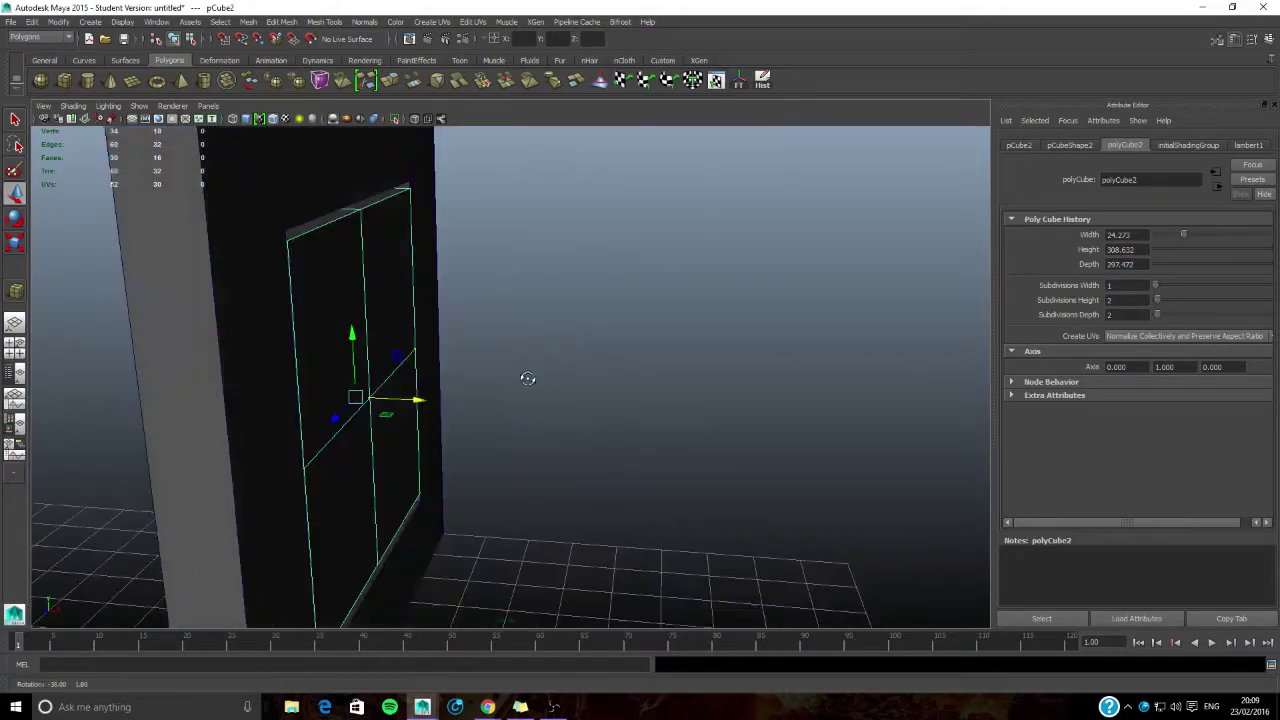
# Step: In the top view, select all of the panel's back vertices and move them along X onto the recess's back face
pyautogui.press('space')
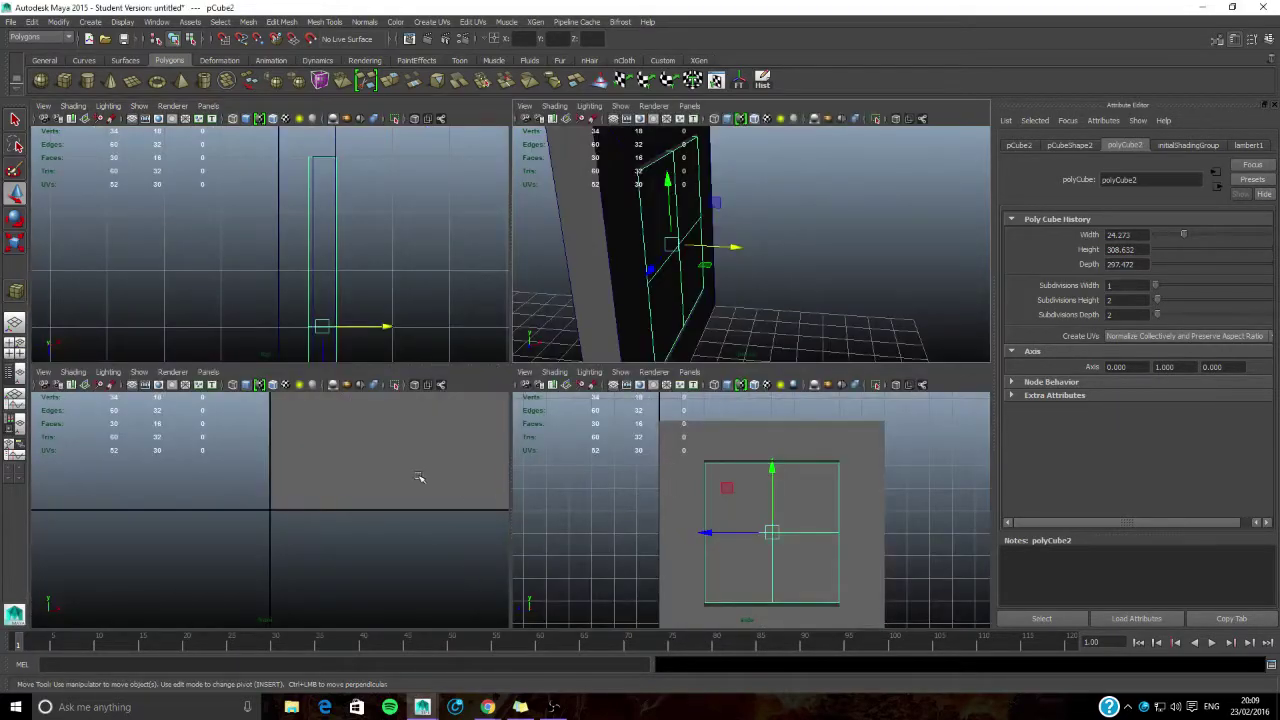
pyautogui.press('space')
pyautogui.moveTo(580, 222); pyautogui.dragTo(585, 198, button='right')
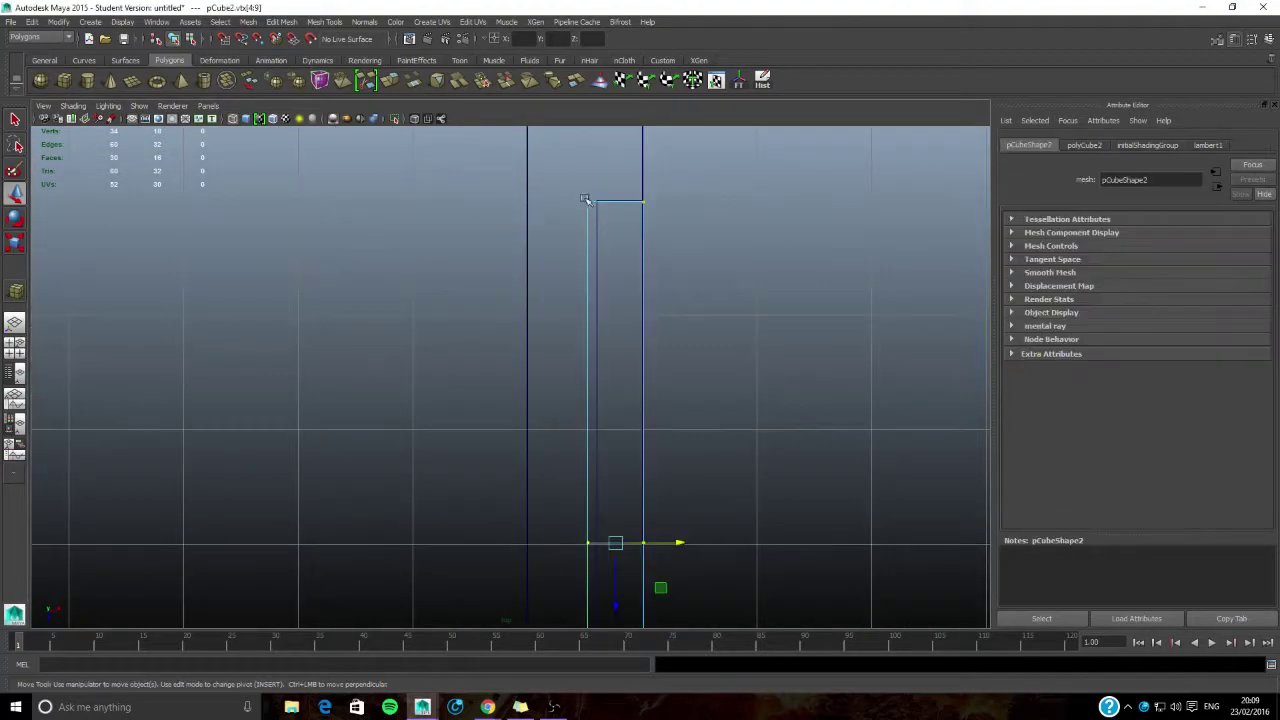
pyautogui.moveTo(593, 213); pyautogui.dragTo(599, 220)
pyautogui.keyDown('alt'); pyautogui.moveTo(603, 465); pyautogui.dragTo(577, 225, button='middle'); pyautogui.keyUp('alt')
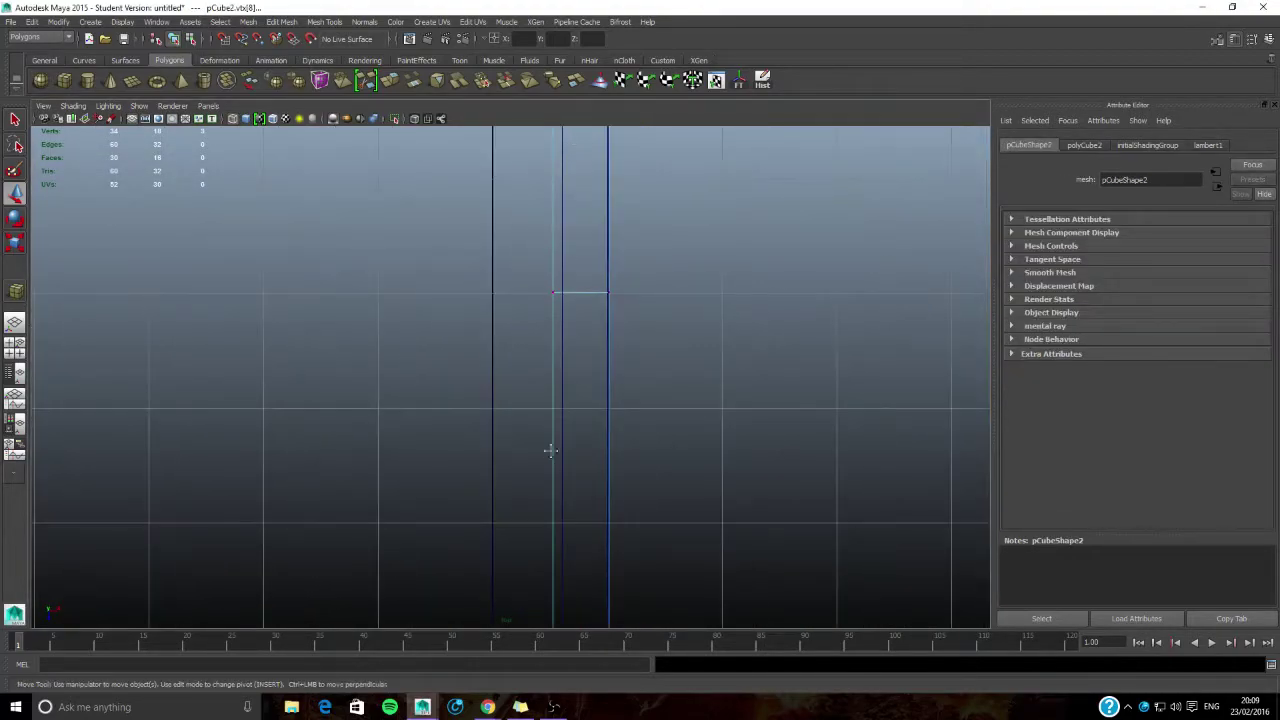
pyautogui.moveTo(549, 449)
pyautogui.keyDown('alt'); pyautogui.mouseDown(button='middle')
pyautogui.moveTo(568, 200)
pyautogui.moveTo(571, 445)
pyautogui.mouseUp(button='middle'); pyautogui.keyUp('alt')
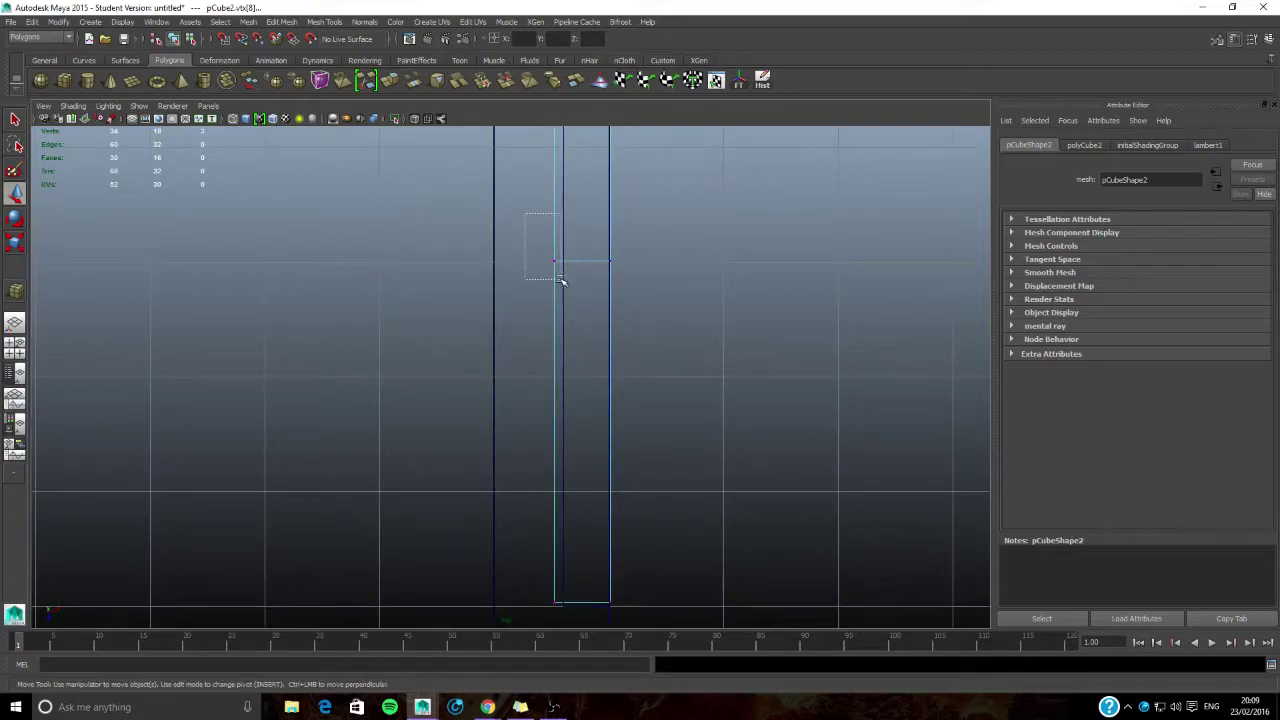
pyautogui.keyDown('shift'); pyautogui.moveTo(562, 282); pyautogui.dragTo(563, 283); pyautogui.keyUp('shift')
pyautogui.keyDown('alt'); pyautogui.moveTo(568, 401); pyautogui.dragTo(547, 183, button='middle'); pyautogui.keyUp('alt')
pyautogui.keyDown('shift'); pyautogui.moveTo(538, 403); pyautogui.dragTo(539, 403); pyautogui.keyUp('shift')
pyautogui.scroll(-2, 540, 403)
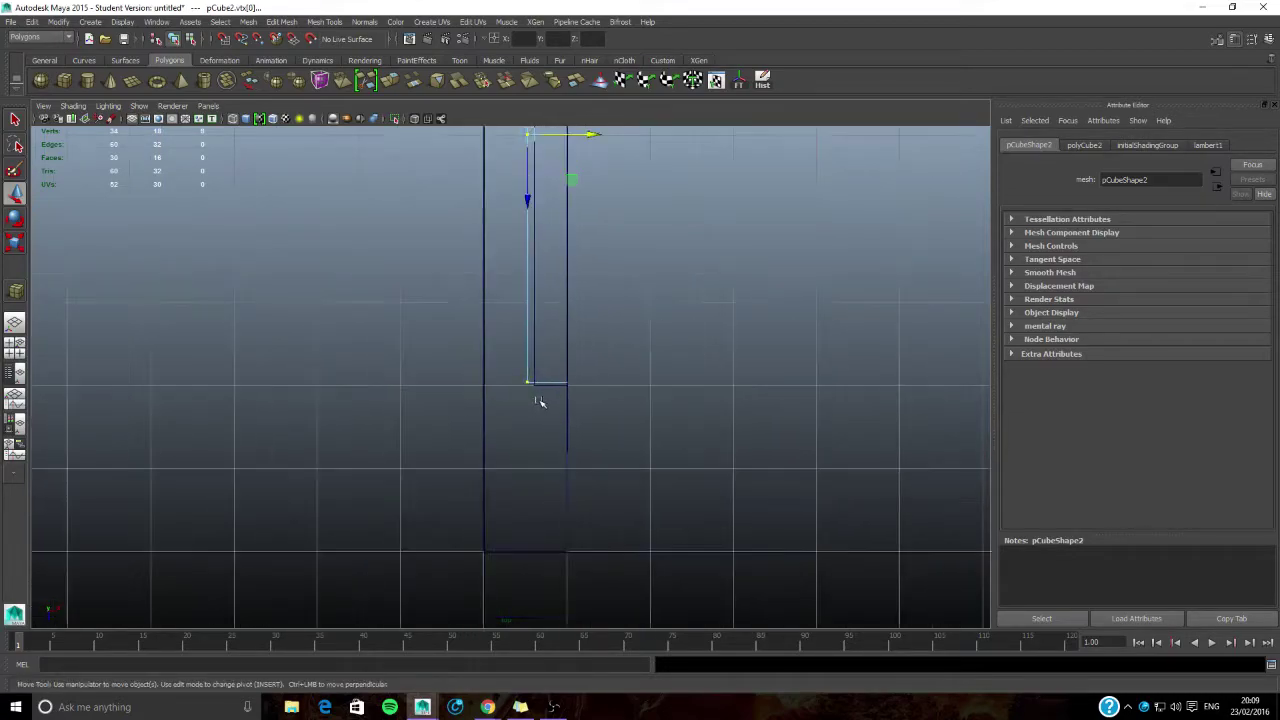
pyautogui.keyDown('alt'); pyautogui.moveTo(565, 222); pyautogui.dragTo(545, 412, button='middle'); pyautogui.keyUp('alt')
pyautogui.moveTo(568, 325); pyautogui.dragTo(581, 330)
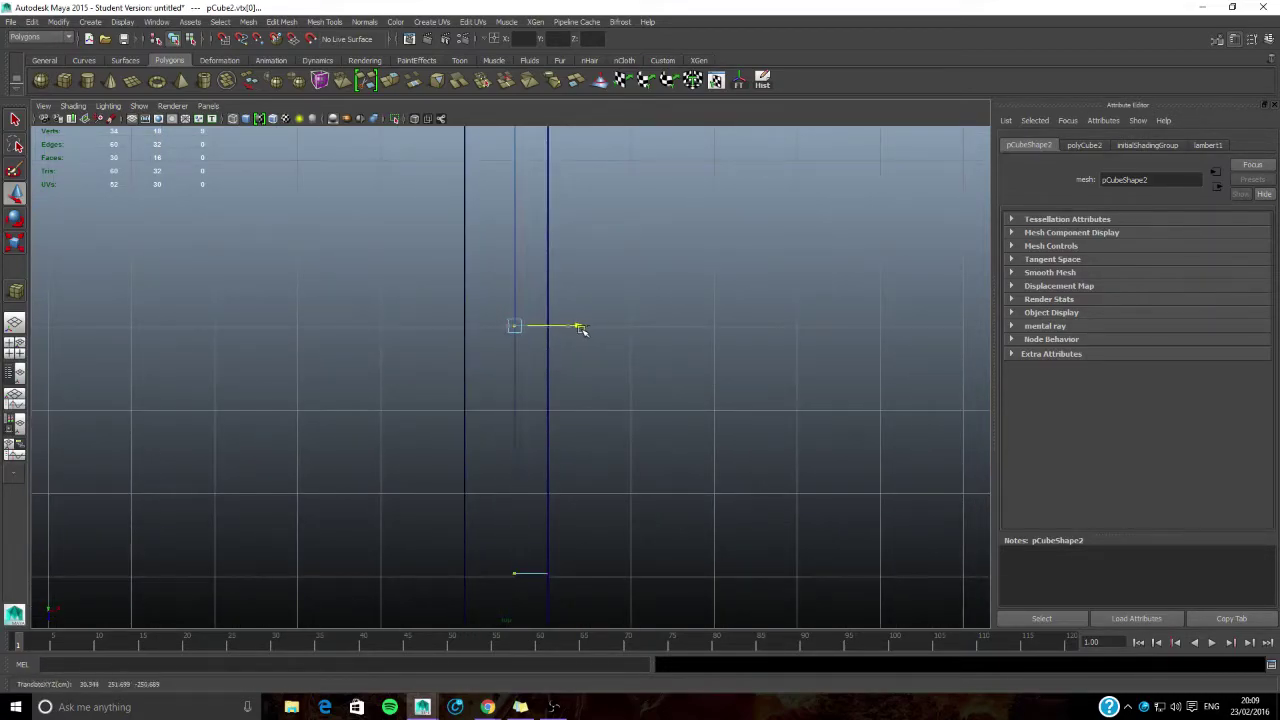
# Step: Select the vertices at the panel's end near Z -100 and move them along Z flush with the recess edge
pyautogui.keyDown('alt'); pyautogui.moveTo(498, 551); pyautogui.dragTo(506, 404, button='middle'); pyautogui.keyUp('alt')
pyautogui.moveTo(497, 399); pyautogui.dragTo(560, 432)
pyautogui.keyDown('alt'); pyautogui.moveTo(537, 508); pyautogui.dragTo(597, 421, button='middle'); pyautogui.keyUp('alt')
pyautogui.scroll(2, 582, 439)
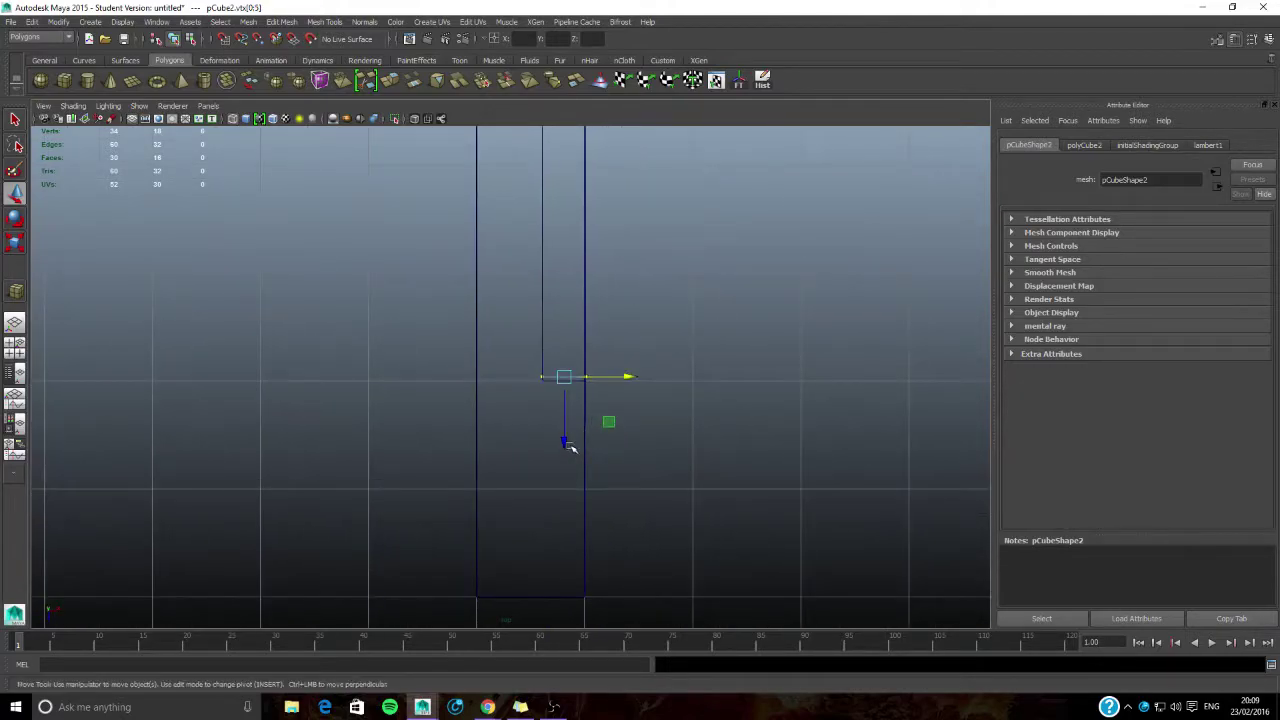
pyautogui.moveTo(565, 440); pyautogui.dragTo(565, 443)
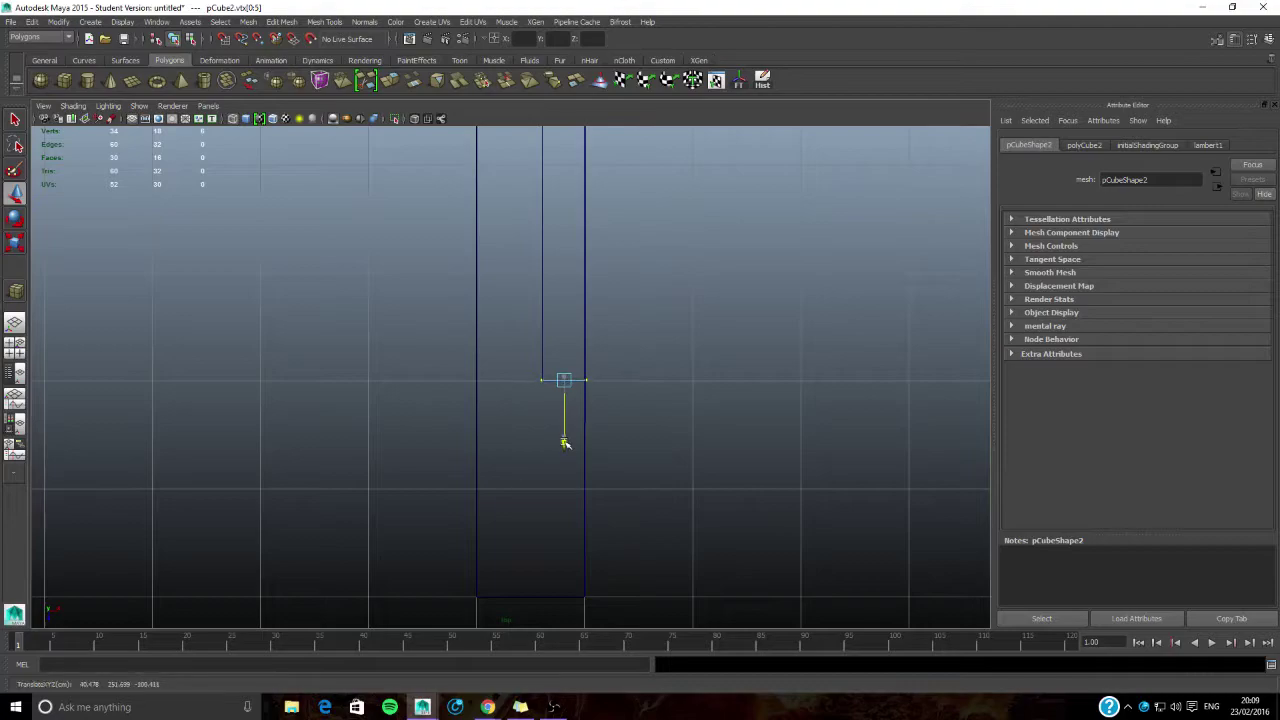
# Step: Select the vertices at the panel's opposite end and move them along Z flush with the recess edge, to about -400
pyautogui.keyDown('alt'); pyautogui.moveTo(600, 225); pyautogui.dragTo(606, 480, button='middle'); pyautogui.keyUp('alt')
pyautogui.scroll(-4, 600, 440)
pyautogui.keyDown('alt'); pyautogui.moveTo(550, 233); pyautogui.dragTo(583, 360, button='middle'); pyautogui.keyUp('alt')
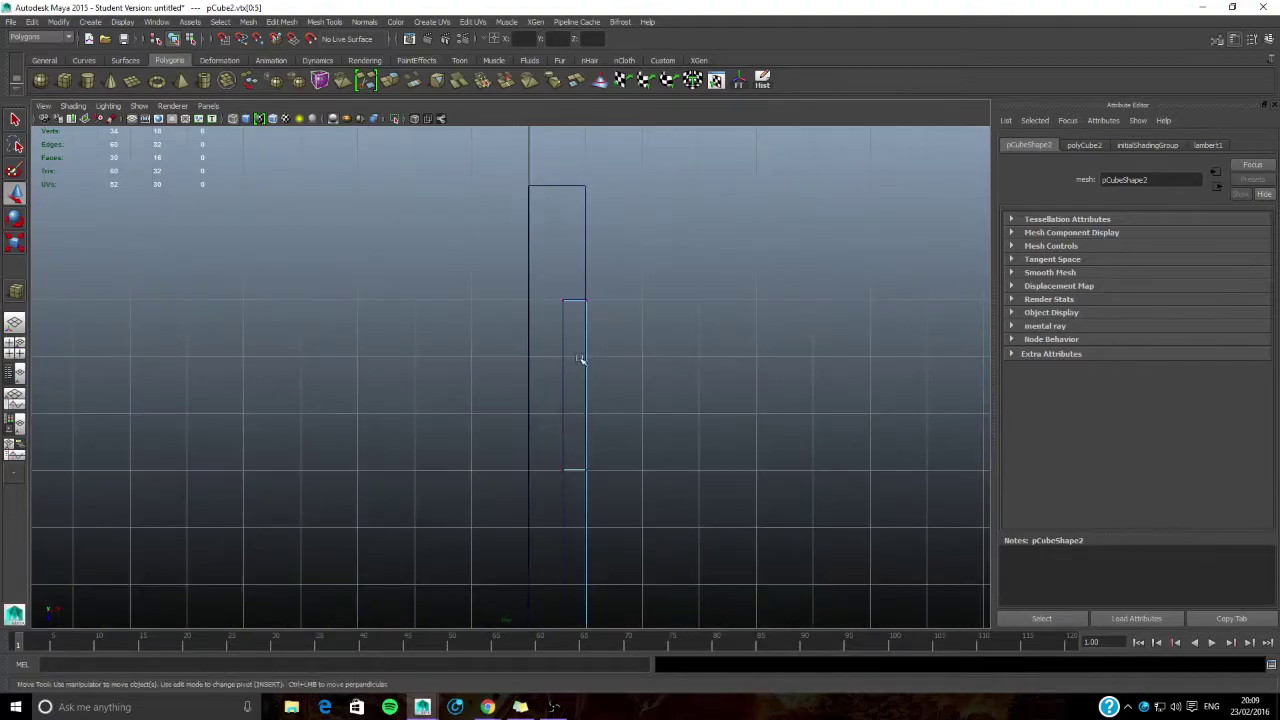
pyautogui.scroll(1, 564, 280)
pyautogui.moveTo(567, 268); pyautogui.dragTo(613, 295)
pyautogui.keyDown('alt'); pyautogui.moveTo(613, 287); pyautogui.dragTo(486, 348, button='middle'); pyautogui.keyUp('alt')
pyautogui.scroll(5, 600, 344)
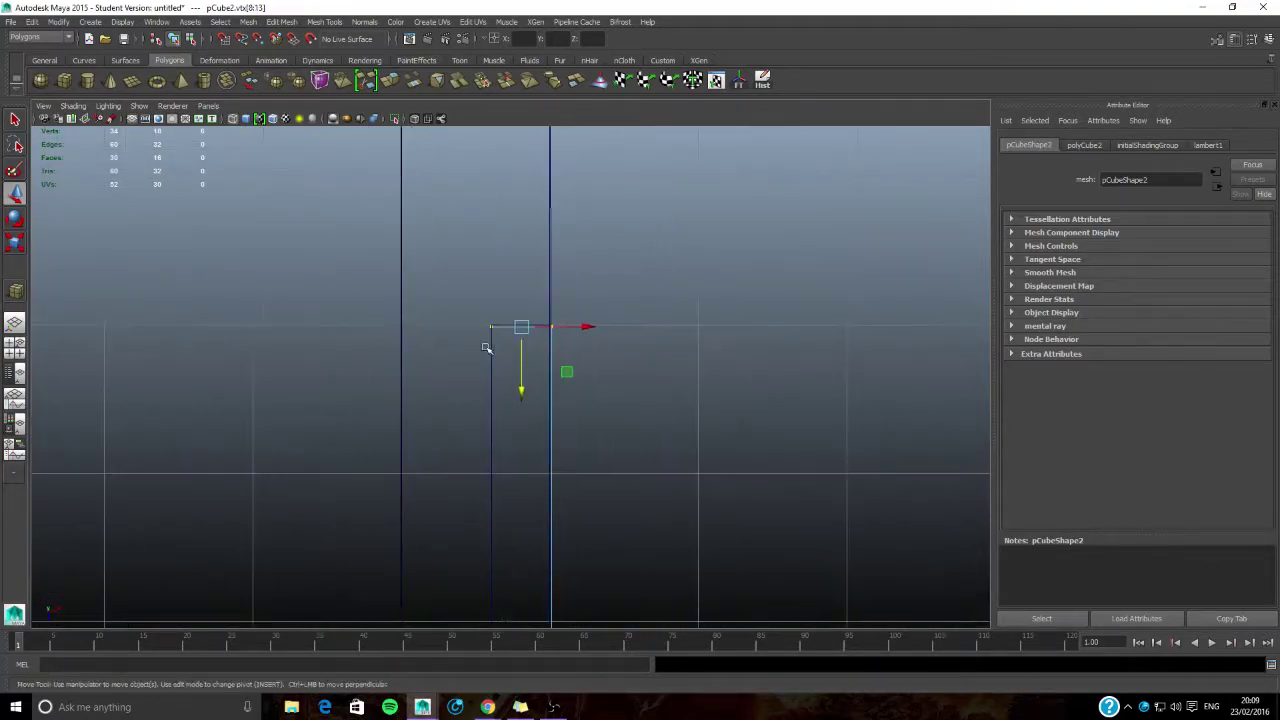
pyautogui.moveTo(525, 388); pyautogui.dragTo(525, 389)
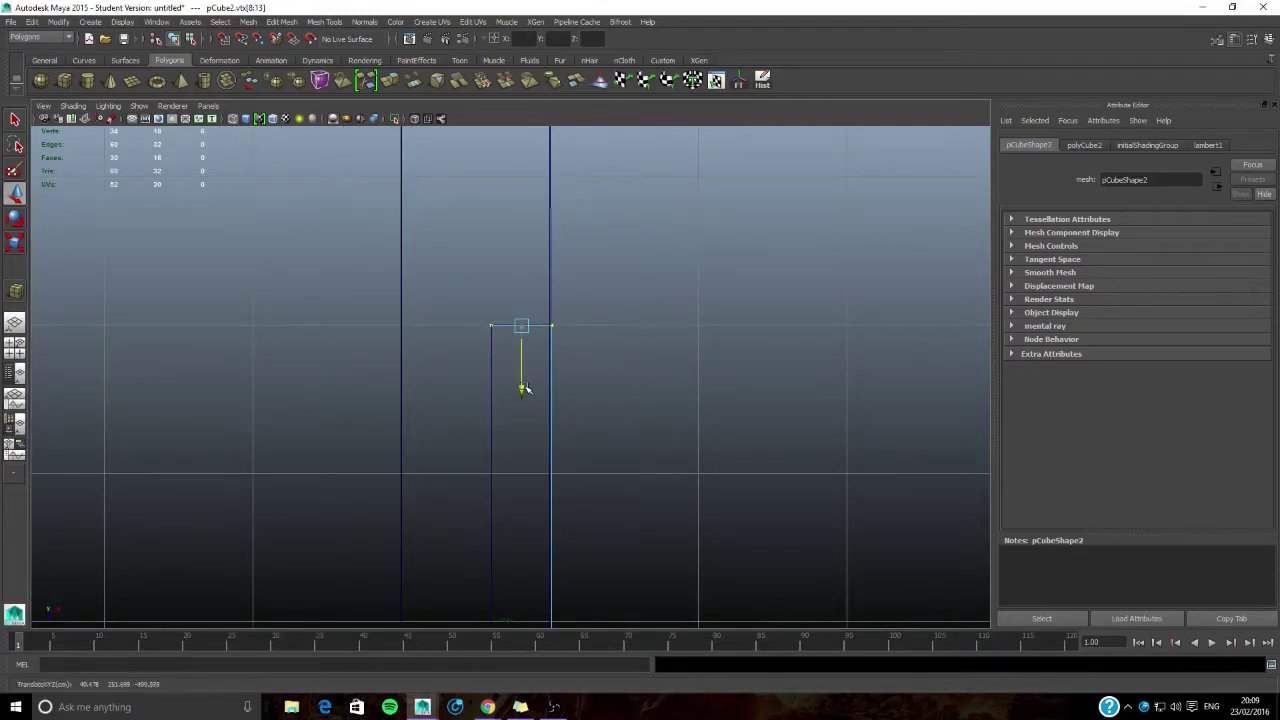
# Step: Return to the perspective view, select the panel as a whole object, and pull it along X out in front of the wall piece
pyautogui.press('space')
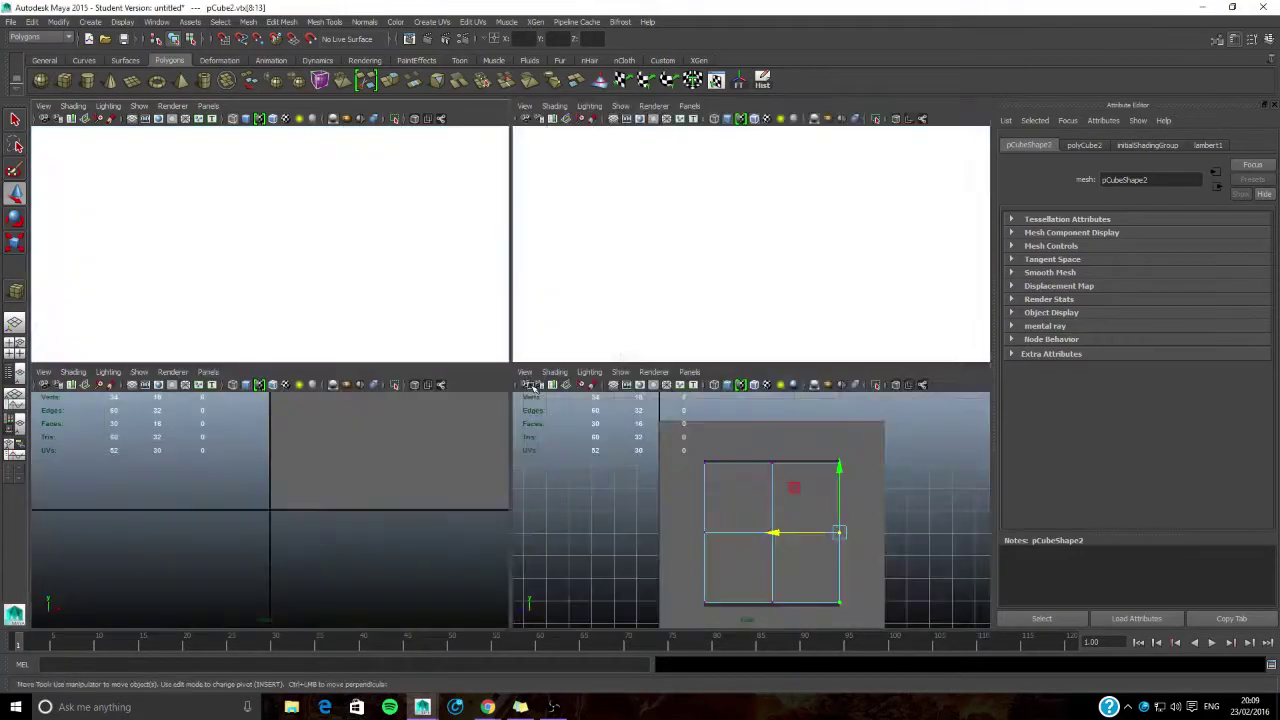
pyautogui.press('space')
pyautogui.keyDown('alt'); pyautogui.moveTo(669, 409); pyautogui.dragTo(562, 481); pyautogui.keyUp('alt')
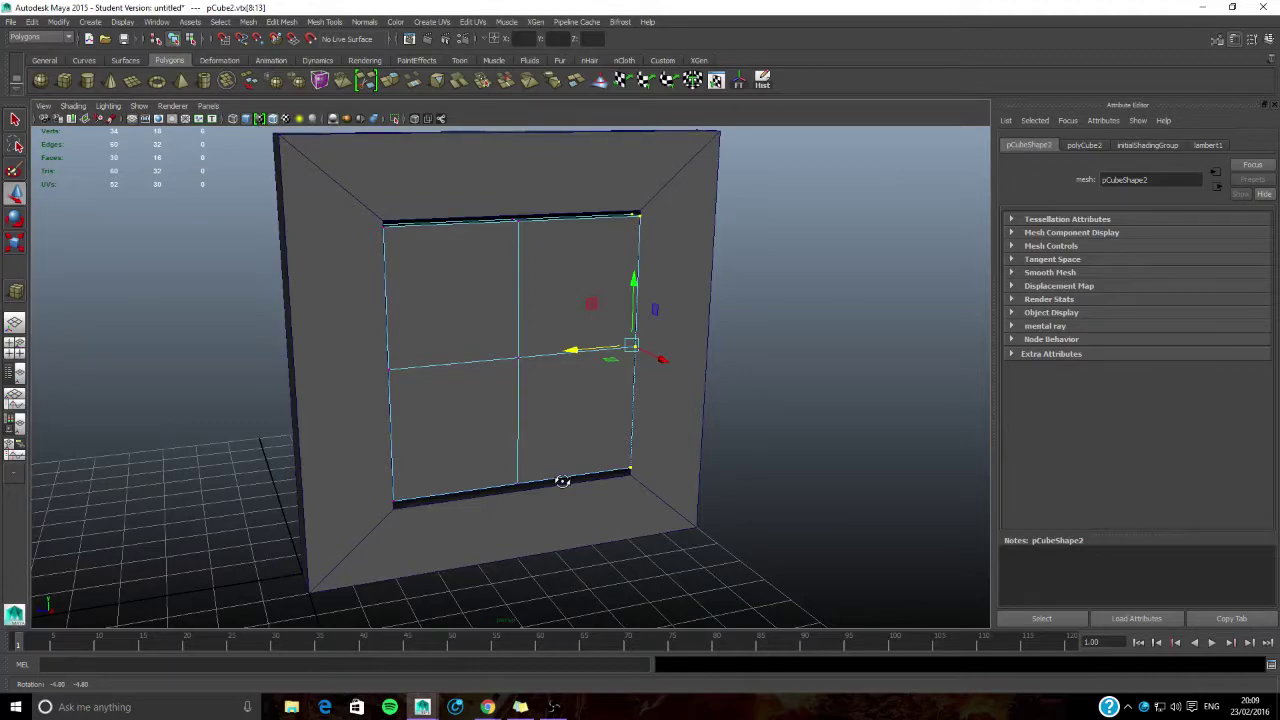
pyautogui.keyDown('alt'); pyautogui.moveTo(537, 339); pyautogui.dragTo(555, 378, button='middle'); pyautogui.keyUp('alt')
pyautogui.moveTo(531, 317); pyautogui.dragTo(578, 289, button='right')
pyautogui.click(521, 314)
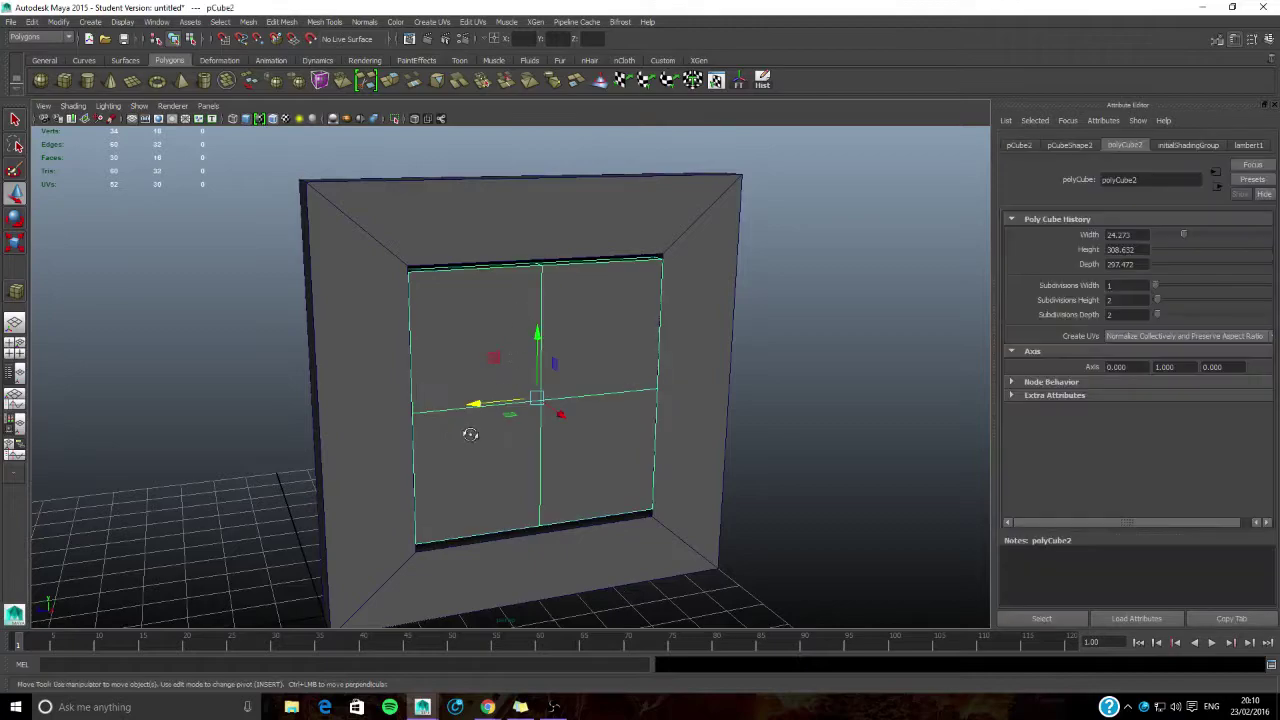
pyautogui.keyDown('alt'); pyautogui.moveTo(467, 430); pyautogui.dragTo(800, 410); pyautogui.keyUp('alt')
pyautogui.keyDown('alt'); pyautogui.moveTo(849, 376); pyautogui.dragTo(760, 357); pyautogui.keyUp('alt')
# Step: Select the panel's four front faces
pyautogui.moveTo(586, 244); pyautogui.dragTo(590, 277, button='right')
pyautogui.click(601, 275)
pyautogui.keyDown('shift'); pyautogui.click(751, 274); pyautogui.keyUp('shift')
pyautogui.keyDown('shift'); pyautogui.click(752, 440); pyautogui.keyUp('shift')
pyautogui.keyDown('shift'); pyautogui.click(563, 446); pyautogui.keyUp('shift')
pyautogui.keyDown('alt'); pyautogui.moveTo(722, 434); pyautogui.dragTo(549, 371, button='middle'); pyautogui.keyUp('alt')
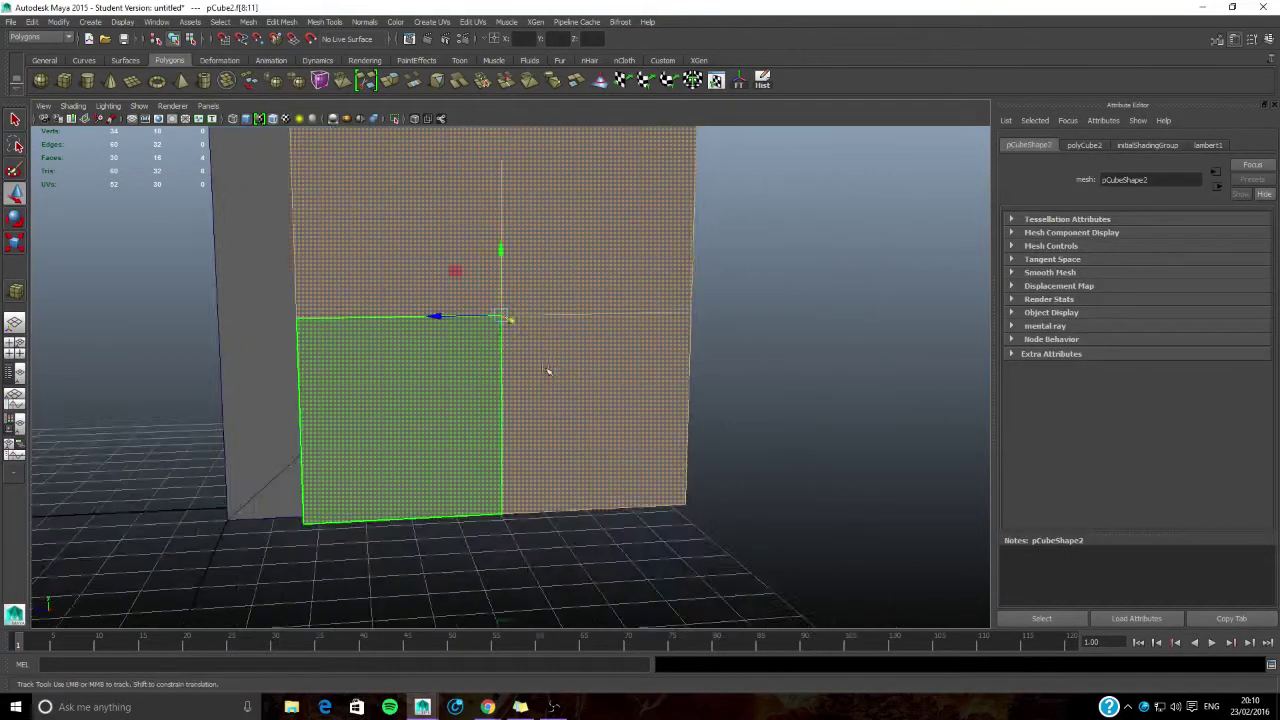
pyautogui.keyDown('alt'); pyautogui.moveTo(549, 371); pyautogui.dragTo(490, 381); pyautogui.keyUp('alt')
pyautogui.scroll(-4, 538, 350)
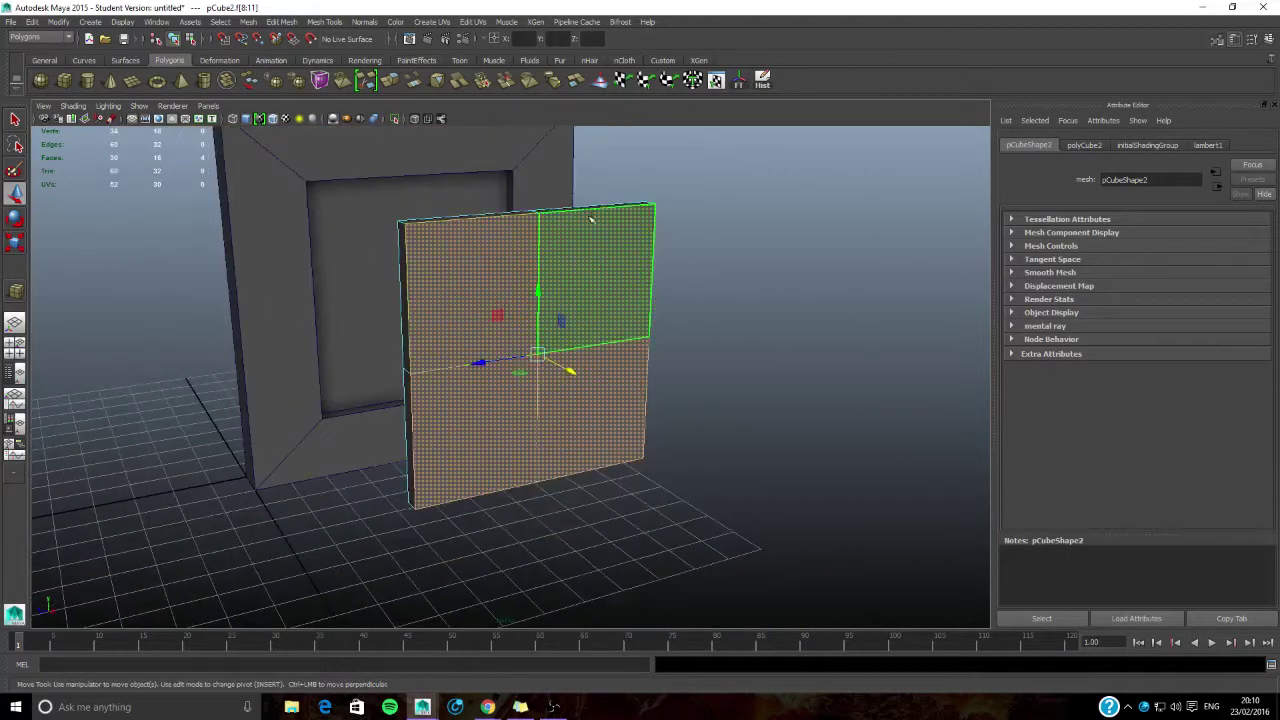
# Step: Reselect the four front faces, try extruding them together with a scale of about 0.767, and undo the extrusion
pyautogui.click(621, 337)
pyautogui.click(491, 317)
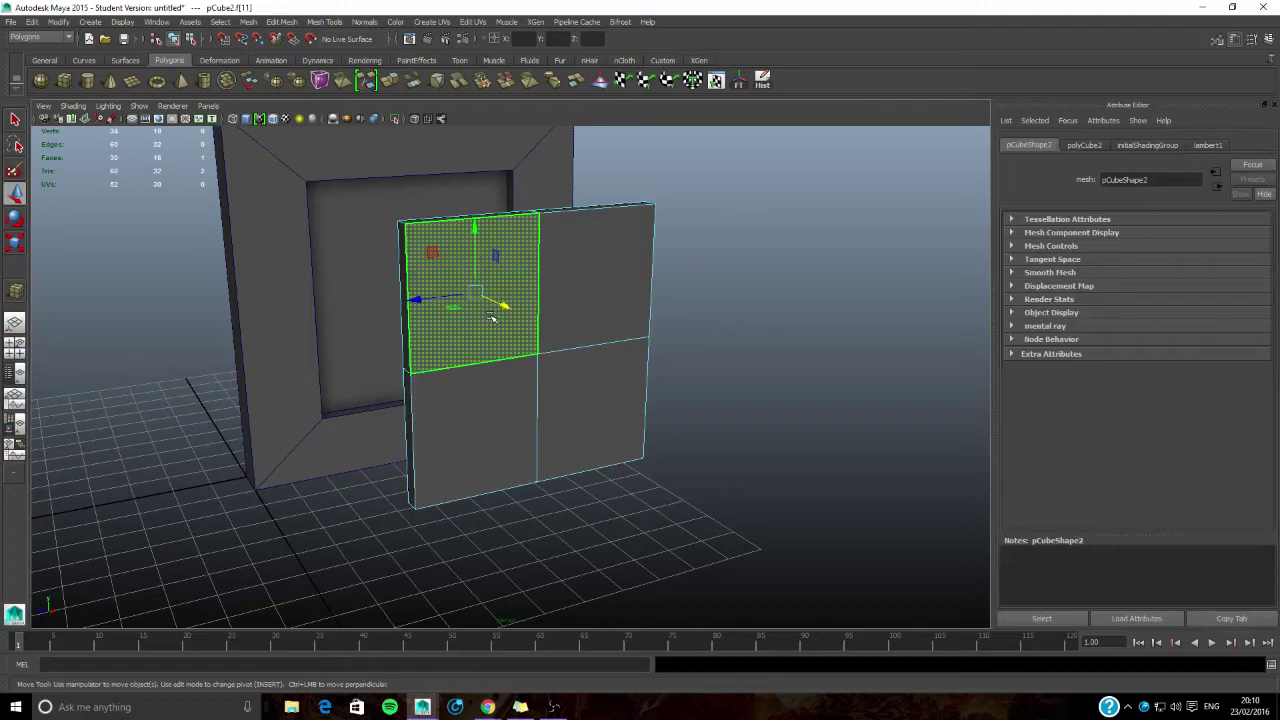
pyautogui.keyDown('shift'); pyautogui.click(593, 274); pyautogui.keyUp('shift')
pyautogui.keyDown('shift'); pyautogui.click(572, 408); pyautogui.keyUp('shift')
pyautogui.keyDown('shift'); pyautogui.click(437, 438); pyautogui.keyUp('shift')
pyautogui.keyDown('alt'); pyautogui.moveTo(510, 378); pyautogui.dragTo(571, 443); pyautogui.keyUp('alt')
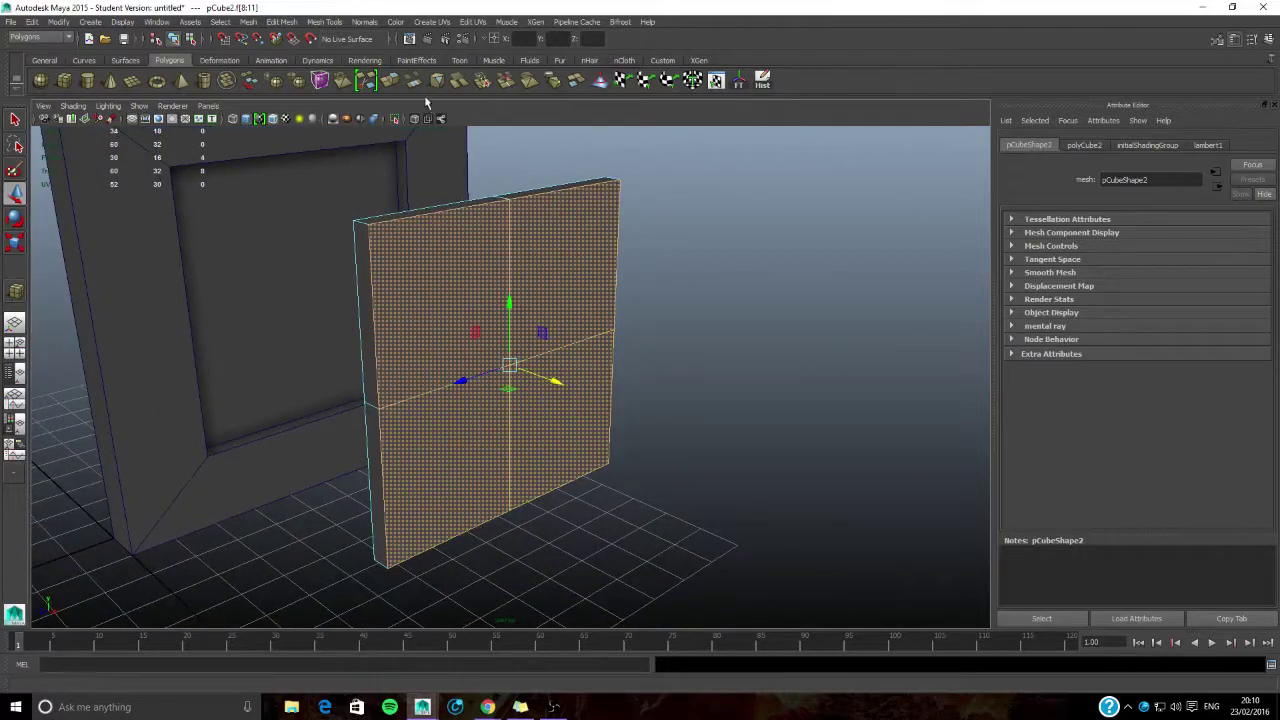
pyautogui.click(390, 82)
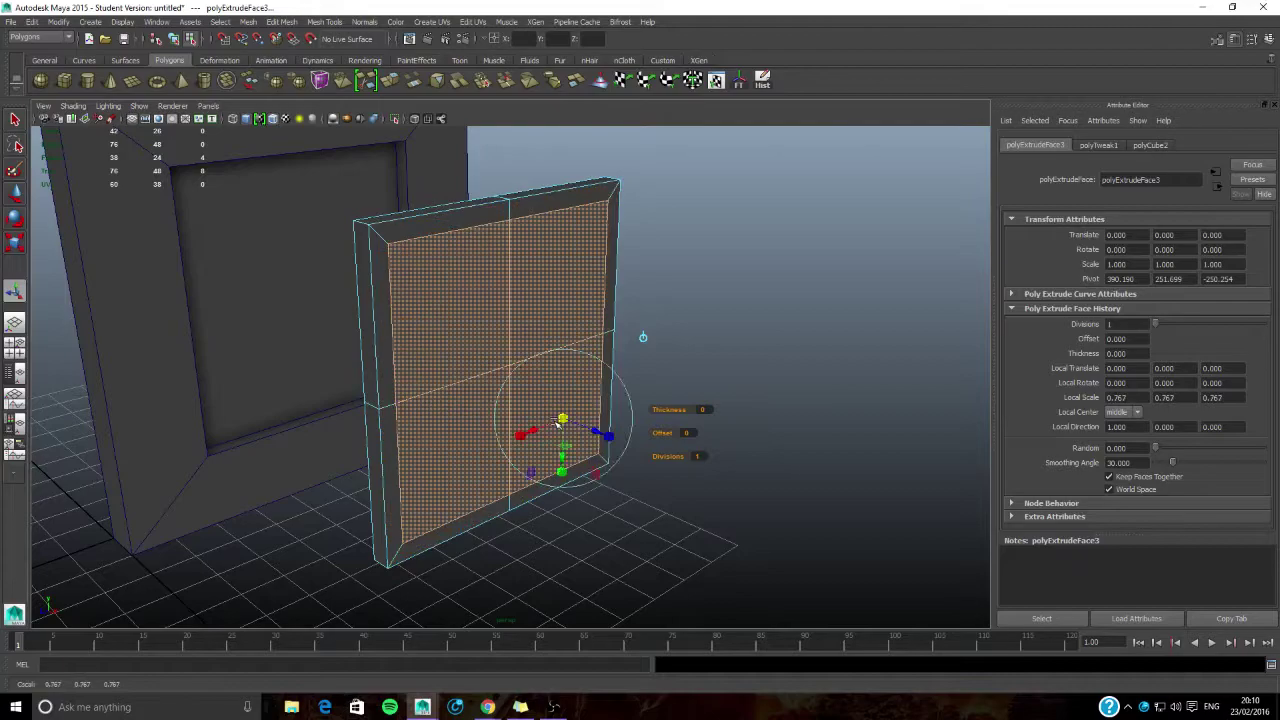
pyautogui.hotkey('ctrl', 'z')
# Step: Clear the face selection, return to object mode, and reselect the panel
pyautogui.click(446, 246)
pyautogui.keyDown('alt'); pyautogui.moveTo(695, 322); pyautogui.dragTo(602, 304); pyautogui.keyUp('alt')
pyautogui.moveTo(488, 272); pyautogui.dragTo(552, 258, button='right')
pyautogui.click(655, 290)
pyautogui.keyDown('alt'); pyautogui.moveTo(410, 318); pyautogui.dragTo(526, 326); pyautogui.keyUp('alt')
pyautogui.click(550, 307)
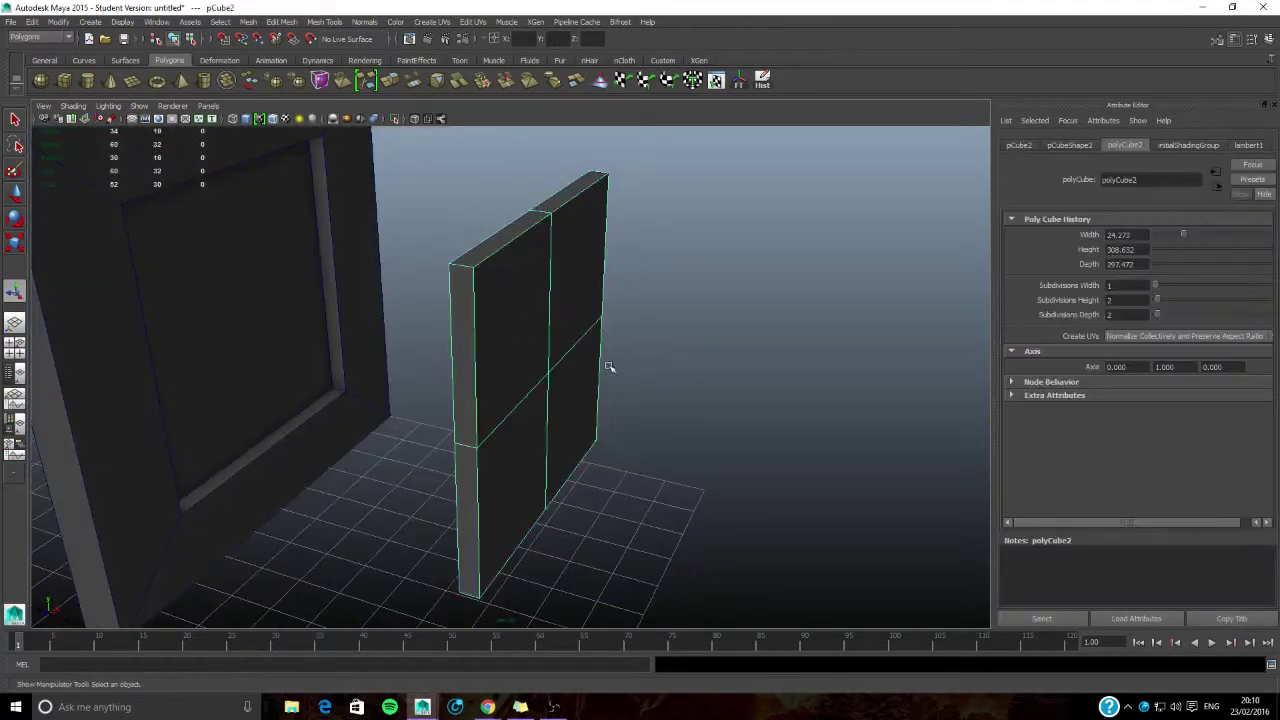
# Step: Extrude the panel's upper-left front face on its own and scale it inward to a local scale of 0.850
pyautogui.keyDown('alt'); pyautogui.moveTo(610, 367); pyautogui.dragTo(553, 348); pyautogui.keyUp('alt')
pyautogui.moveTo(505, 283); pyautogui.dragTo(497, 312, button='right')
pyautogui.click(489, 307)
pyautogui.keyDown('alt'); pyautogui.moveTo(506, 286); pyautogui.dragTo(536, 299, button='middle'); pyautogui.keyUp('alt')
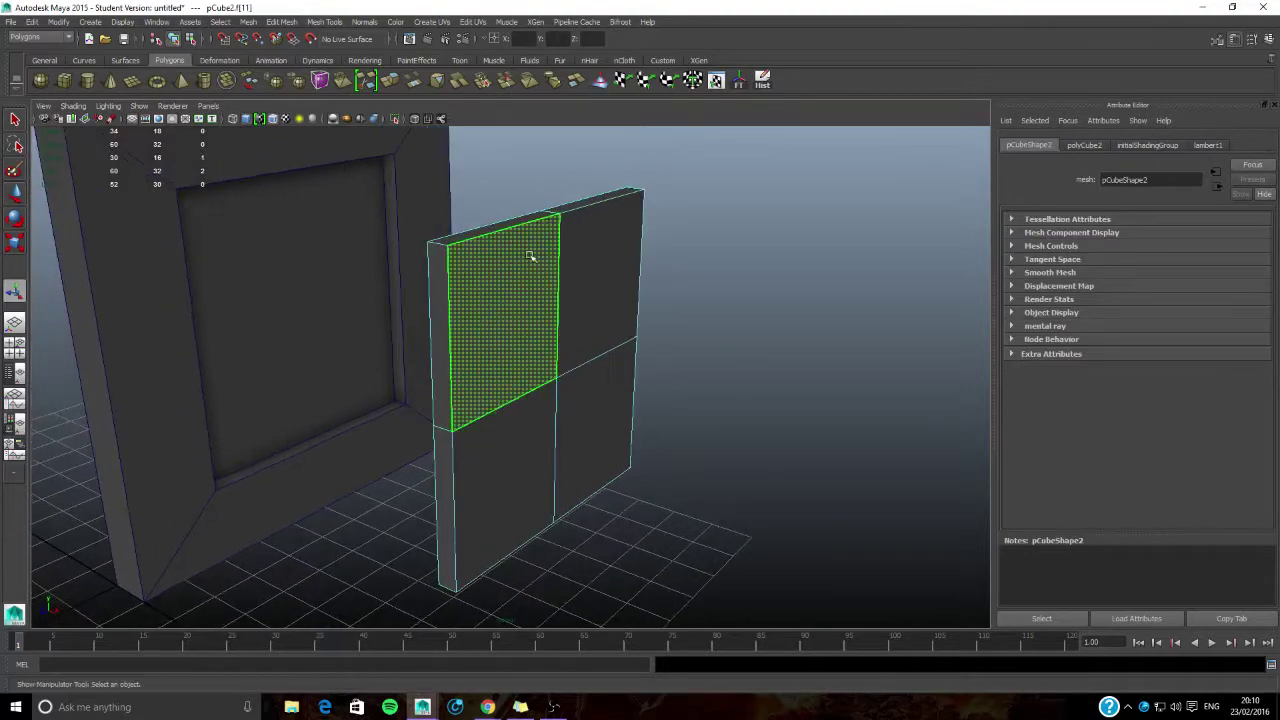
pyautogui.click(391, 82)
pyautogui.keyDown('alt'); pyautogui.moveTo(622, 249); pyautogui.dragTo(600, 256); pyautogui.keyUp('alt')
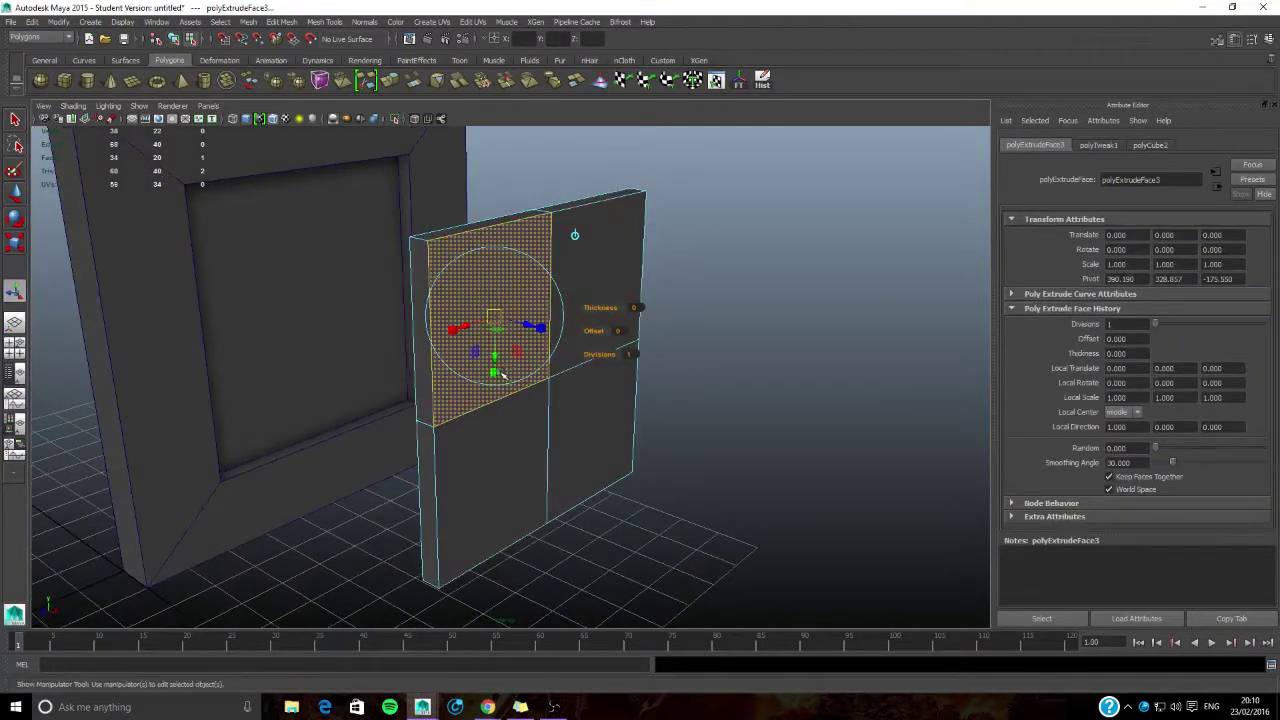
pyautogui.moveTo(494, 318); pyautogui.dragTo(486, 322)
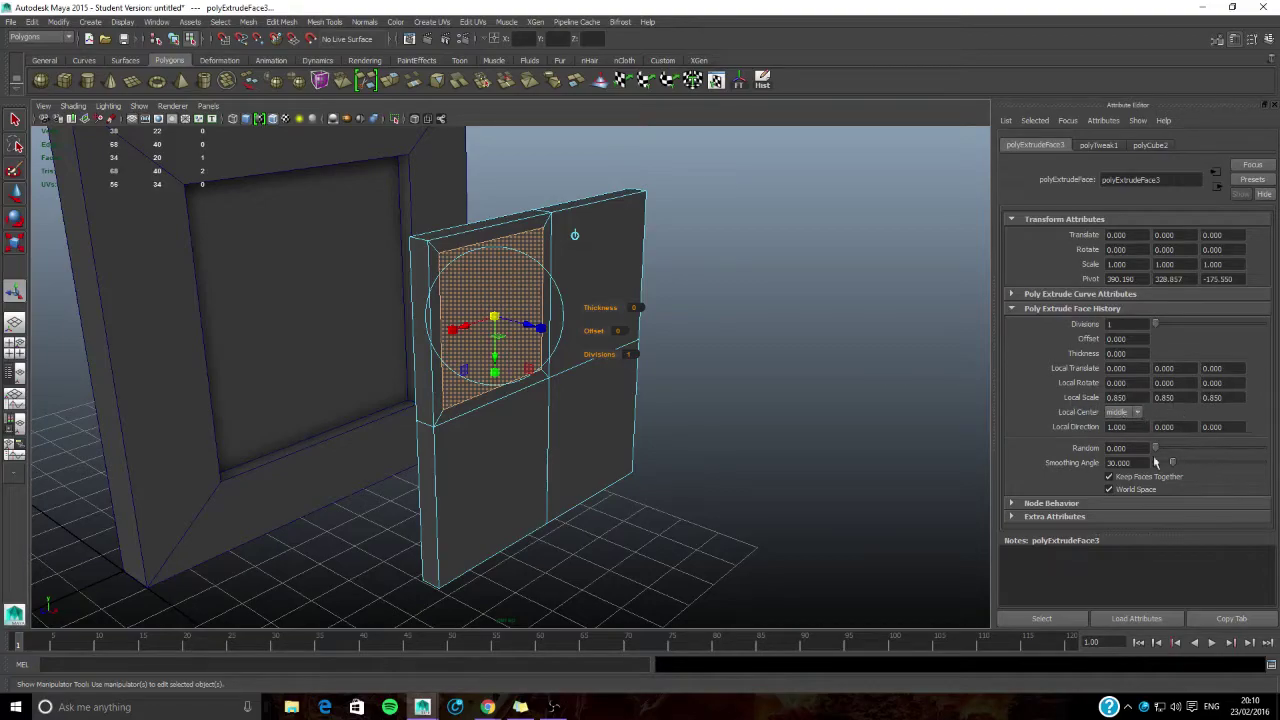
# Step: Extrude the panel's upper-right front face and set its local scale to 0.850 on all three axes
pyautogui.keyDown('alt'); pyautogui.moveTo(778, 374); pyautogui.dragTo(542, 346); pyautogui.keyUp('alt')
pyautogui.click(543, 274)
pyautogui.click(393, 87)
pyautogui.moveTo(543, 297); pyautogui.dragTo(528, 293)
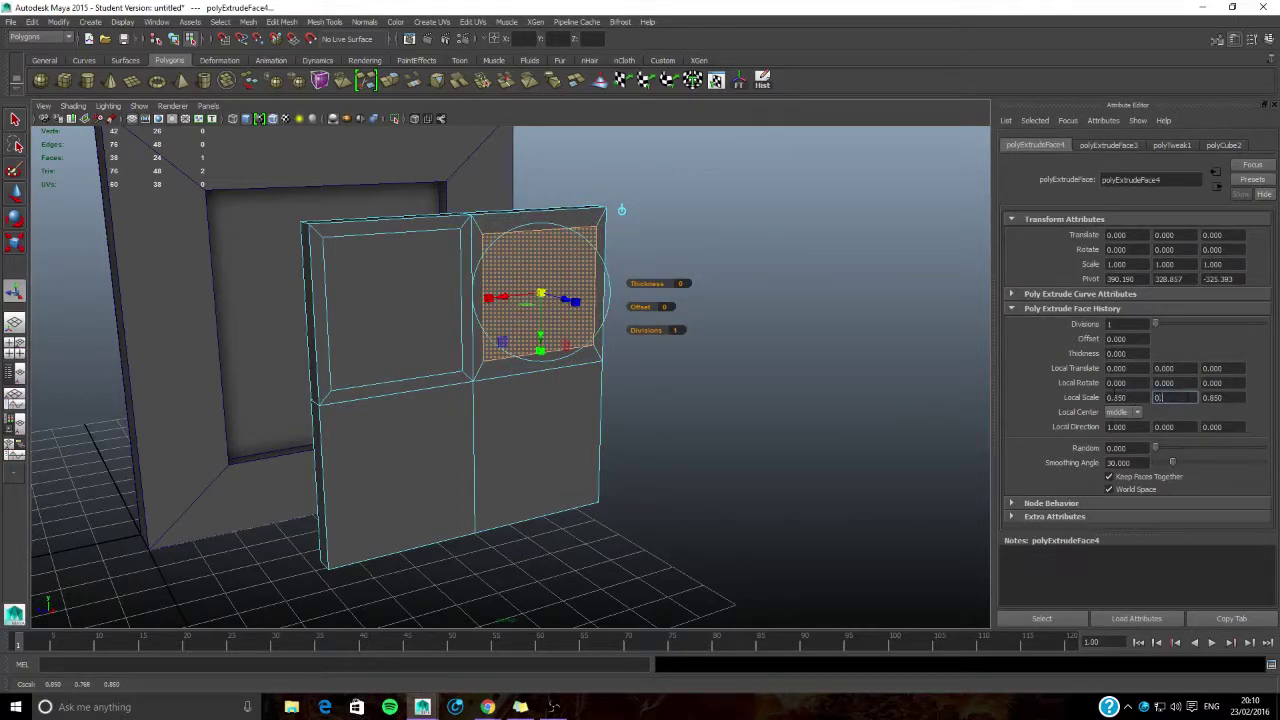
pyautogui.write('0.85')
pyautogui.press('Tab')
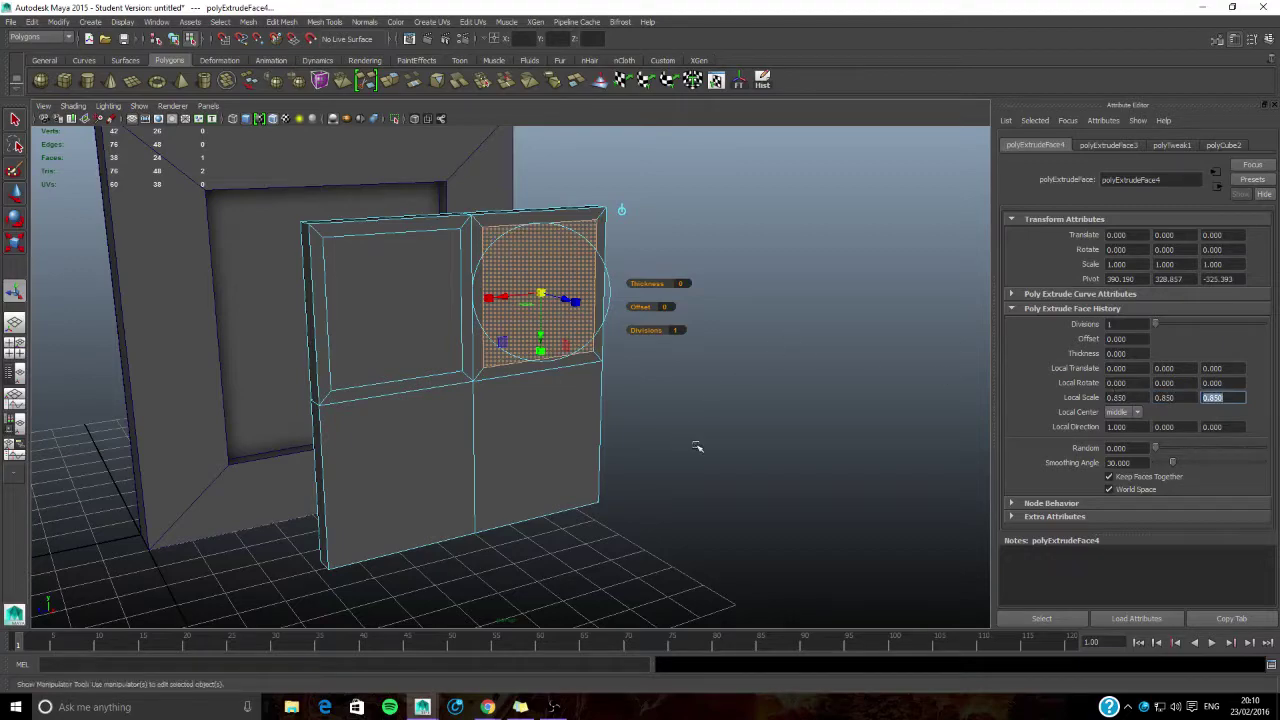
# Step: Extrude the panel's lower-left front face and set its local scale to 0.850
pyautogui.click(466, 425)
pyautogui.click(390, 82)
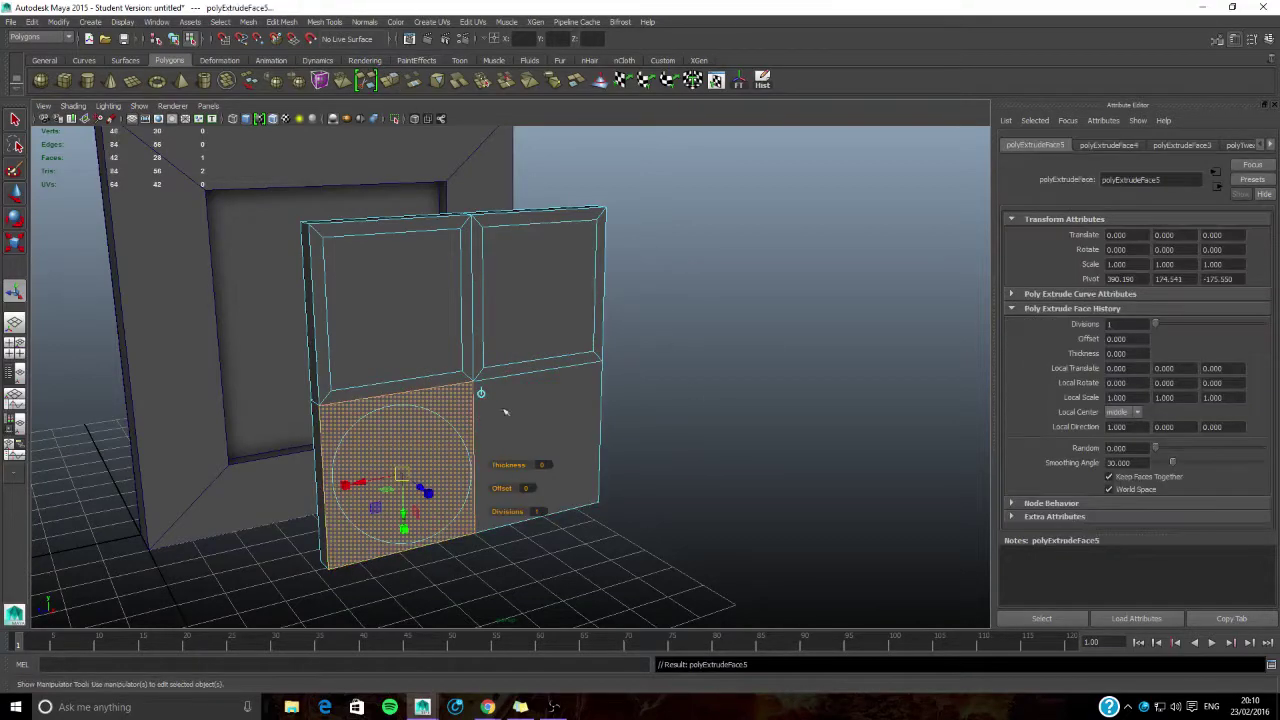
pyautogui.moveTo(412, 470); pyautogui.dragTo(390, 472)
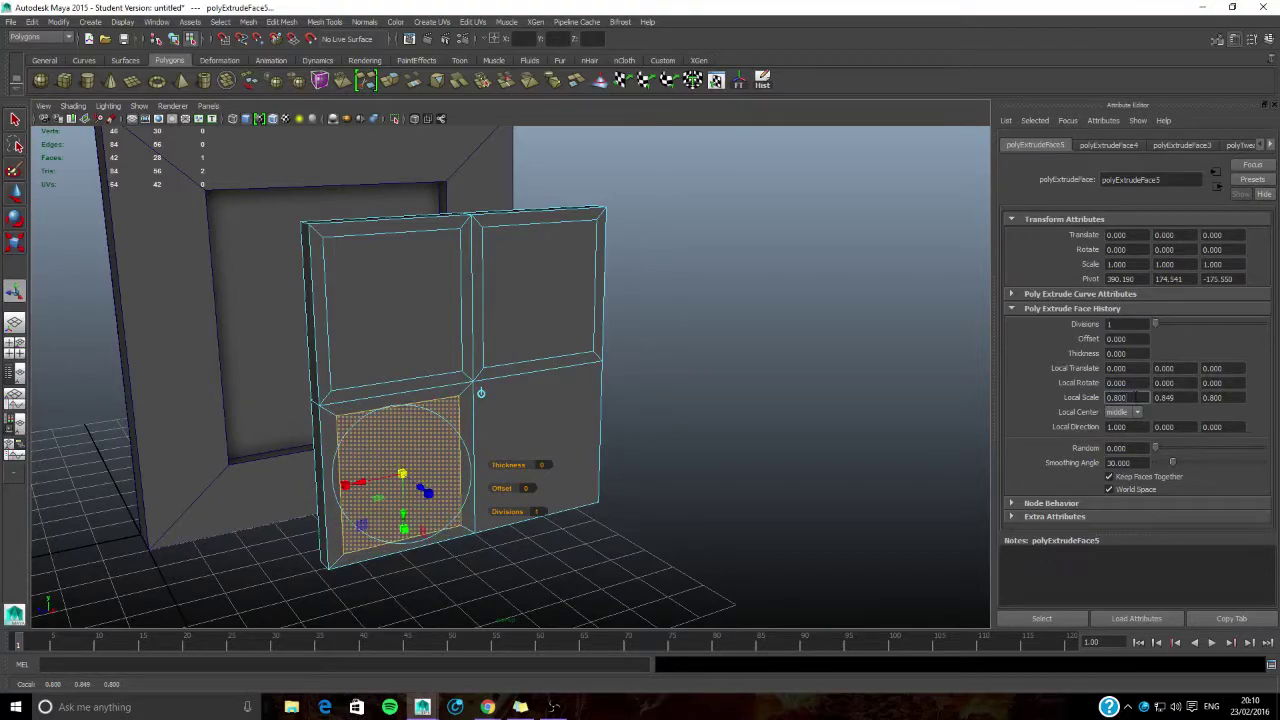
pyautogui.click(1133, 397)
pyautogui.write('0.85')
pyautogui.press('Tab')
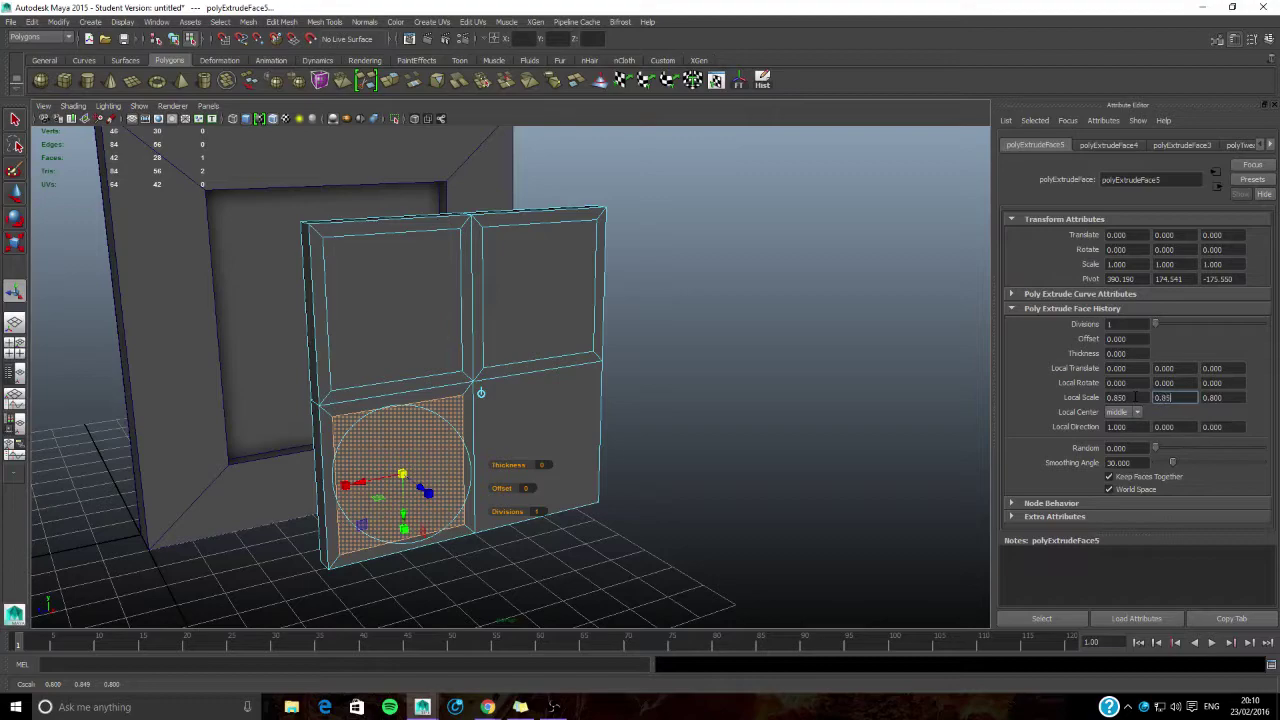
pyautogui.press('Tab')
# Step: Extrude the panel's lower-right front face, set its local scale to 0.850, and clear the selection
pyautogui.click(570, 421)
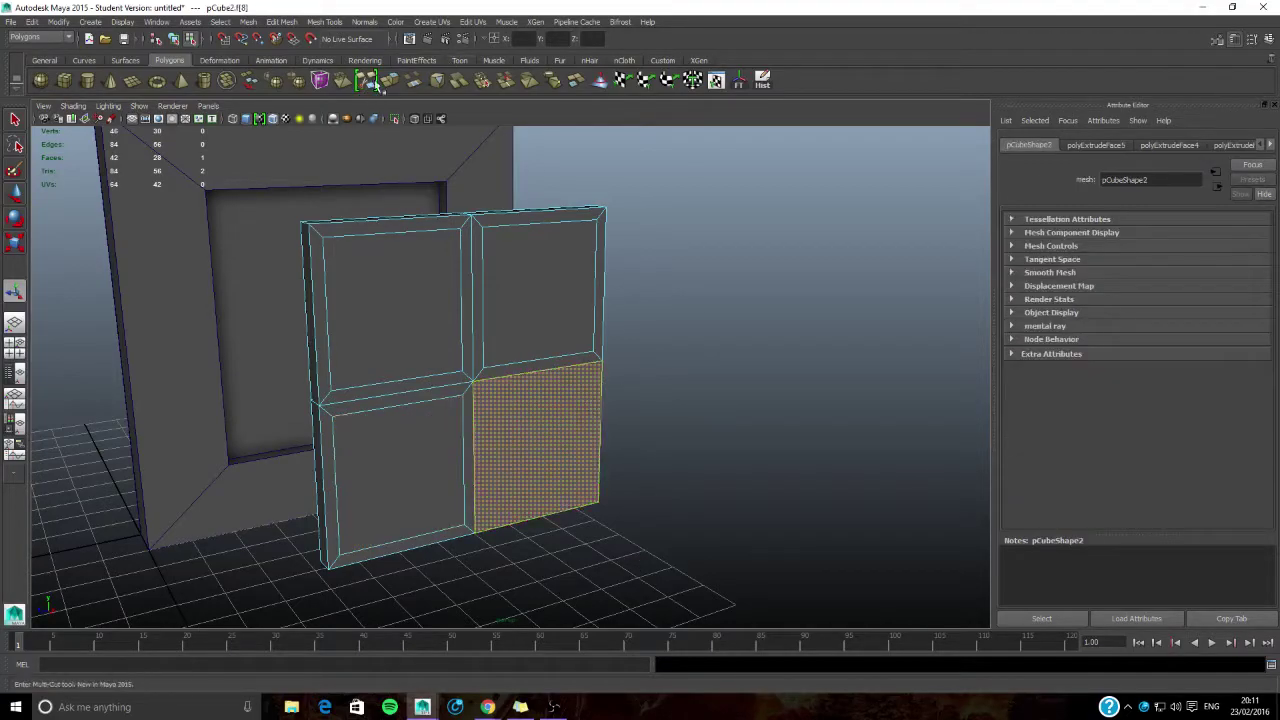
pyautogui.hotkey('ctrl', 'e')
pyautogui.click(539, 499)
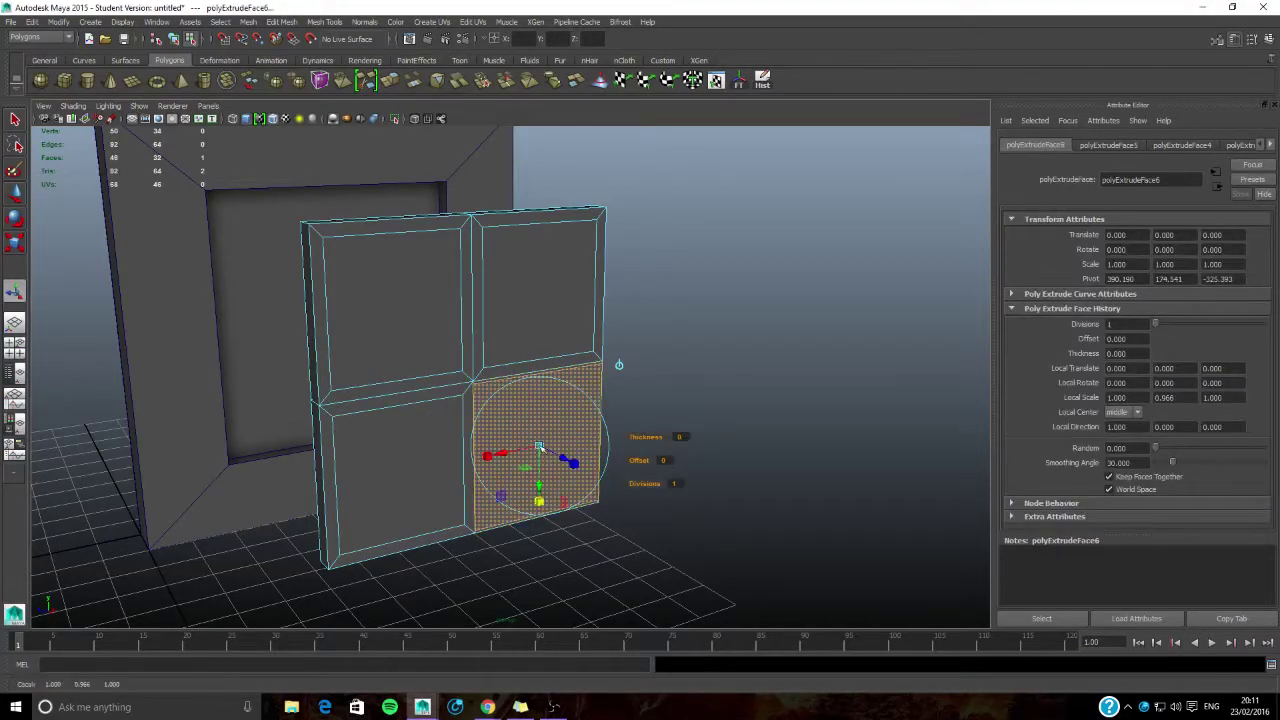
pyautogui.moveTo(541, 446); pyautogui.dragTo(505, 447)
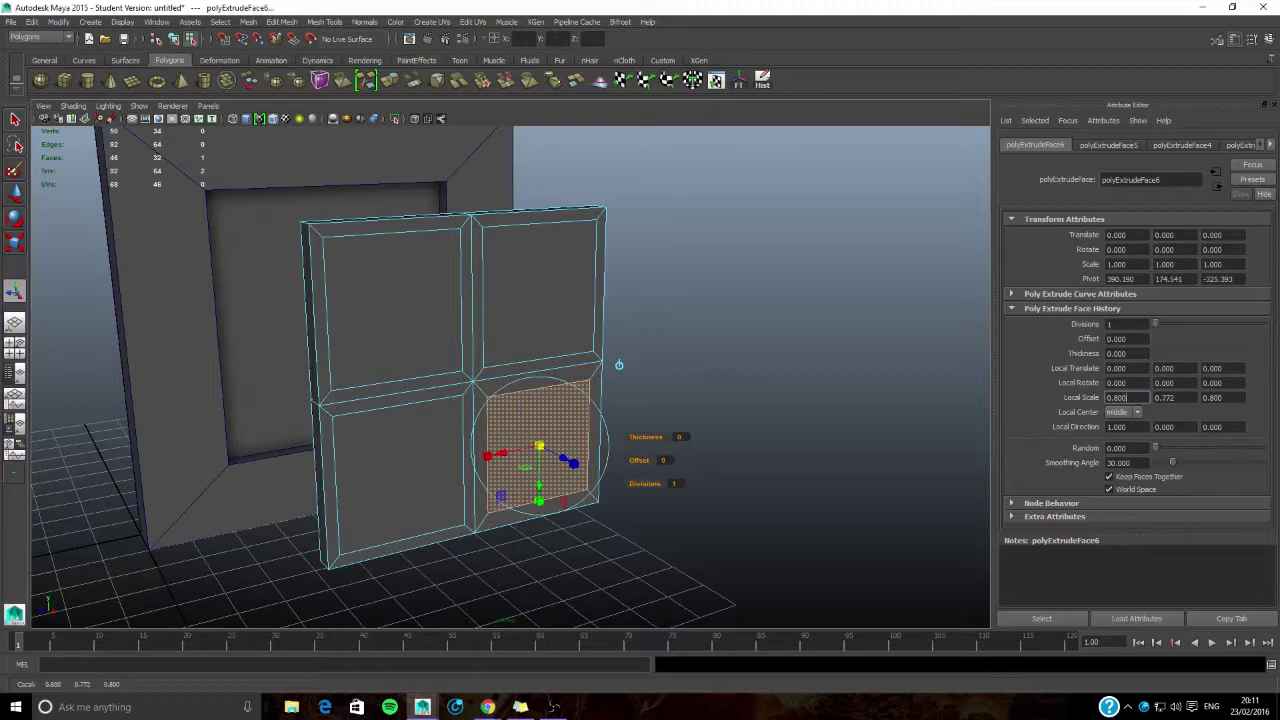
pyautogui.press('Tab')
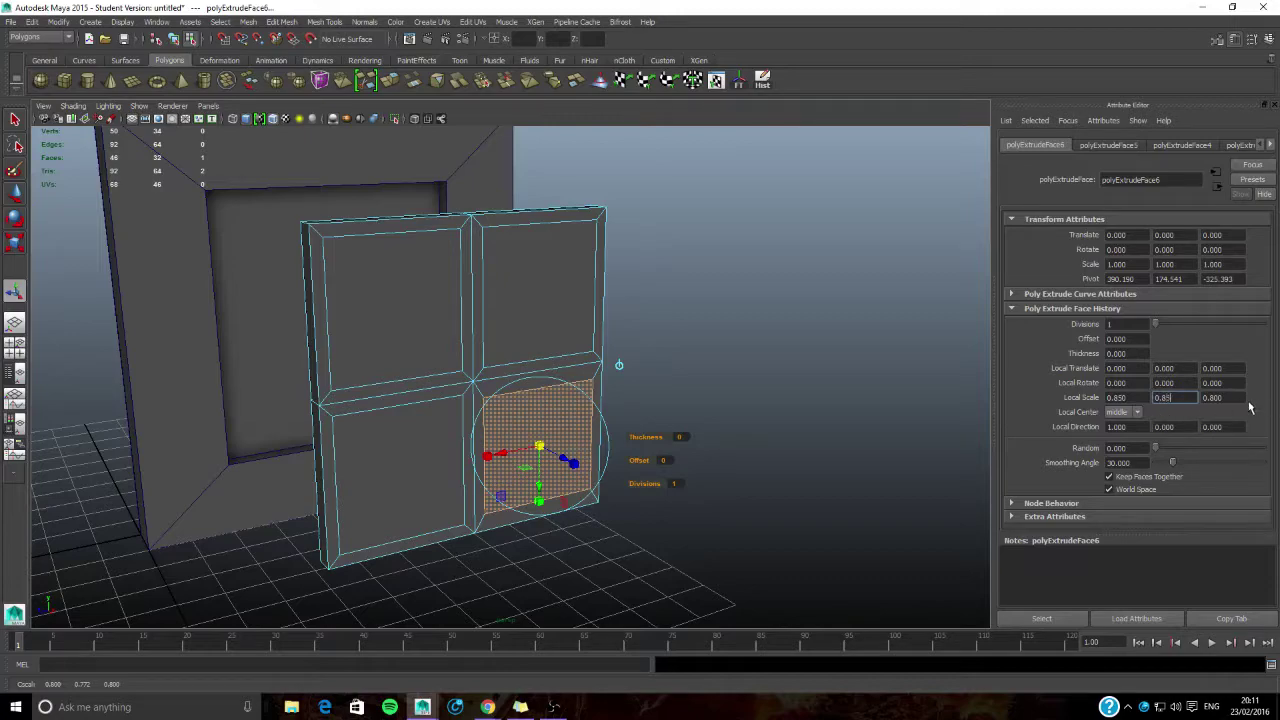
pyautogui.write('0.85')
pyautogui.press('Tab')
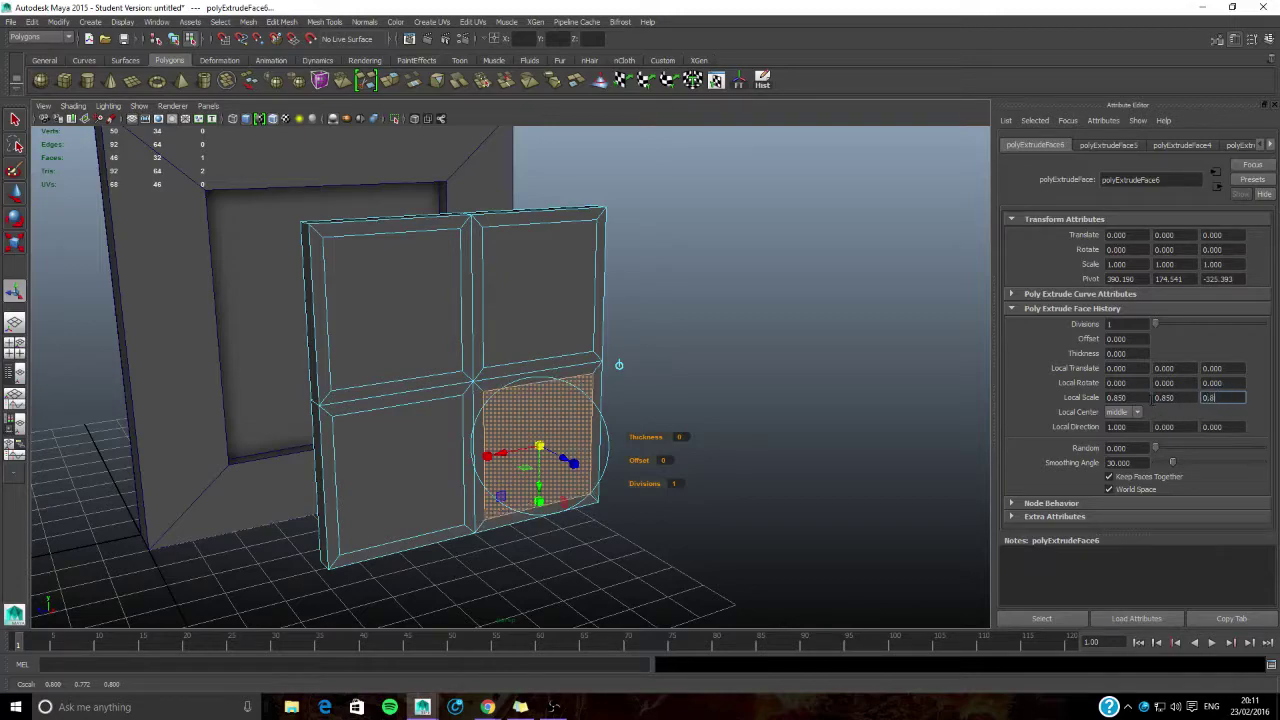
pyautogui.press('Return')
pyautogui.click(649, 397)
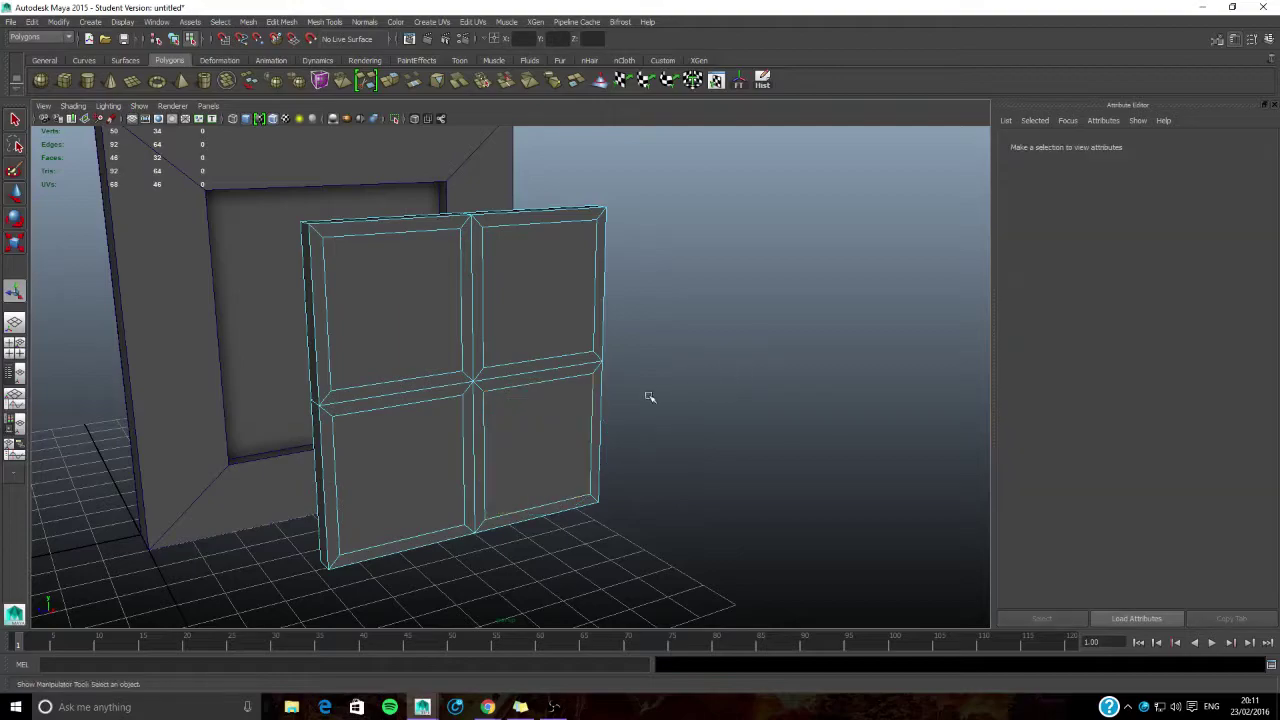
# Step: Select the four inset front faces, extrude them inward with a local Z translation of -10, and clear the selection
pyautogui.keyDown('alt'); pyautogui.moveTo(649, 397); pyautogui.dragTo(541, 395); pyautogui.keyUp('alt')
pyautogui.moveTo(546, 355); pyautogui.dragTo(548, 384, button='right')
pyautogui.click(557, 376)
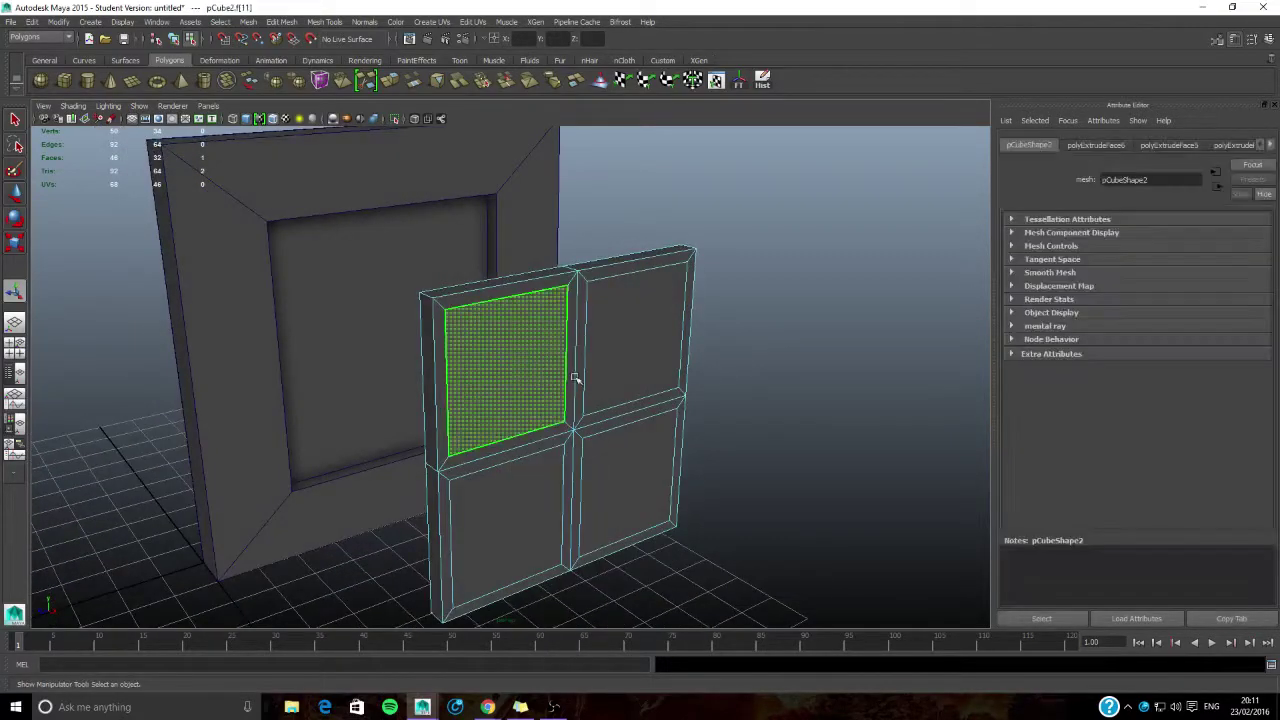
pyautogui.keyDown('shift'); pyautogui.click(624, 349); pyautogui.keyUp('shift')
pyautogui.keyDown('shift'); pyautogui.click(643, 493); pyautogui.keyUp('shift')
pyautogui.keyDown('shift'); pyautogui.click(532, 523); pyautogui.keyUp('shift')
pyautogui.keyDown('alt'); pyautogui.moveTo(578, 540); pyautogui.dragTo(494, 463, button='middle'); pyautogui.keyUp('alt')
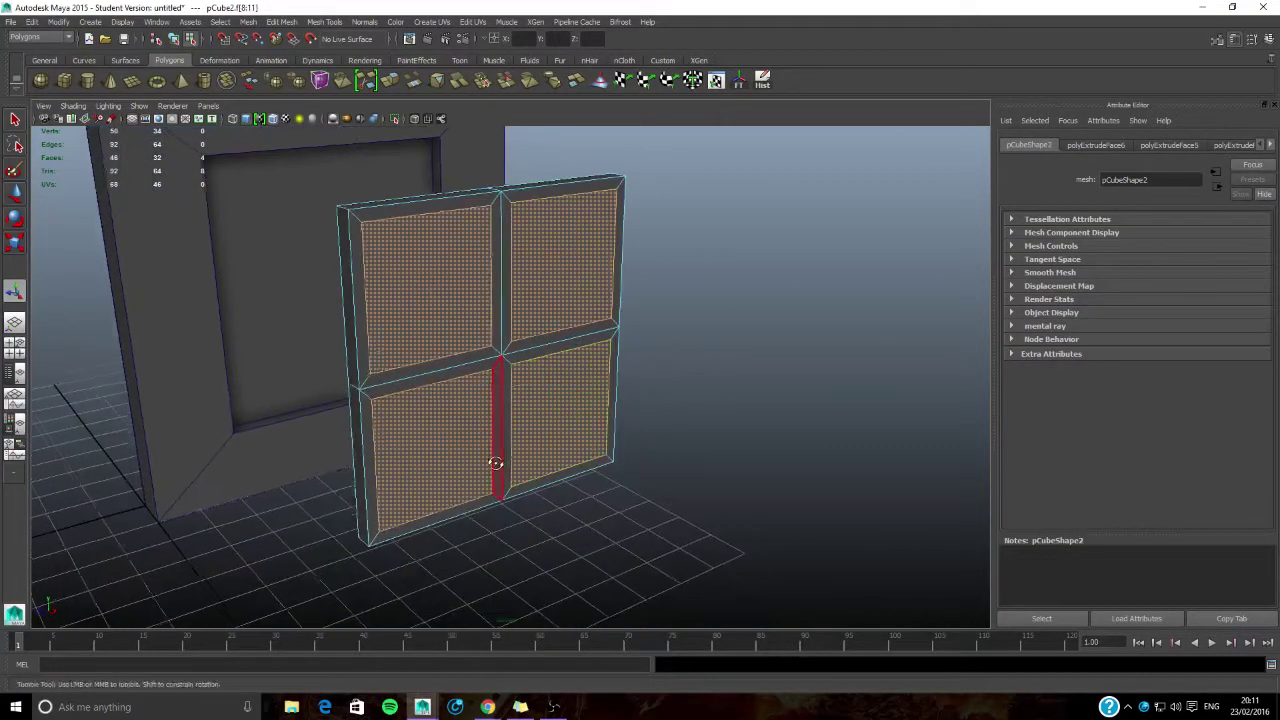
pyautogui.keyDown('alt'); pyautogui.moveTo(494, 463); pyautogui.dragTo(530, 460); pyautogui.keyUp('alt')
pyautogui.click(399, 91)
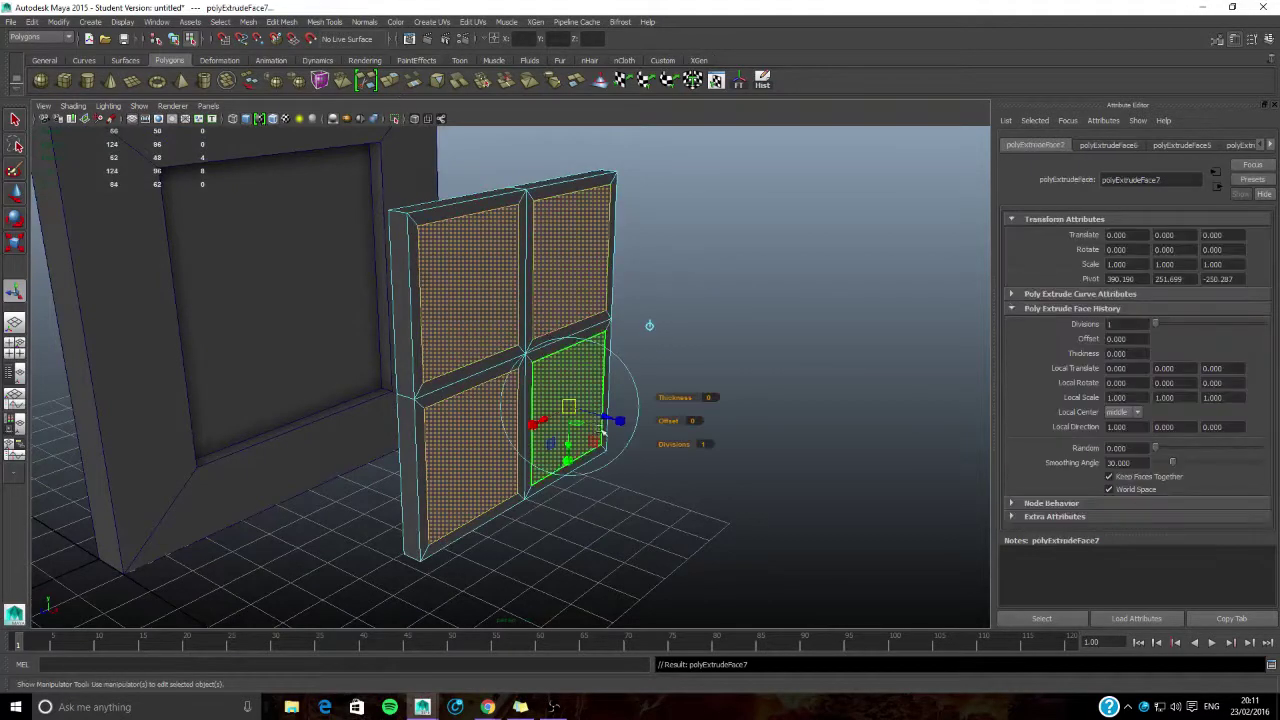
pyautogui.moveTo(609, 421); pyautogui.dragTo(420, 436)
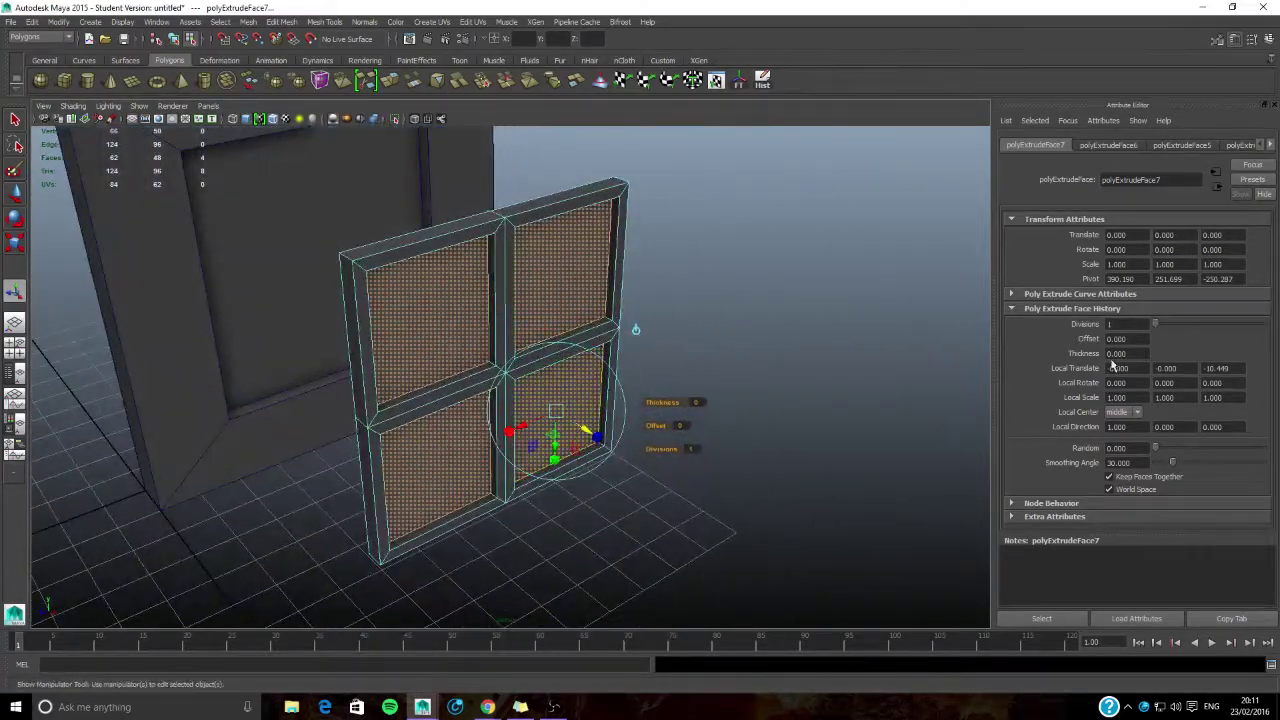
pyautogui.click(1214, 368)
pyautogui.write('-10')
pyautogui.press('Return')
pyautogui.click(830, 287)
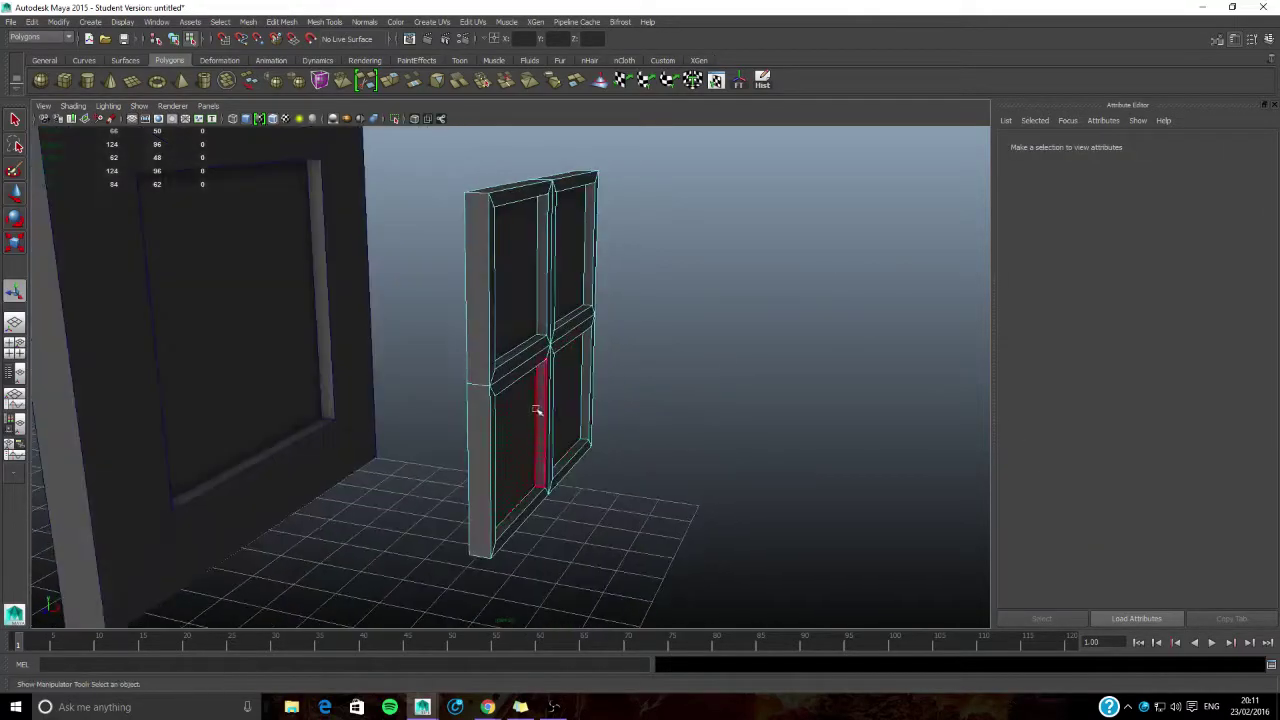
# Step: Return the panel to object mode and turn off the wireframe overlay on the shaded models
pyautogui.keyDown('alt'); pyautogui.moveTo(537, 410); pyautogui.dragTo(663, 320); pyautogui.keyUp('alt')
pyautogui.moveTo(673, 259); pyautogui.dragTo(668, 283, button='right')
pyautogui.keyDown('alt'); pyautogui.moveTo(662, 310); pyautogui.dragTo(551, 331); pyautogui.keyUp('alt')
pyautogui.click(552, 331)
pyautogui.keyDown('alt'); pyautogui.moveTo(832, 378); pyautogui.dragTo(645, 382); pyautogui.keyUp('alt')
pyautogui.moveTo(503, 352); pyautogui.dragTo(556, 336, button='right')
pyautogui.keyDown('alt'); pyautogui.moveTo(525, 425); pyautogui.dragTo(500, 414); pyautogui.keyUp('alt')
pyautogui.click(471, 417)
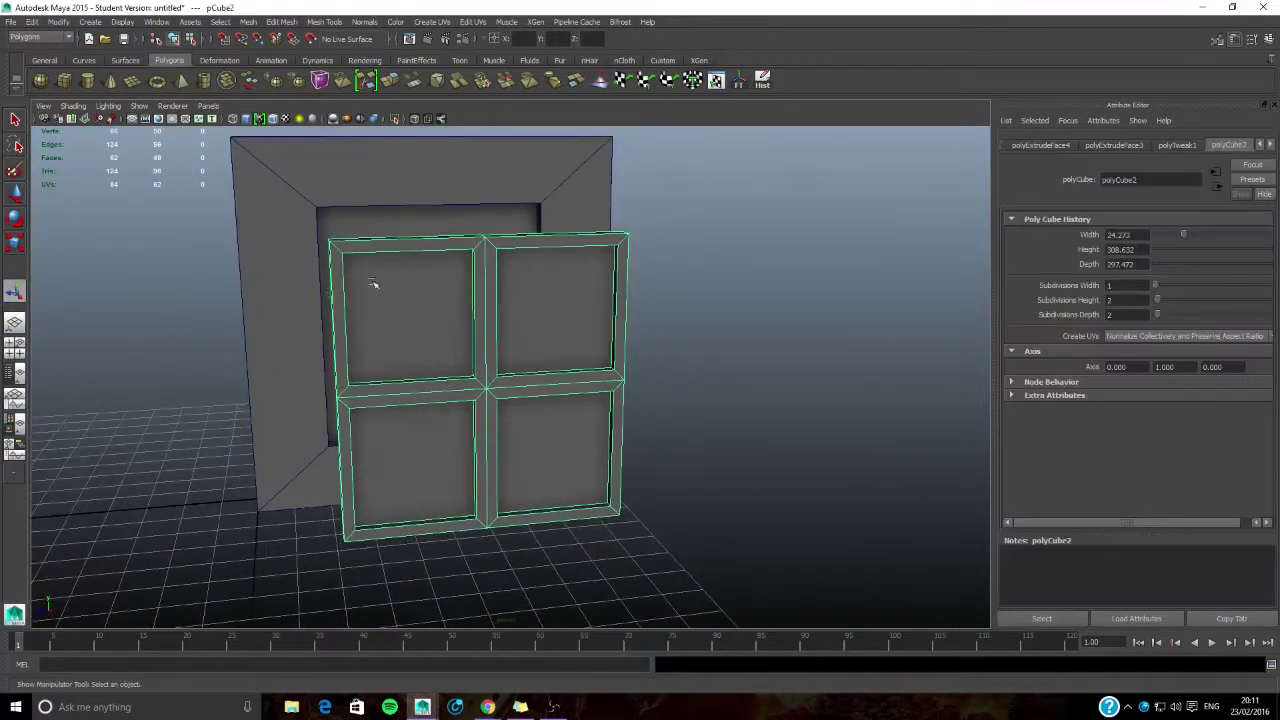
pyautogui.click(273, 119)
pyautogui.keyDown('alt'); pyautogui.moveTo(392, 383); pyautogui.dragTo(505, 400); pyautogui.keyUp('alt')
pyautogui.click(652, 442)
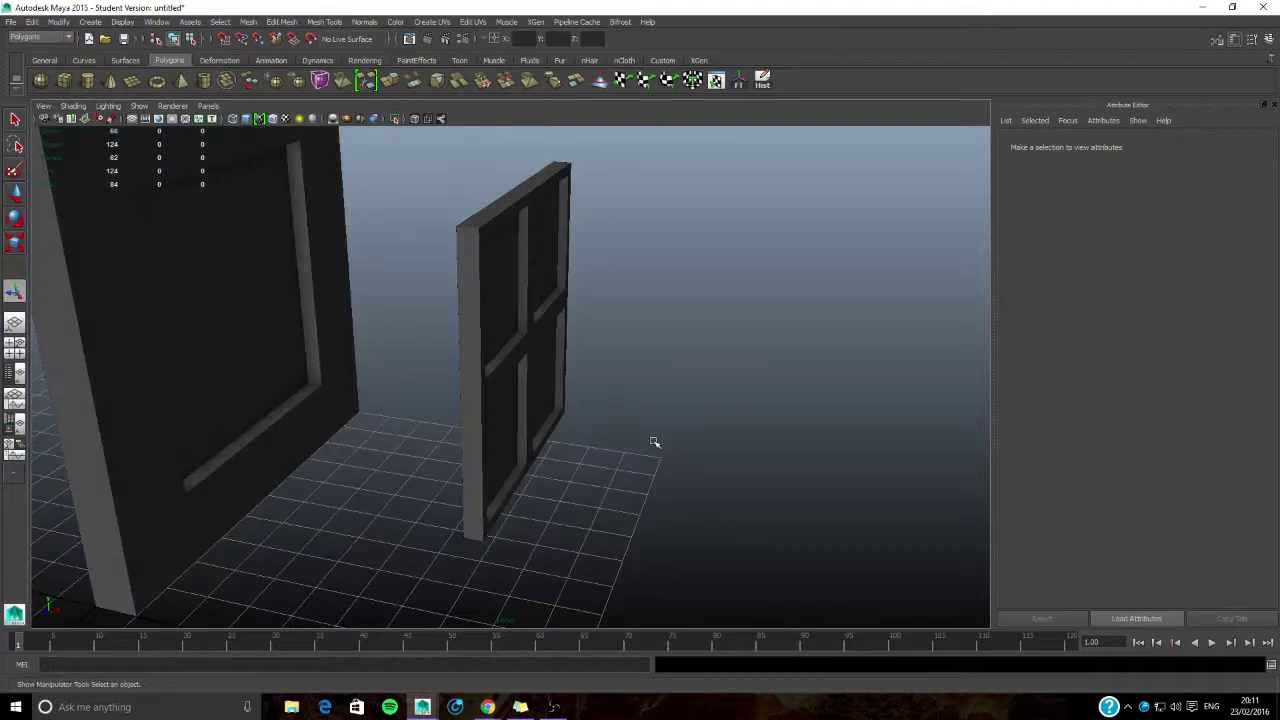
pyautogui.moveTo(649, 442)
pyautogui.keyDown('alt'); pyautogui.mouseDown()
pyautogui.moveTo(474, 423)
pyautogui.moveTo(630, 430)
pyautogui.moveTo(571, 447)
pyautogui.mouseUp(); pyautogui.keyUp('alt')
# Step: Switch the panel to edge mode and select the front rim edges around all four recesses
pyautogui.click(477, 263)
pyautogui.scroll(3, 477, 263)
pyautogui.keyDown('alt'); pyautogui.moveTo(484, 288); pyautogui.dragTo(514, 357, button='middle'); pyautogui.keyUp('alt')
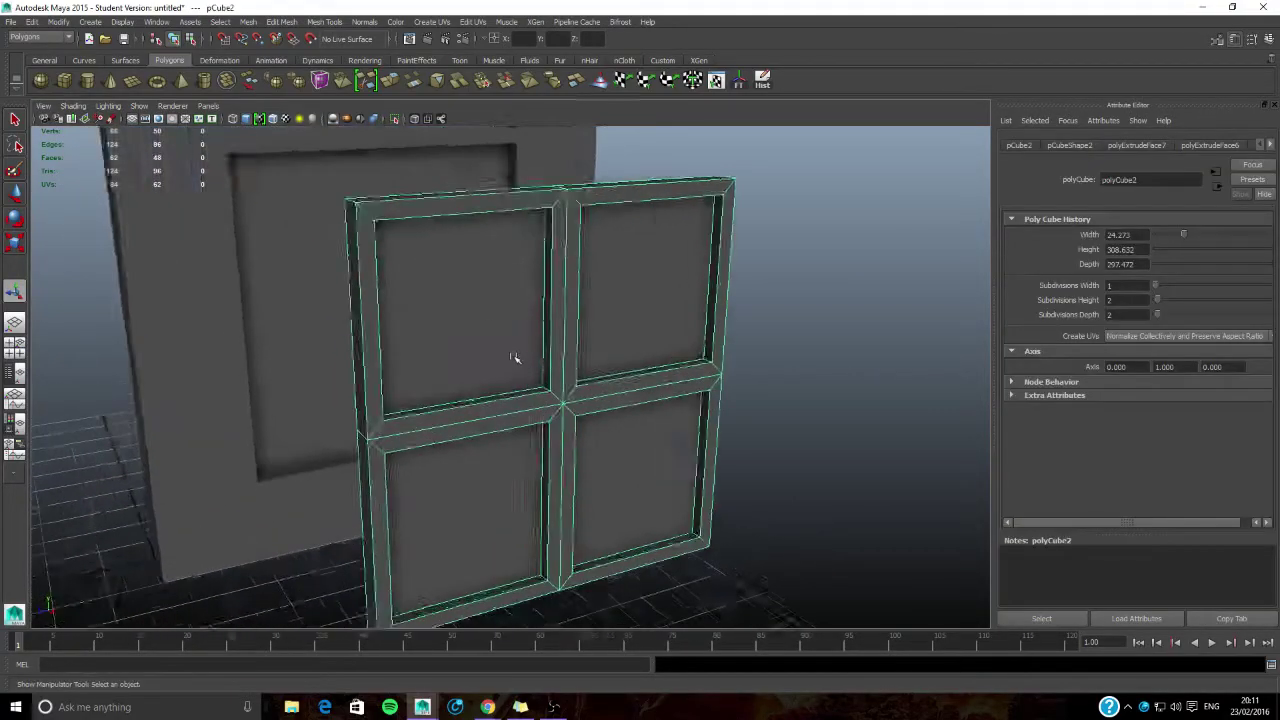
pyautogui.scroll(3, 514, 357)
pyautogui.keyDown('alt'); pyautogui.moveTo(574, 382); pyautogui.dragTo(536, 388); pyautogui.keyUp('alt')
pyautogui.moveTo(553, 306); pyautogui.dragTo(557, 293, button='right')
pyautogui.keyDown('alt'); pyautogui.moveTo(557, 293); pyautogui.dragTo(568, 306); pyautogui.keyUp('alt')
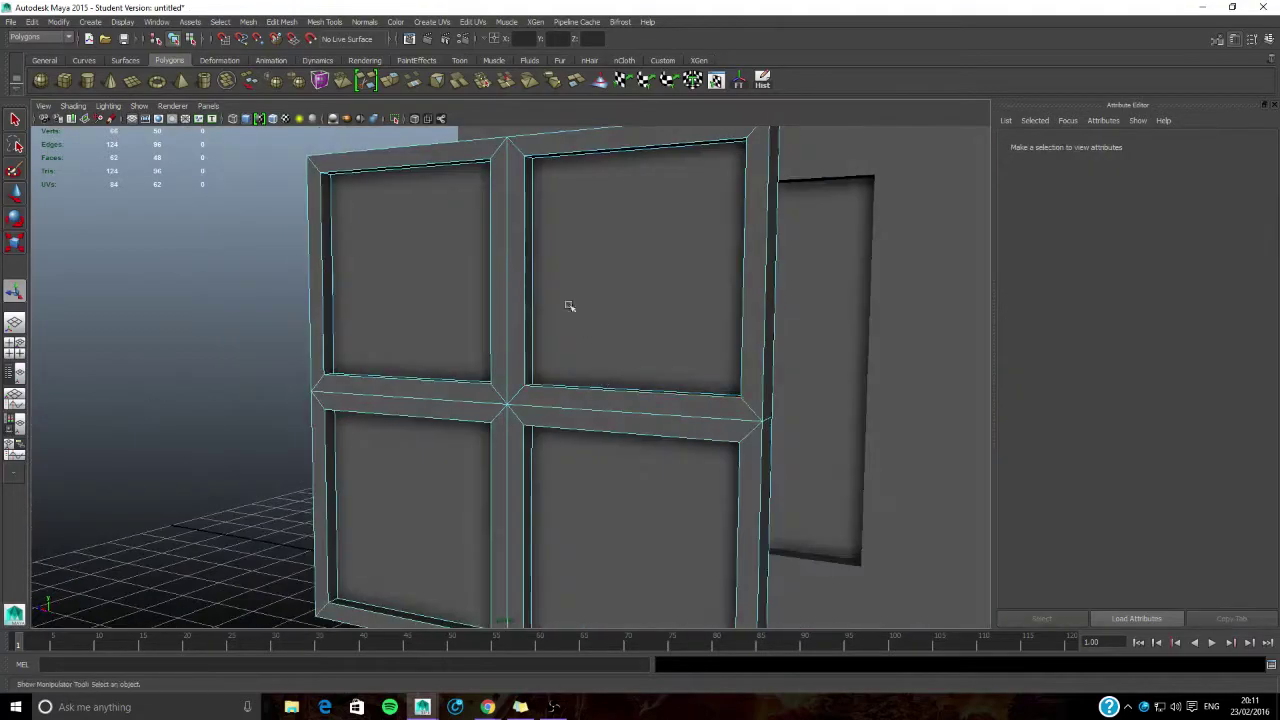
pyautogui.doubleClick(522, 249)
pyautogui.keyDown('alt'); pyautogui.moveTo(552, 388); pyautogui.dragTo(549, 403); pyautogui.keyUp('alt')
pyautogui.keyDown('alt'); pyautogui.moveTo(549, 403); pyautogui.dragTo(520, 310, button='middle'); pyautogui.keyUp('alt')
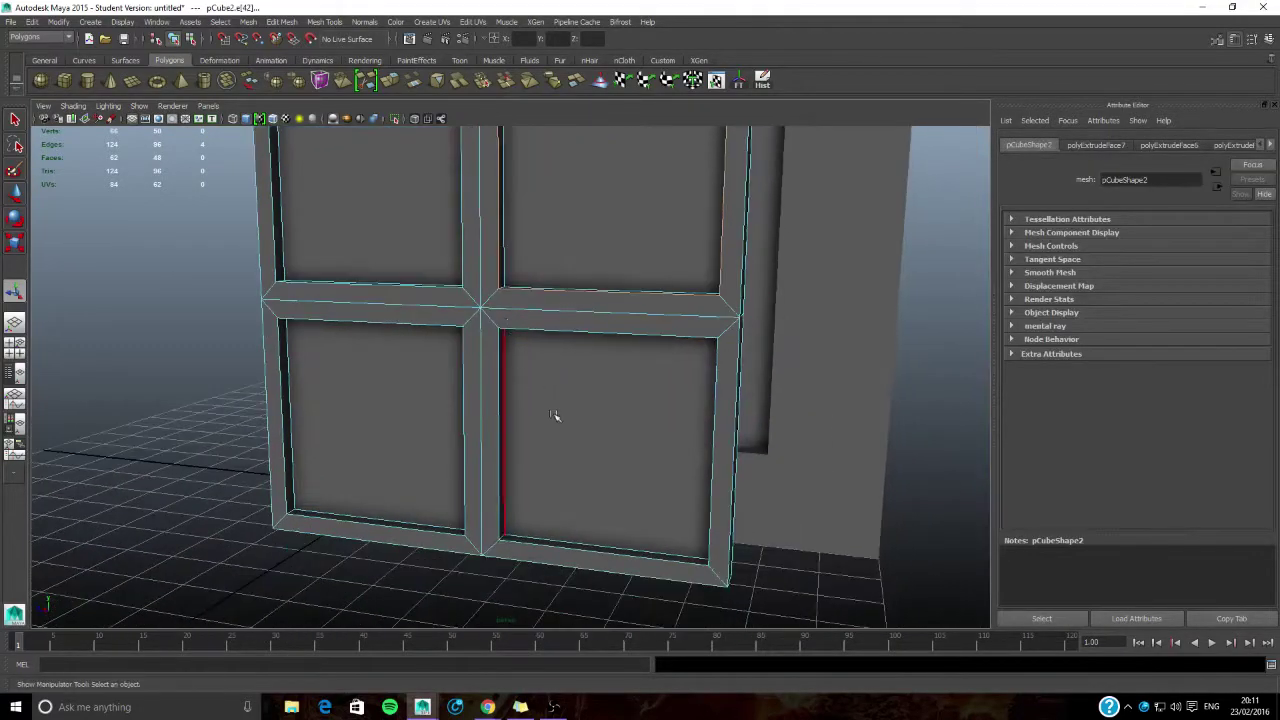
pyautogui.keyDown('alt'); pyautogui.moveTo(557, 417); pyautogui.dragTo(457, 212); pyautogui.keyUp('alt')
pyautogui.keyDown('alt'); pyautogui.moveTo(427, 340); pyautogui.dragTo(487, 366); pyautogui.keyUp('alt')
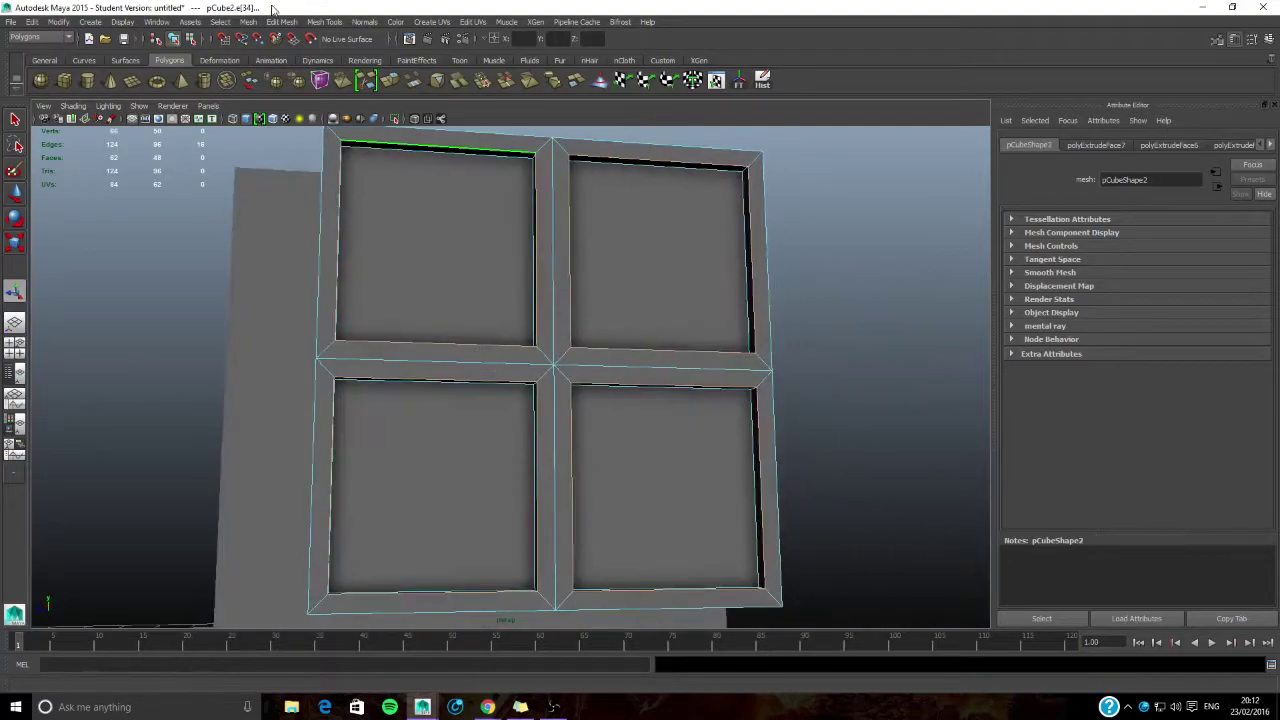
# Step: Bevel the selected rim edges with a fractional width of 0.2 and 1 segment, and close the bevel options
pyautogui.click(248, 22)
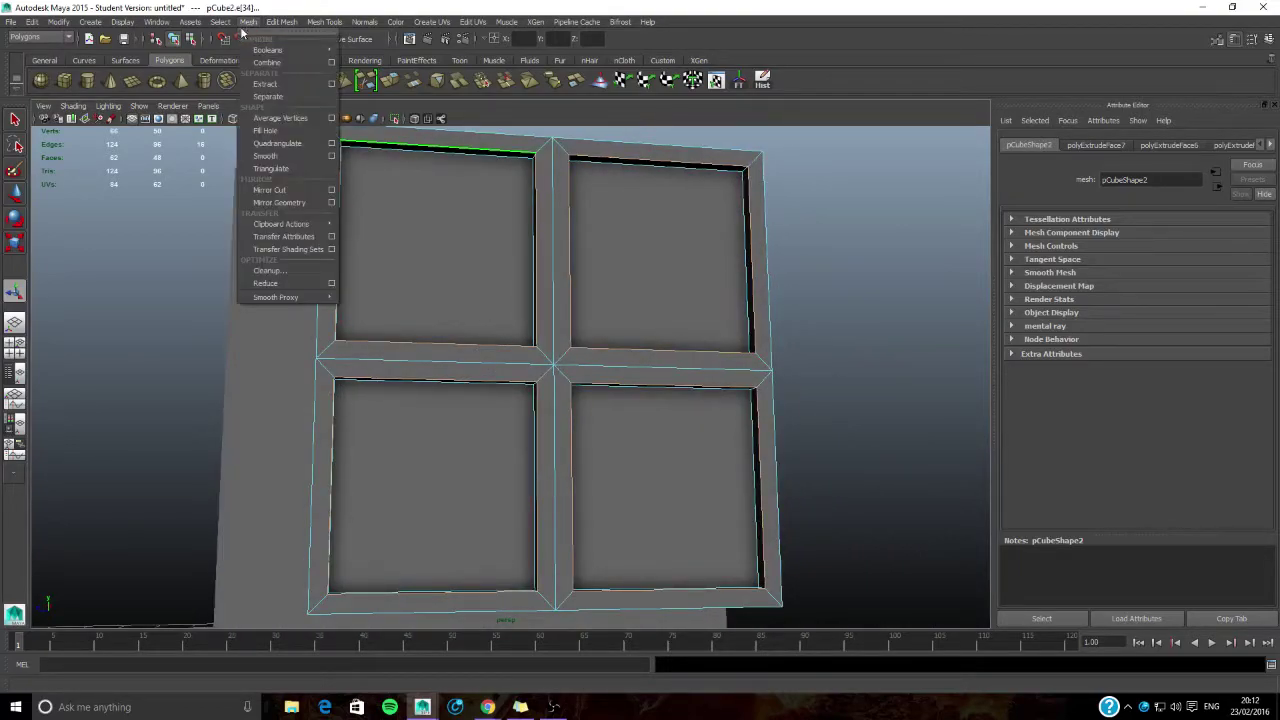
pyautogui.click(245, 24)
pyautogui.click(276, 25)
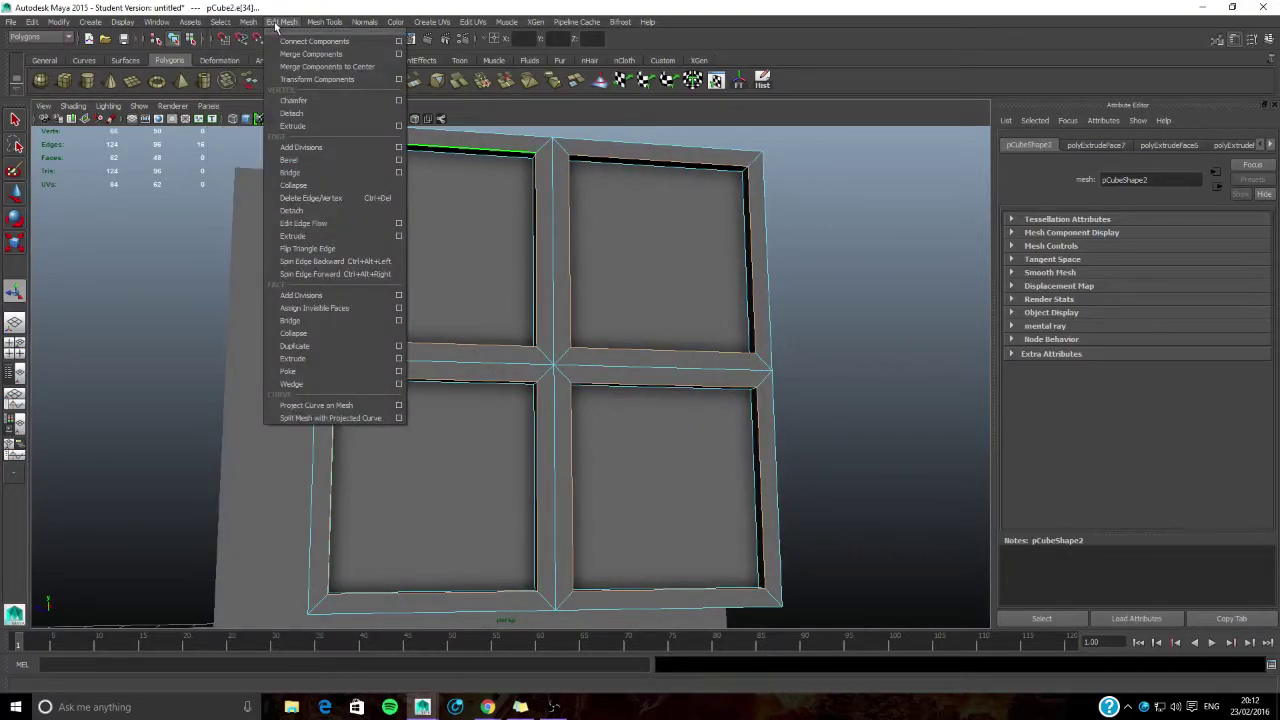
pyautogui.click(399, 161)
pyautogui.moveTo(725, 138); pyautogui.dragTo(1040, 100)
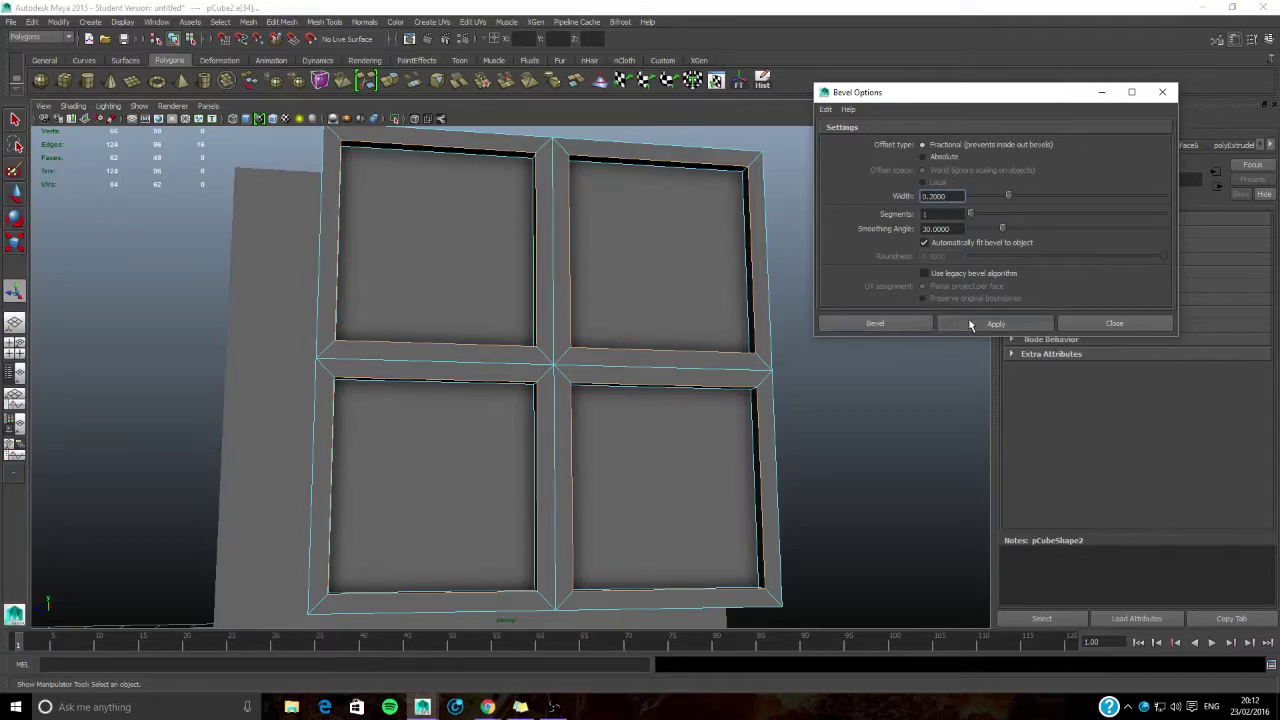
pyautogui.click(969, 324)
pyautogui.moveTo(603, 361)
pyautogui.keyDown('alt'); pyautogui.mouseDown()
pyautogui.moveTo(654, 360)
pyautogui.moveTo(623, 391)
pyautogui.moveTo(429, 371)
pyautogui.moveTo(537, 366)
pyautogui.moveTo(597, 414)
pyautogui.moveTo(626, 389)
pyautogui.moveTo(510, 385)
pyautogui.moveTo(577, 409)
pyautogui.moveTo(645, 408)
pyautogui.moveTo(586, 391)
pyautogui.moveTo(546, 397)
pyautogui.moveTo(591, 374)
pyautogui.moveTo(509, 373)
pyautogui.moveTo(589, 363)
pyautogui.moveTo(603, 377)
pyautogui.mouseUp(); pyautogui.keyUp('alt')
pyautogui.click(1082, 328)
pyautogui.click(1115, 323)
# Step: Move the beveled panel into the wall's recessed opening and deselect it to check the fit
pyautogui.click(534, 406)
pyautogui.click(700, 388)
pyautogui.click(551, 370)
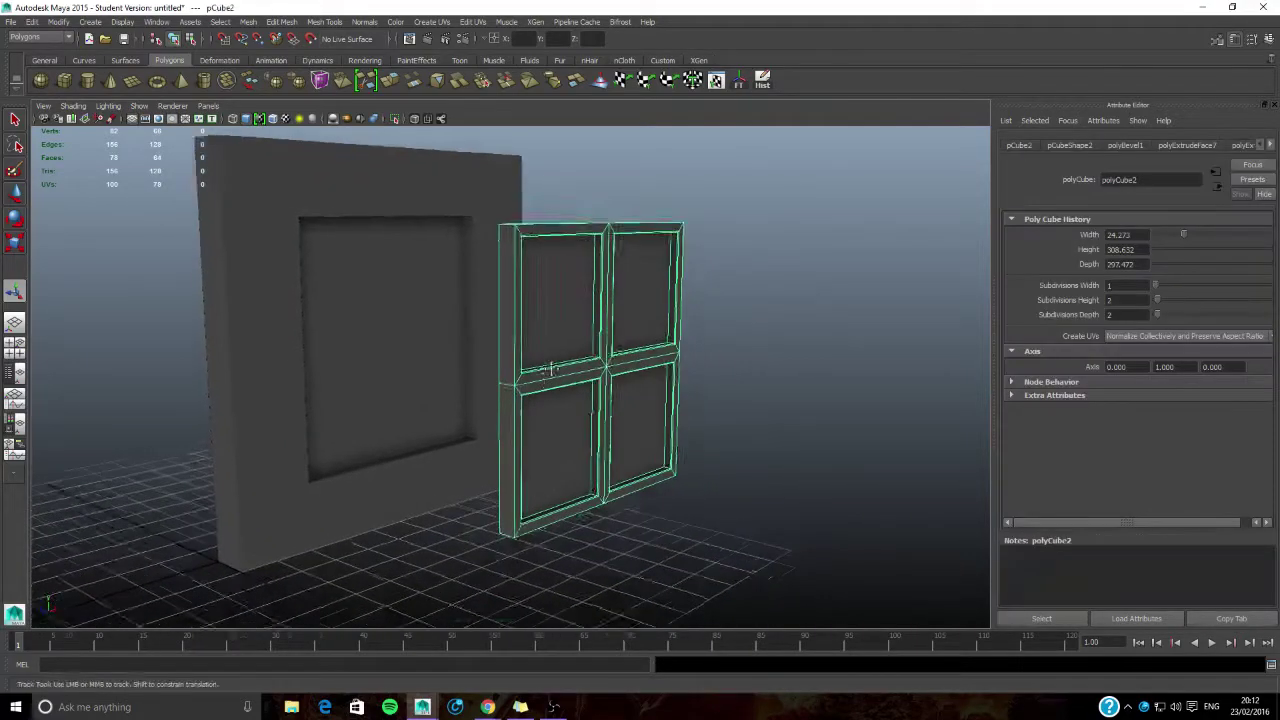
pyautogui.keyDown('alt'); pyautogui.moveTo(551, 370); pyautogui.dragTo(568, 350, button='middle'); pyautogui.keyUp('alt')
pyautogui.press('w')
pyautogui.keyDown('alt'); pyautogui.moveTo(603, 380); pyautogui.dragTo(657, 390); pyautogui.keyUp('alt')
pyautogui.moveTo(641, 341); pyautogui.dragTo(388, 311)
pyautogui.click(625, 385)
pyautogui.moveTo(630, 387)
pyautogui.keyDown('alt'); pyautogui.mouseDown()
pyautogui.moveTo(531, 363)
pyautogui.moveTo(608, 385)
pyautogui.mouseUp(); pyautogui.keyUp('alt')
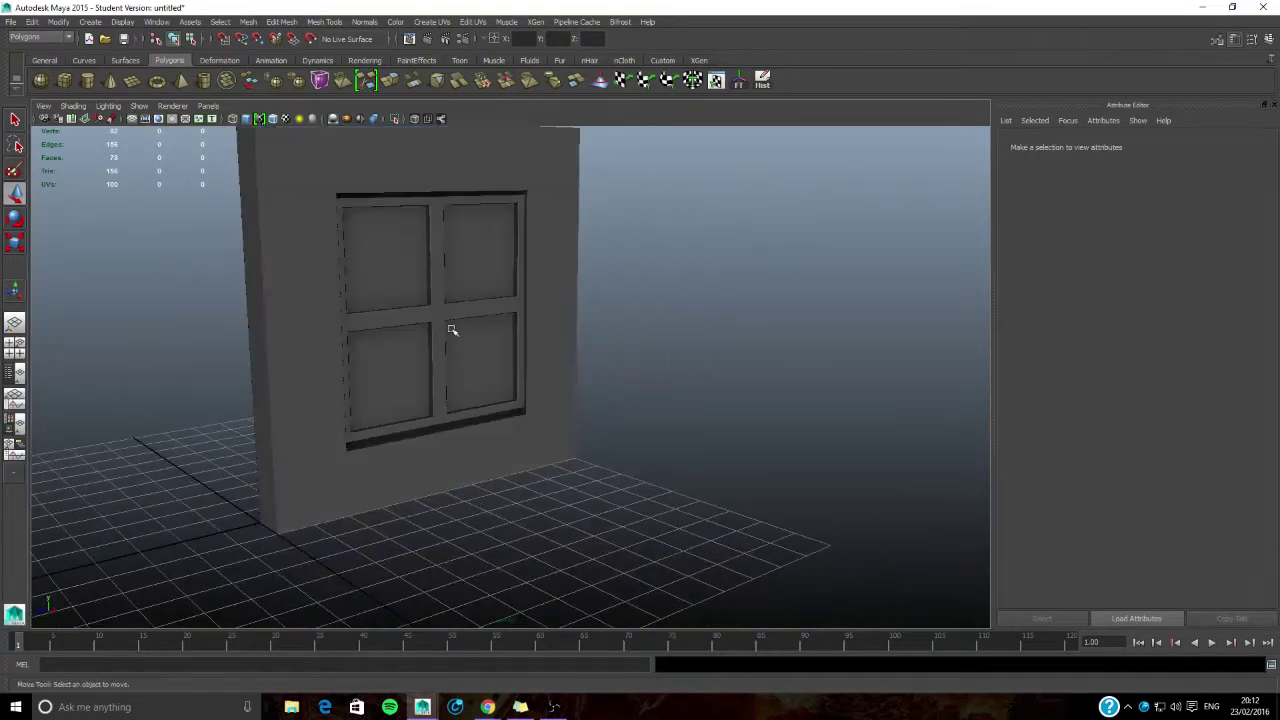
# Step: Move the panel back out of the opening, well clear of the wall, and deselect it
pyautogui.click(451, 330)
pyautogui.keyDown('alt'); pyautogui.moveTo(451, 330); pyautogui.dragTo(391, 305); pyautogui.keyUp('alt')
pyautogui.keyDown('alt'); pyautogui.moveTo(624, 391); pyautogui.dragTo(610, 360); pyautogui.keyUp('alt')
pyautogui.keyDown('alt'); pyautogui.moveTo(492, 399); pyautogui.dragTo(566, 409); pyautogui.keyUp('alt')
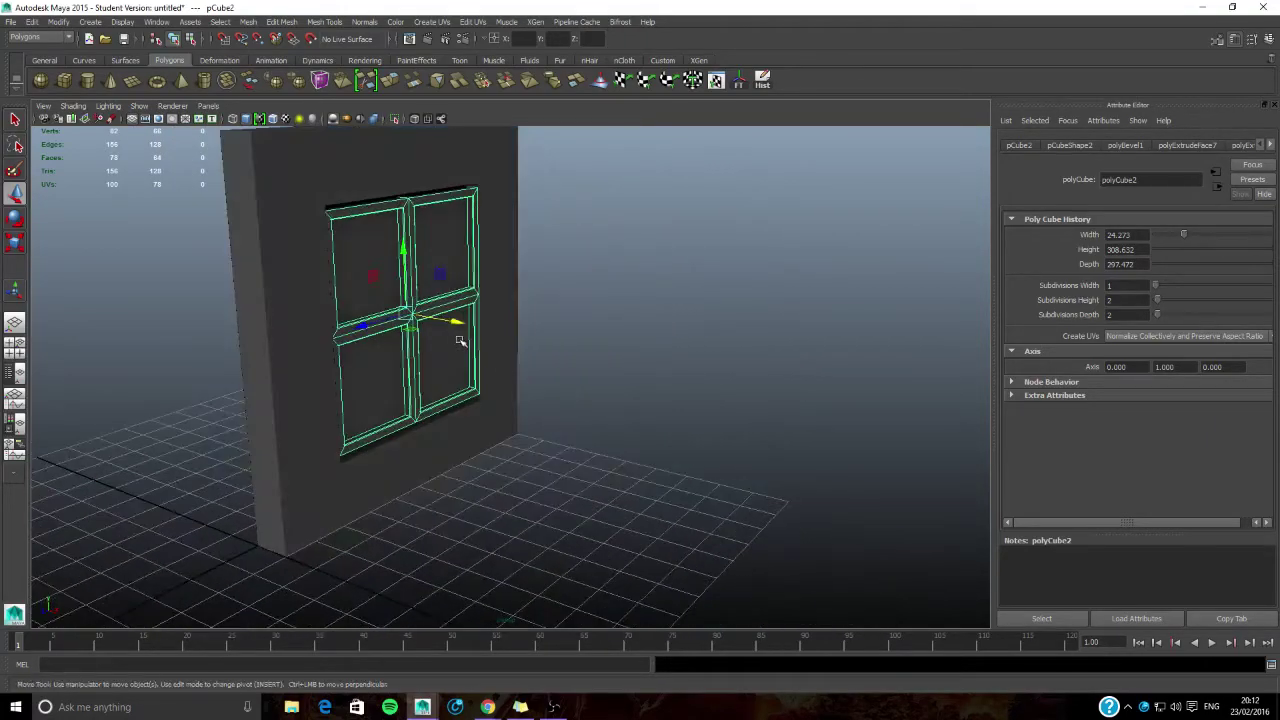
pyautogui.moveTo(457, 325); pyautogui.dragTo(652, 392)
pyautogui.keyDown('alt'); pyautogui.moveTo(573, 385); pyautogui.dragTo(952, 362); pyautogui.keyUp('alt')
pyautogui.keyDown('alt'); pyautogui.moveTo(625, 415); pyautogui.dragTo(695, 420); pyautogui.keyUp('alt')
pyautogui.click(709, 351)
pyautogui.keyDown('alt'); pyautogui.moveTo(690, 355); pyautogui.dragTo(682, 380); pyautogui.keyUp('alt')
pyautogui.keyDown('alt'); pyautogui.moveTo(558, 379); pyautogui.dragTo(536, 330); pyautogui.keyUp('alt')
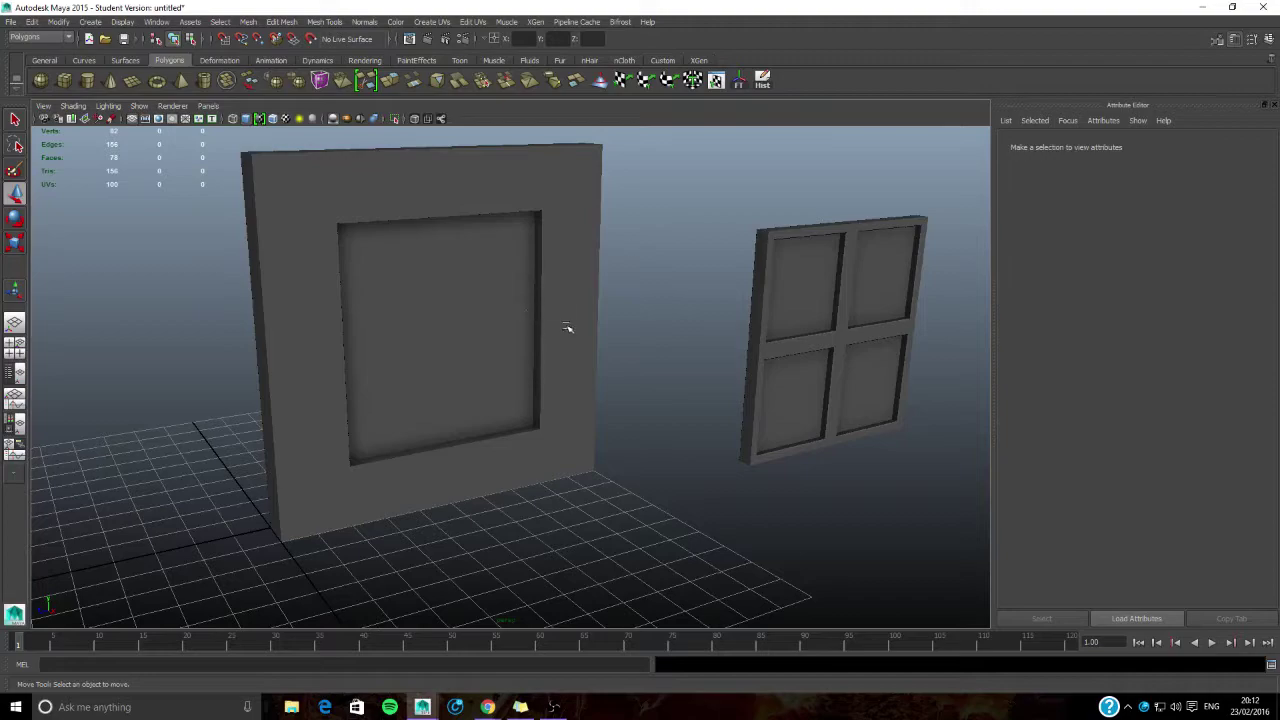
pyautogui.click(566, 327)
pyautogui.click(850, 331)
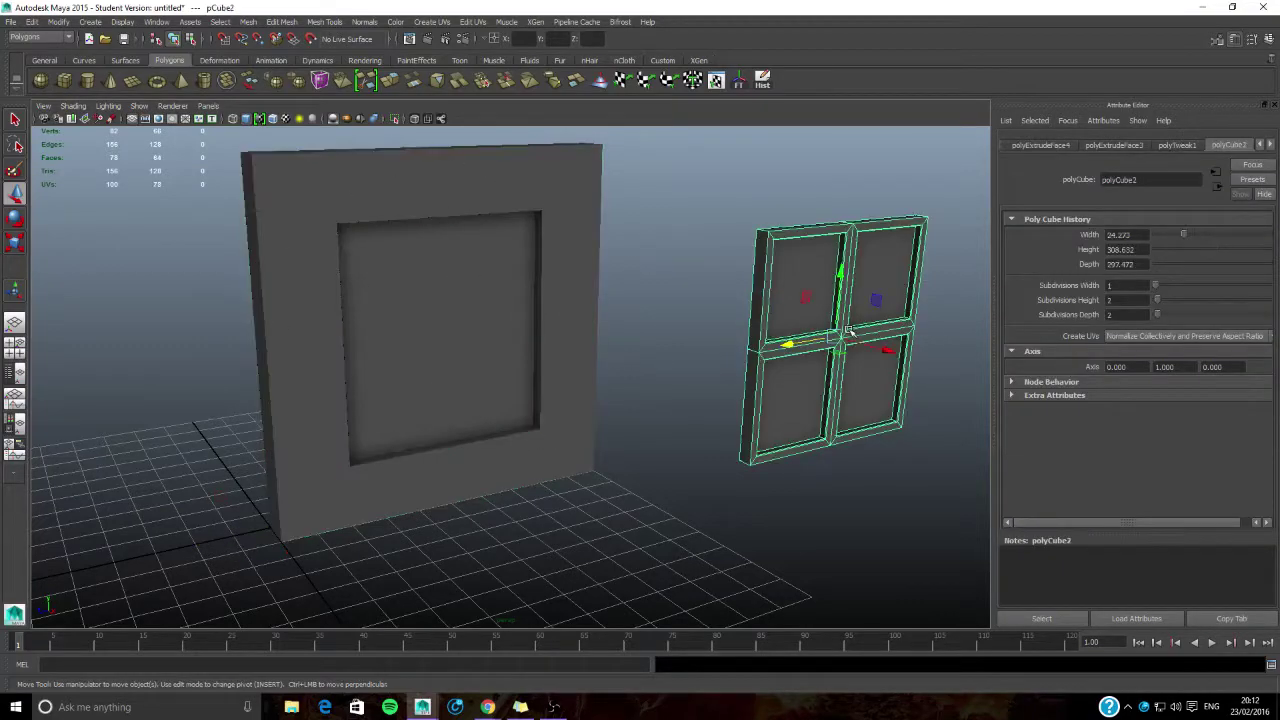
pyautogui.click(651, 360)
# Step: Draw a polygon cube on the grid along the wall's front base, about 69 wide, 69 high and 310 deep
pyautogui.keyDown('alt'); pyautogui.moveTo(651, 360); pyautogui.dragTo(644, 440); pyautogui.keyUp('alt')
pyautogui.keyDown('alt'); pyautogui.moveTo(650, 388); pyautogui.dragTo(557, 438); pyautogui.keyUp('alt')
pyautogui.click(65, 81)
pyautogui.keyDown('alt'); pyautogui.moveTo(584, 297); pyautogui.dragTo(606, 349, button='middle'); pyautogui.keyUp('alt')
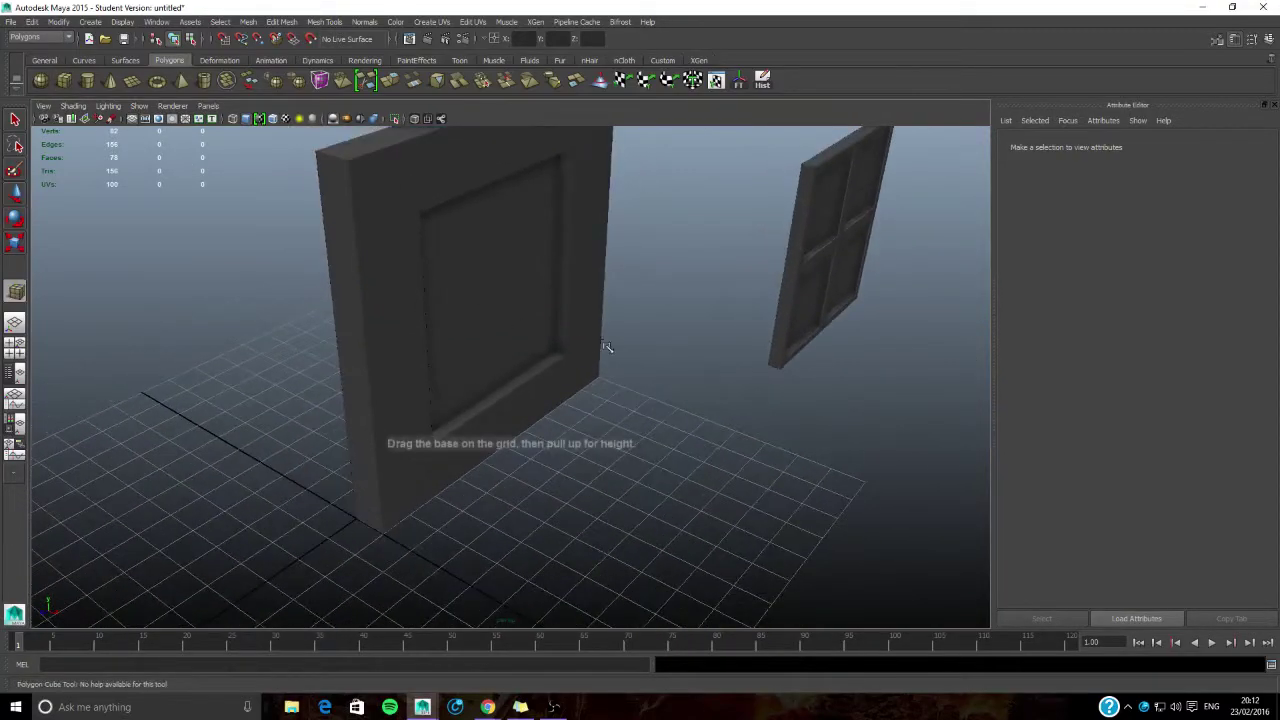
pyautogui.keyDown('alt'); pyautogui.moveTo(606, 349); pyautogui.dragTo(646, 454); pyautogui.keyUp('alt')
pyautogui.keyDown('alt'); pyautogui.moveTo(646, 454); pyautogui.dragTo(454, 385, button='middle'); pyautogui.keyUp('alt')
pyautogui.moveTo(450, 431); pyautogui.dragTo(651, 385)
pyautogui.keyDown('alt'); pyautogui.moveTo(391, 466); pyautogui.dragTo(455, 456); pyautogui.keyUp('alt')
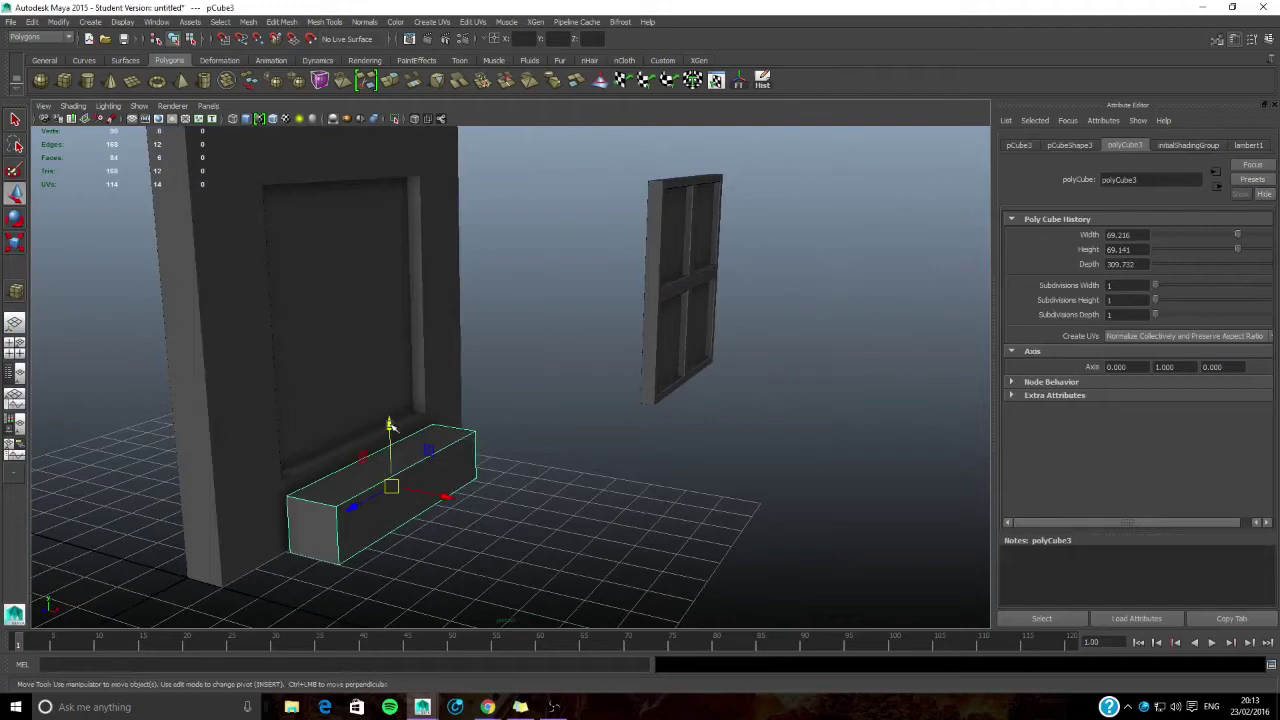
# Step: Raise the new block along the wall's front face to the lower edge of the recessed opening
pyautogui.moveTo(391, 426); pyautogui.dragTo(390, 357)
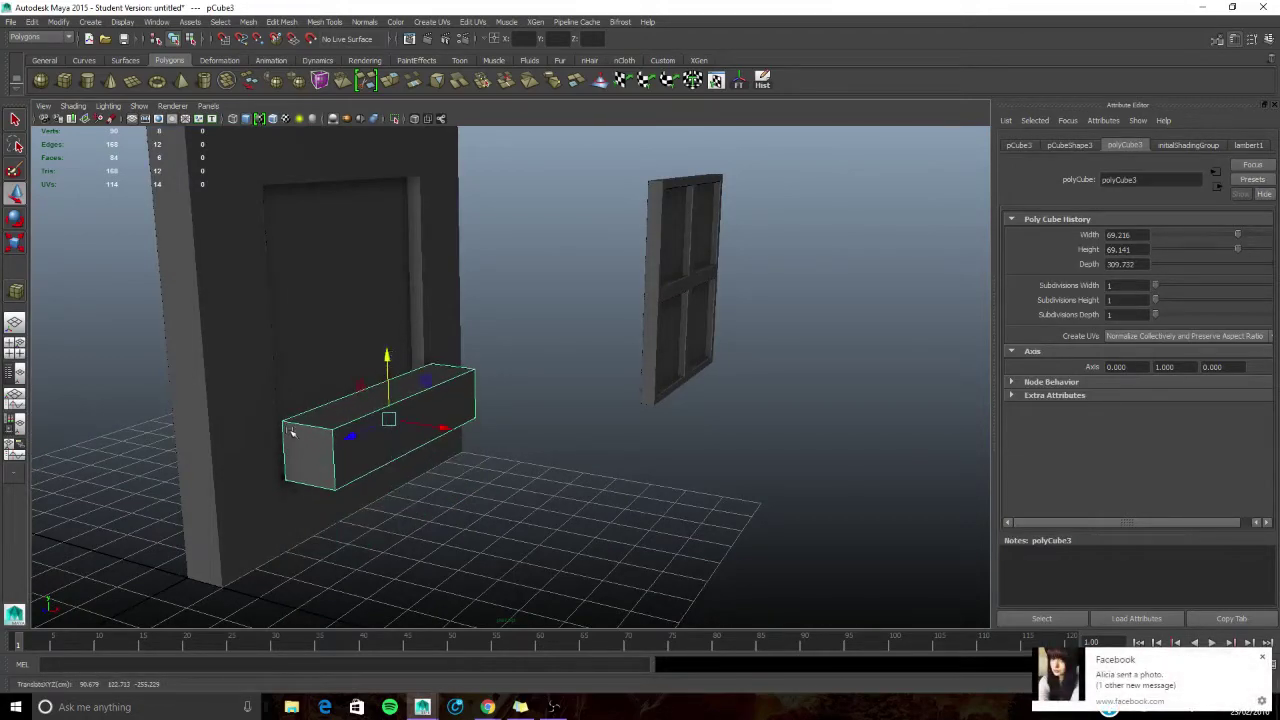
pyautogui.keyDown('alt'); pyautogui.moveTo(291, 431); pyautogui.dragTo(441, 435); pyautogui.keyUp('alt')
pyautogui.scroll(5, 402, 453)
pyautogui.keyDown('alt'); pyautogui.moveTo(402, 453); pyautogui.dragTo(429, 409, button='middle'); pyautogui.keyUp('alt')
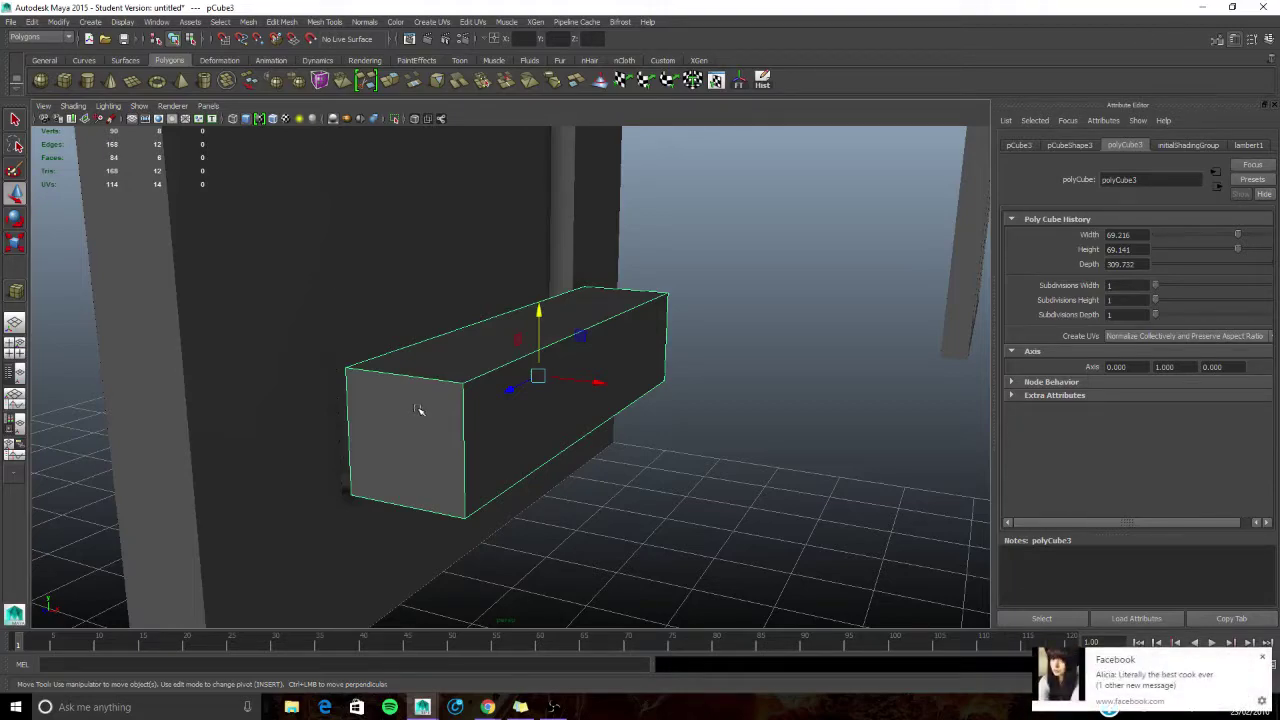
# Step: Move the block's pivot to its lower back corner at the near end
pyautogui.keyDown('alt'); pyautogui.moveTo(479, 407); pyautogui.dragTo(515, 428); pyautogui.keyUp('alt')
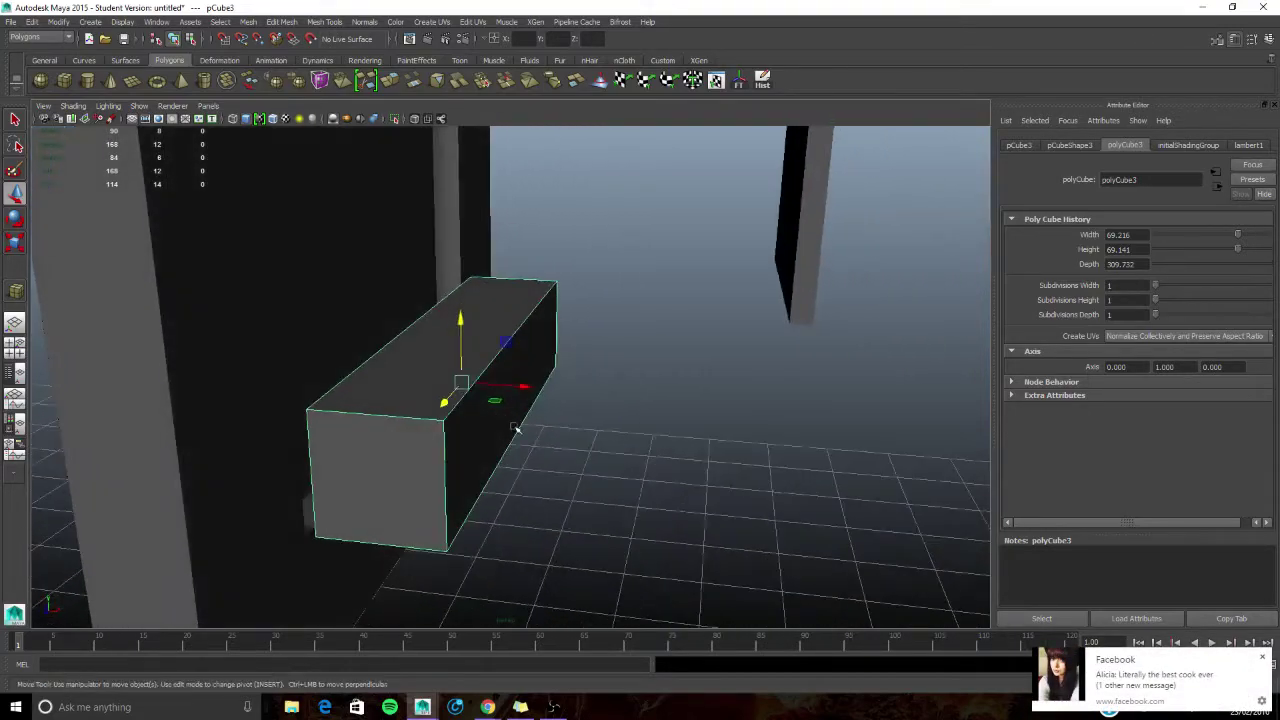
pyautogui.press('Insert')
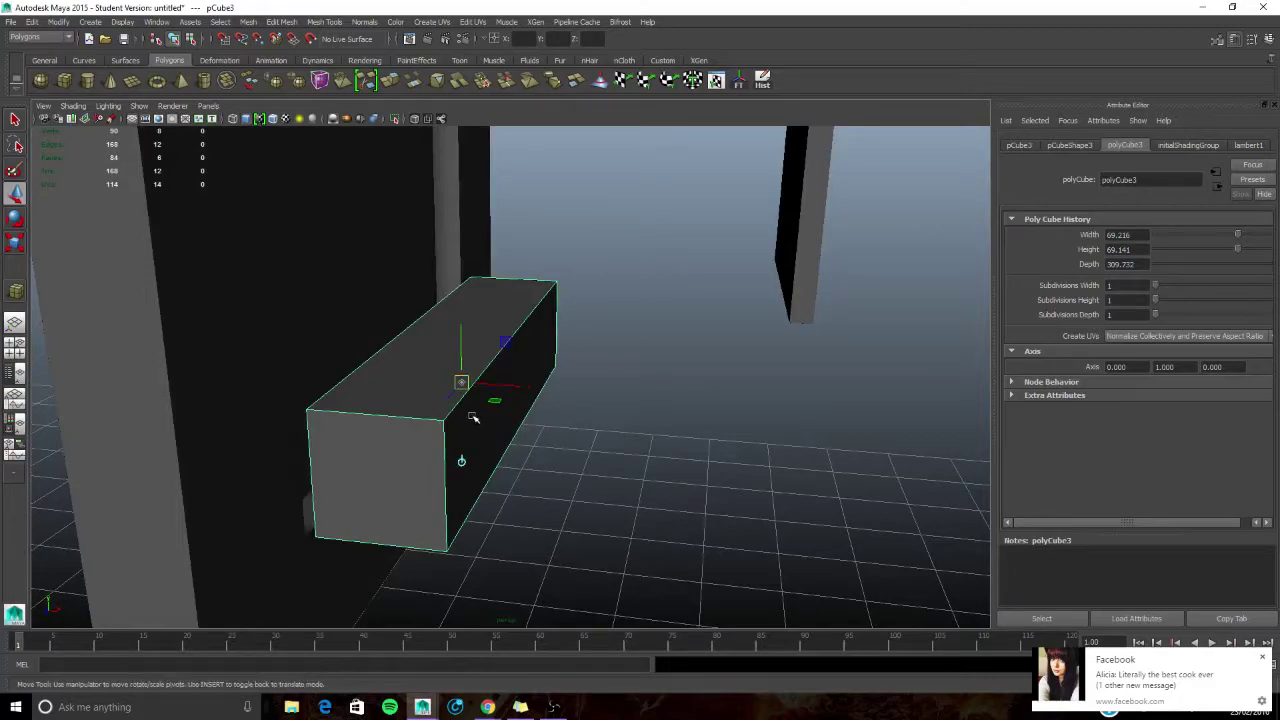
pyautogui.keyDown('alt'); pyautogui.moveTo(474, 418); pyautogui.dragTo(480, 385, button='middle'); pyautogui.keyUp('alt')
pyautogui.moveTo(474, 361); pyautogui.dragTo(388, 461)
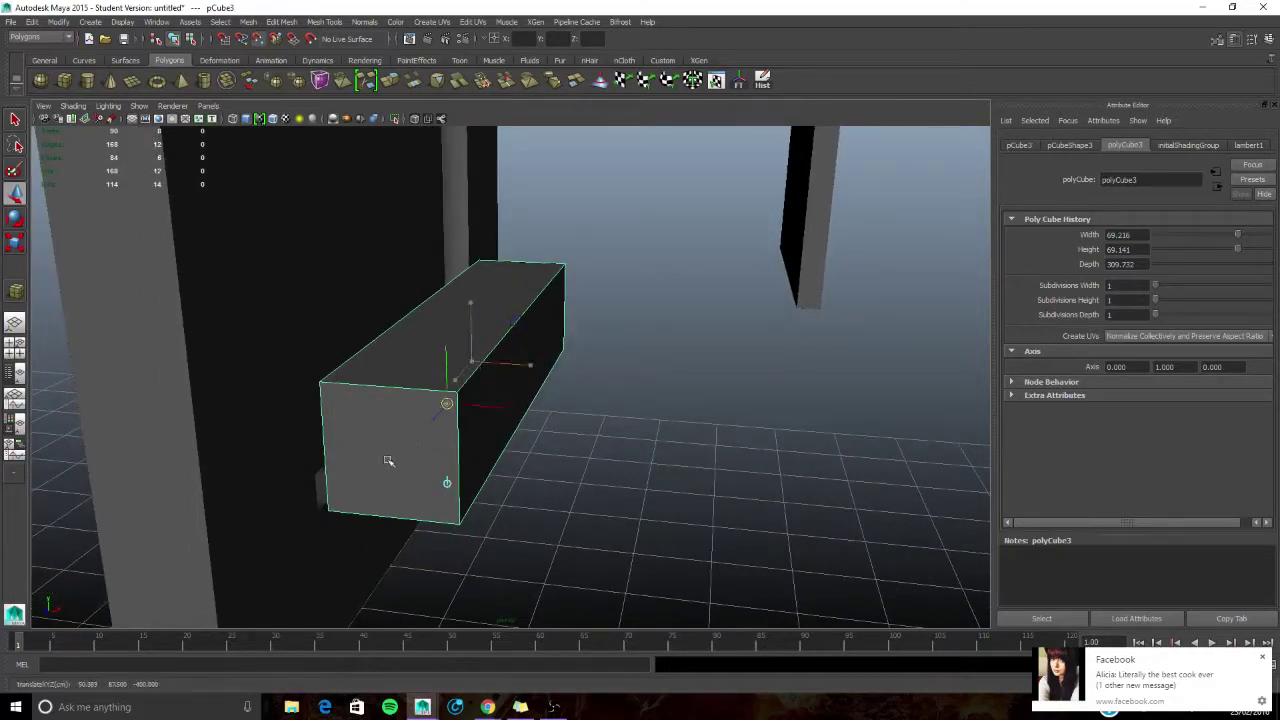
pyautogui.moveTo(328, 546)
pyautogui.keyDown('alt'); pyautogui.mouseDown()
pyautogui.moveTo(346, 526)
pyautogui.moveTo(320, 536)
pyautogui.mouseUp(); pyautogui.keyUp('alt')
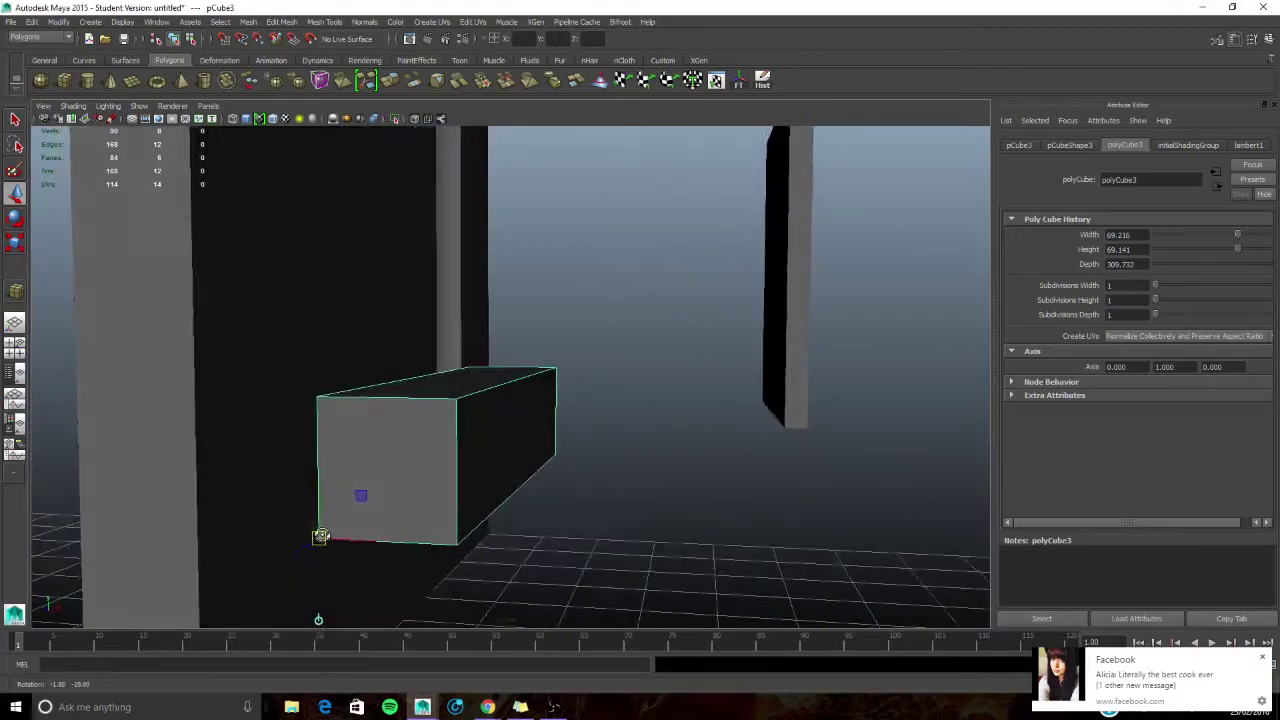
pyautogui.press('Insert')
# Step: Move the block flush against the wall's front face beneath the recessed opening
pyautogui.keyDown('alt'); pyautogui.moveTo(383, 511); pyautogui.dragTo(465, 456); pyautogui.keyUp('alt')
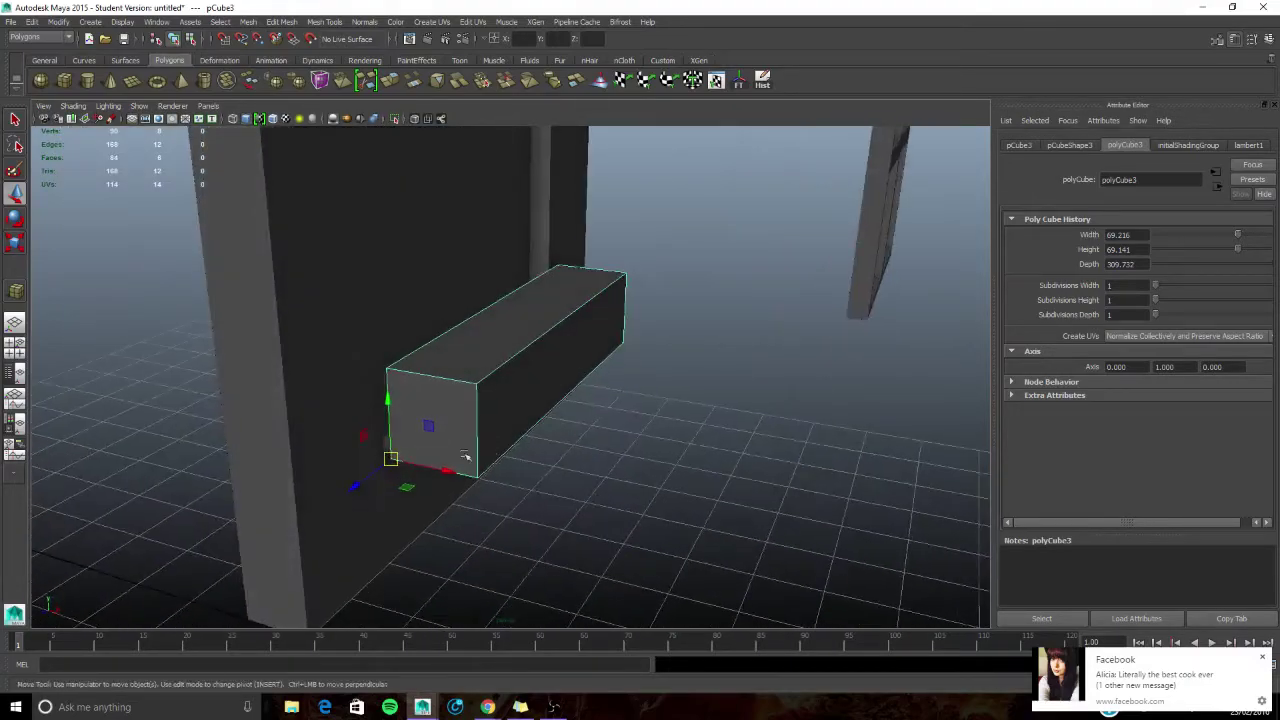
pyautogui.keyDown('alt'); pyautogui.moveTo(316, 521); pyautogui.dragTo(397, 423); pyautogui.keyUp('alt')
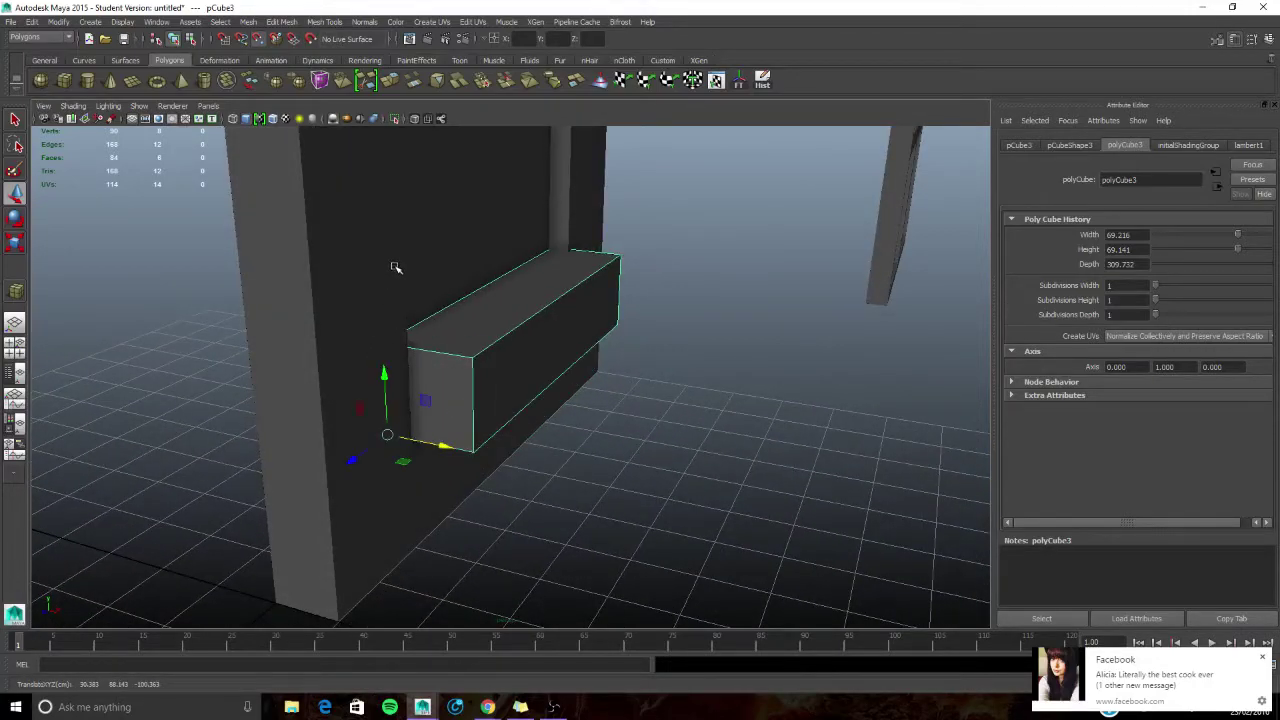
pyautogui.keyDown('alt'); pyautogui.moveTo(396, 268); pyautogui.dragTo(405, 400); pyautogui.keyUp('alt')
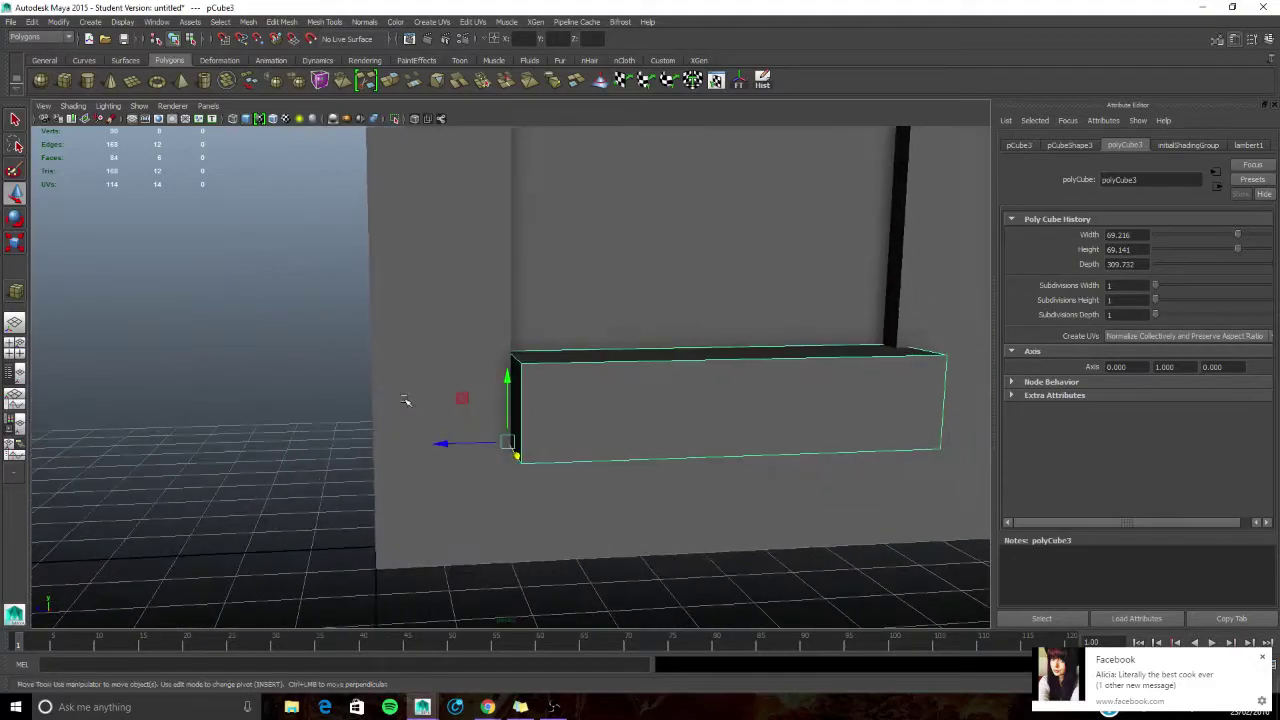
# Step: Shorten the block by pulling its far end vertices inward to line up with the side of the opening
pyautogui.keyDown('alt'); pyautogui.moveTo(511, 463); pyautogui.dragTo(636, 379); pyautogui.keyUp('alt')
pyautogui.moveTo(636, 379); pyautogui.dragTo(603, 368, button='right')
pyautogui.moveTo(603, 334); pyautogui.dragTo(734, 531)
pyautogui.keyDown('alt'); pyautogui.moveTo(714, 460); pyautogui.dragTo(623, 452, button='middle'); pyautogui.keyUp('alt')
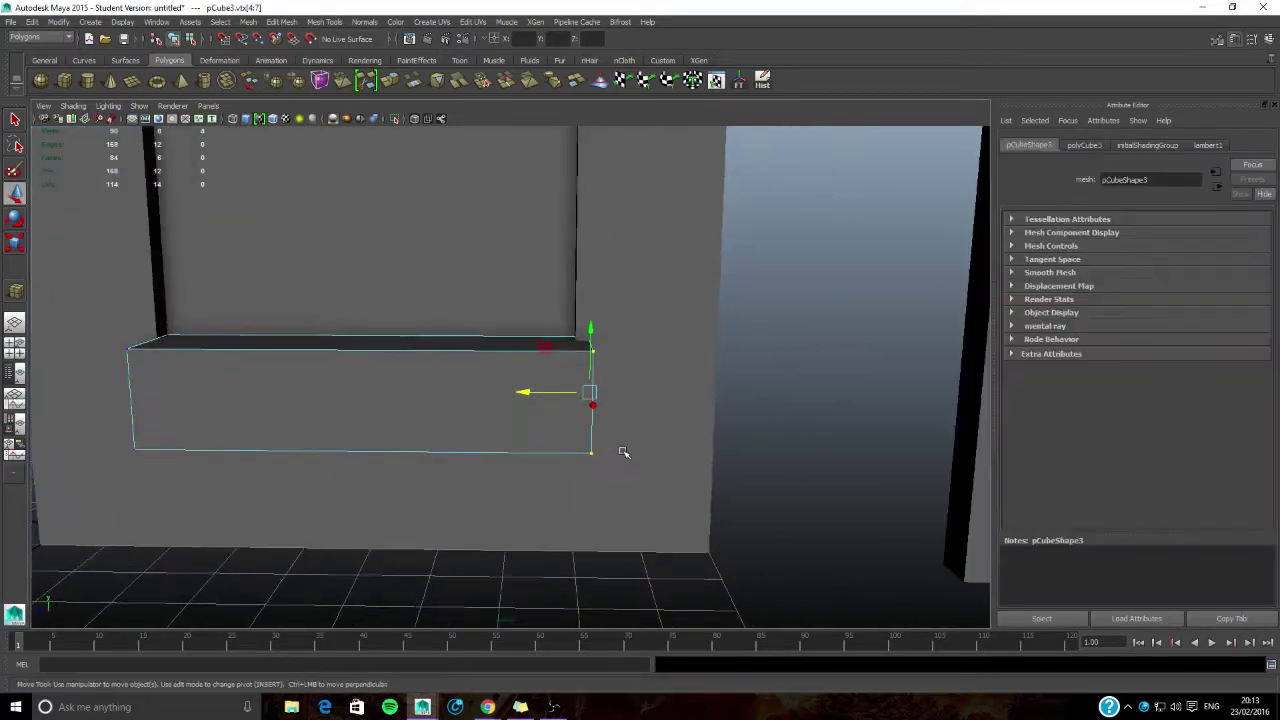
pyautogui.moveTo(527, 392); pyautogui.dragTo(511, 393)
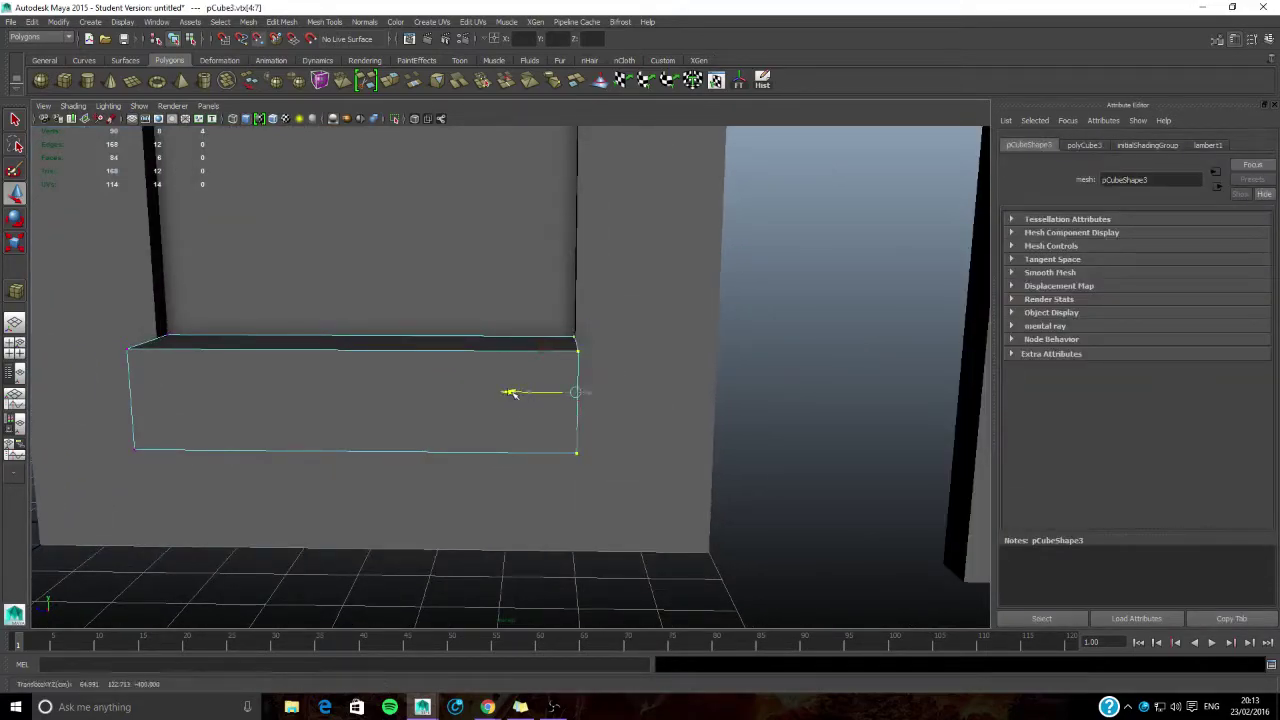
pyautogui.moveTo(504, 366); pyautogui.dragTo(450, 366, button='right')
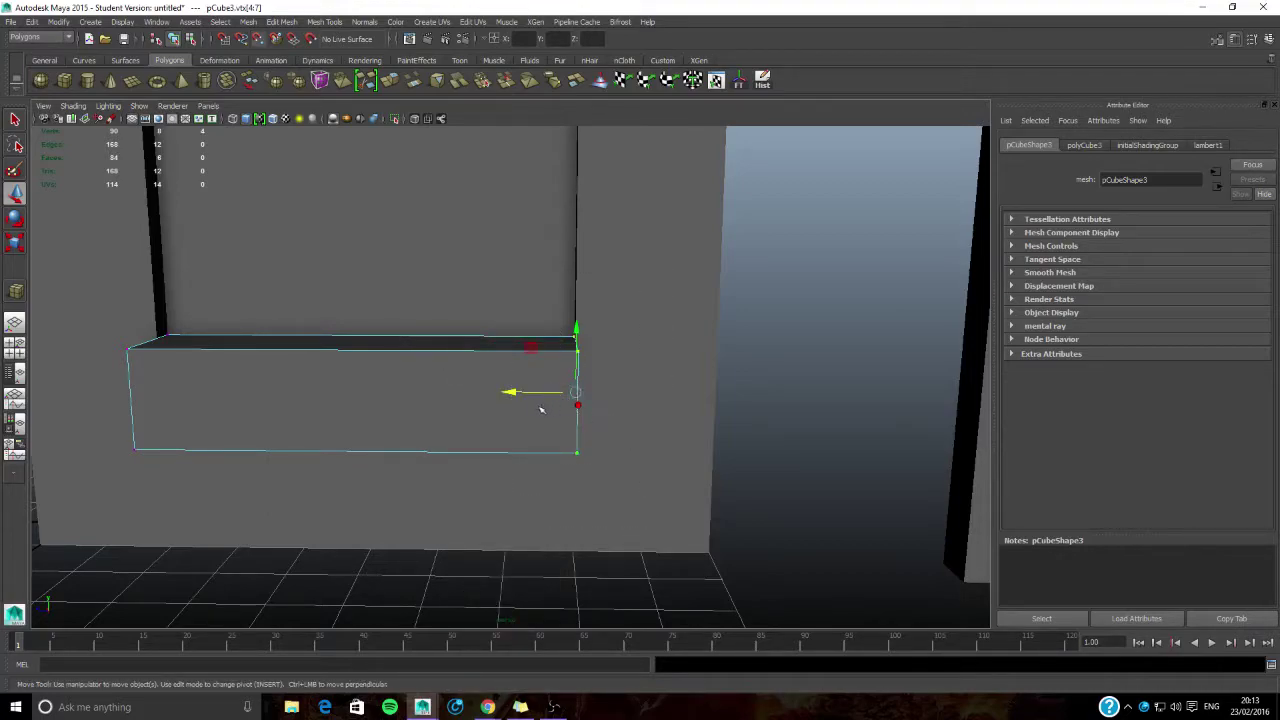
pyautogui.click(511, 392)
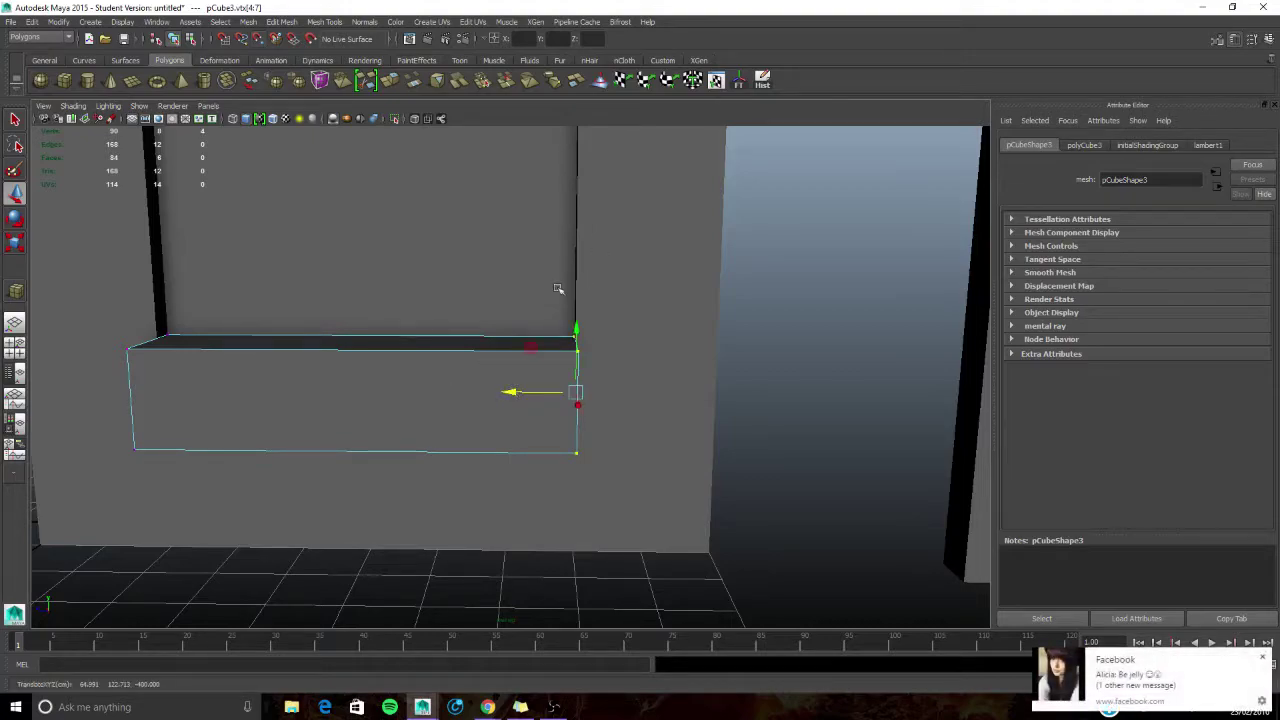
# Step: Try to raise the block's bottom vertices to reduce its height
pyautogui.keyDown('alt'); pyautogui.moveTo(560, 286); pyautogui.dragTo(505, 272); pyautogui.keyUp('alt')
pyautogui.keyDown('alt'); pyautogui.moveTo(487, 350); pyautogui.dragTo(340, 445); pyautogui.keyUp('alt')
pyautogui.moveTo(106, 413); pyautogui.dragTo(406, 449)
pyautogui.keyDown('alt'); pyautogui.moveTo(406, 449); pyautogui.dragTo(506, 472, button='middle'); pyautogui.keyUp('alt')
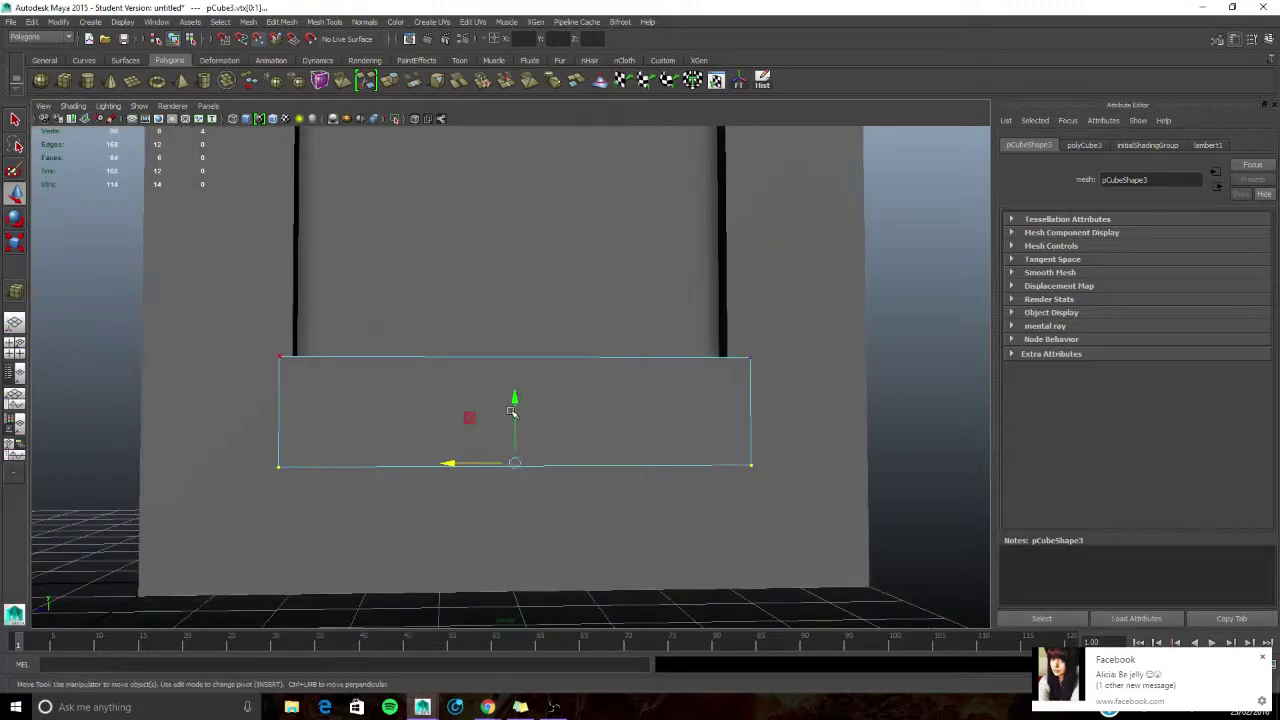
pyautogui.moveTo(515, 388); pyautogui.dragTo(515, 387)
pyautogui.moveTo(212, 448); pyautogui.dragTo(790, 541)
pyautogui.moveTo(515, 433); pyautogui.dragTo(532, 397)
pyautogui.hotkey('ctrl', 'z')
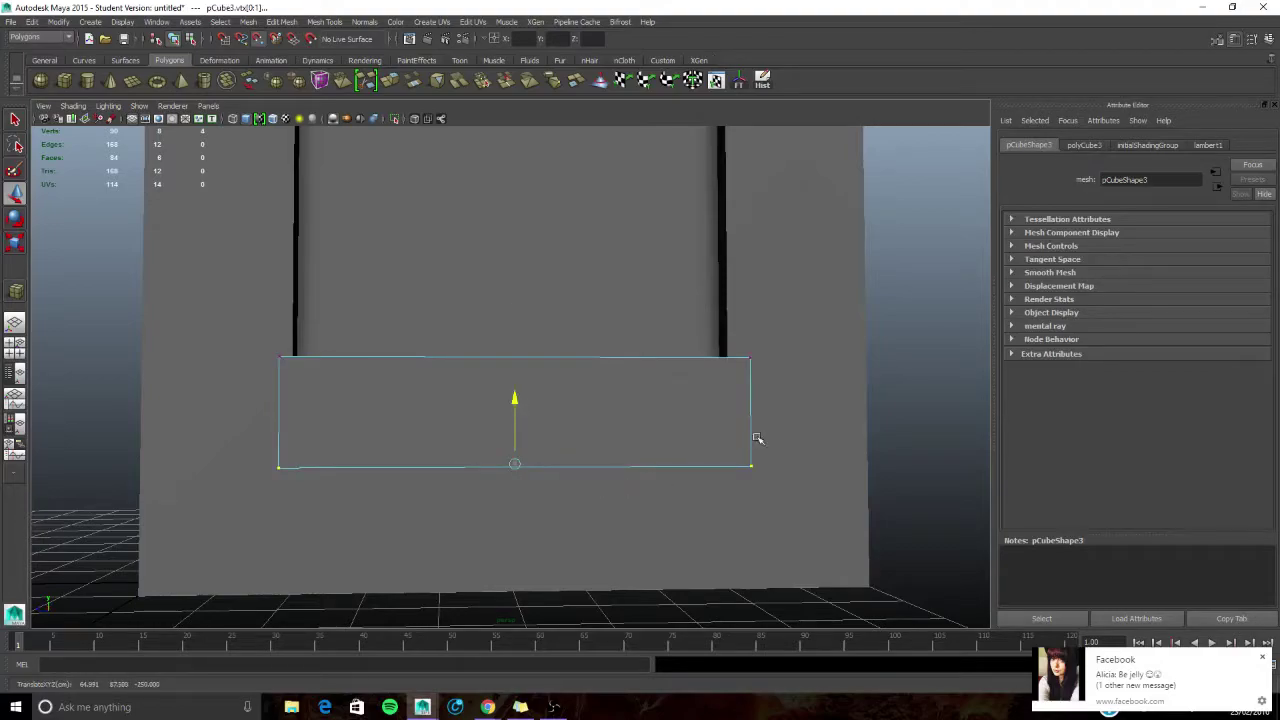
# Step: Pull the block's front vertices back toward the wall so it protrudes less
pyautogui.moveTo(757, 438); pyautogui.dragTo(583, 417)
pyautogui.moveTo(379, 510)
pyautogui.keyDown('alt'); pyautogui.mouseDown()
pyautogui.moveTo(464, 498)
pyautogui.moveTo(466, 477)
pyautogui.moveTo(380, 523)
pyautogui.mouseUp(); pyautogui.keyUp('alt')
pyautogui.keyDown('alt'); pyautogui.moveTo(380, 523); pyautogui.dragTo(432, 493, button='middle'); pyautogui.keyUp('alt')
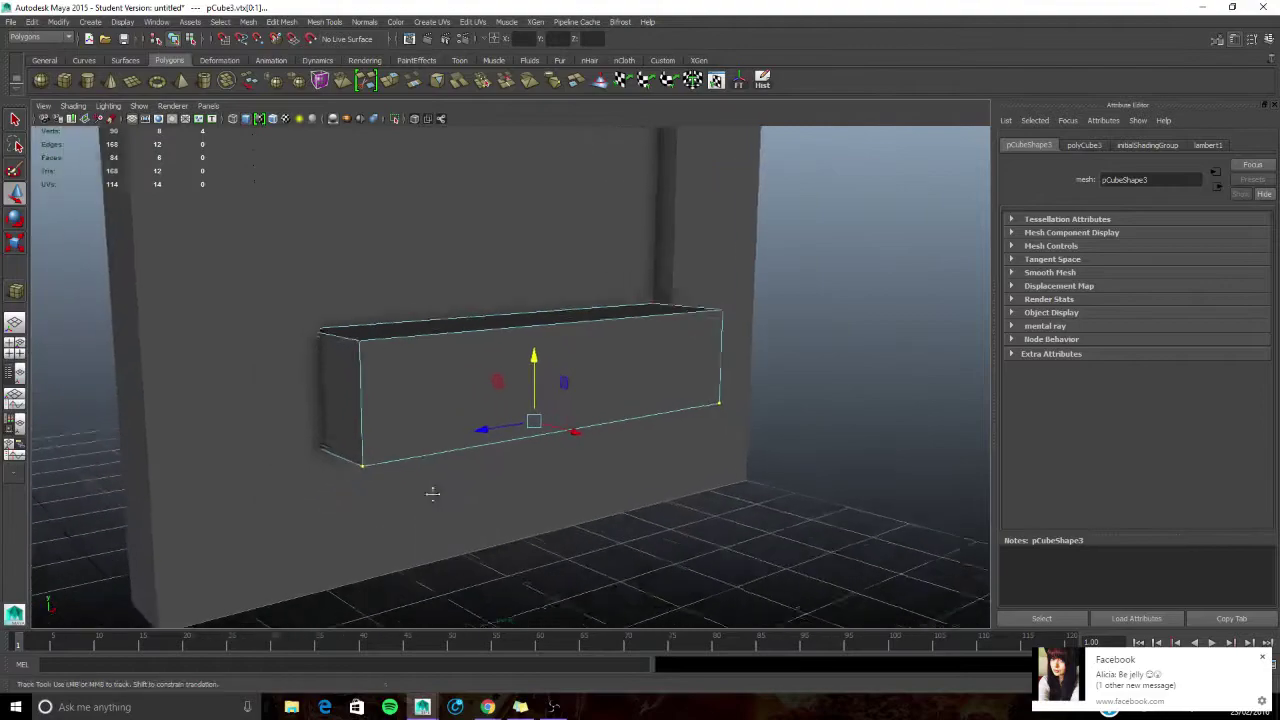
pyautogui.moveTo(432, 493)
pyautogui.keyDown('alt'); pyautogui.mouseDown()
pyautogui.moveTo(460, 517)
pyautogui.moveTo(452, 499)
pyautogui.mouseUp(); pyautogui.keyUp('alt')
pyautogui.moveTo(658, 503); pyautogui.dragTo(521, 265)
pyautogui.scroll(-3, 538, 390)
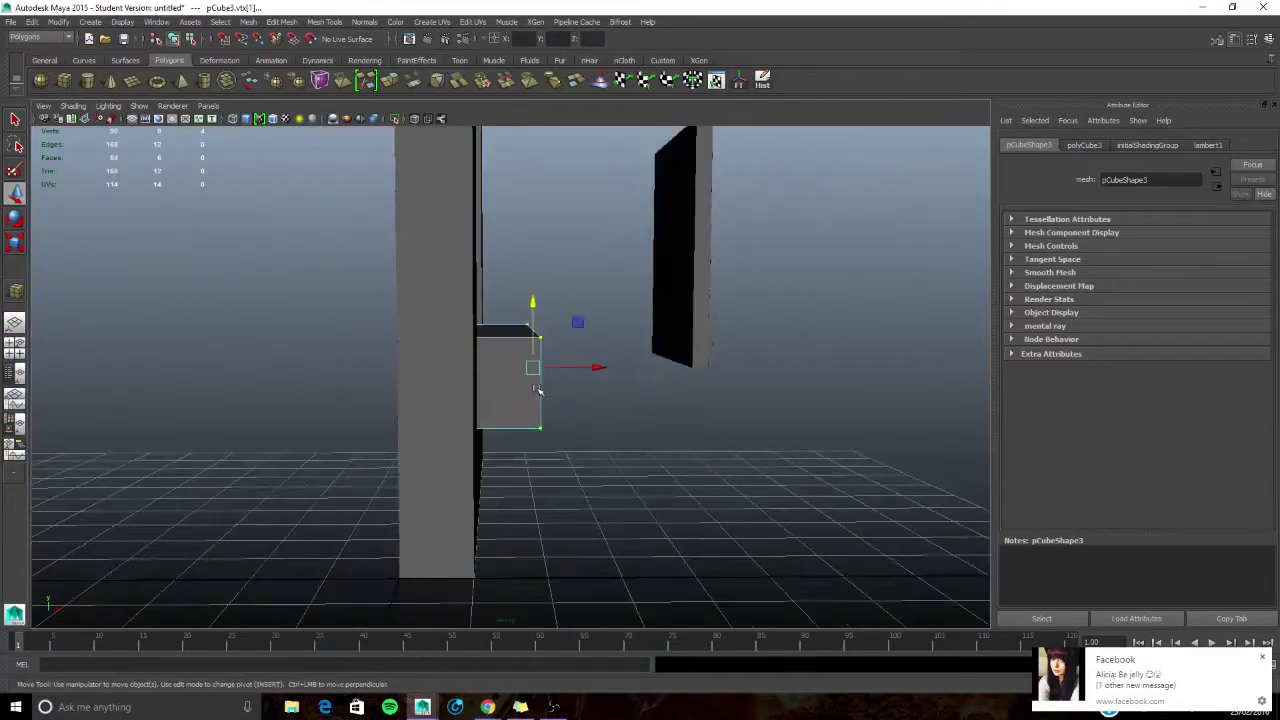
pyautogui.moveTo(592, 365); pyautogui.dragTo(449, 420)
# Step: Lower the block's top vertices to make it a thin sill along the bottom of the opening
pyautogui.moveTo(336, 310); pyautogui.dragTo(772, 369)
pyautogui.keyDown('alt'); pyautogui.moveTo(626, 391); pyautogui.dragTo(643, 364); pyautogui.keyUp('alt')
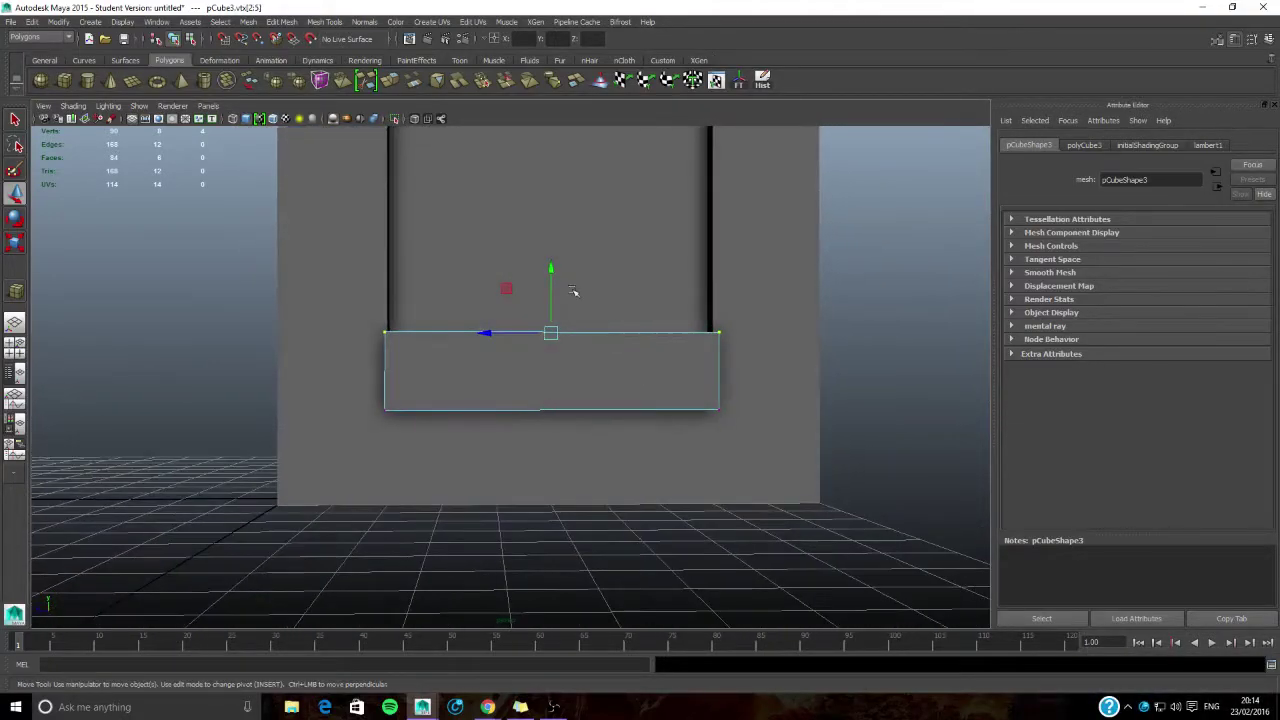
pyautogui.moveTo(554, 265); pyautogui.dragTo(556, 310)
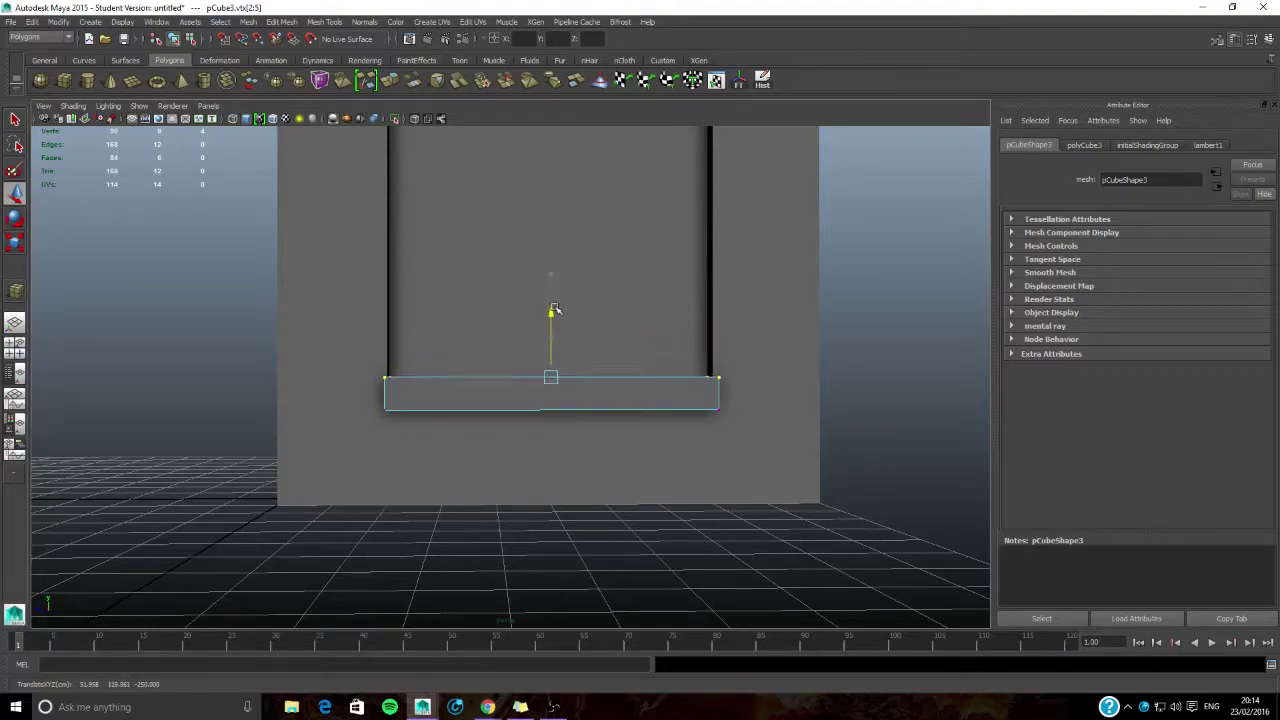
pyautogui.moveTo(297, 418)
pyautogui.keyDown('alt'); pyautogui.mouseDown()
pyautogui.moveTo(423, 434)
pyautogui.moveTo(312, 427)
pyautogui.mouseUp(); pyautogui.keyUp('alt')
pyautogui.moveTo(547, 307); pyautogui.dragTo(548, 312)
pyautogui.keyDown('alt'); pyautogui.moveTo(318, 420); pyautogui.dragTo(375, 436); pyautogui.keyUp('alt')
pyautogui.keyDown('alt'); pyautogui.moveTo(396, 406); pyautogui.dragTo(427, 449, button='middle'); pyautogui.keyUp('alt')
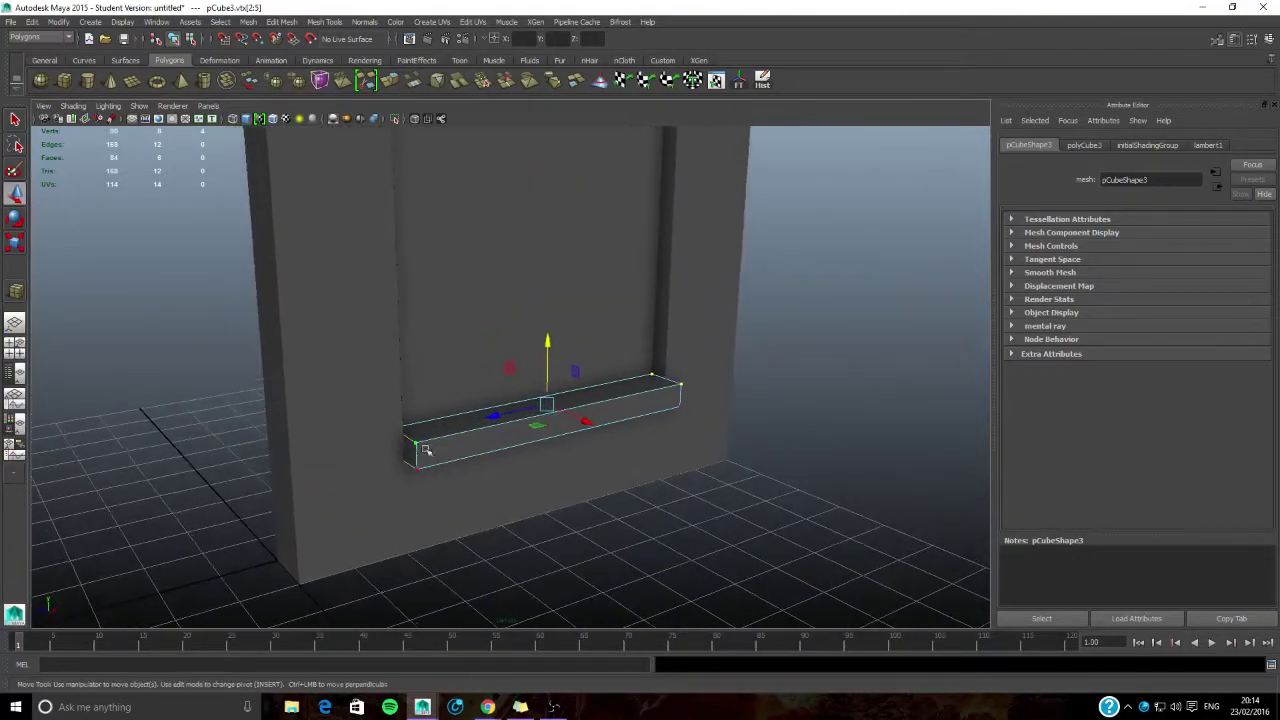
pyautogui.moveTo(457, 456); pyautogui.dragTo(516, 388, button='right')
pyautogui.click(457, 428)
pyautogui.keyDown('alt'); pyautogui.moveTo(457, 428); pyautogui.dragTo(537, 452); pyautogui.keyUp('alt')
# Step: Bevel the sill's two long front edges with a fractional width of 0.2 and 1 segment
pyautogui.moveTo(524, 388); pyautogui.dragTo(471, 390, button='right')
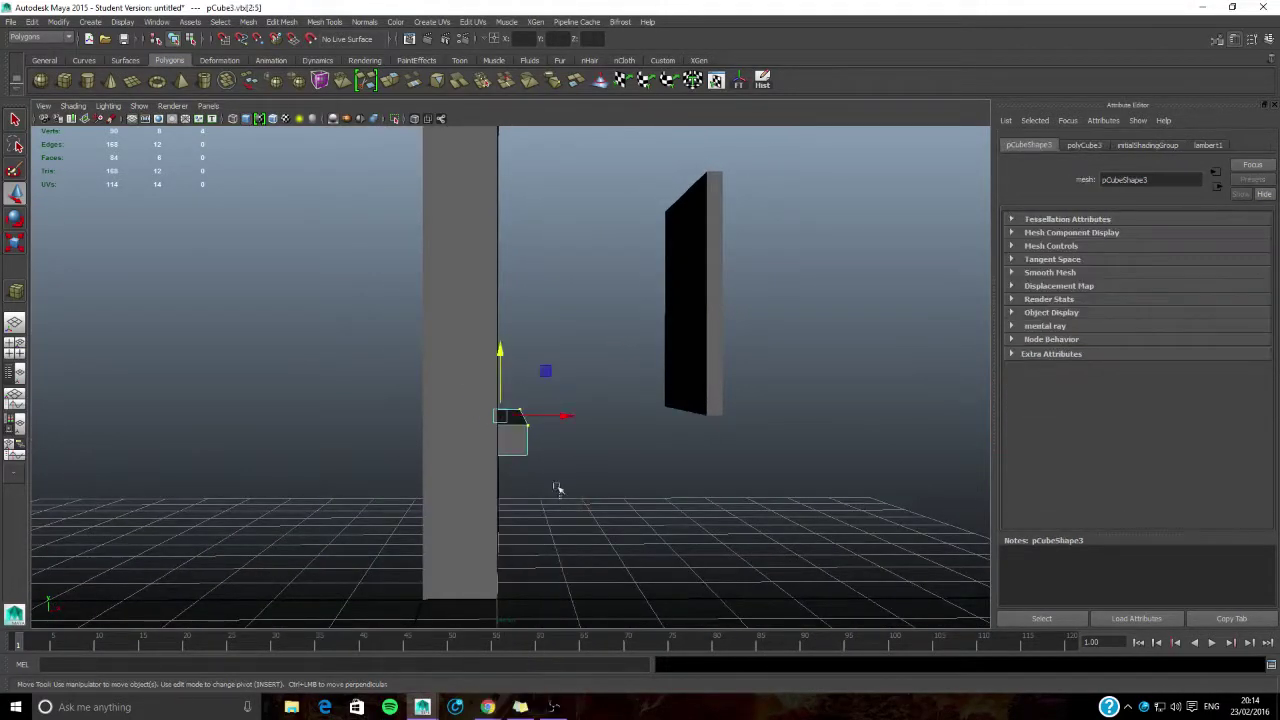
pyautogui.moveTo(559, 498); pyautogui.dragTo(506, 381)
pyautogui.keyDown('alt'); pyautogui.moveTo(571, 429); pyautogui.dragTo(471, 435); pyautogui.keyUp('alt')
pyautogui.moveTo(458, 388); pyautogui.dragTo(458, 360, button='right')
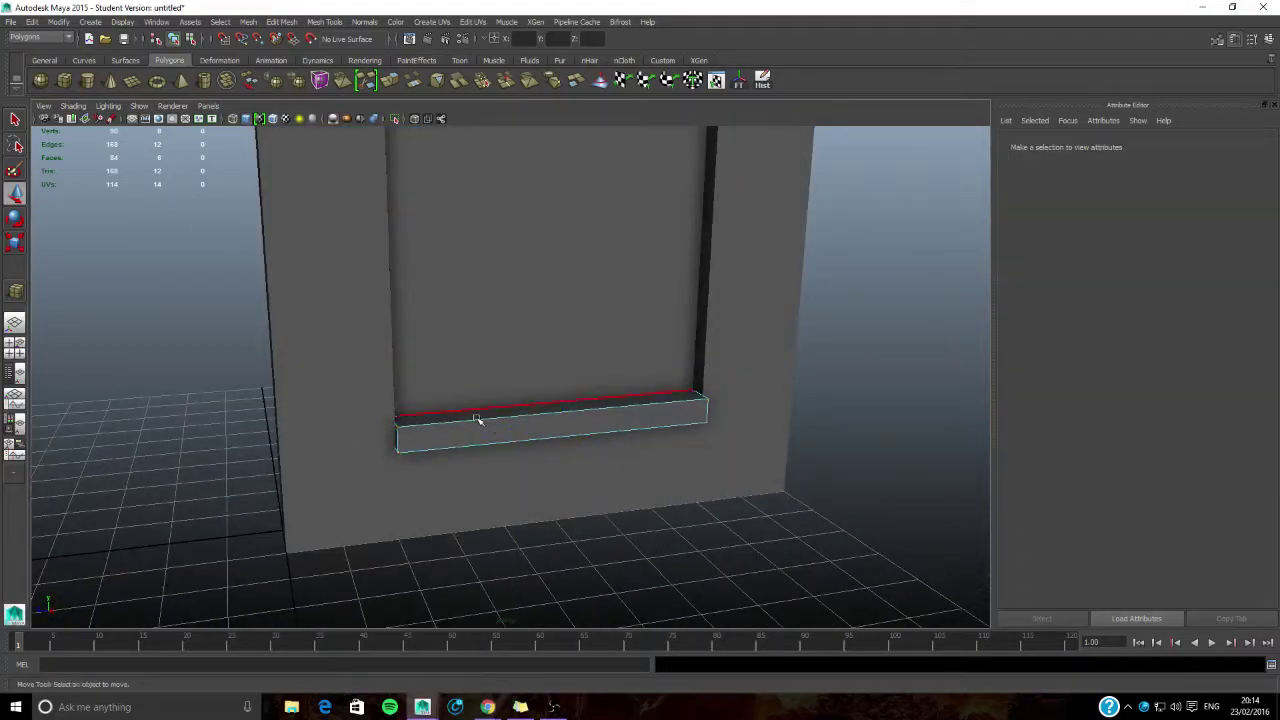
pyautogui.click(481, 424)
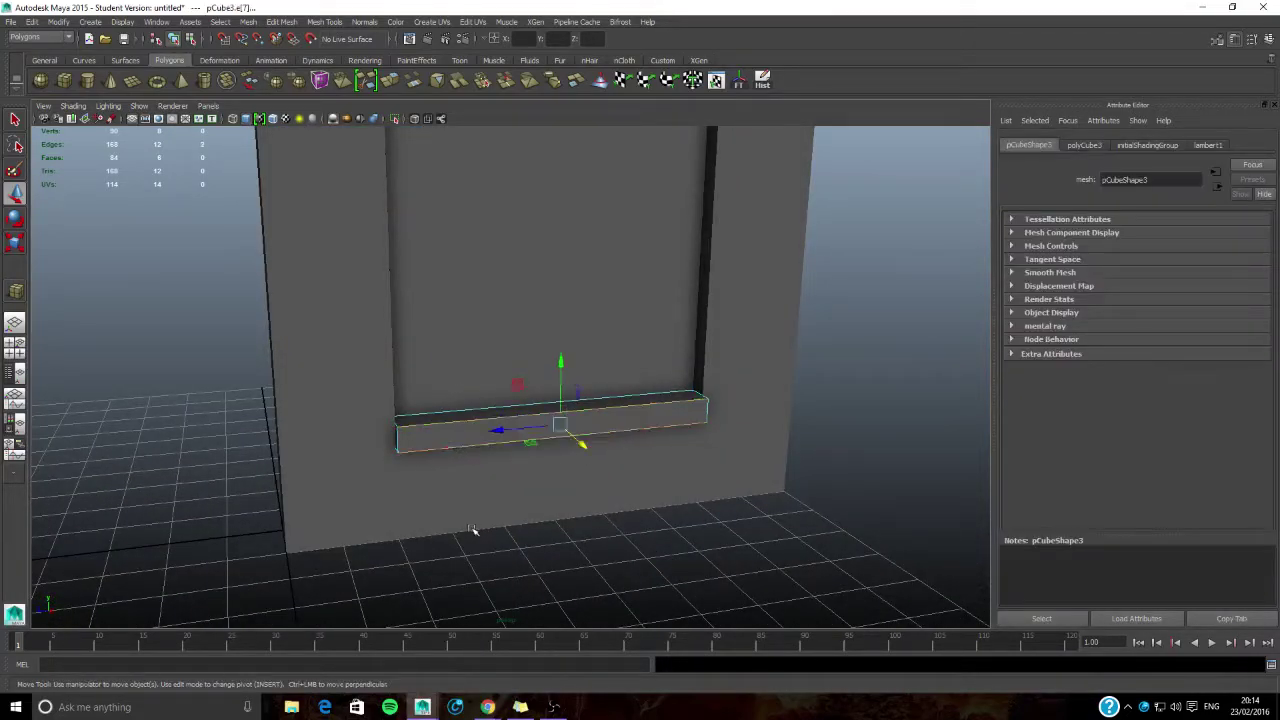
pyautogui.keyDown('alt'); pyautogui.moveTo(473, 530); pyautogui.dragTo(538, 519); pyautogui.keyUp('alt')
pyautogui.click(285, 22)
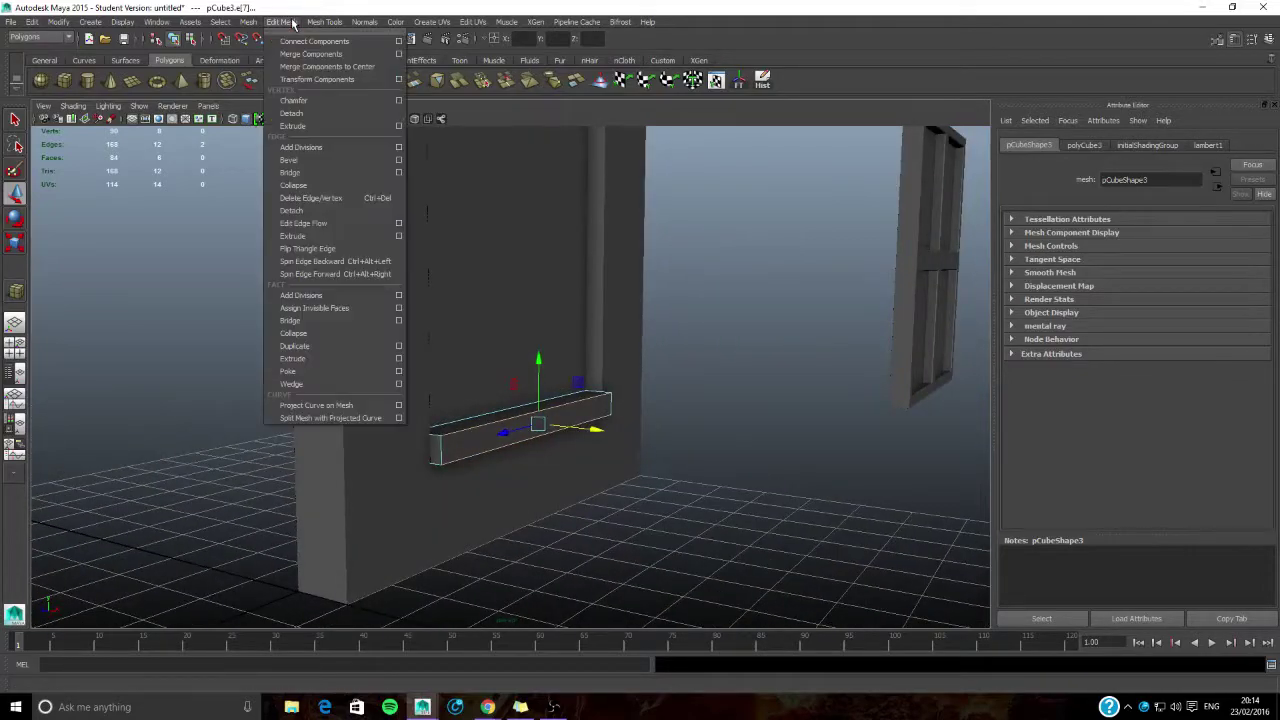
pyautogui.click(285, 22)
pyautogui.click(282, 22)
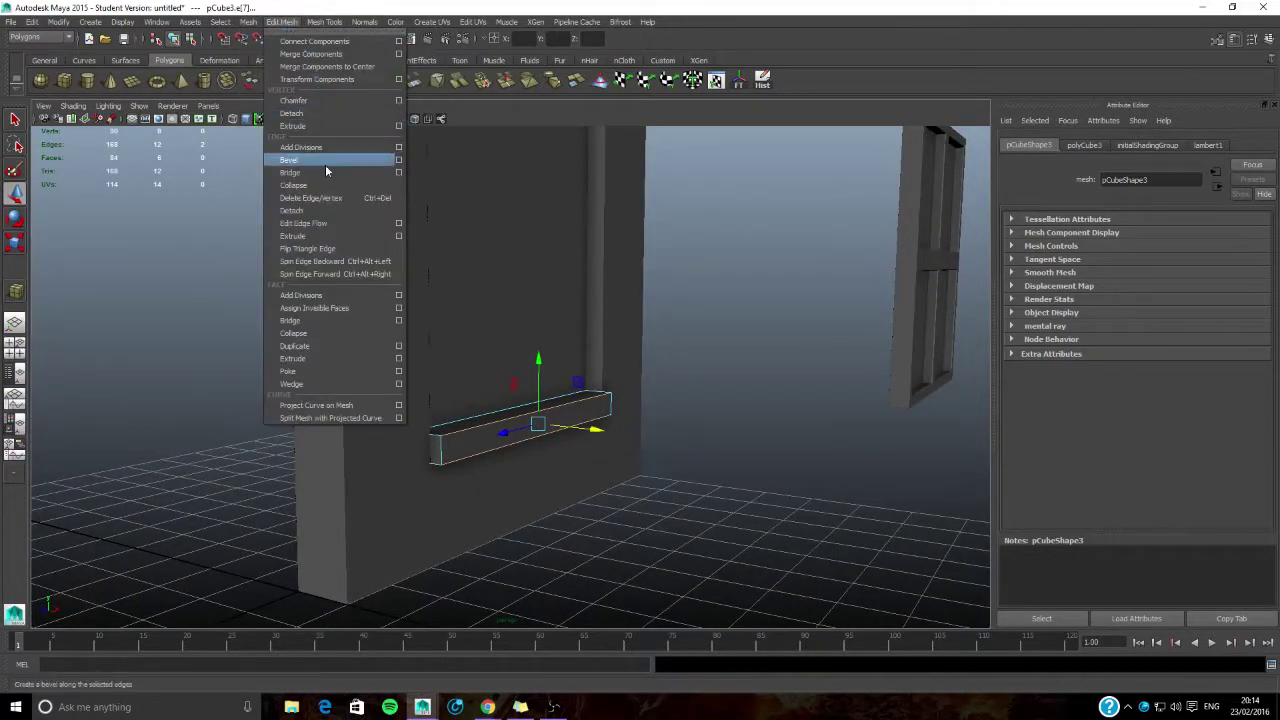
pyautogui.click(399, 160)
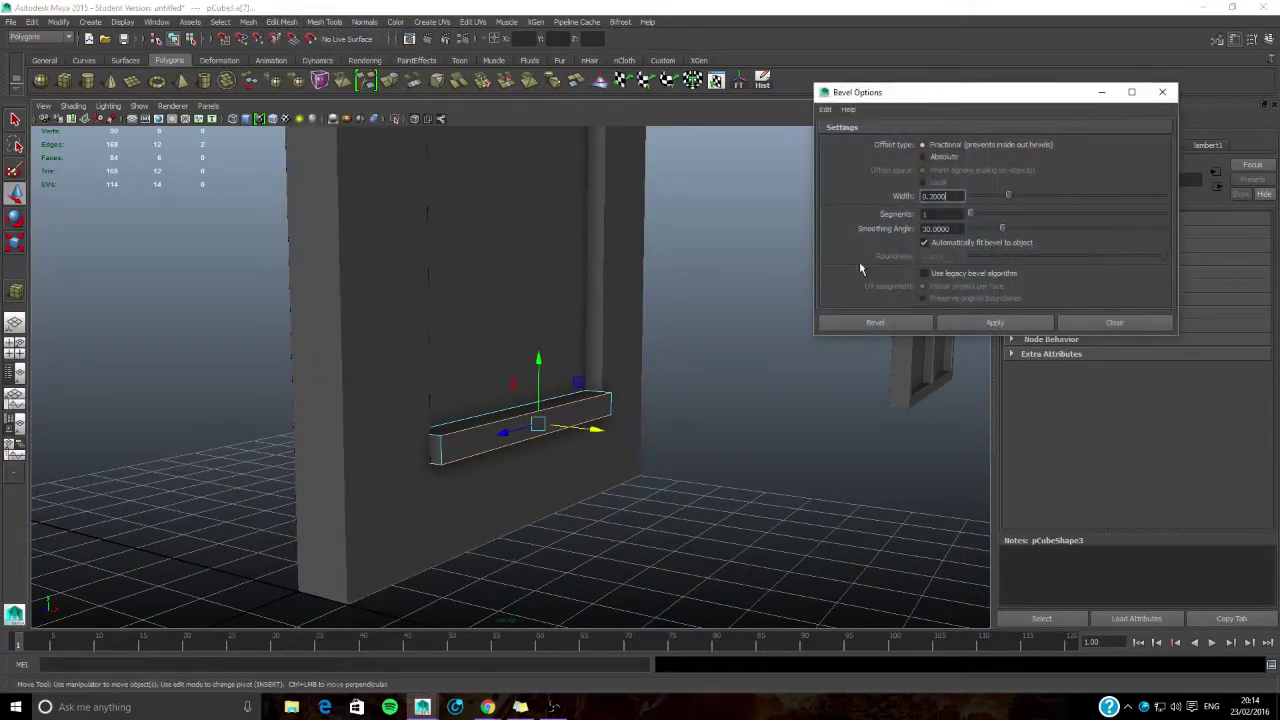
pyautogui.click(991, 326)
pyautogui.click(1091, 326)
# Step: Return the sill to object mode and deselect it to check its beveled shape on the wall
pyautogui.keyDown('alt'); pyautogui.moveTo(622, 376); pyautogui.dragTo(660, 397); pyautogui.keyUp('alt')
pyautogui.scroll(1, 681, 380)
pyautogui.rightClick(640, 388)
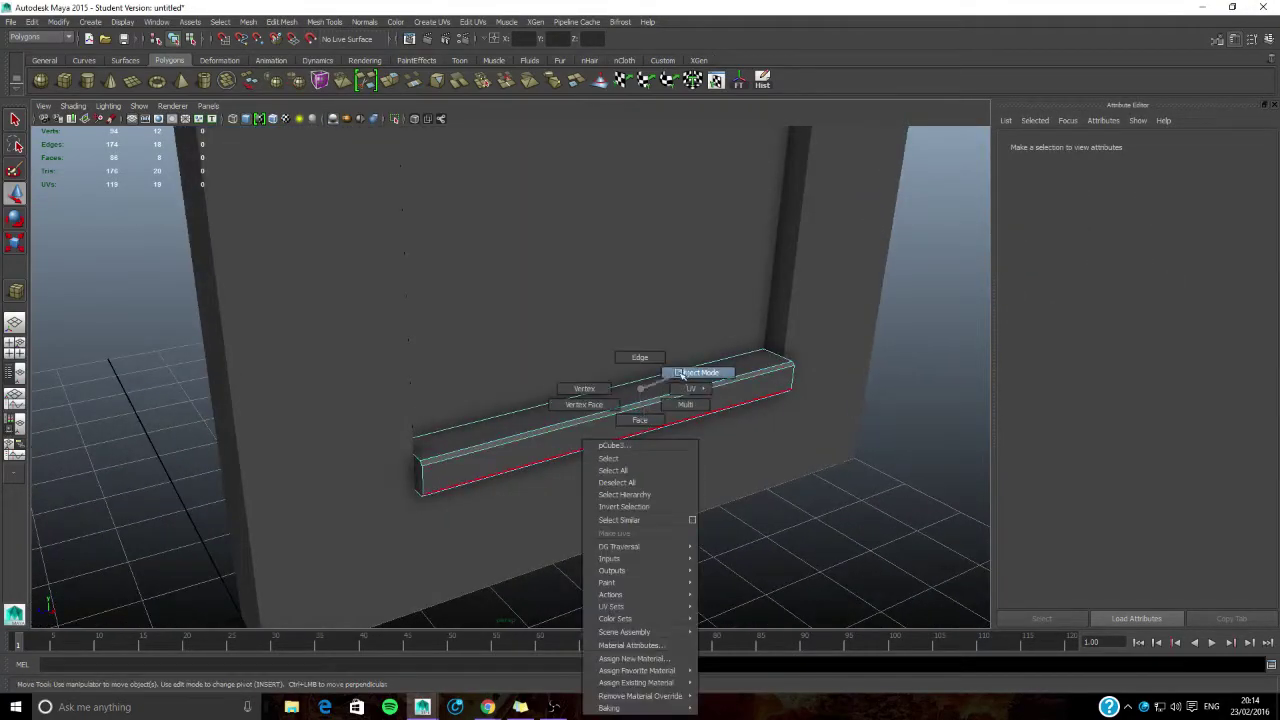
pyautogui.moveTo(682, 374); pyautogui.dragTo(688, 373, button='right')
pyautogui.keyDown('alt'); pyautogui.moveTo(615, 420); pyautogui.dragTo(585, 430); pyautogui.keyUp('alt')
pyautogui.scroll(-4, 663, 420)
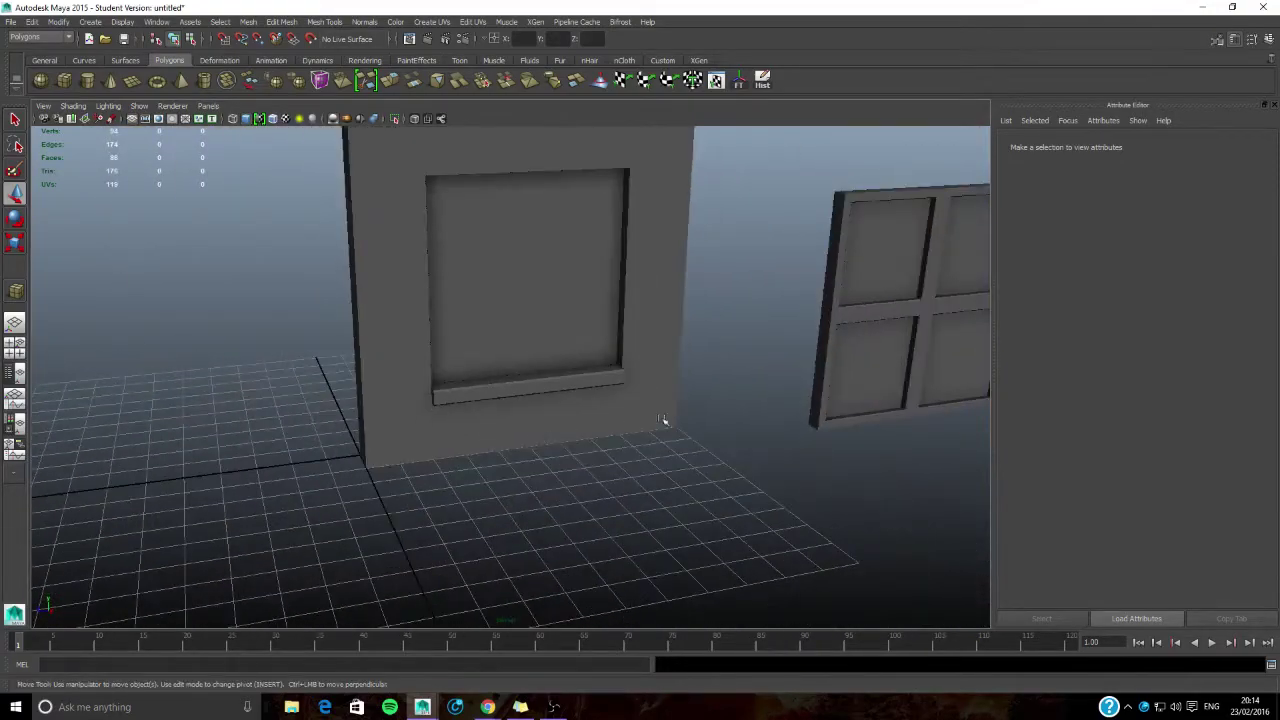
pyautogui.keyDown('alt'); pyautogui.moveTo(663, 420); pyautogui.dragTo(578, 443); pyautogui.keyUp('alt')
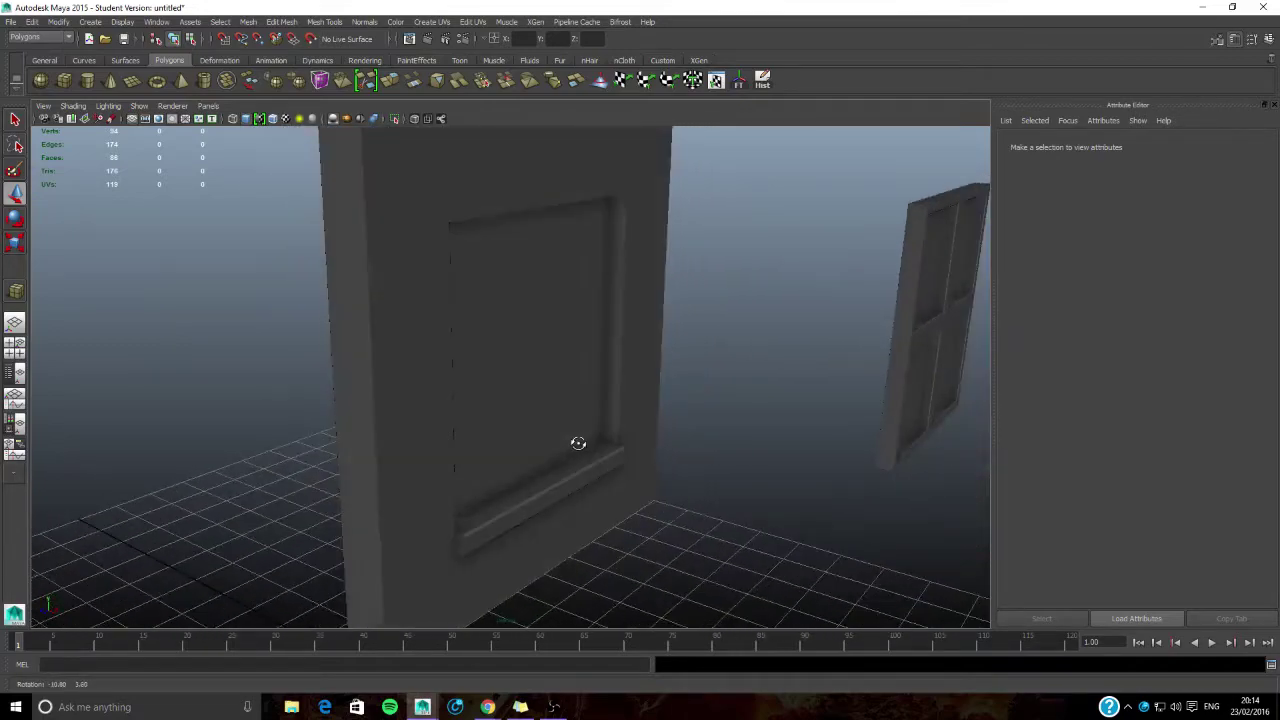
# Step: Duplicate the sill and raise the copy toward the top of the recessed opening
pyautogui.click(563, 491)
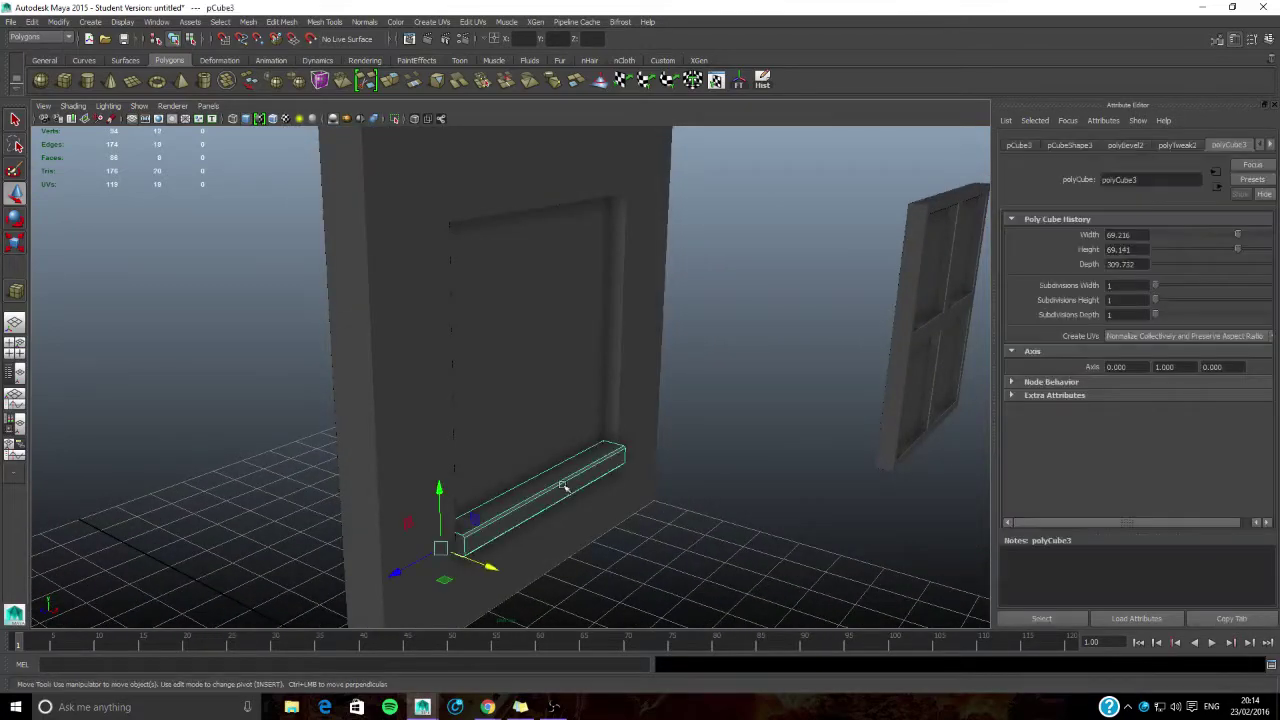
pyautogui.keyDown('alt'); pyautogui.moveTo(563, 491); pyautogui.dragTo(560, 465); pyautogui.keyUp('alt')
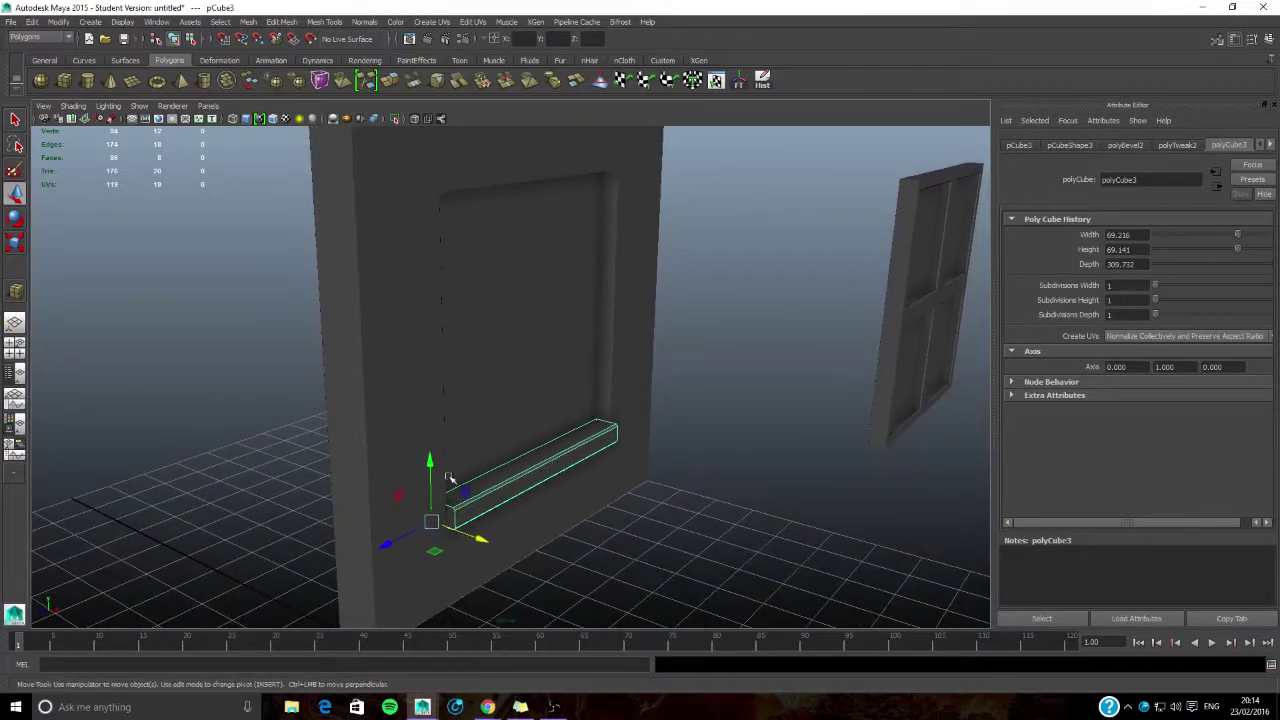
pyautogui.hotkey('ctrl', 'd')
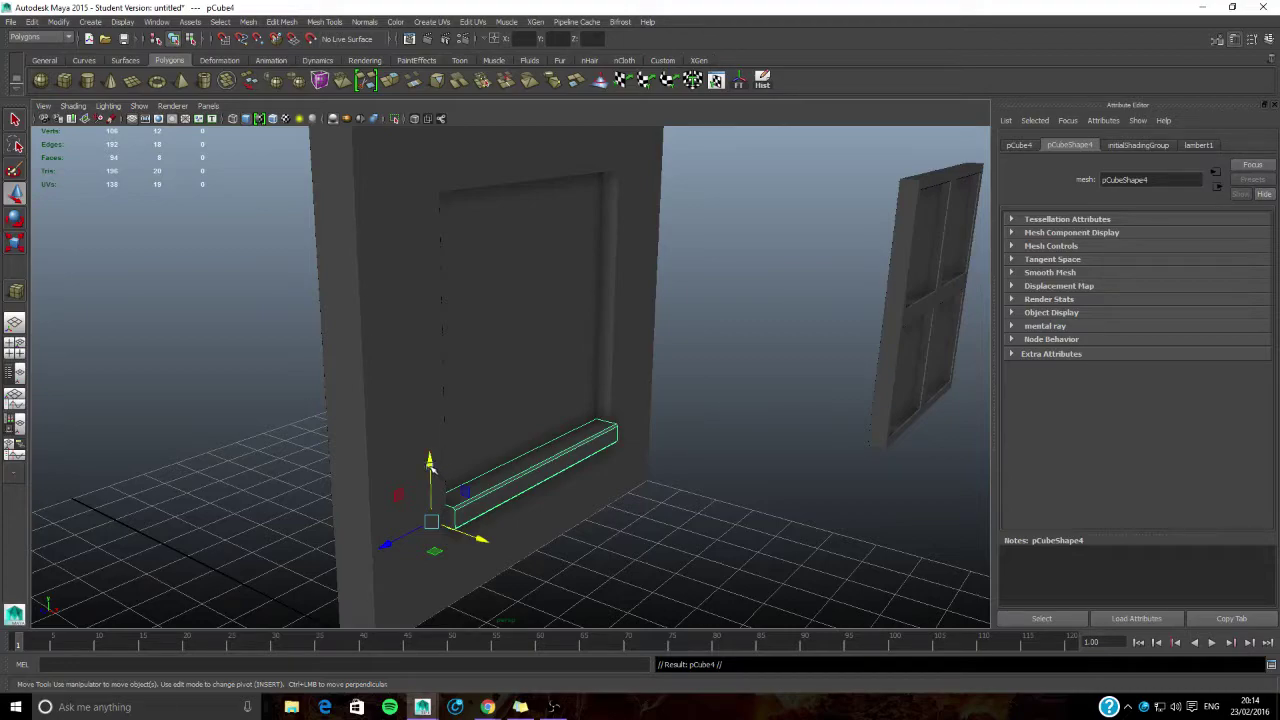
pyautogui.moveTo(428, 462); pyautogui.dragTo(429, 373)
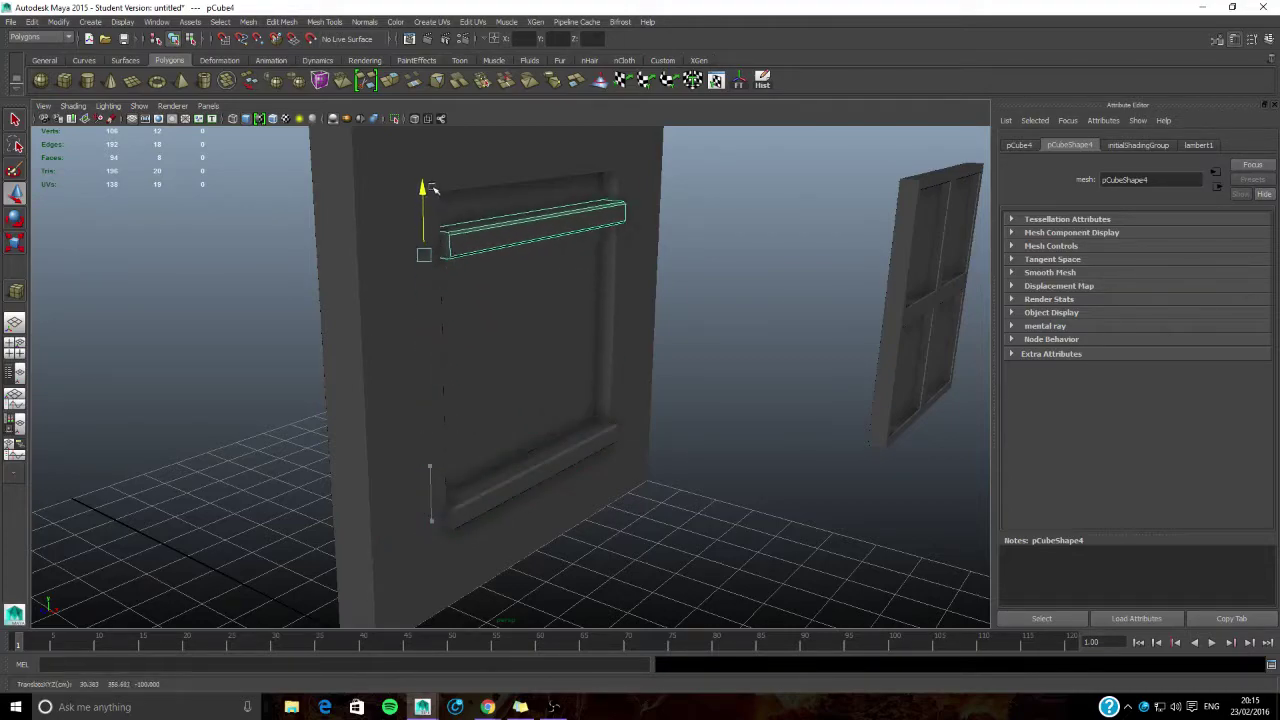
pyautogui.moveTo(433, 188); pyautogui.dragTo(435, 155)
pyautogui.keyDown('alt'); pyautogui.moveTo(450, 184); pyautogui.dragTo(456, 266, button='middle'); pyautogui.keyUp('alt')
pyautogui.moveTo(428, 253); pyautogui.dragTo(432, 357)
# Step: Move the copied sill's pivot to its upper edge, align the copy with the opening's top edge, and deselect it
pyautogui.keyDown('alt'); pyautogui.moveTo(517, 409); pyautogui.dragTo(409, 420); pyautogui.keyUp('alt')
pyautogui.keyDown('alt'); pyautogui.moveTo(482, 391); pyautogui.dragTo(551, 448, button='middle'); pyautogui.keyUp('alt')
pyautogui.scroll(5, 483, 452)
pyautogui.keyDown('alt'); pyautogui.moveTo(551, 448); pyautogui.dragTo(469, 460); pyautogui.keyUp('alt')
pyautogui.press('Insert')
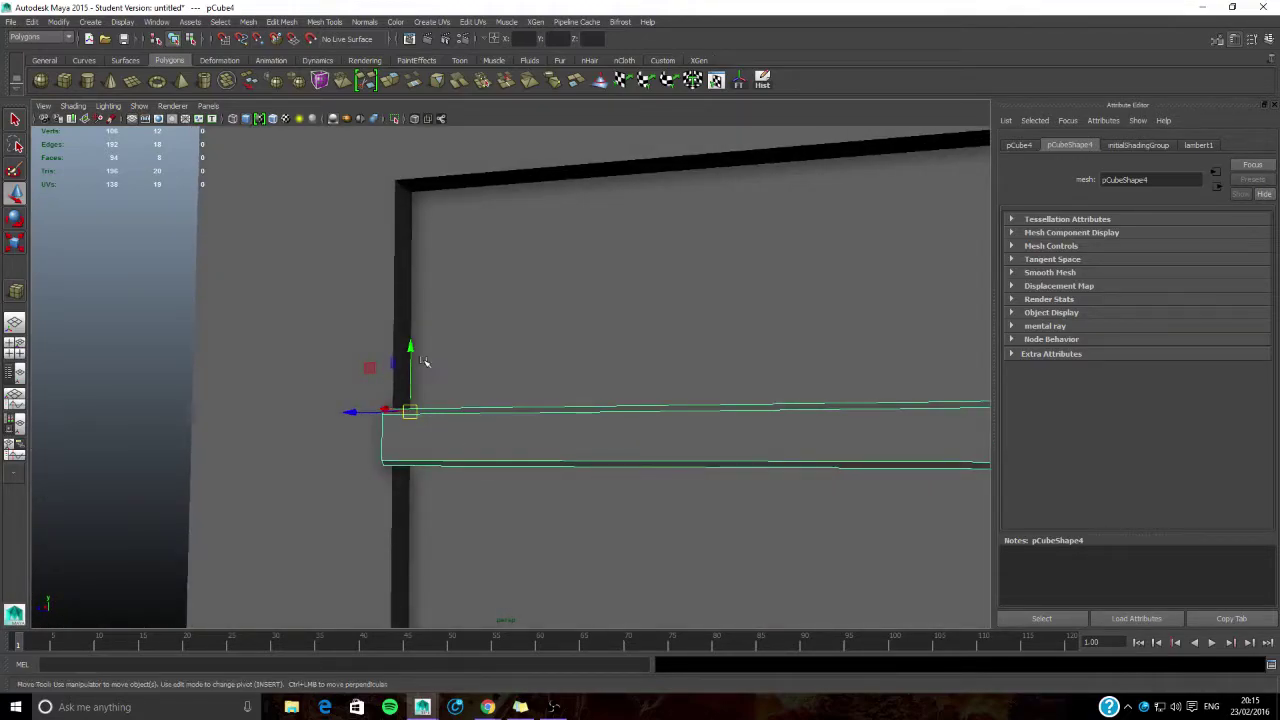
pyautogui.keyDown('alt'); pyautogui.moveTo(424, 362); pyautogui.dragTo(563, 377); pyautogui.keyUp('alt')
pyautogui.keyDown('alt'); pyautogui.moveTo(563, 377); pyautogui.dragTo(460, 354, button='middle'); pyautogui.keyUp('alt')
pyautogui.click(831, 297)
pyautogui.scroll(-3, 519, 405)
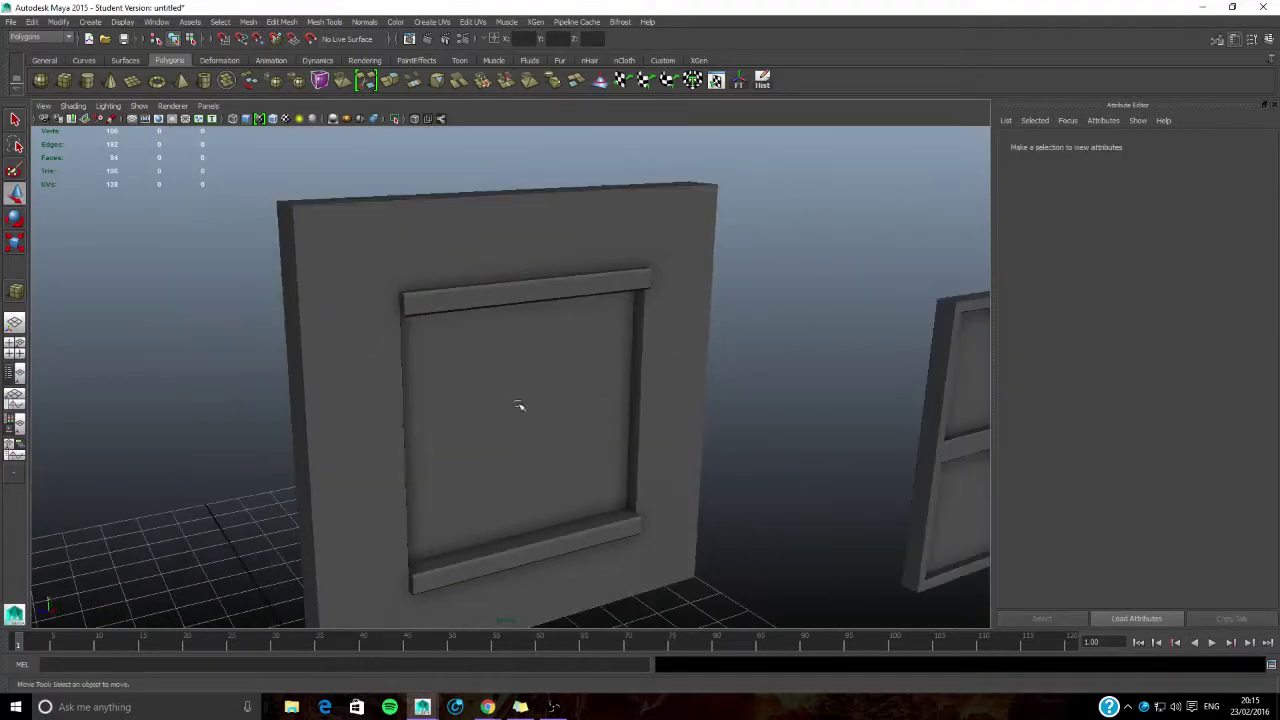
# Step: Select the four-pane window panel and move it closer to the wall along the X axis
pyautogui.moveTo(519, 405)
pyautogui.keyDown('alt'); pyautogui.mouseDown()
pyautogui.moveTo(543, 389)
pyautogui.moveTo(517, 397)
pyautogui.mouseUp(); pyautogui.keyUp('alt')
pyautogui.keyDown('alt'); pyautogui.moveTo(594, 429); pyautogui.dragTo(510, 497, button='middle'); pyautogui.keyUp('alt')
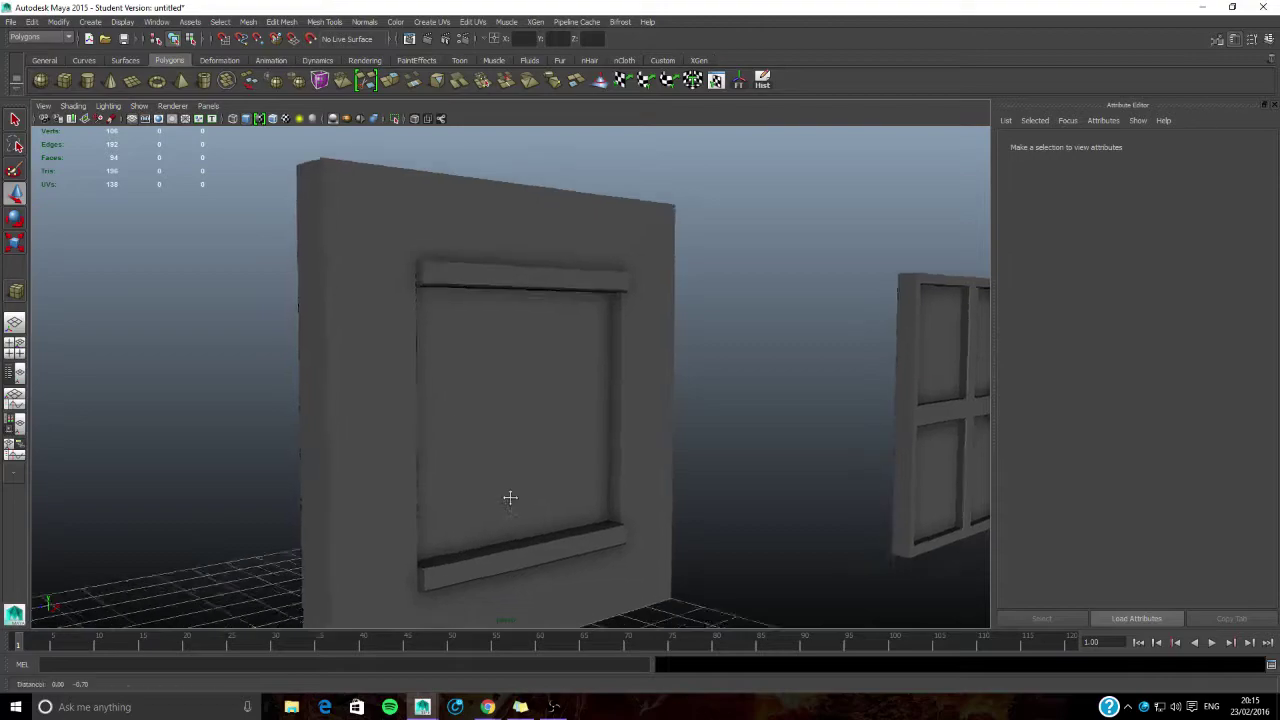
pyautogui.keyDown('alt'); pyautogui.moveTo(510, 497); pyautogui.dragTo(571, 414); pyautogui.keyUp('alt')
pyautogui.keyDown('alt'); pyautogui.moveTo(720, 420); pyautogui.dragTo(840, 354); pyautogui.keyUp('alt')
pyautogui.click(840, 354)
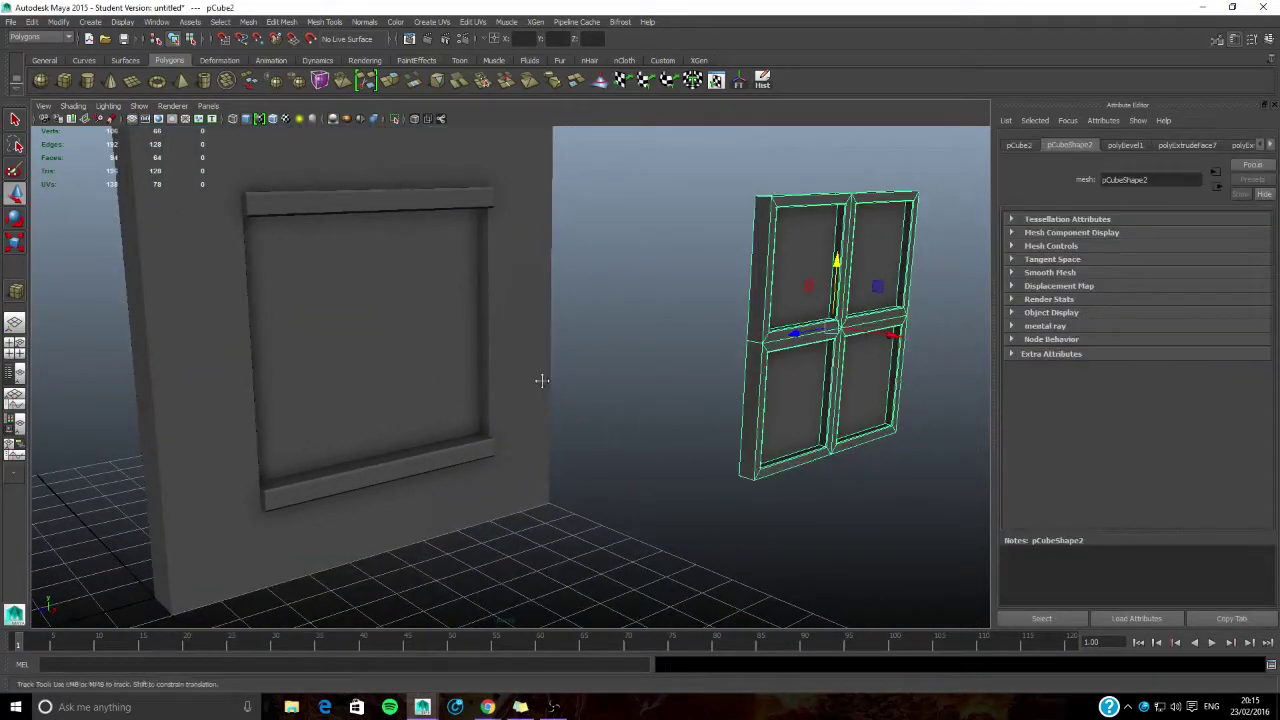
pyautogui.keyDown('alt'); pyautogui.moveTo(541, 380); pyautogui.dragTo(551, 385, button='middle'); pyautogui.keyUp('alt')
pyautogui.moveTo(901, 338); pyautogui.dragTo(806, 330)
pyautogui.keyDown('alt'); pyautogui.moveTo(806, 330); pyautogui.dragTo(670, 360, button='middle'); pyautogui.keyUp('alt')
# Step: Move the window panel's pivot to its lower back corner
pyautogui.scroll(1, 517, 457)
pyautogui.keyDown('alt'); pyautogui.moveTo(517, 457); pyautogui.dragTo(543, 463); pyautogui.keyUp('alt')
pyautogui.scroll(4, 543, 463)
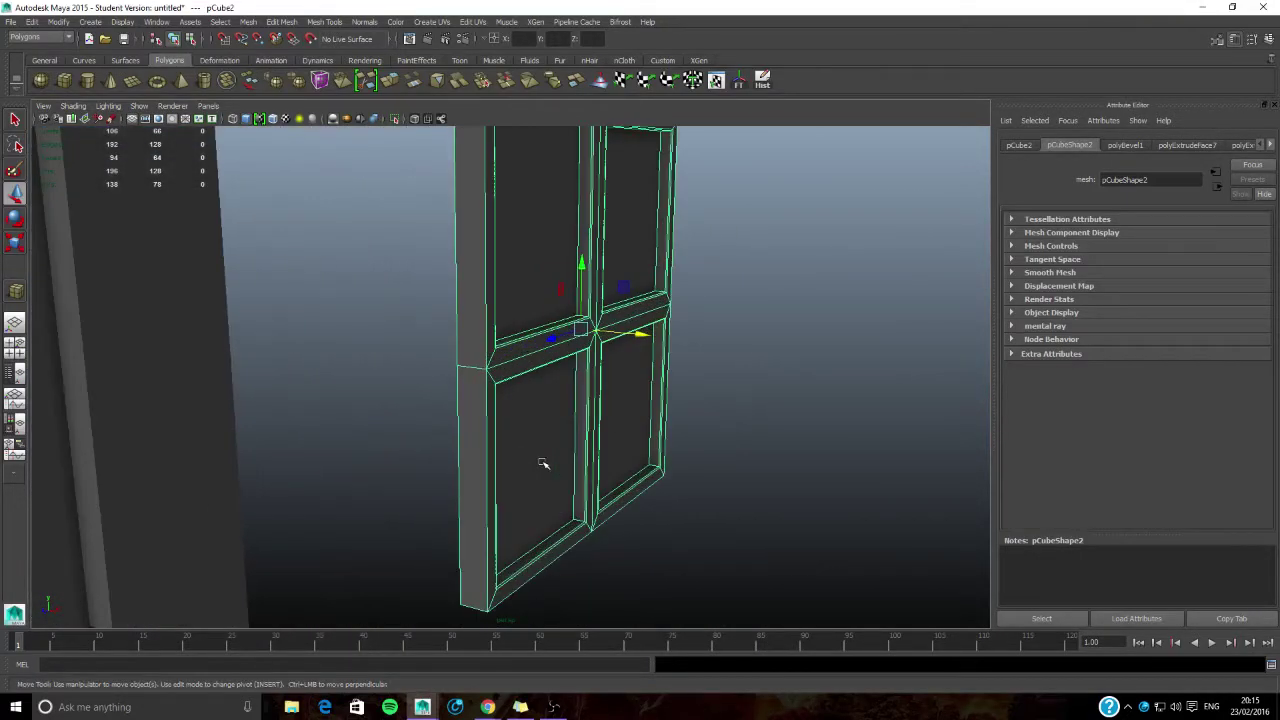
pyautogui.scroll(-2, 543, 463)
pyautogui.press('Insert')
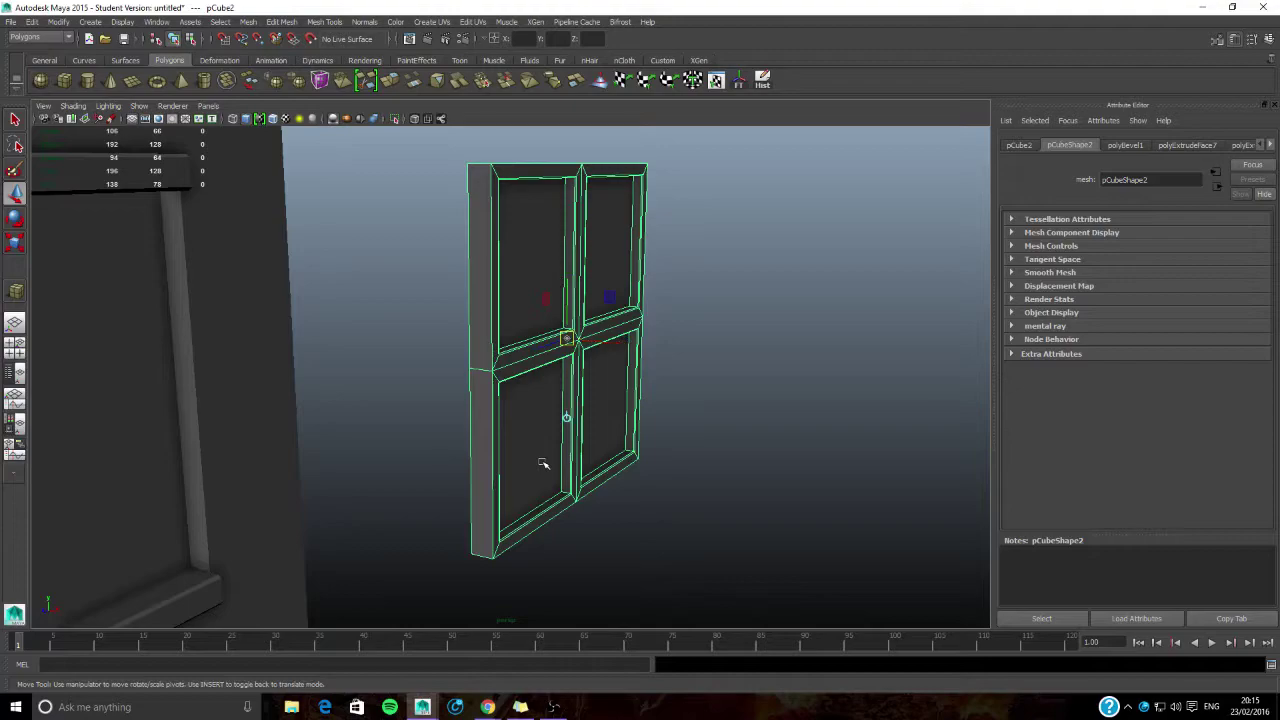
pyautogui.moveTo(566, 341); pyautogui.dragTo(472, 582)
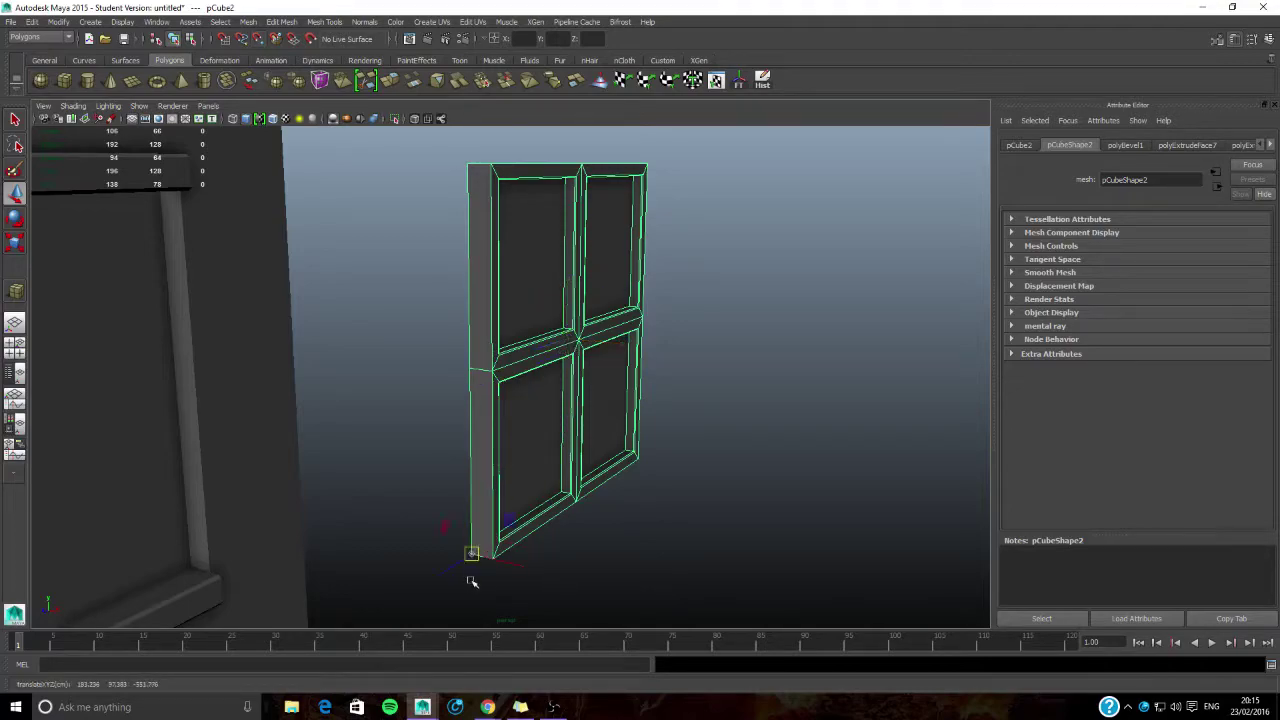
pyautogui.press('Insert')
# Step: Move the window panel into the wall's recessed opening, with its lower edge resting on the sill
pyautogui.scroll(-3, 480, 569)
pyautogui.keyDown('alt'); pyautogui.moveTo(405, 541); pyautogui.dragTo(475, 547); pyautogui.keyUp('alt')
pyautogui.moveTo(595, 487); pyautogui.dragTo(199, 517)
pyautogui.keyDown('alt'); pyautogui.moveTo(489, 521); pyautogui.dragTo(363, 509); pyautogui.keyUp('alt')
pyautogui.keyDown('alt'); pyautogui.moveTo(363, 509); pyautogui.dragTo(481, 474, button='middle'); pyautogui.keyUp('alt')
pyautogui.scroll(10, 481, 474)
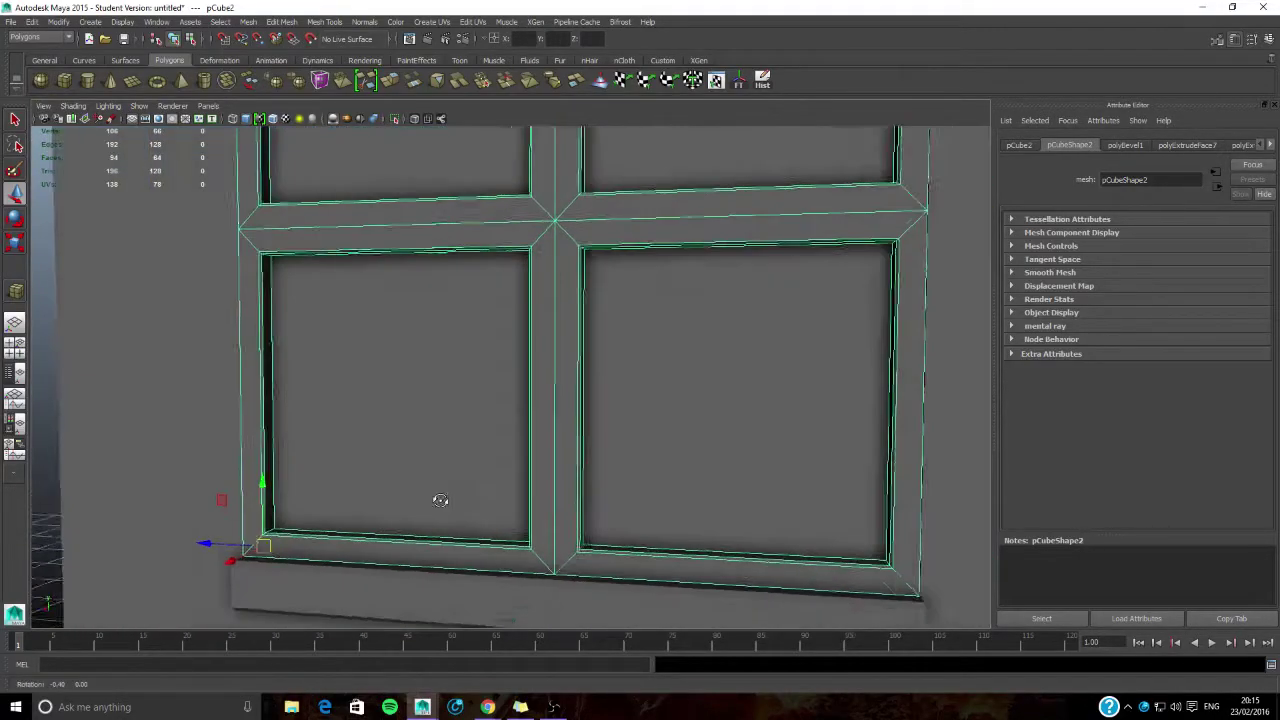
pyautogui.keyDown('alt'); pyautogui.moveTo(480, 443); pyautogui.dragTo(509, 453); pyautogui.keyUp('alt')
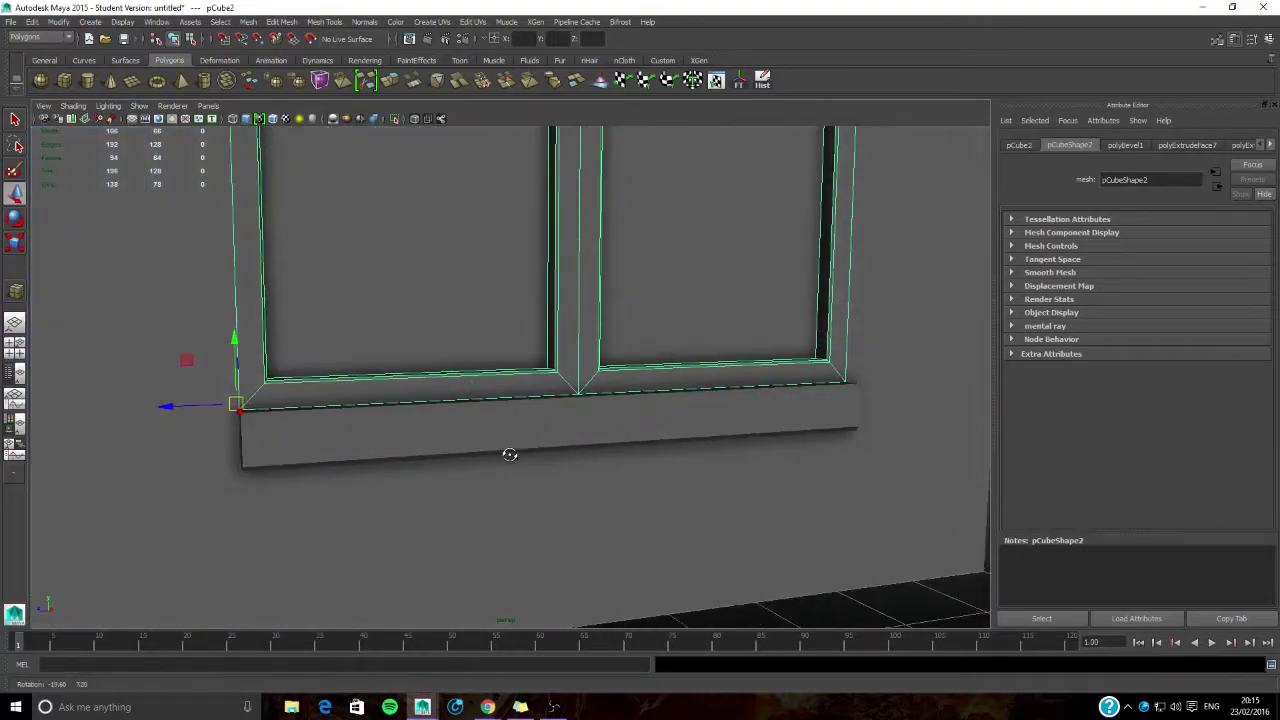
pyautogui.scroll(-3, 606, 257)
pyautogui.keyDown('alt'); pyautogui.moveTo(672, 250); pyautogui.dragTo(737, 418, button='middle'); pyautogui.keyUp('alt')
pyautogui.keyDown('alt'); pyautogui.moveTo(735, 418); pyautogui.dragTo(558, 410); pyautogui.keyUp('alt')
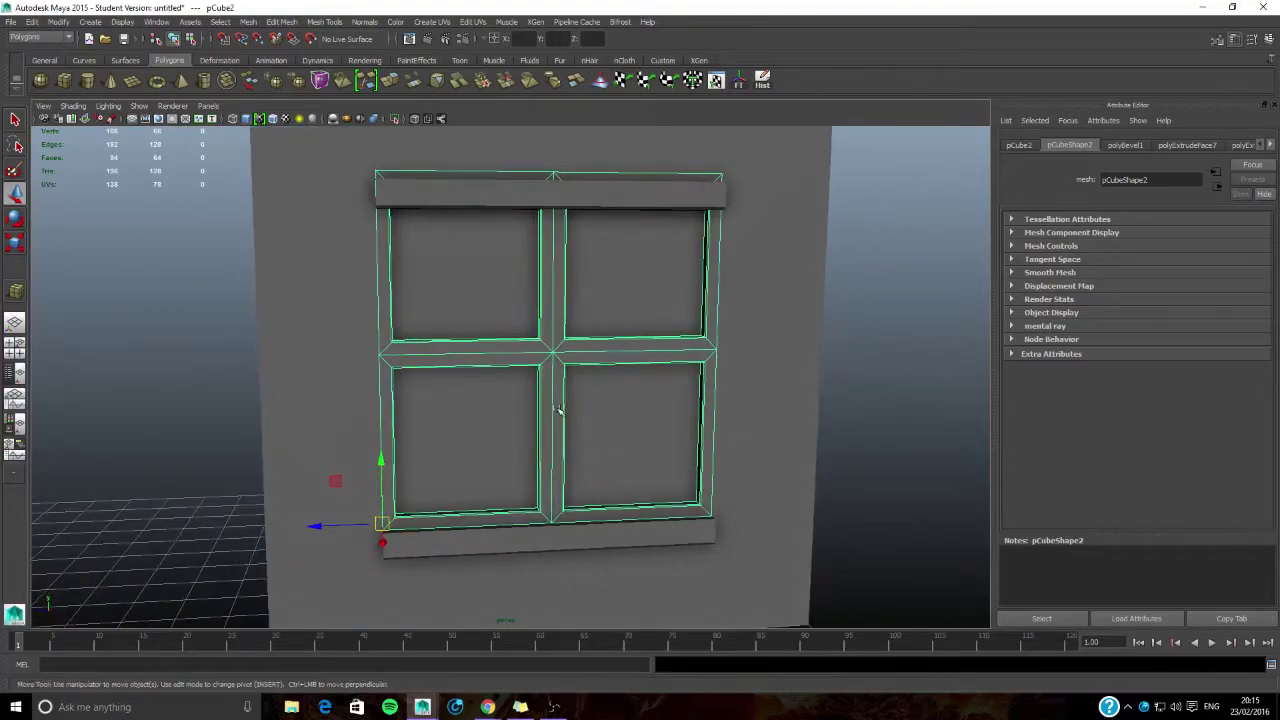
# Step: Scale the window panel down vertically from its lower corner so its top edge meets the underside of the lintel
pyautogui.scroll(-3, 363, 357)
pyautogui.keyDown('alt'); pyautogui.moveTo(363, 357); pyautogui.dragTo(400, 357); pyautogui.keyUp('alt')
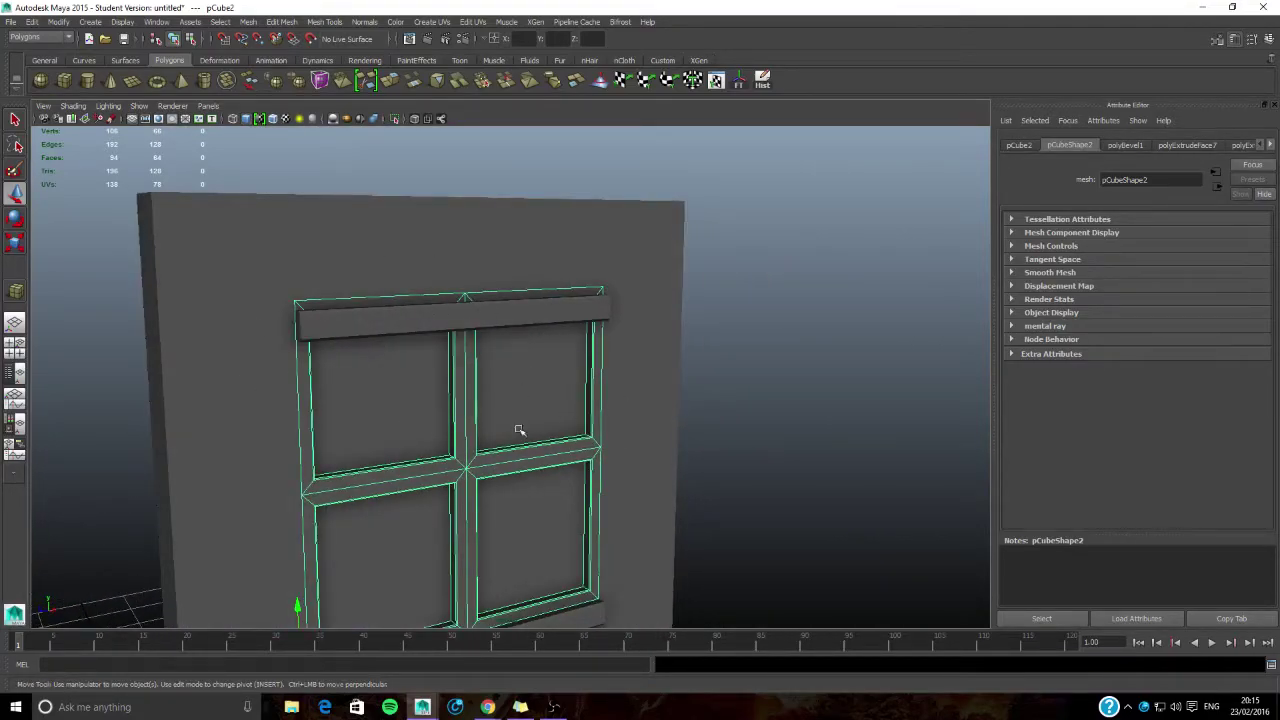
pyautogui.moveTo(517, 431)
pyautogui.keyDown('alt'); pyautogui.mouseDown()
pyautogui.moveTo(566, 360)
pyautogui.moveTo(530, 385)
pyautogui.moveTo(512, 425)
pyautogui.mouseUp(); pyautogui.keyUp('alt')
pyautogui.press('r')
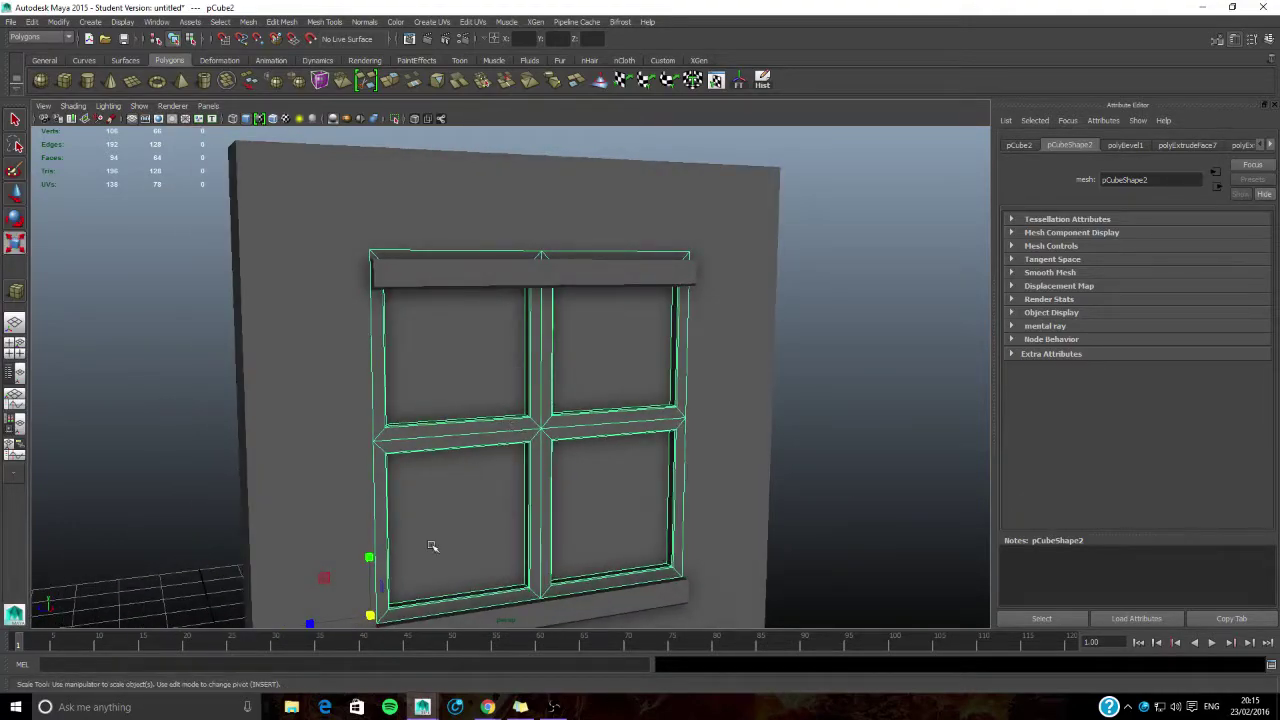
pyautogui.keyDown('alt'); pyautogui.moveTo(431, 545); pyautogui.dragTo(440, 390); pyautogui.keyUp('alt')
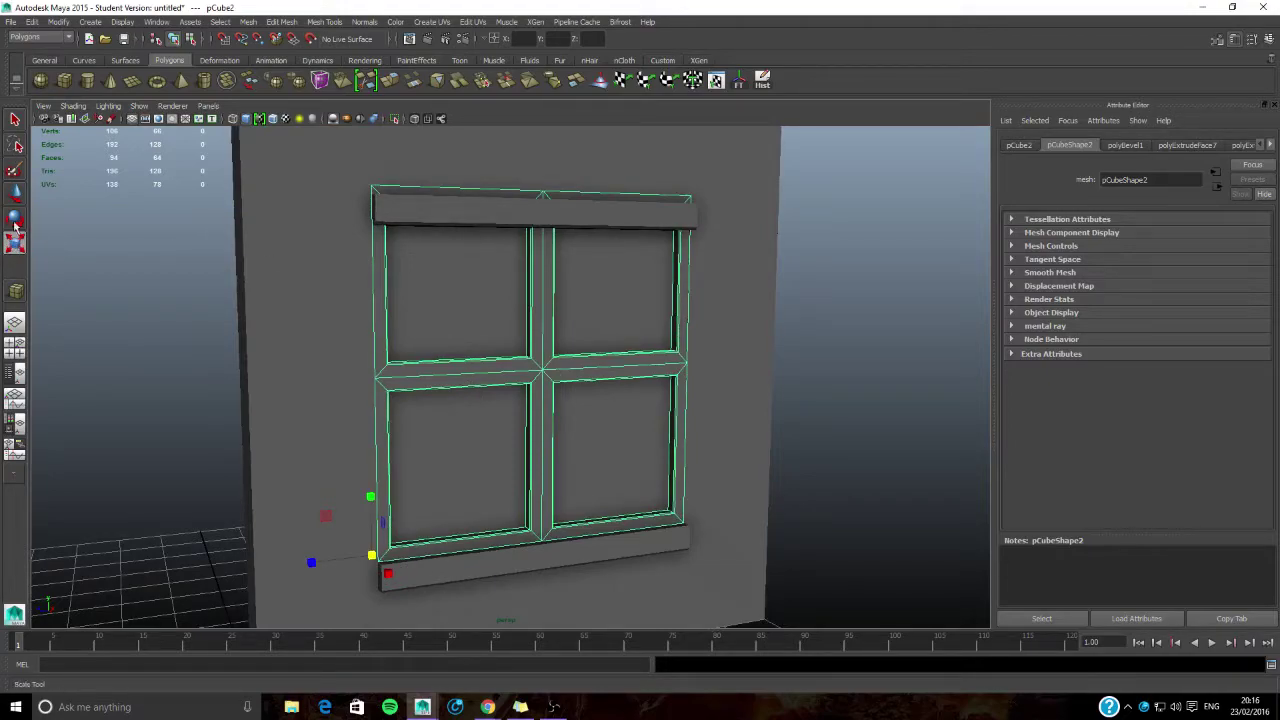
pyautogui.click(14, 219)
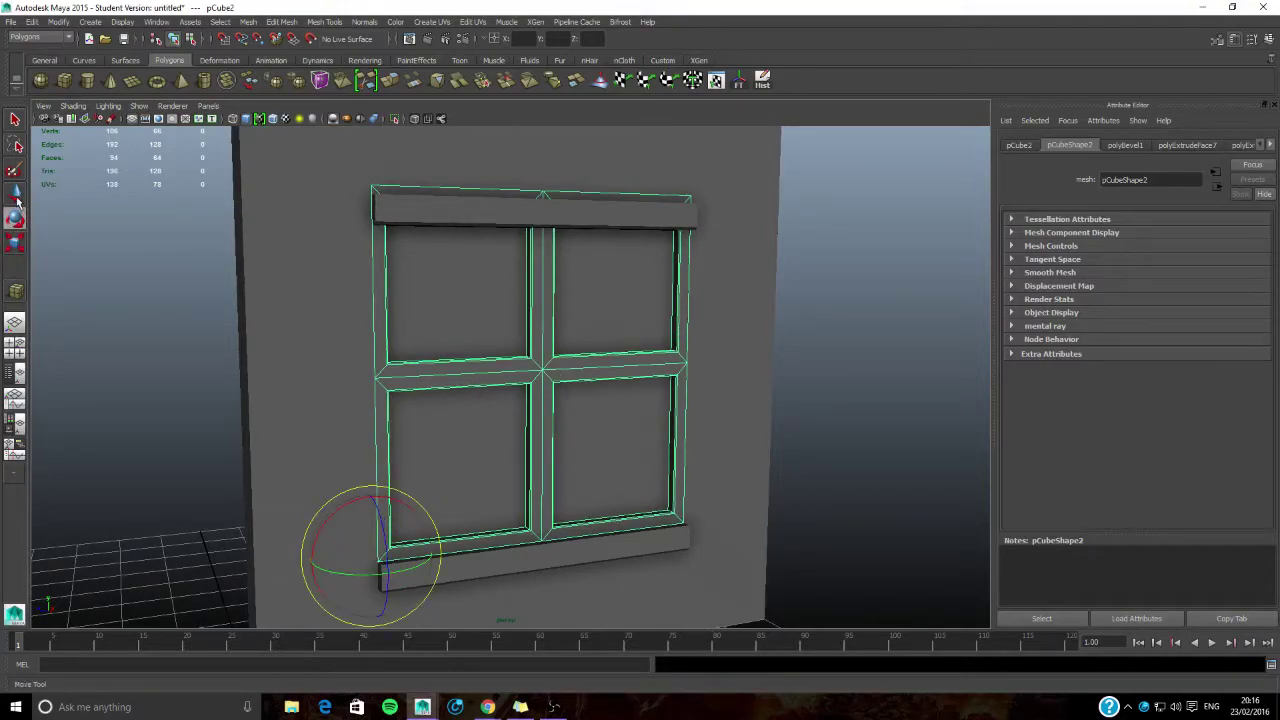
pyautogui.click(16, 197)
pyautogui.click(14, 242)
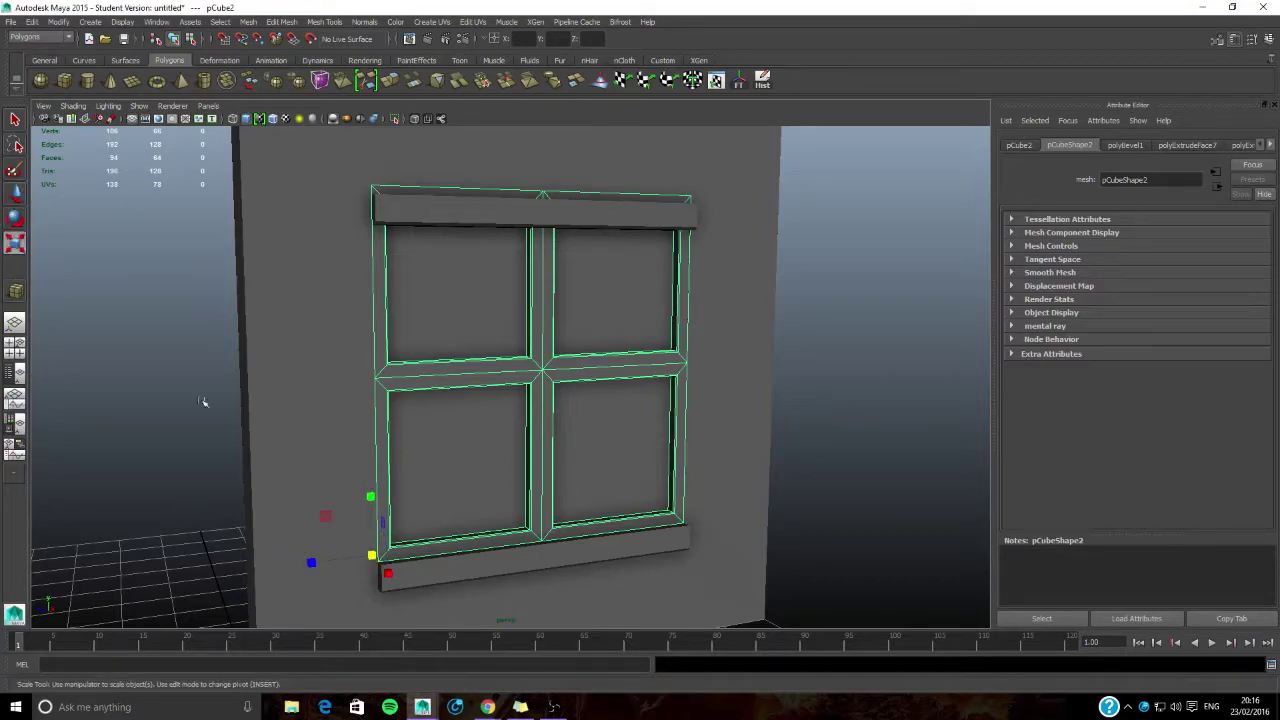
pyautogui.keyDown('alt'); pyautogui.moveTo(425, 441); pyautogui.dragTo(446, 377, button='middle'); pyautogui.keyUp('alt')
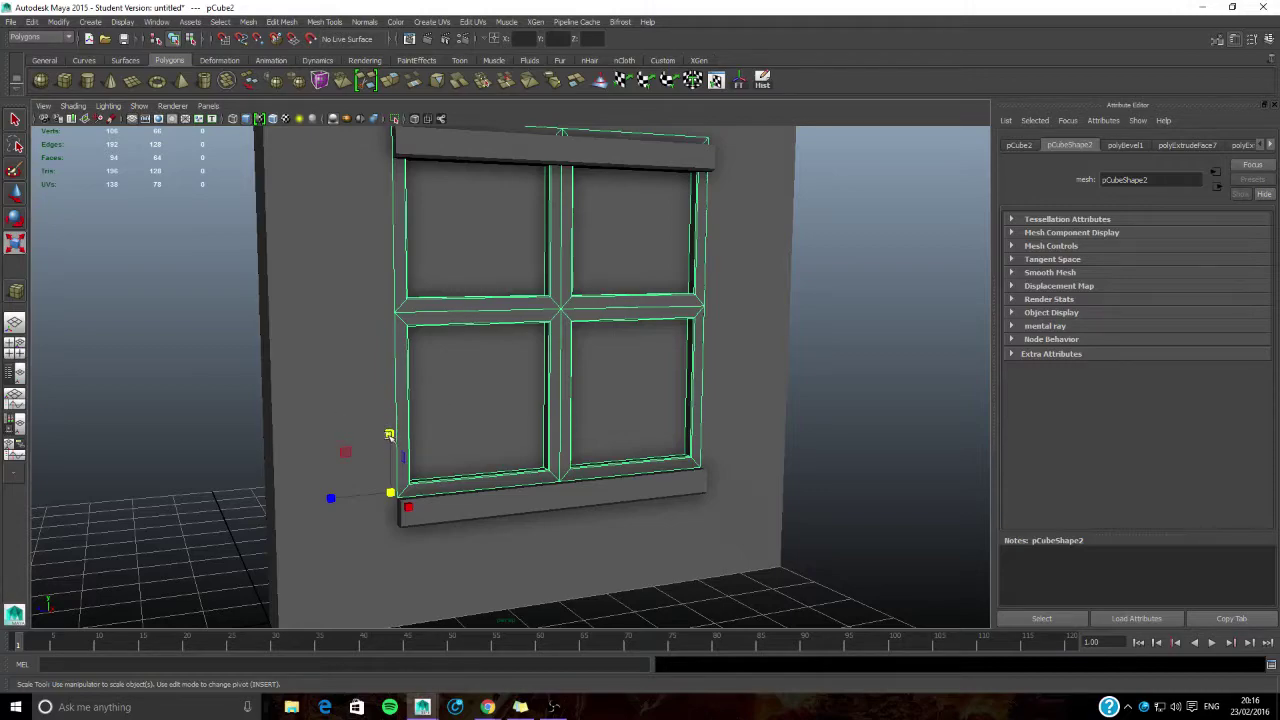
pyautogui.moveTo(389, 435); pyautogui.dragTo(390, 439)
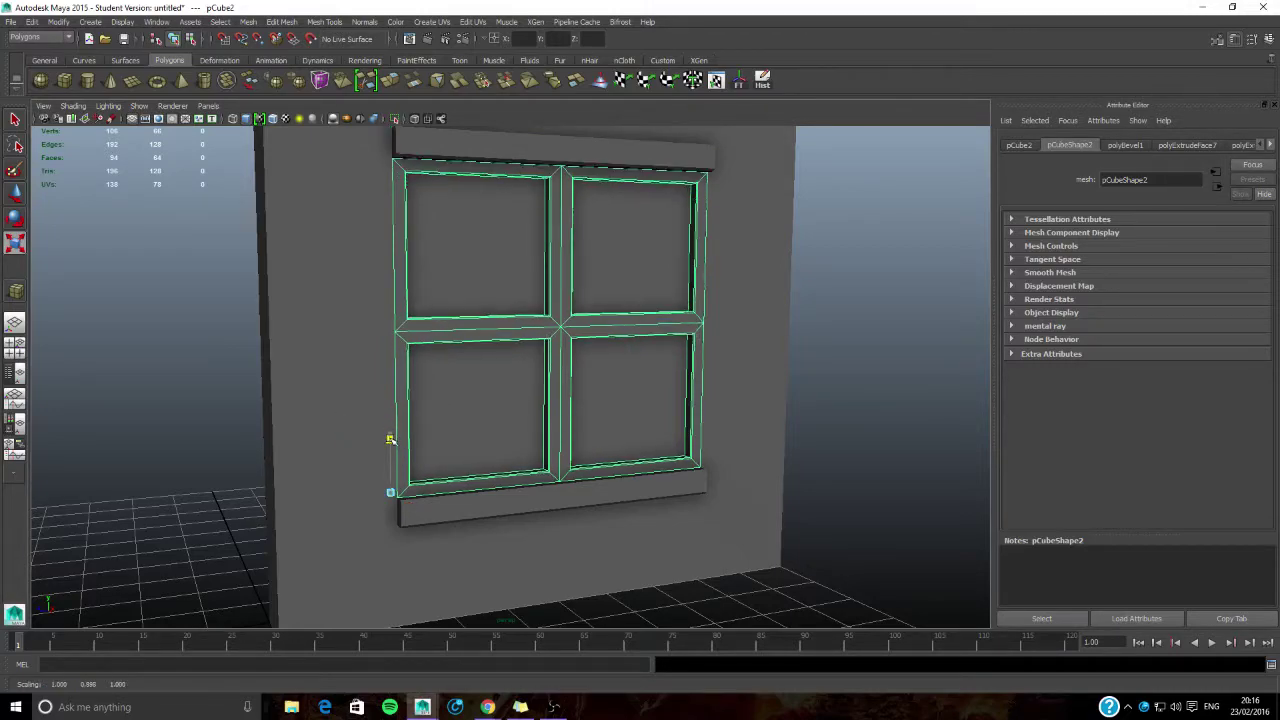
# Step: Deselect the window panel and examine its fit between the sill and lintel from several angles
pyautogui.keyDown('alt'); pyautogui.moveTo(530, 316); pyautogui.dragTo(545, 520, button='middle'); pyautogui.keyUp('alt')
pyautogui.keyDown('alt'); pyautogui.moveTo(545, 520); pyautogui.dragTo(545, 440); pyautogui.keyUp('alt')
pyautogui.click(454, 509)
pyautogui.keyDown('alt'); pyautogui.moveTo(454, 509); pyautogui.dragTo(548, 474); pyautogui.keyUp('alt')
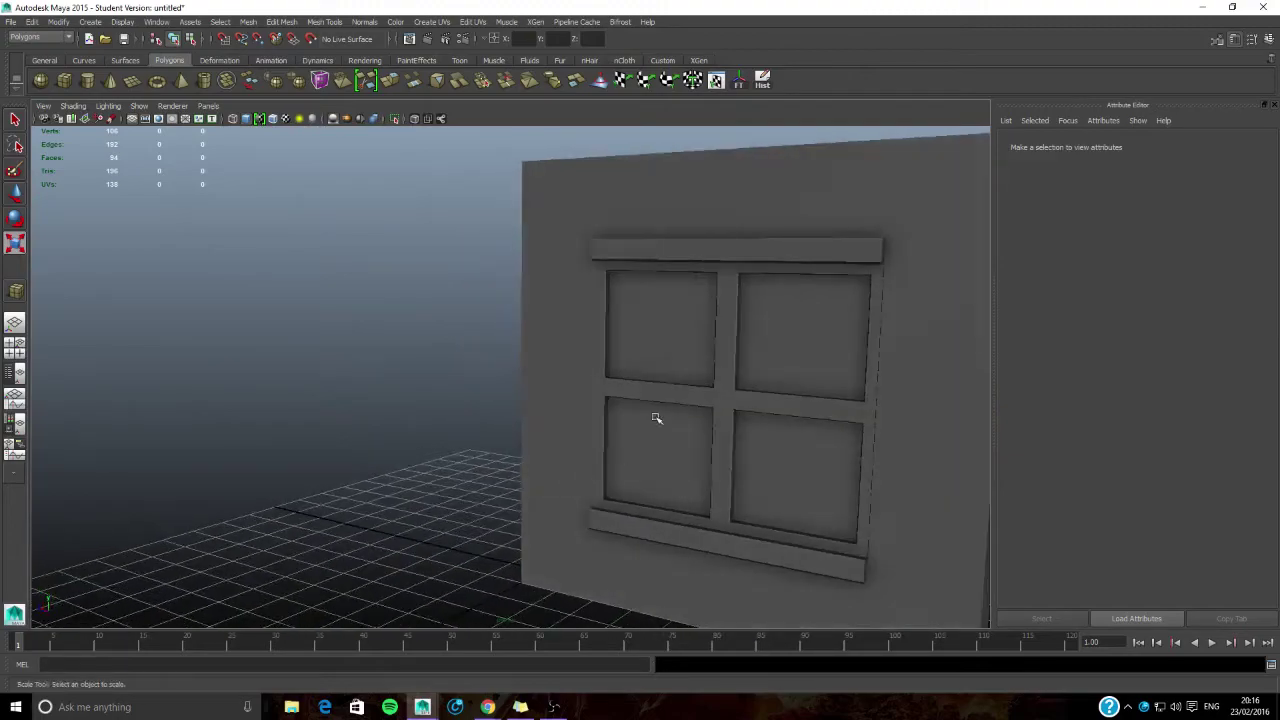
pyautogui.click(654, 417)
pyautogui.keyDown('alt'); pyautogui.moveTo(560, 418); pyautogui.dragTo(700, 432); pyautogui.keyUp('alt')
pyautogui.click(785, 395)
pyautogui.keyDown('alt'); pyautogui.moveTo(463, 503); pyautogui.dragTo(469, 415); pyautogui.keyUp('alt')
pyautogui.press('r')
pyautogui.scroll(-3, 441, 369)
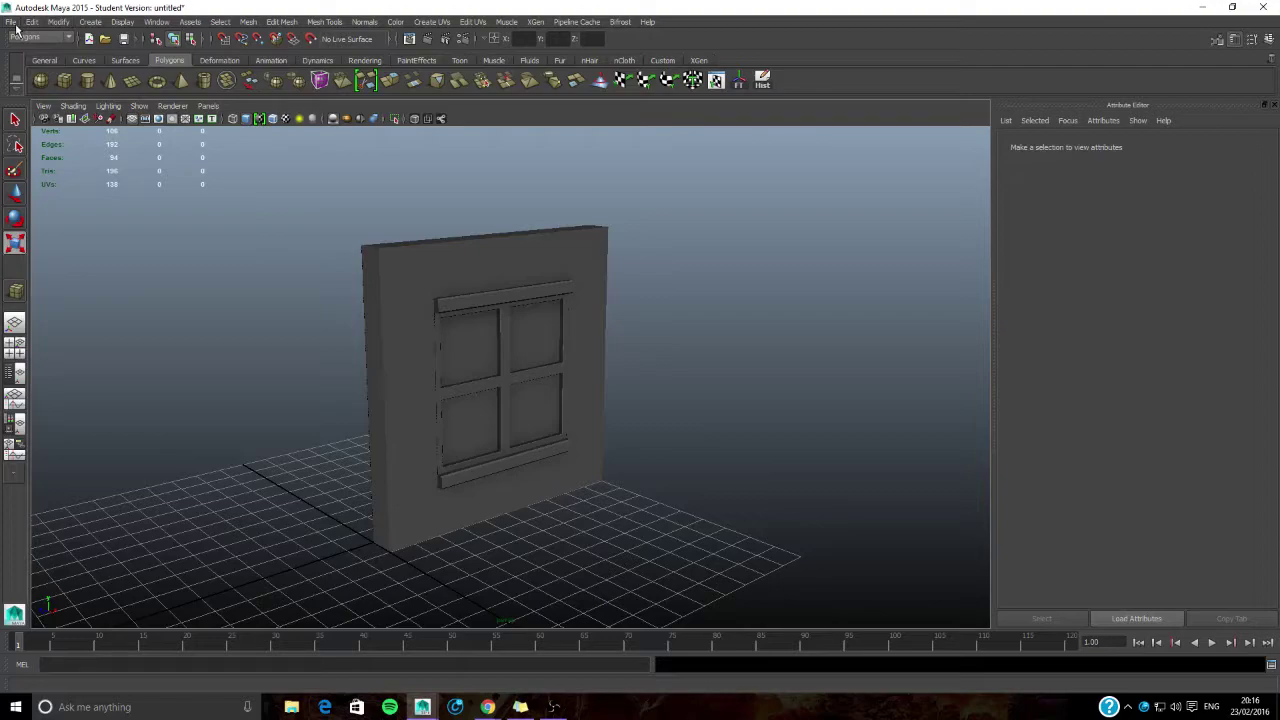
# Step: Save the scene as Example_Modular_Build01 in Maya Binary format in the project's Models folder
pyautogui.click(10, 22)
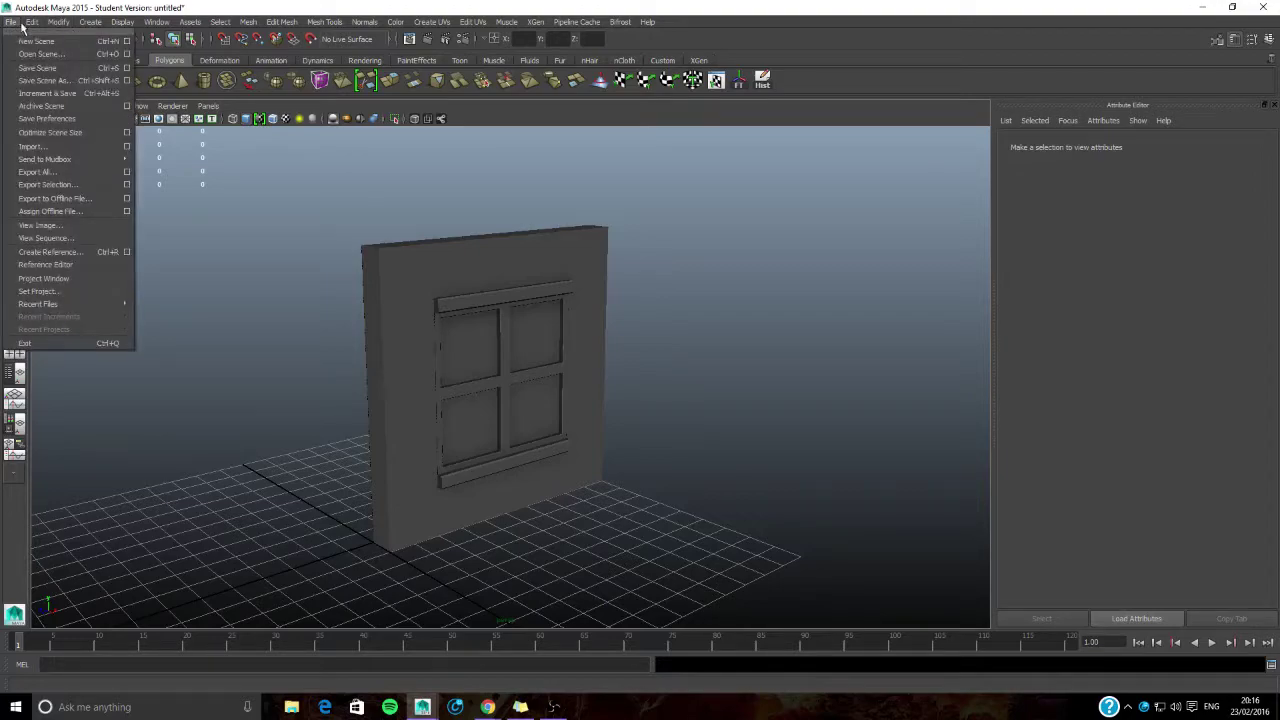
pyautogui.click(80, 82)
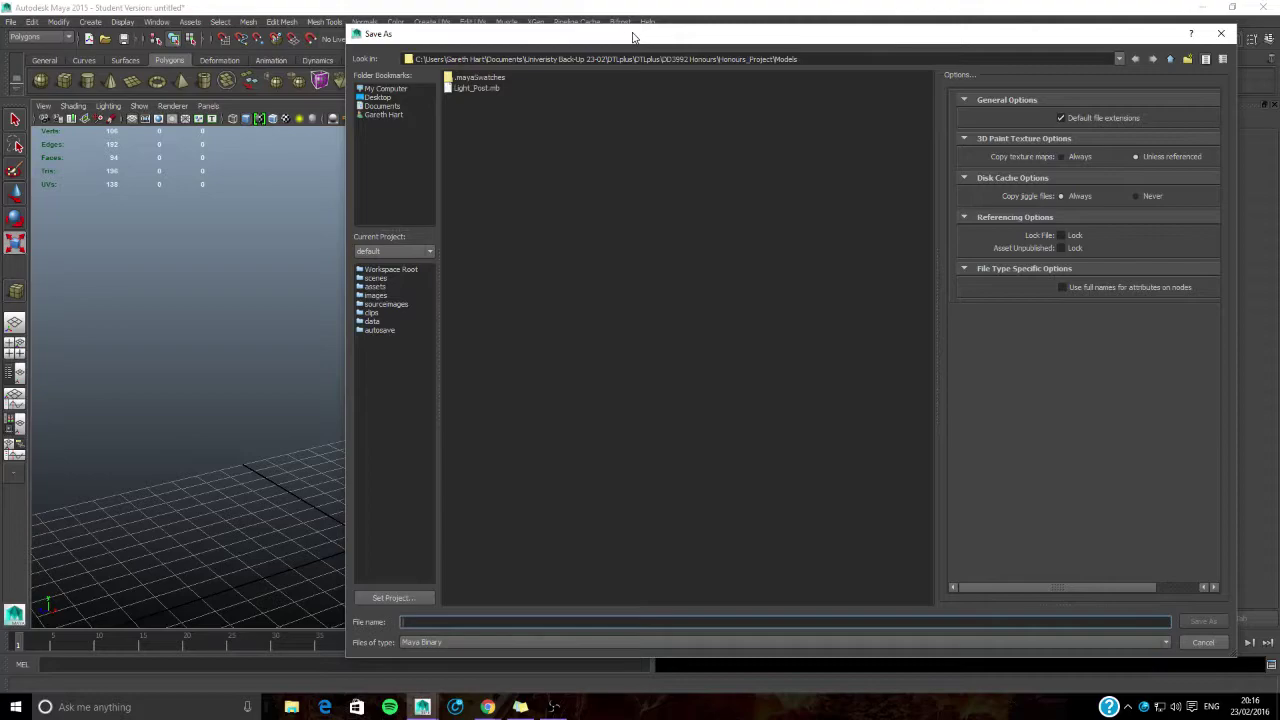
pyautogui.moveTo(632, 37); pyautogui.dragTo(461, 33)
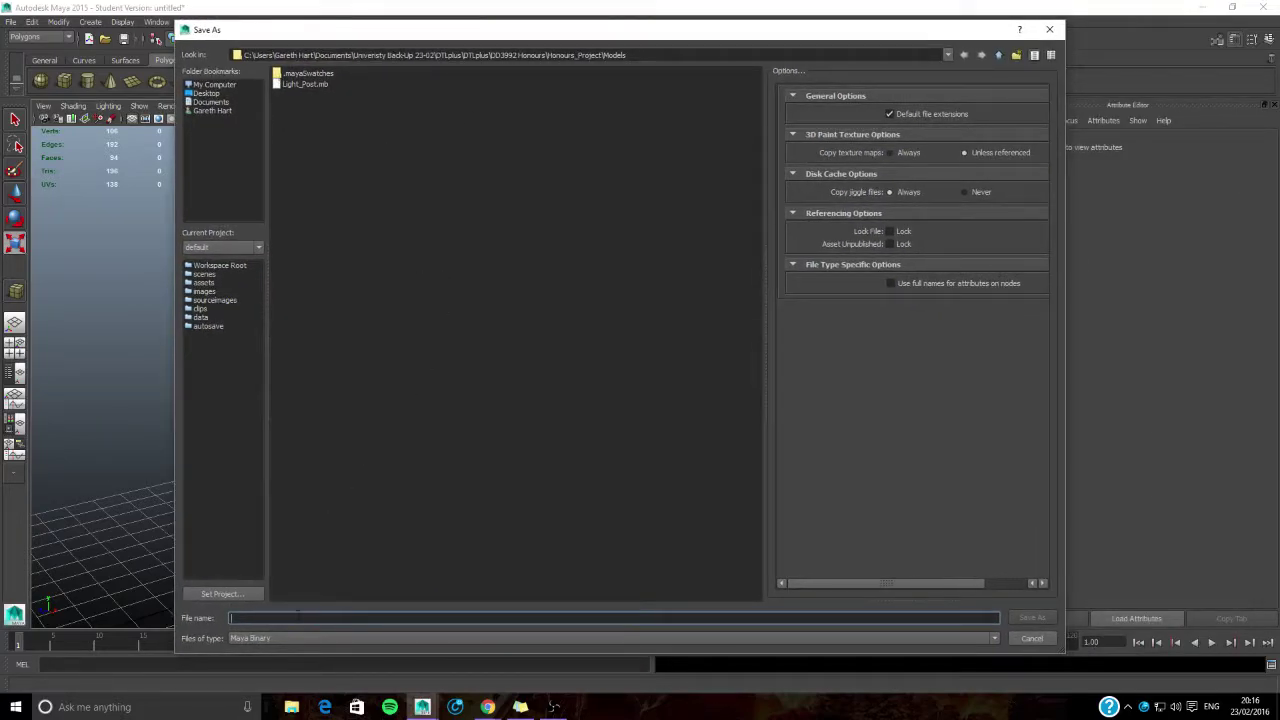
pyautogui.write('Exp')
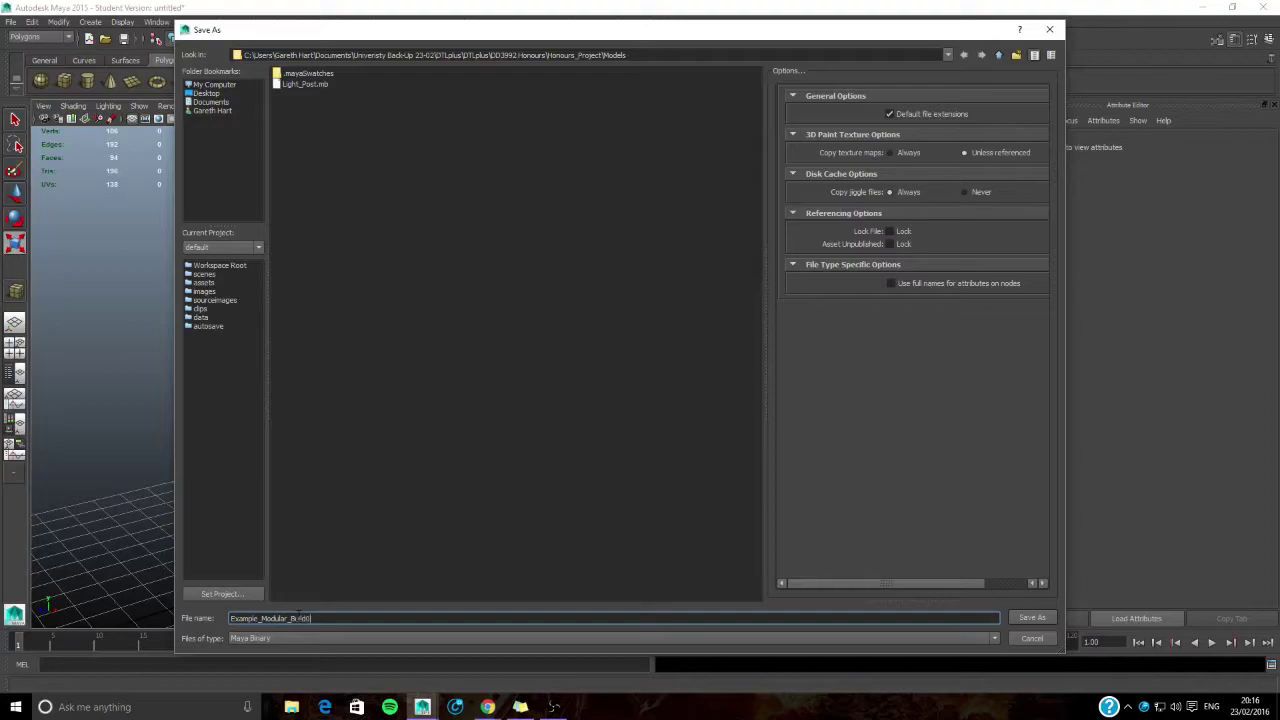
pyautogui.click(1030, 618)
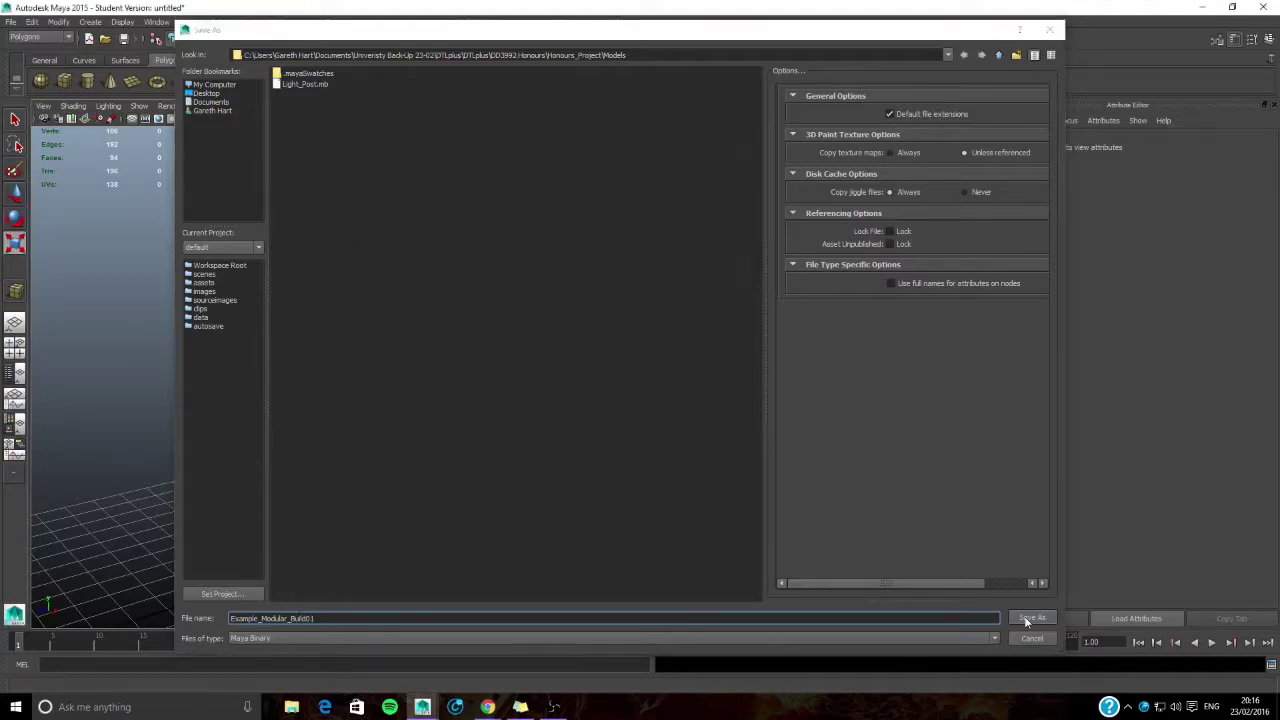
pyautogui.click(611, 363)
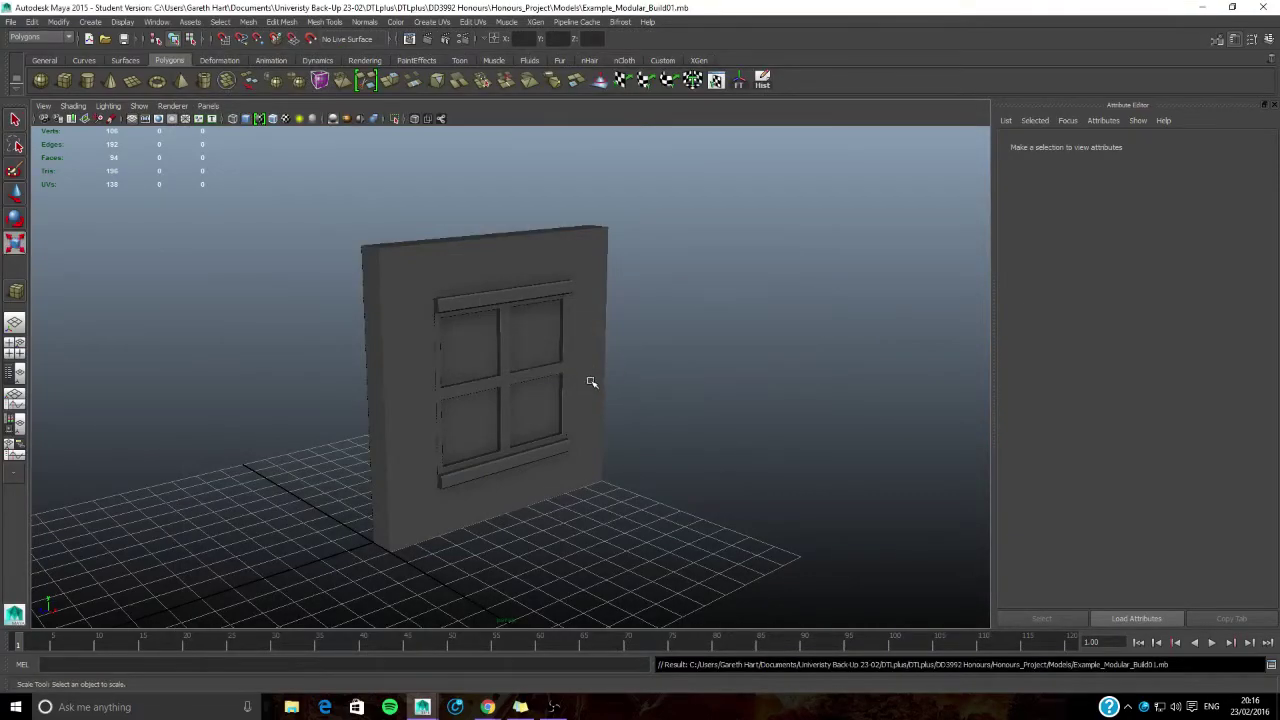
pyautogui.scroll(5, 531, 405)
pyautogui.moveTo(531, 405)
pyautogui.keyDown('alt'); pyautogui.mouseDown()
pyautogui.moveTo(551, 403)
pyautogui.moveTo(520, 384)
pyautogui.mouseUp(); pyautogui.keyUp('alt')
pyautogui.scroll(-4, 525, 323)
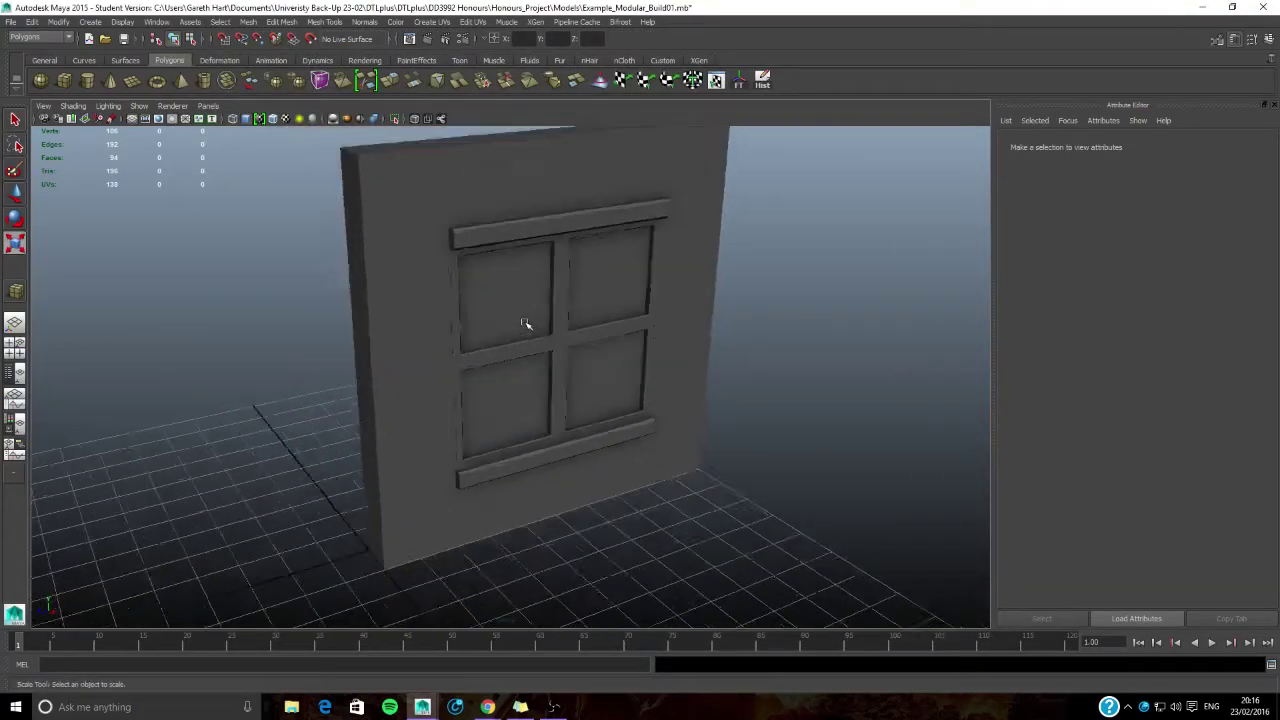
pyautogui.keyDown('alt'); pyautogui.moveTo(529, 323); pyautogui.dragTo(463, 347); pyautogui.keyUp('alt')
pyautogui.keyDown('alt'); pyautogui.moveTo(465, 349); pyautogui.dragTo(530, 366, button='middle'); pyautogui.keyUp('alt')
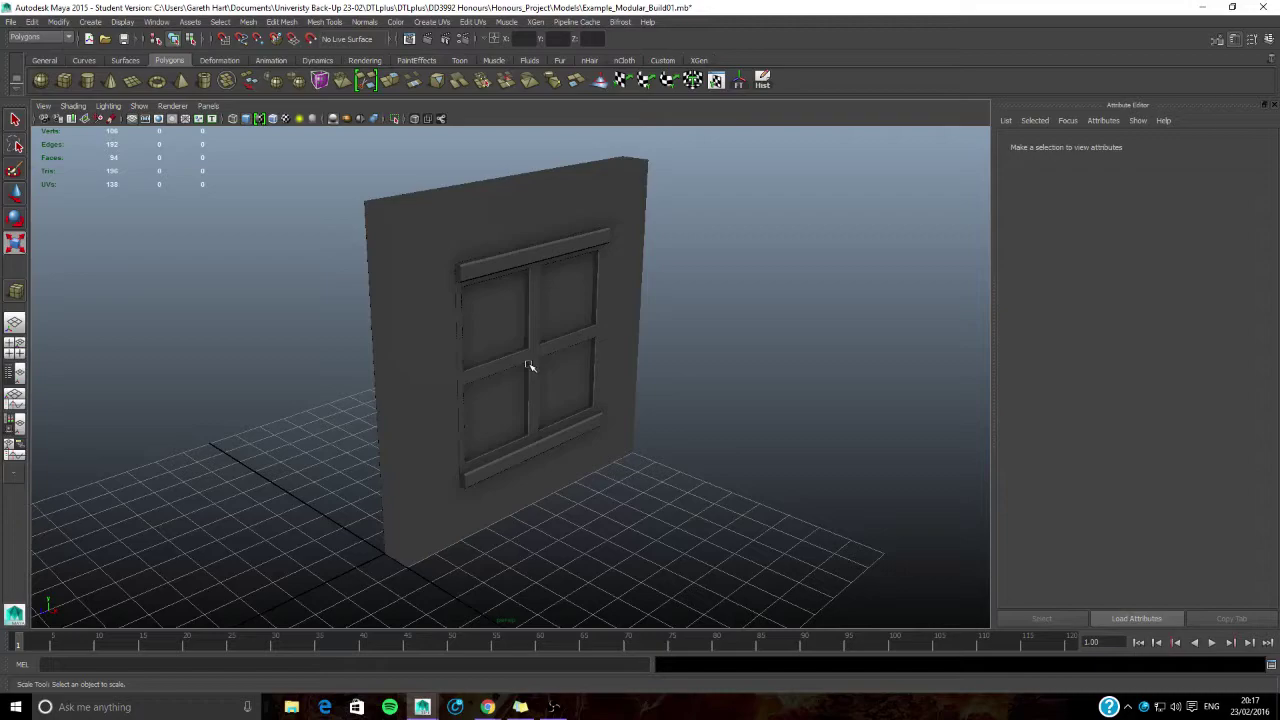
pyautogui.keyDown('alt'); pyautogui.moveTo(517, 397); pyautogui.dragTo(553, 410); pyautogui.keyUp('alt')
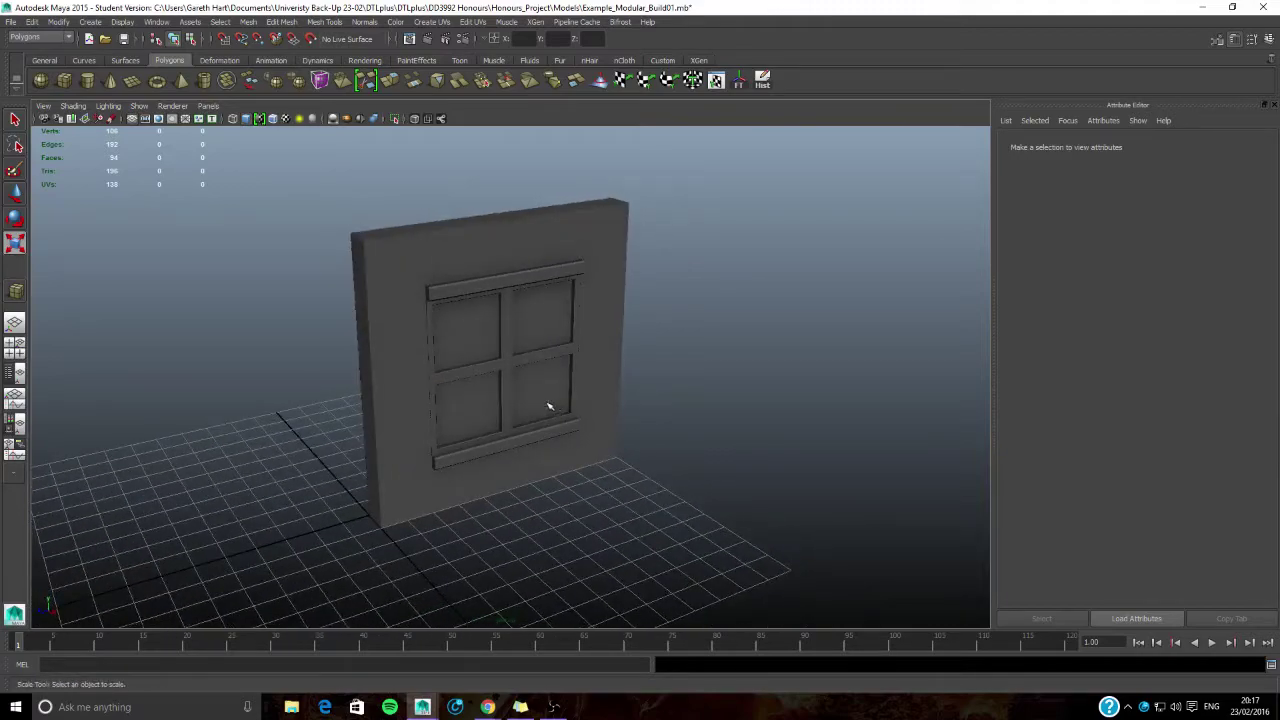